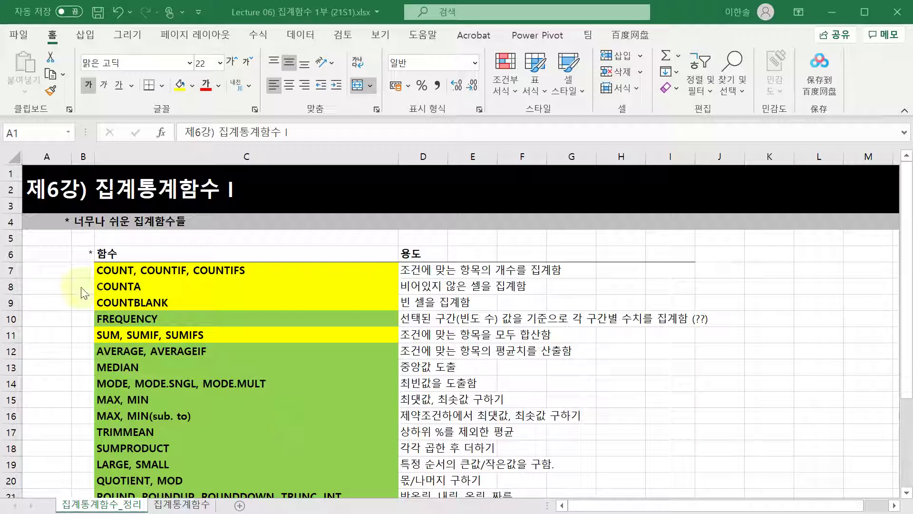
- Highlight the COUNT, COUNTIF, COUNTIFS, COUNTA and SUM, SUMIF, SUMIFS entries in the function list
{"action": "left_click_drag", "start_coordinate": [118, 271], "coordinate": [143, 303]}
{"action": "left_click", "coordinate": [129, 335], "text": "ctrl"}
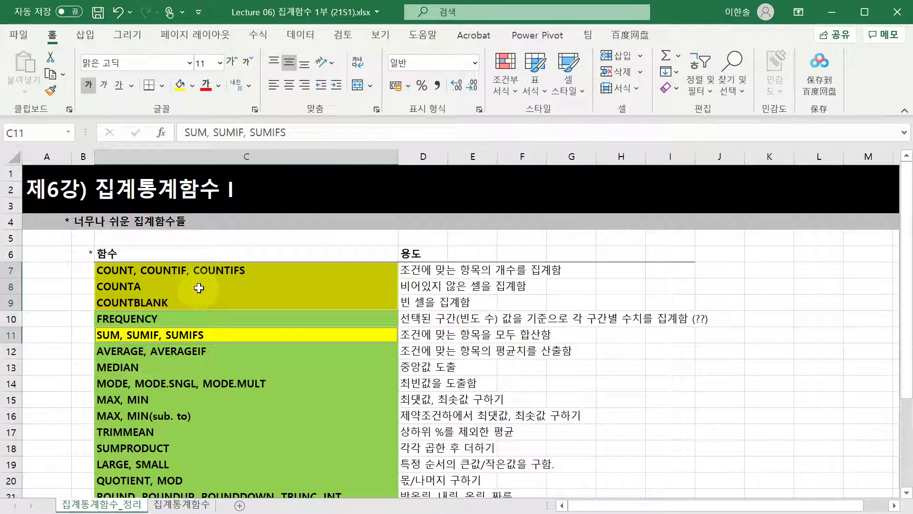
{"action": "left_click", "coordinate": [220, 287]}
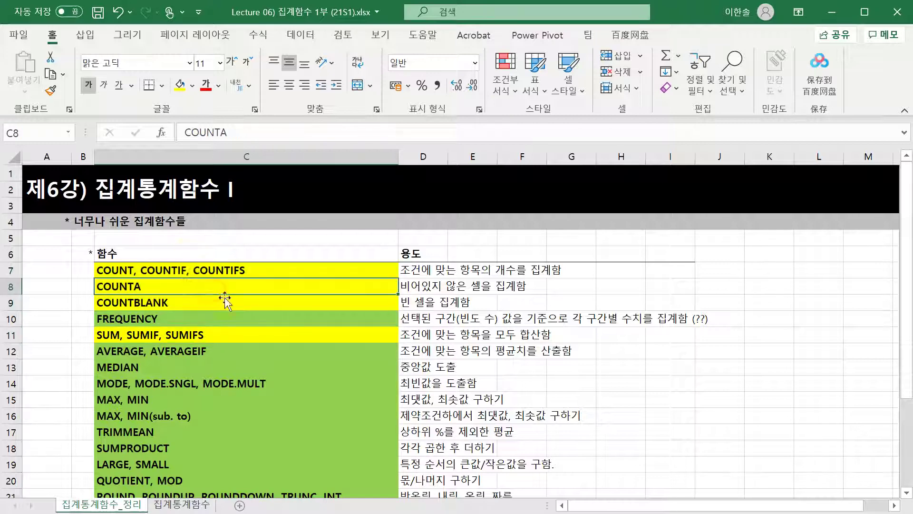
{"action": "left_click", "coordinate": [151, 266]}
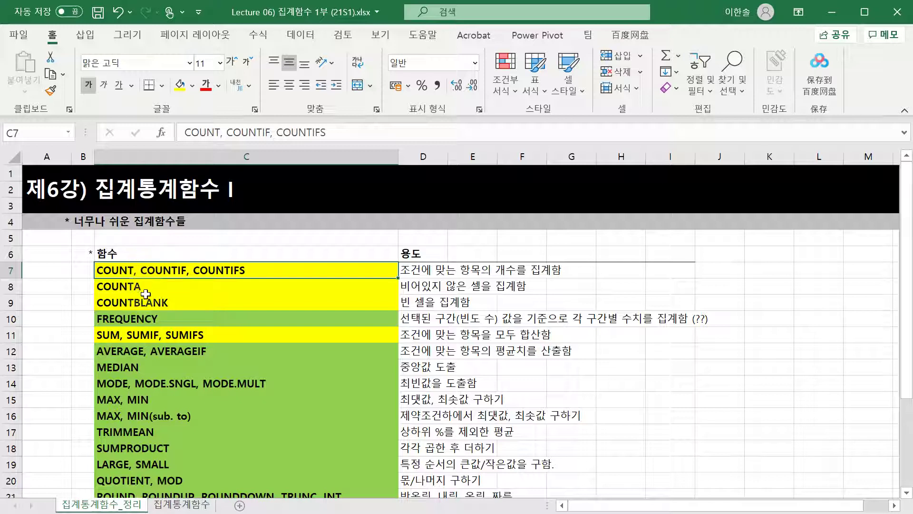
{"action": "left_click", "coordinate": [224, 336]}
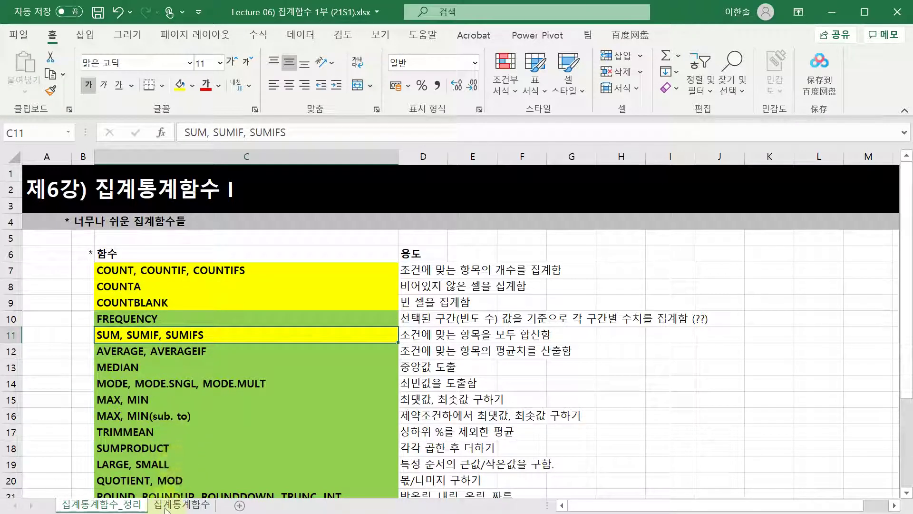
- Switch to the 집계통계함수 sheet and scroll down to the COUNT examples
{"action": "left_click", "coordinate": [182, 505]}
{"action": "scroll", "coordinate": [203, 411], "scroll_direction": "down", "scroll_amount": 1}
{"action": "scroll", "coordinate": [203, 412], "scroll_direction": "up", "scroll_amount": 1}
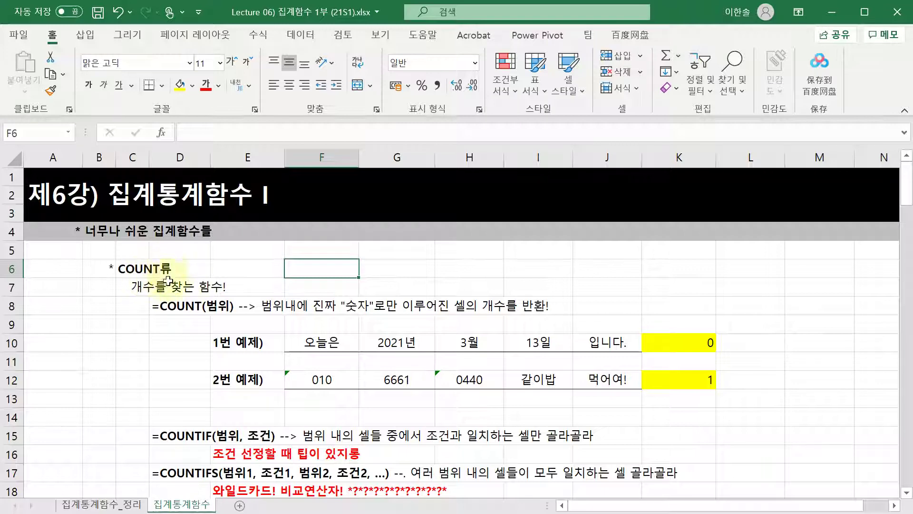
{"action": "scroll", "coordinate": [204, 384], "scroll_direction": "down", "scroll_amount": 1}
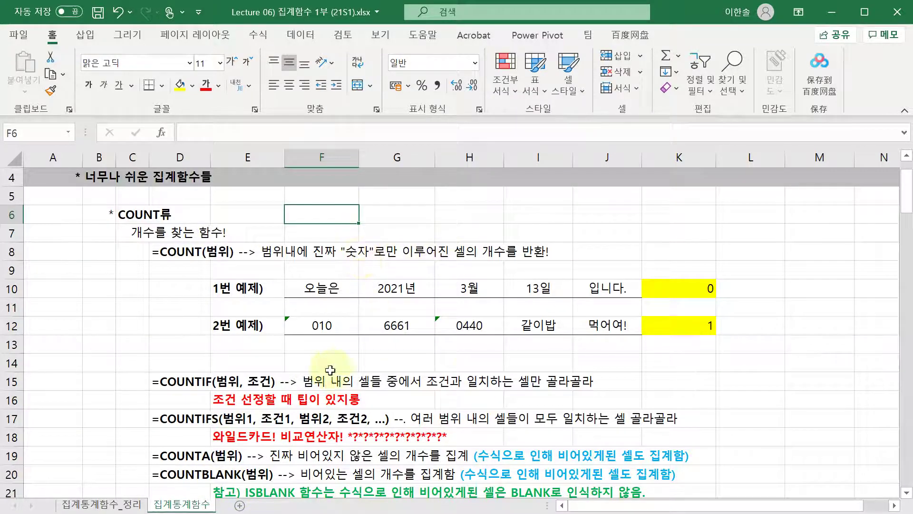
{"action": "scroll", "coordinate": [375, 400], "scroll_direction": "down", "scroll_amount": 1}
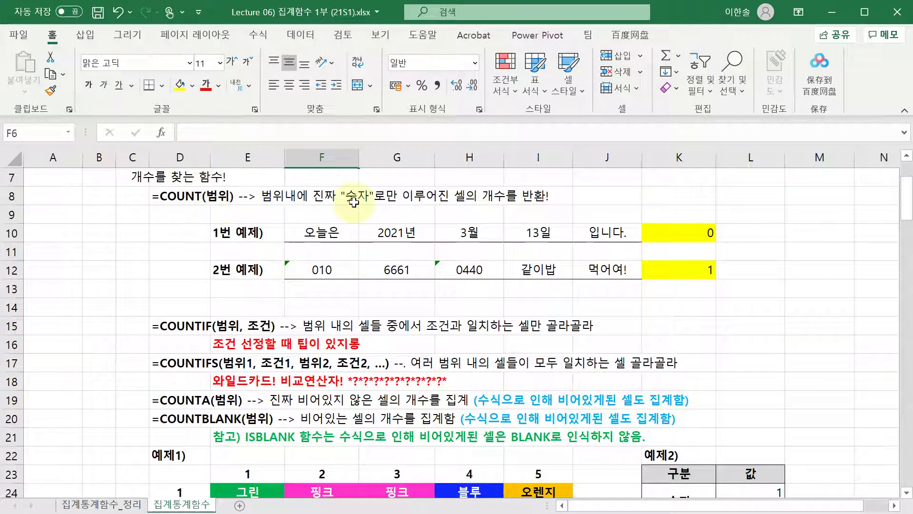
{"action": "left_click", "coordinate": [689, 232]}
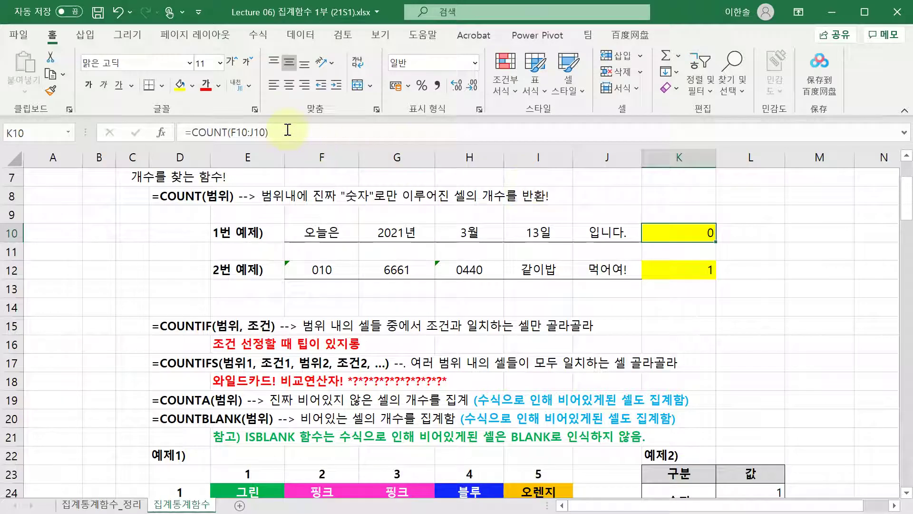
{"action": "left_click", "coordinate": [288, 130]}
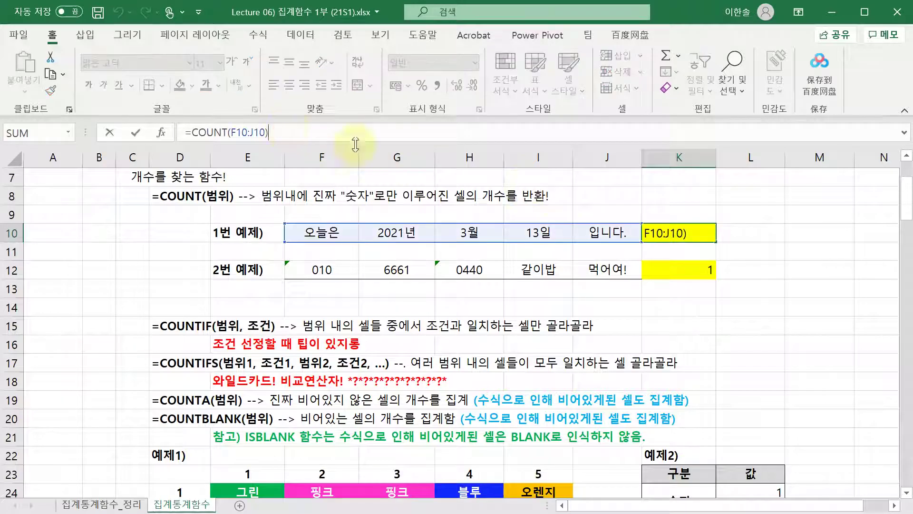
{"action": "left_click", "coordinate": [233, 133]}
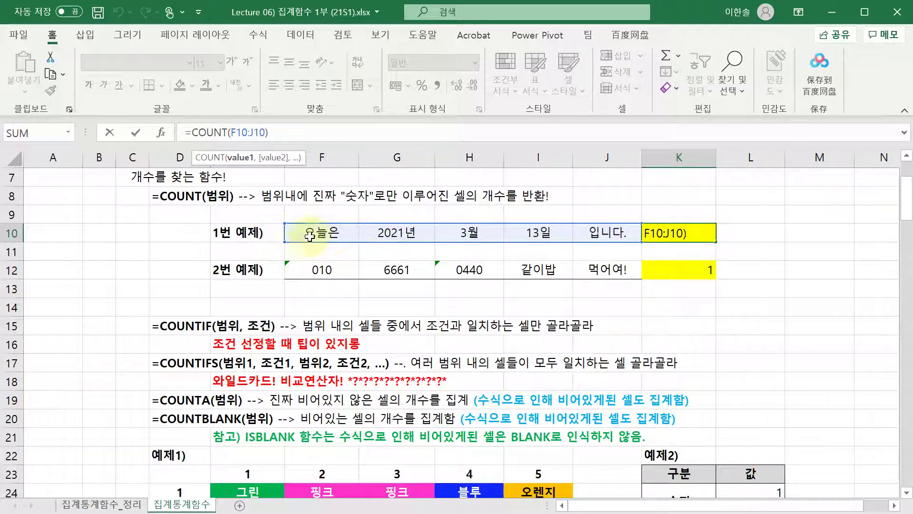
{"action": "key", "text": "ctrl+Return"}
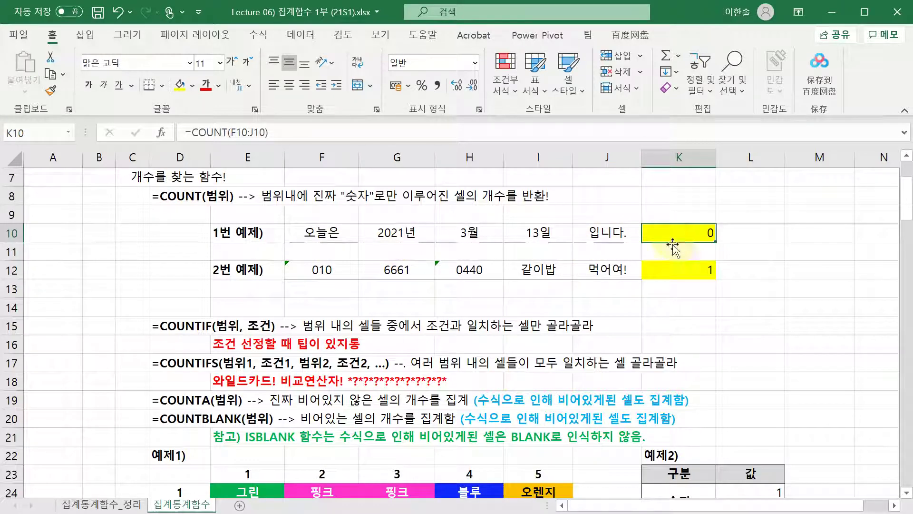
{"action": "left_click", "coordinate": [685, 270]}
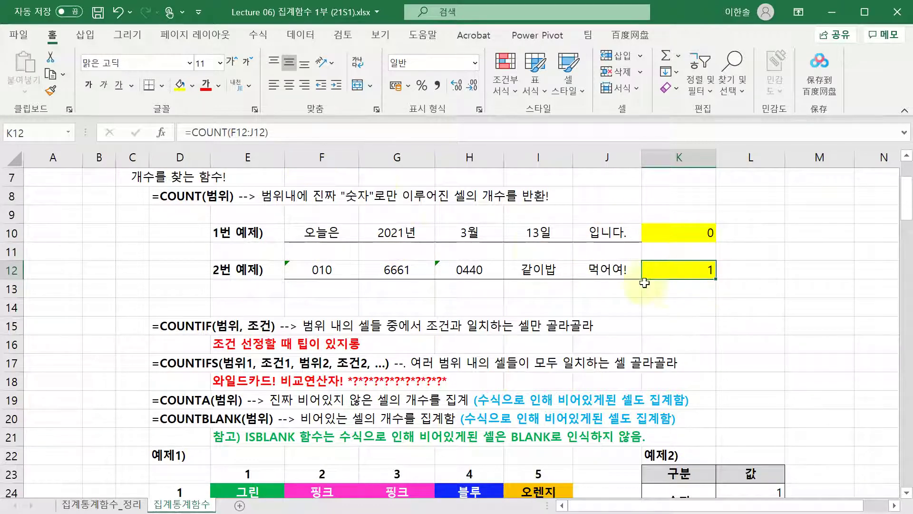
{"action": "key", "text": "F2"}
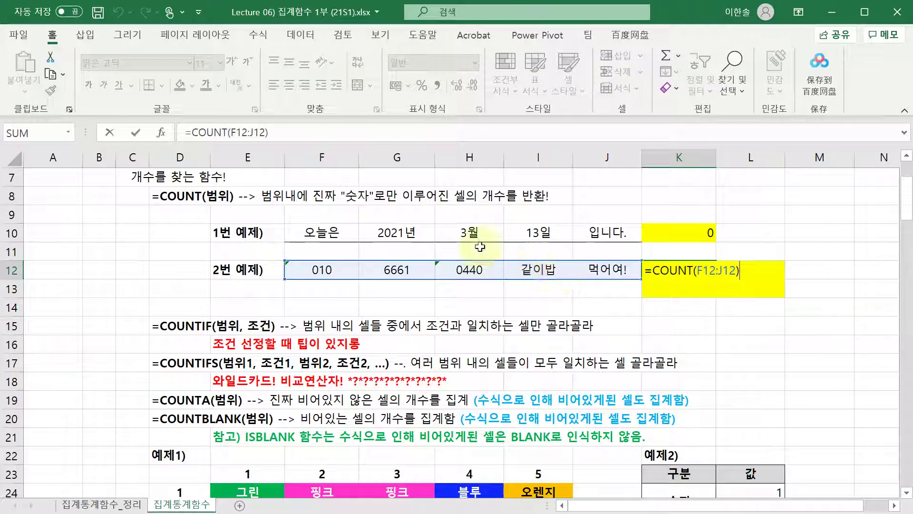
{"action": "key", "text": "Escape"}
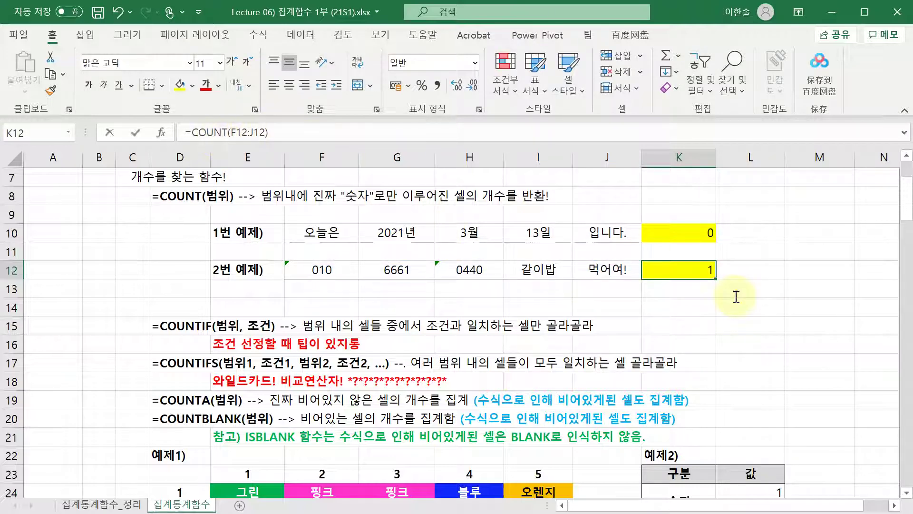
{"action": "key", "text": "F2"}
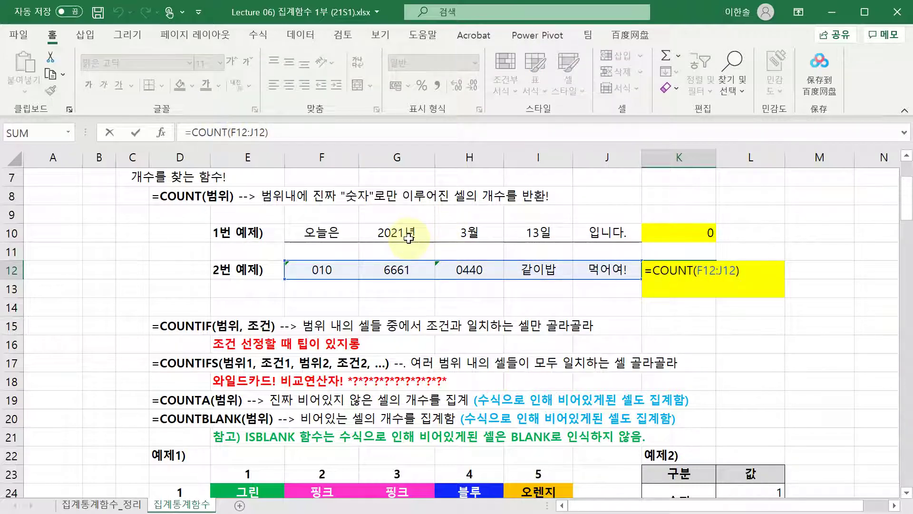
{"action": "key", "text": "Escape"}
{"action": "left_click", "coordinate": [331, 267]}
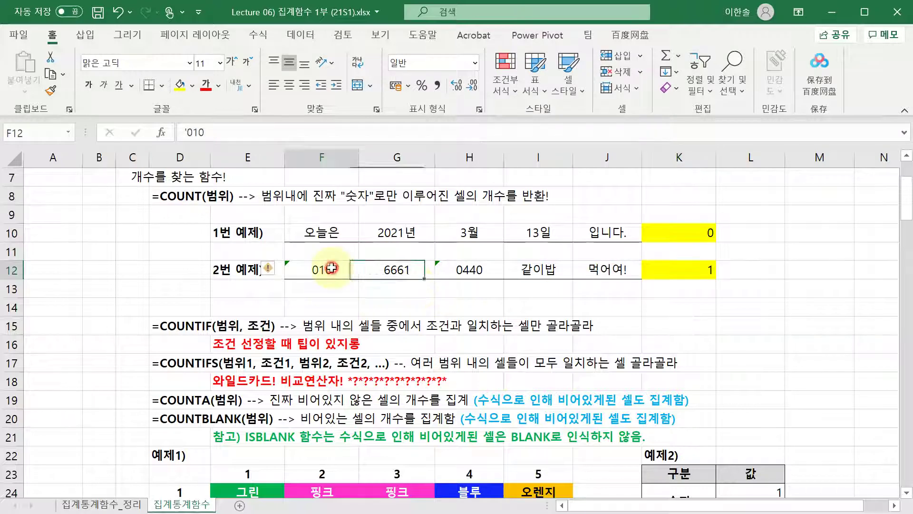
{"action": "left_click", "coordinate": [469, 271], "text": "ctrl"}
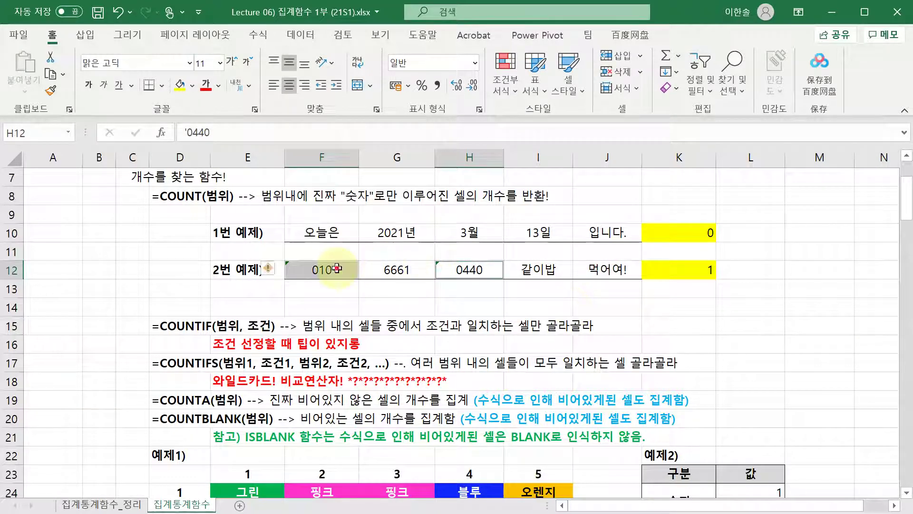
{"action": "left_click_drag", "start_coordinate": [328, 259], "coordinate": [449, 269]}
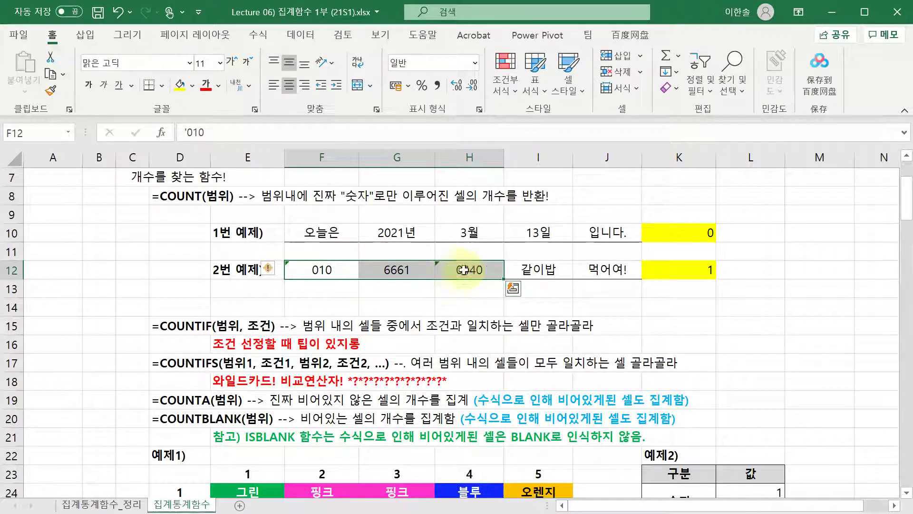
{"action": "left_click", "coordinate": [674, 269]}
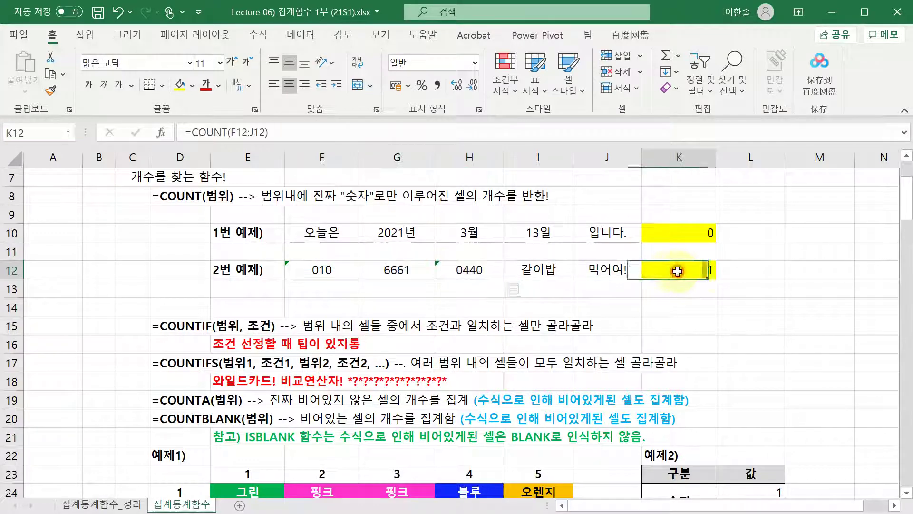
{"action": "left_click", "coordinate": [399, 269]}
{"action": "left_click", "coordinate": [465, 269]}
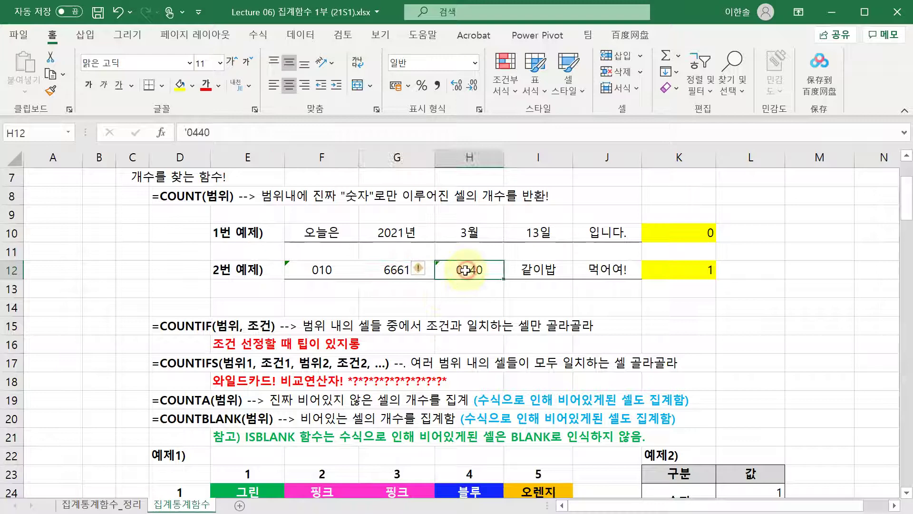
{"action": "left_click", "coordinate": [321, 270]}
{"action": "left_click", "coordinate": [466, 270]}
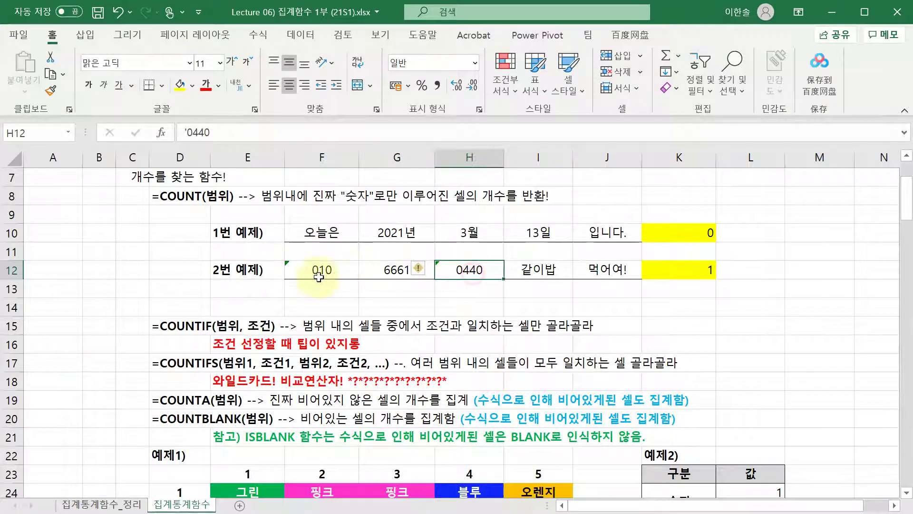
{"action": "left_click", "coordinate": [322, 270]}
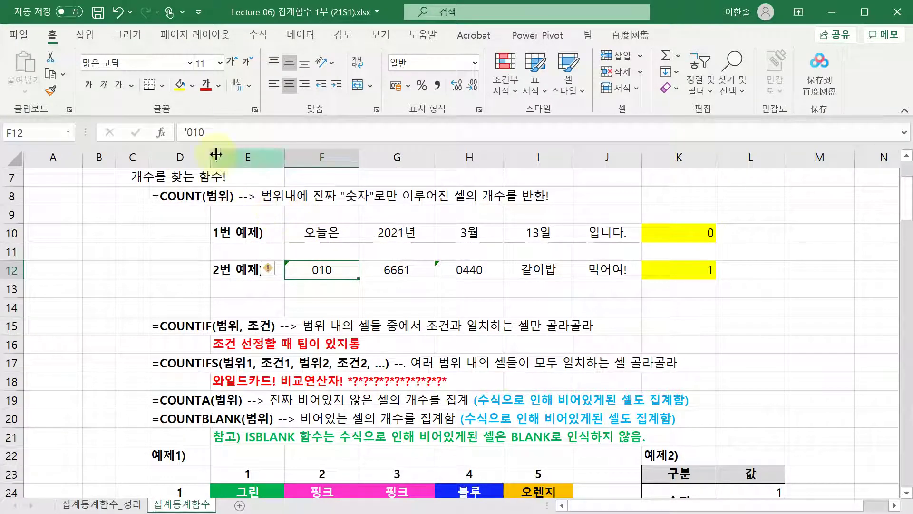
{"action": "left_click", "coordinate": [190, 133]}
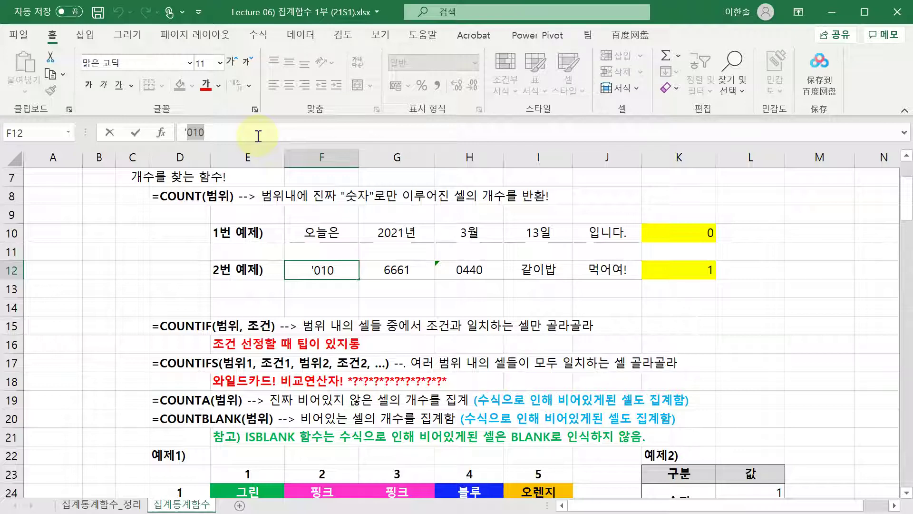
{"action": "left_click", "coordinate": [184, 132]}
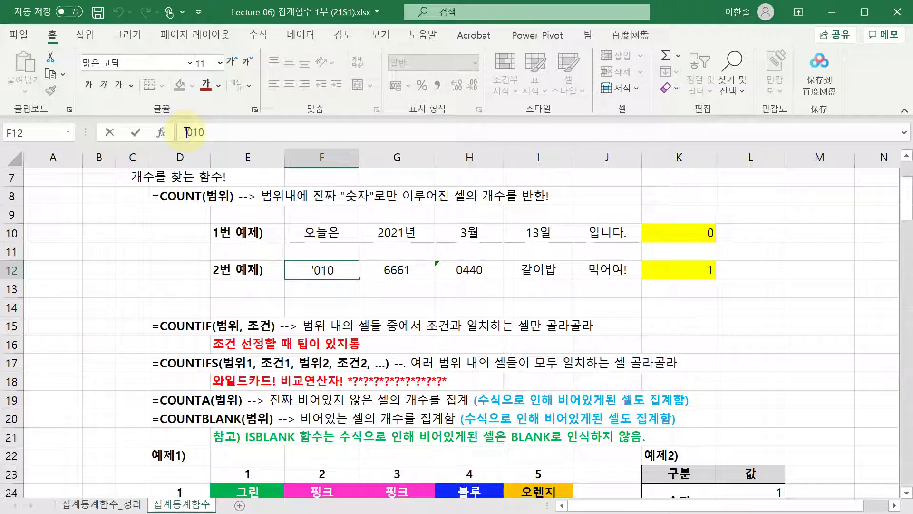
{"action": "left_click", "coordinate": [328, 271]}
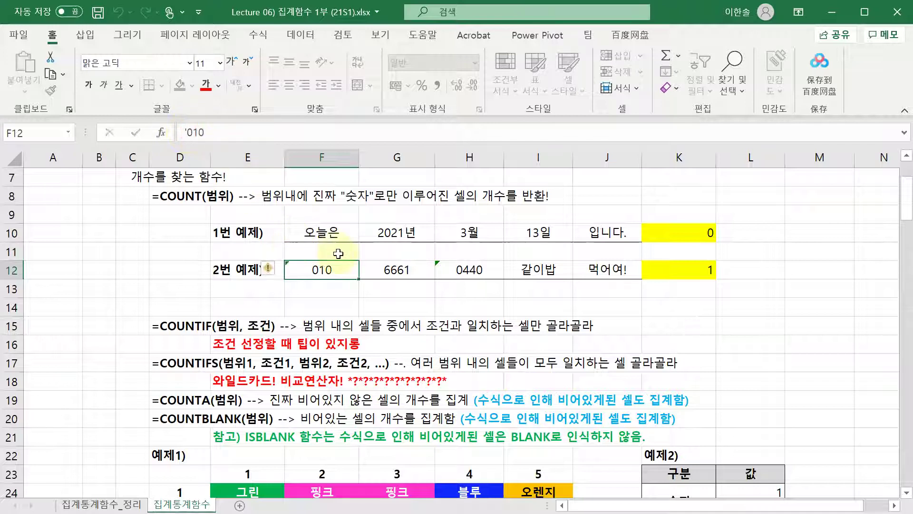
{"action": "left_click", "coordinate": [450, 272], "text": "ctrl"}
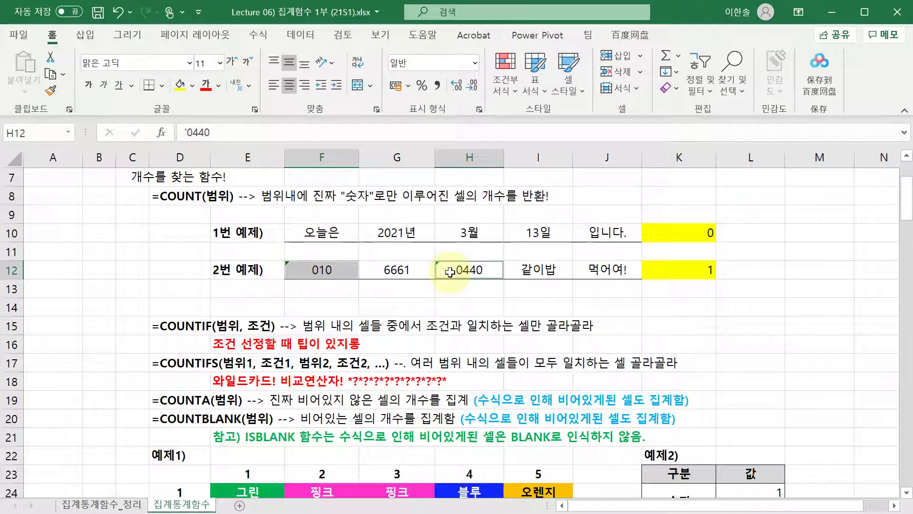
{"action": "left_click", "coordinate": [424, 290]}
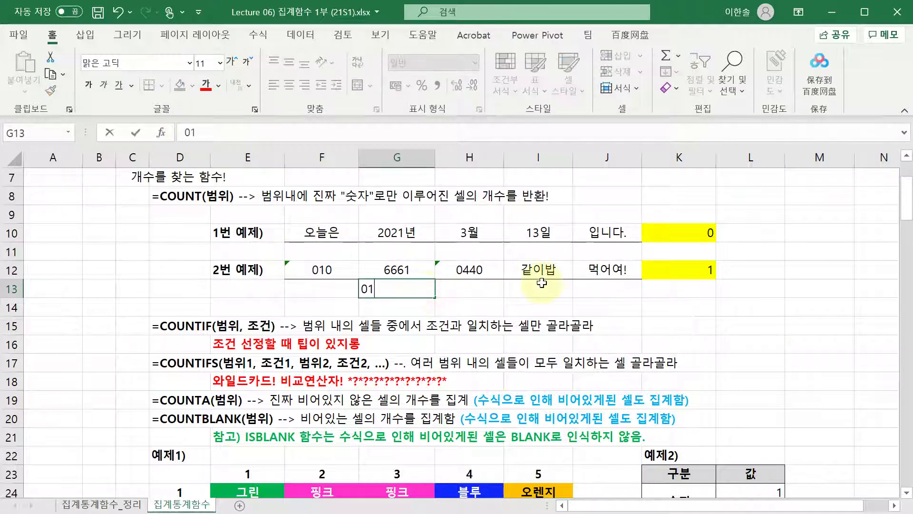
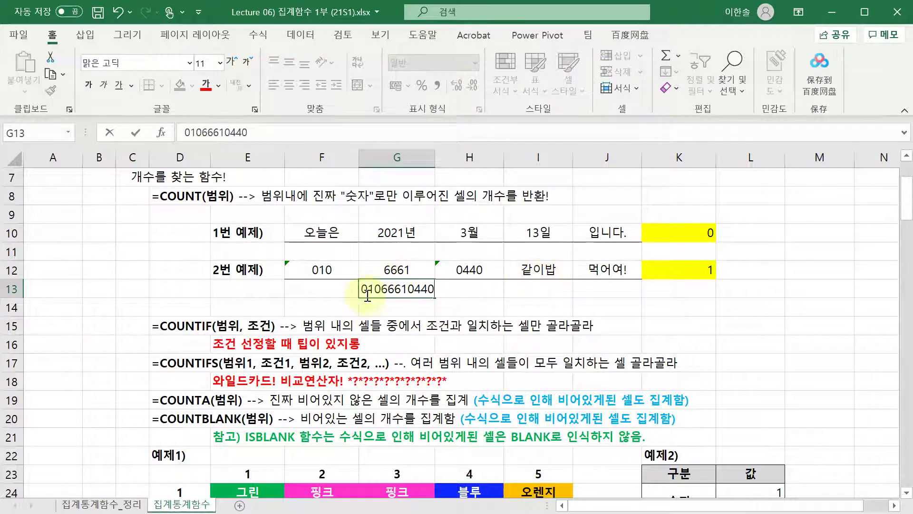
{"action": "key", "text": "Return"}
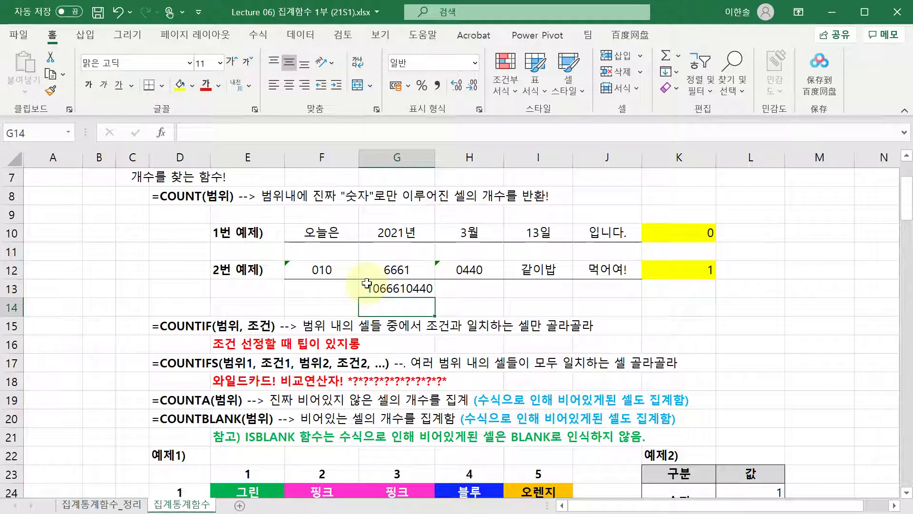
{"action": "left_click", "coordinate": [417, 289]}
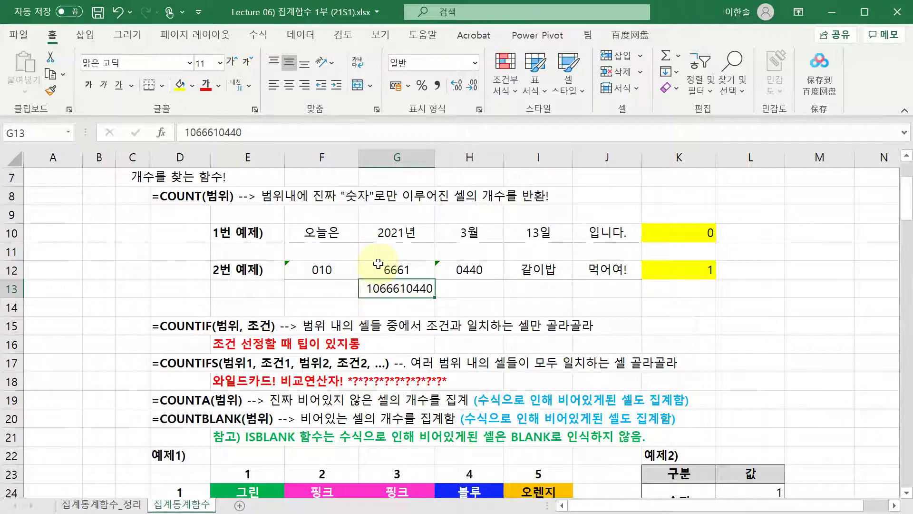
{"action": "double_click", "coordinate": [376, 291]}
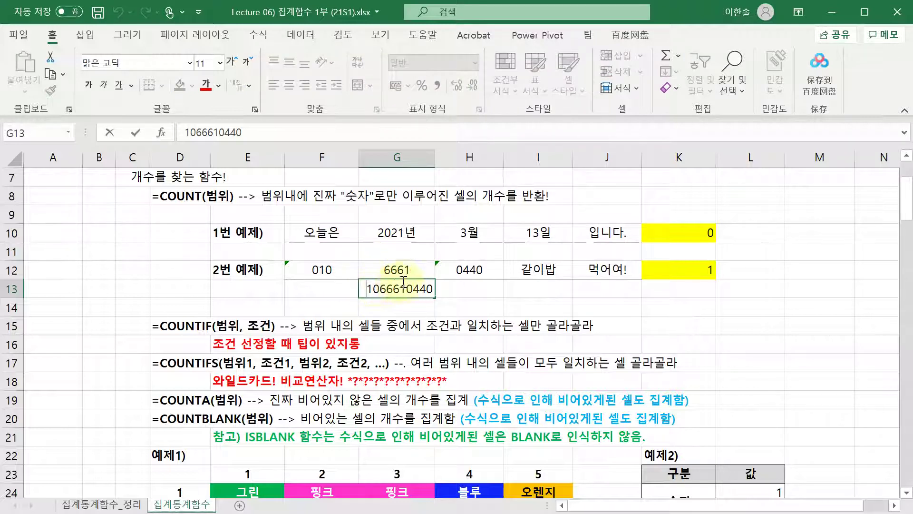
{"action": "type", "text": "0"}
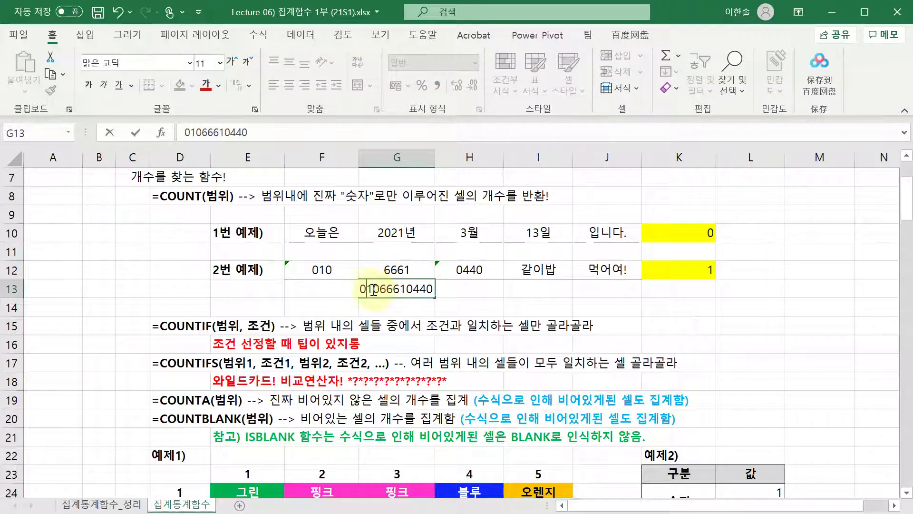
{"action": "key", "text": "ctrl+Return"}
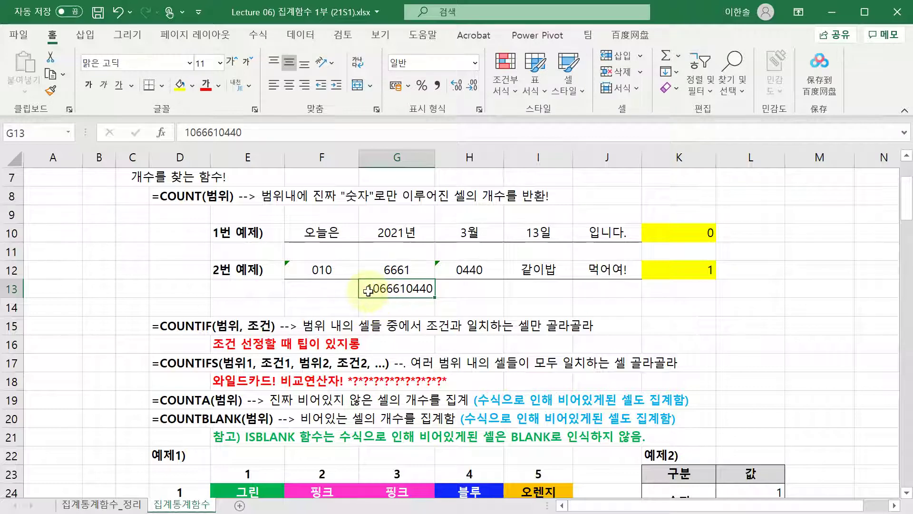
- Re-enter G13 with an apostrophe prefix so it is stored as text with the zero
{"action": "double_click", "coordinate": [369, 291]}
{"action": "type", "text": "0"}
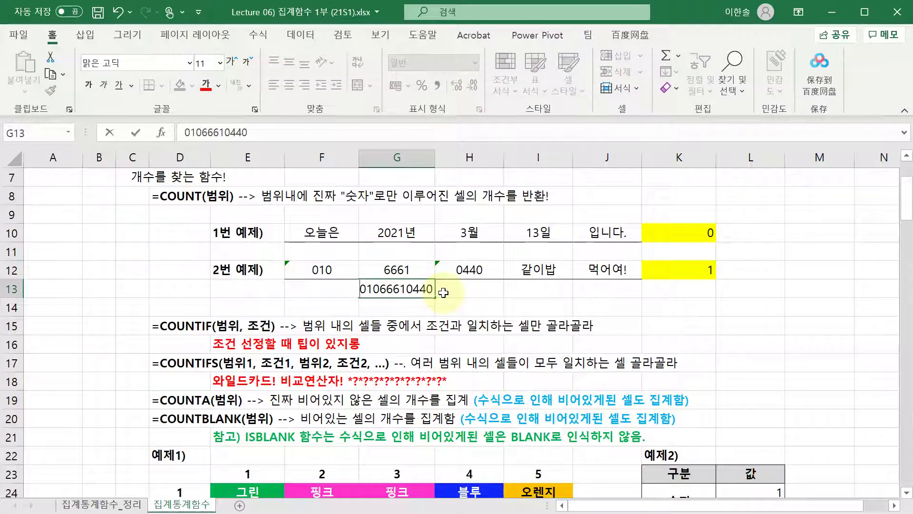
{"action": "key", "text": "ctrl+Return"}
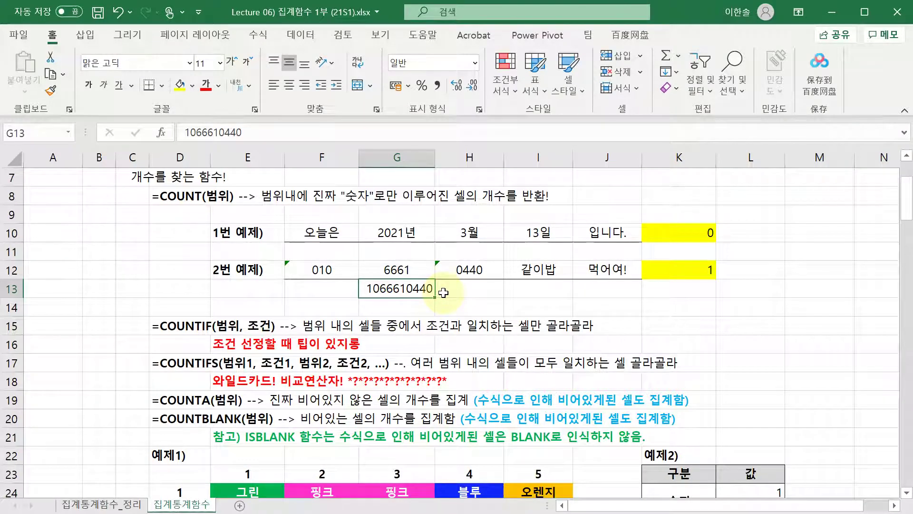
{"action": "key", "text": "F2"}
{"action": "key", "text": "Home"}
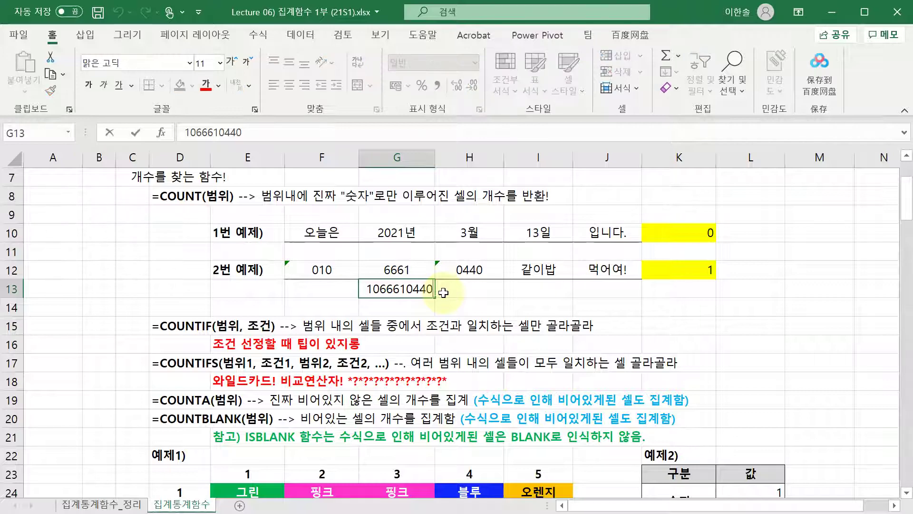
{"action": "type", "text": "'0"}
{"action": "key", "text": "Return"}
- Clear G13 and inspect the text entries 010 and 0440 in row 12
{"action": "left_click", "coordinate": [404, 291]}
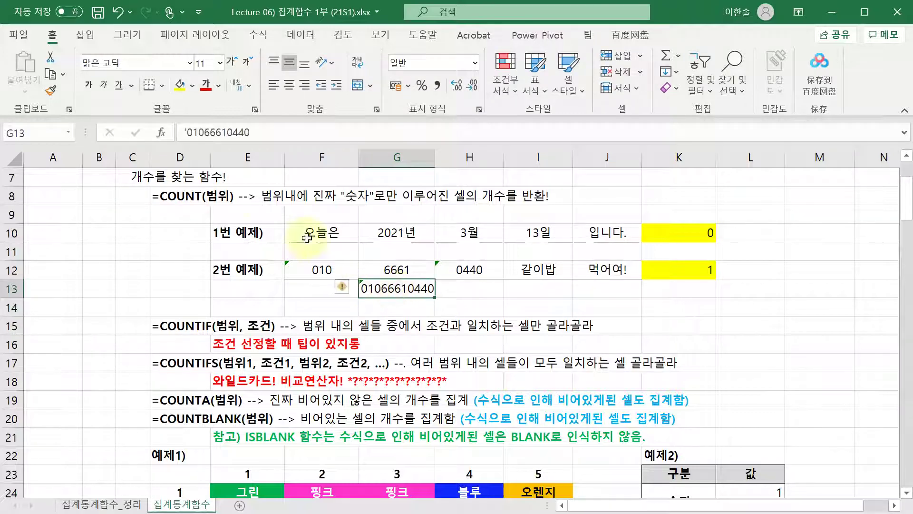
{"action": "key", "text": "Delete"}
{"action": "left_click", "coordinate": [370, 264]}
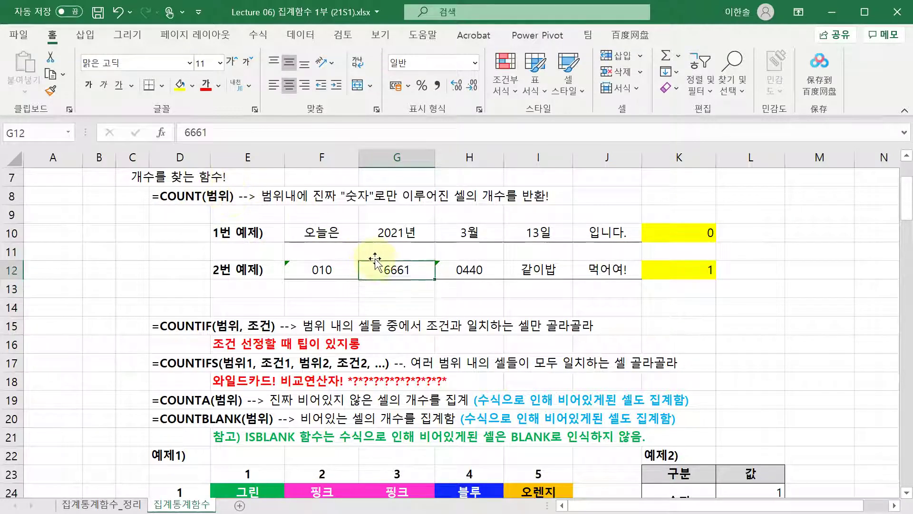
{"action": "left_click", "coordinate": [247, 270]}
{"action": "left_click", "coordinate": [314, 271]}
{"action": "left_click", "coordinate": [474, 273]}
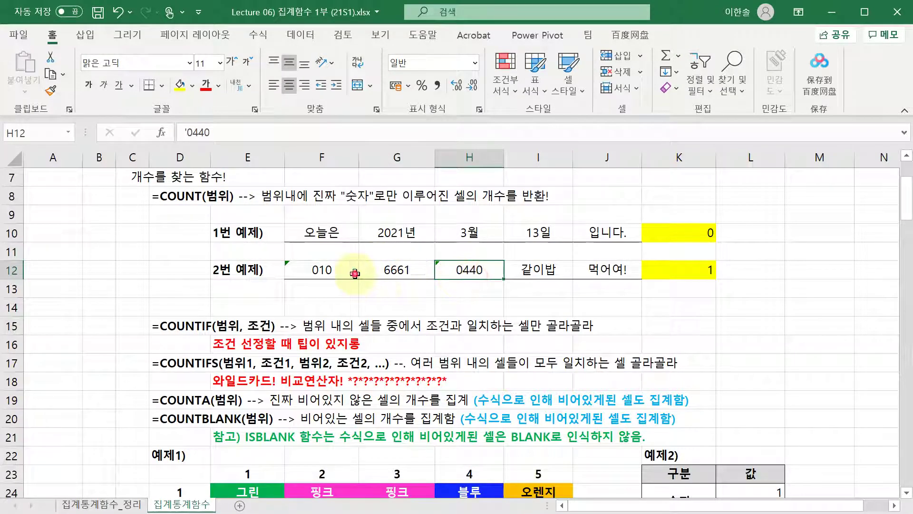
{"action": "left_click", "coordinate": [395, 289]}
{"action": "left_click", "coordinate": [343, 271]}
{"action": "key", "text": "Return"}
{"action": "left_click", "coordinate": [343, 272]}
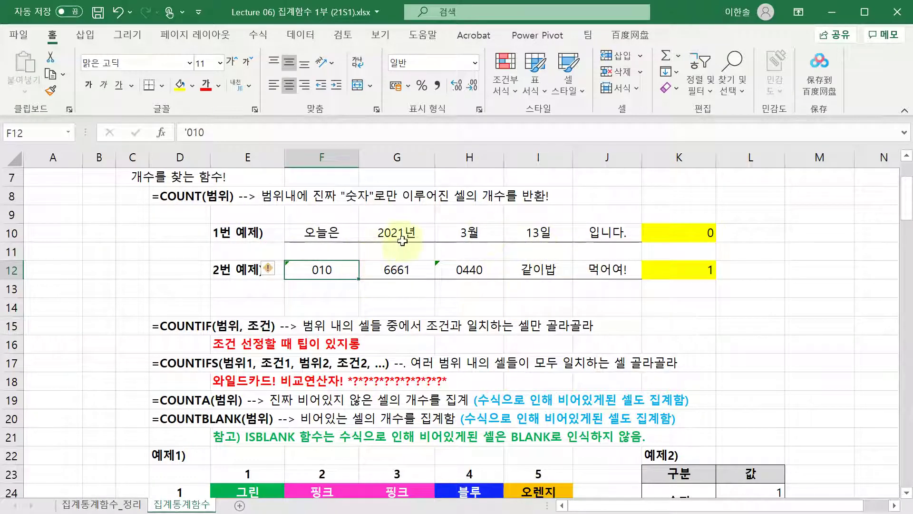
{"action": "left_click", "coordinate": [282, 280]}
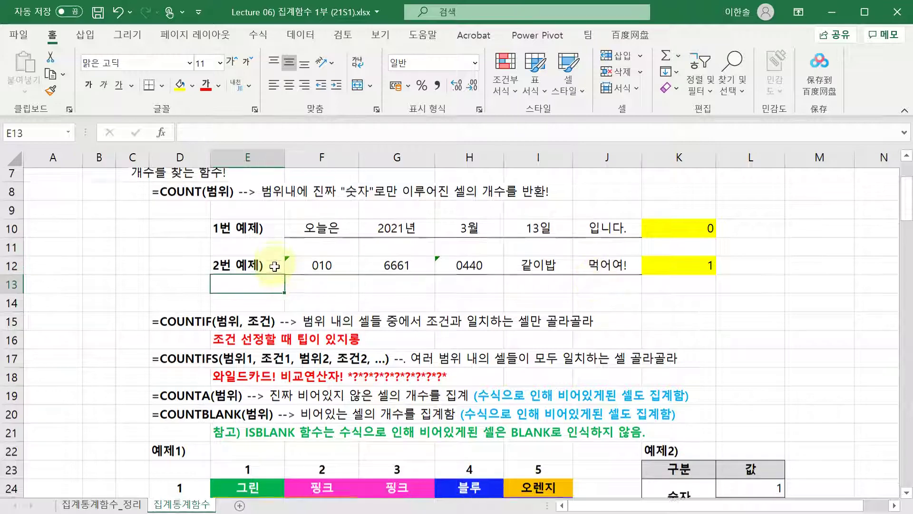
- Scroll down so row 13 sits at the top, showing the COUNTIF, COUNTA and COUNTBLANK notes
{"action": "scroll", "coordinate": [265, 249], "scroll_direction": "down", "scroll_amount": 2}
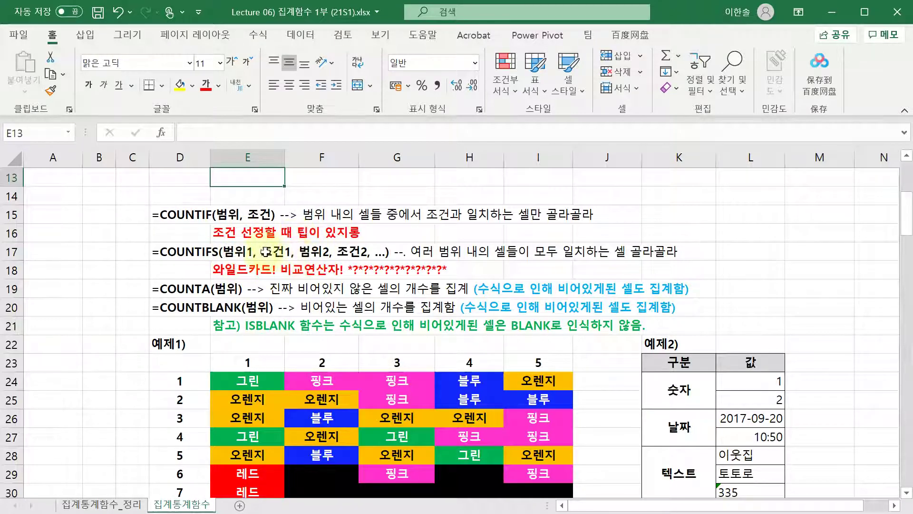
{"action": "left_click", "coordinate": [163, 254]}
{"action": "left_click_drag", "start_coordinate": [163, 253], "coordinate": [657, 250]}
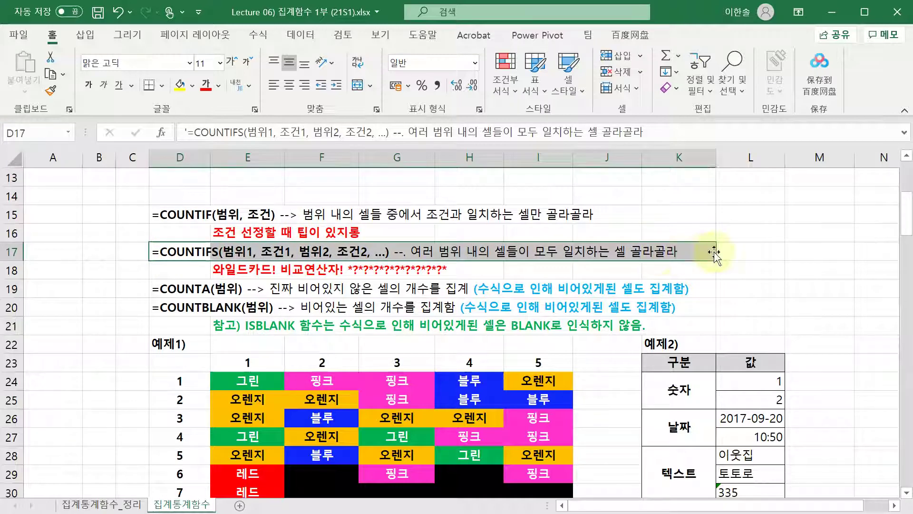
{"action": "left_click", "coordinate": [180, 256]}
{"action": "scroll", "coordinate": [181, 259], "scroll_direction": "down", "scroll_amount": 1}
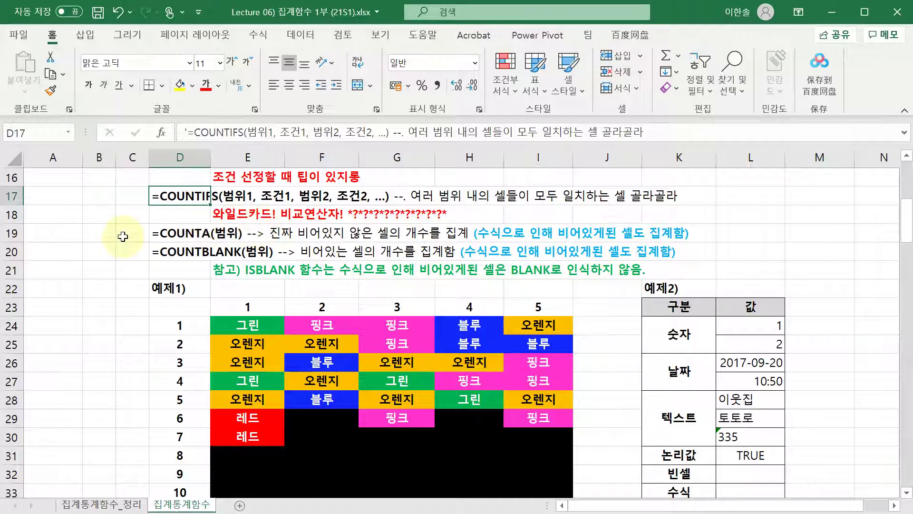
{"action": "left_click", "coordinate": [122, 237]}
{"action": "key", "text": "Left"}
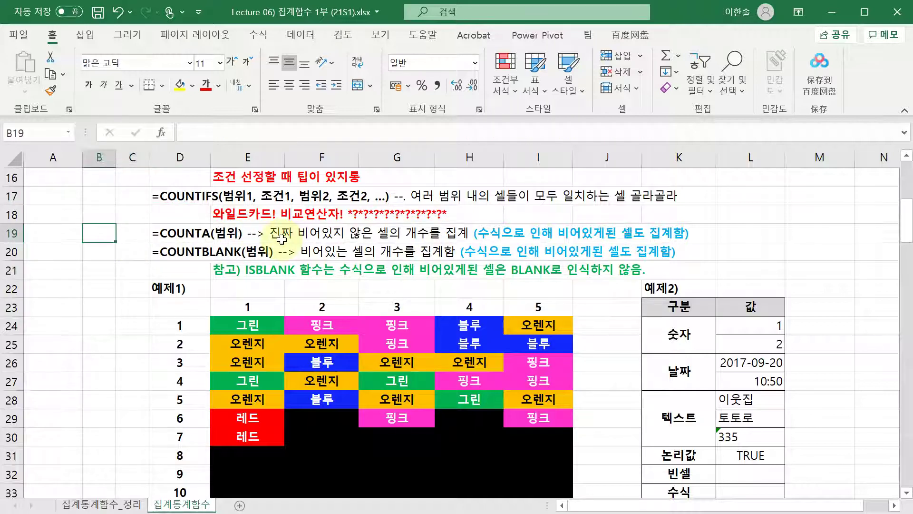
{"action": "key", "text": "Down"}
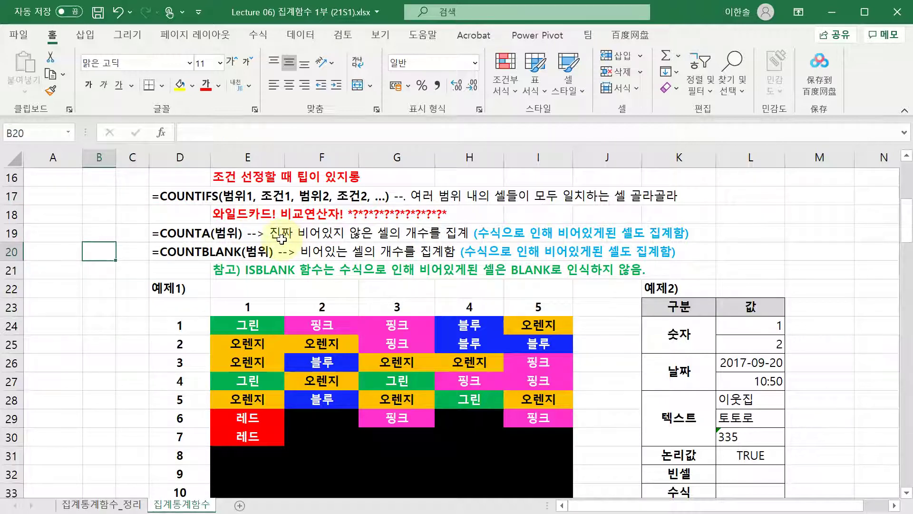
{"action": "left_click", "coordinate": [255, 133]}
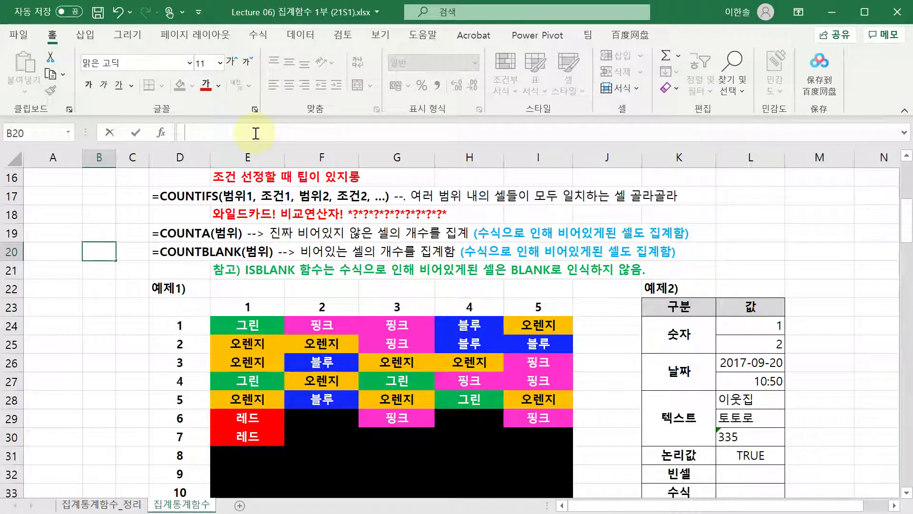
{"action": "key", "text": "Escape"}
{"action": "key", "text": "Up"}
- Enter =COUNTA(B19:B23) in C19, which returns 0
{"action": "key", "text": "Right"}
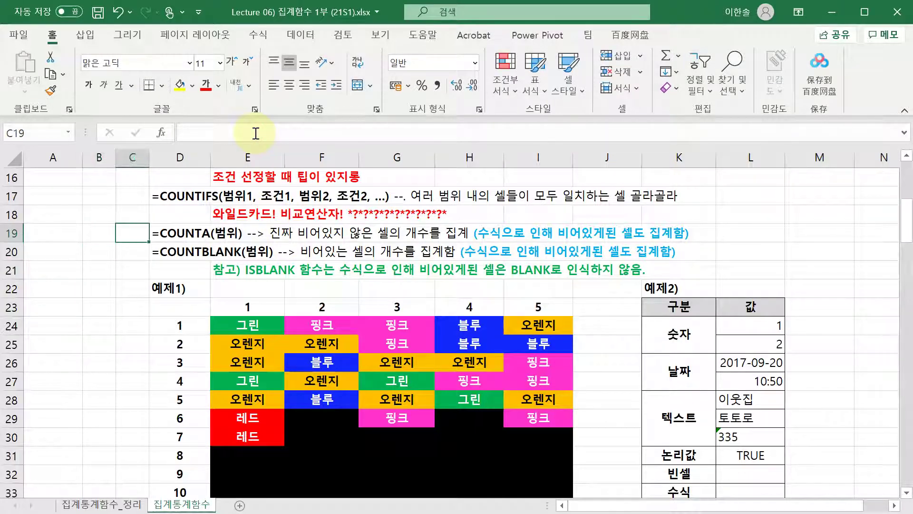
{"action": "type", "text": "=counta("}
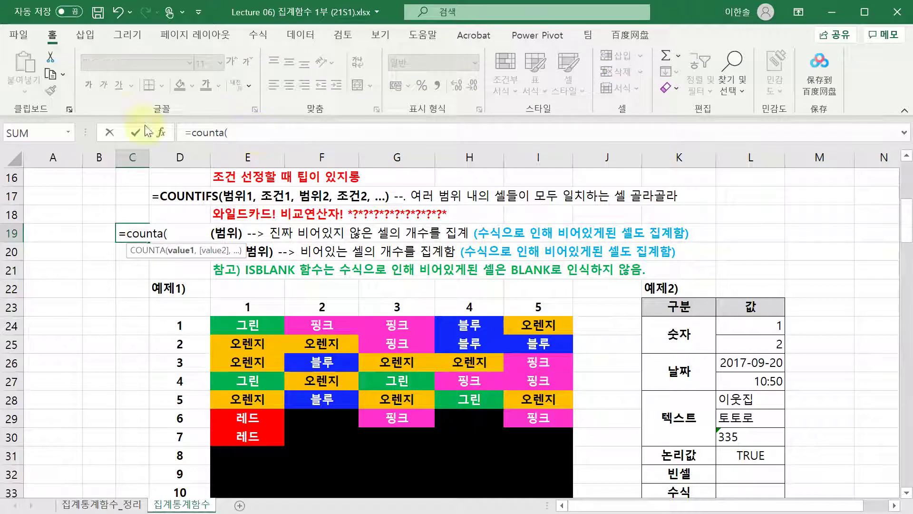
{"action": "left_click_drag", "start_coordinate": [97, 228], "coordinate": [98, 304]}
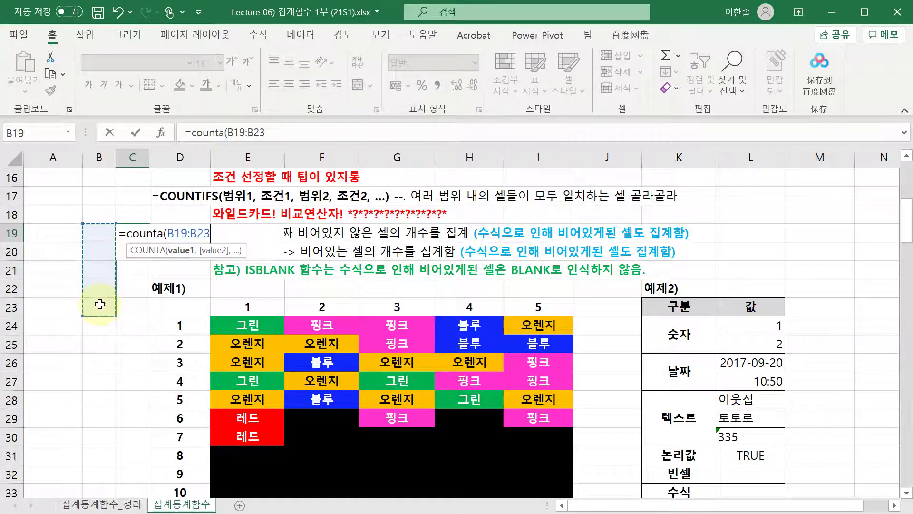
{"action": "type", "text": ")"}
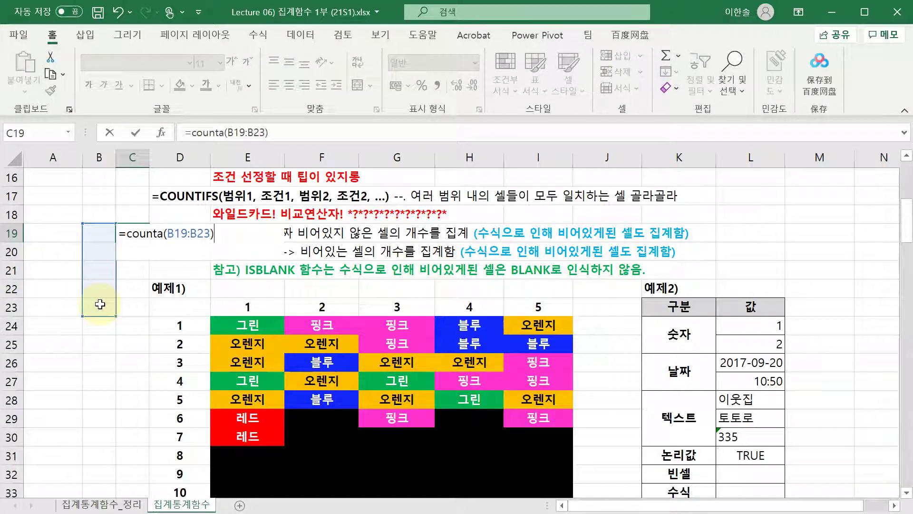
{"action": "key", "text": "ctrl+Return"}
{"action": "key", "text": "F2"}
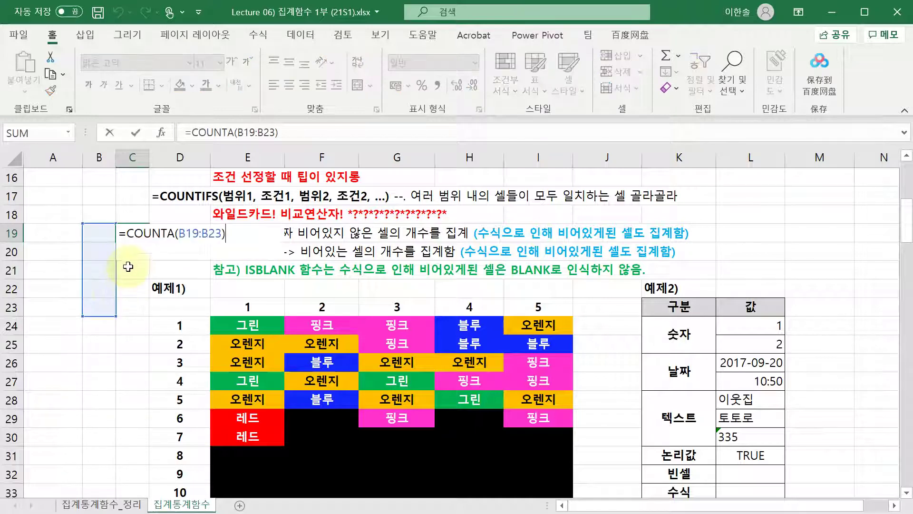
- Fill B19:B23 yellow and recheck C19's COUNTA range
{"action": "left_click_drag", "start_coordinate": [106, 235], "coordinate": [106, 304]}
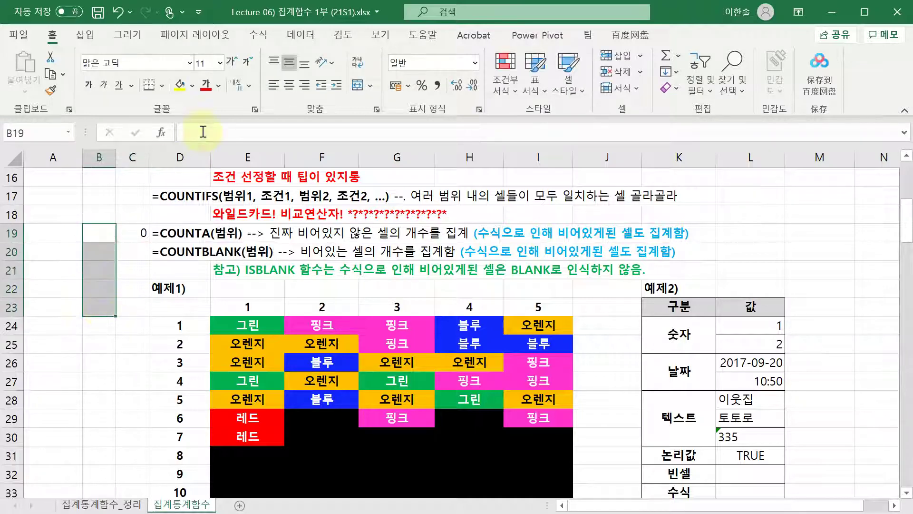
{"action": "left_click", "coordinate": [179, 85]}
{"action": "key", "text": "Right"}
{"action": "key", "text": "F2"}
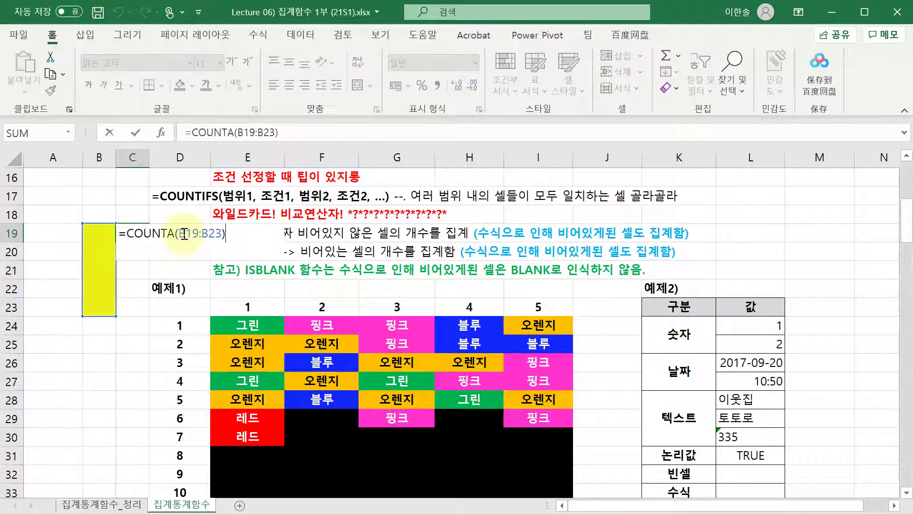
{"action": "key", "text": "Escape"}
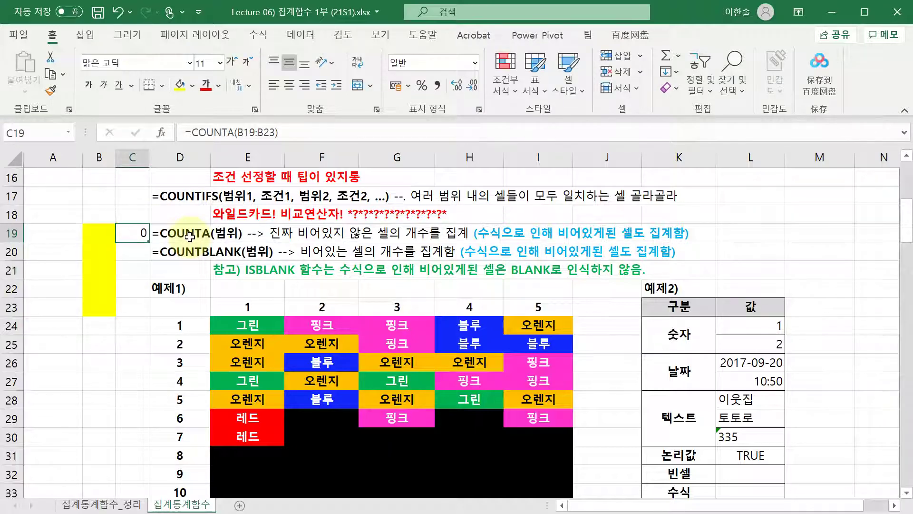
- Try an invisible entry in B20 and review C19's COUNTA formula
{"action": "key", "text": "Left"}
{"action": "key", "text": "Down"}
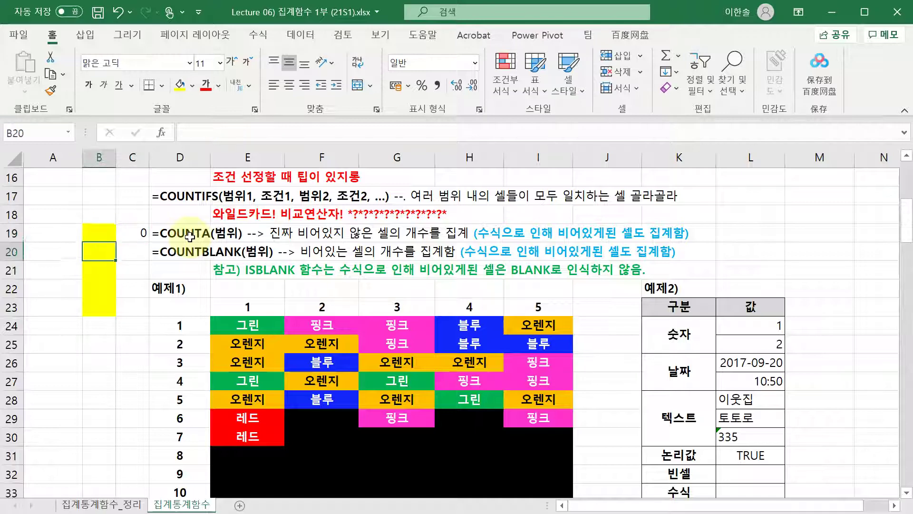
{"action": "key", "text": "Return"}
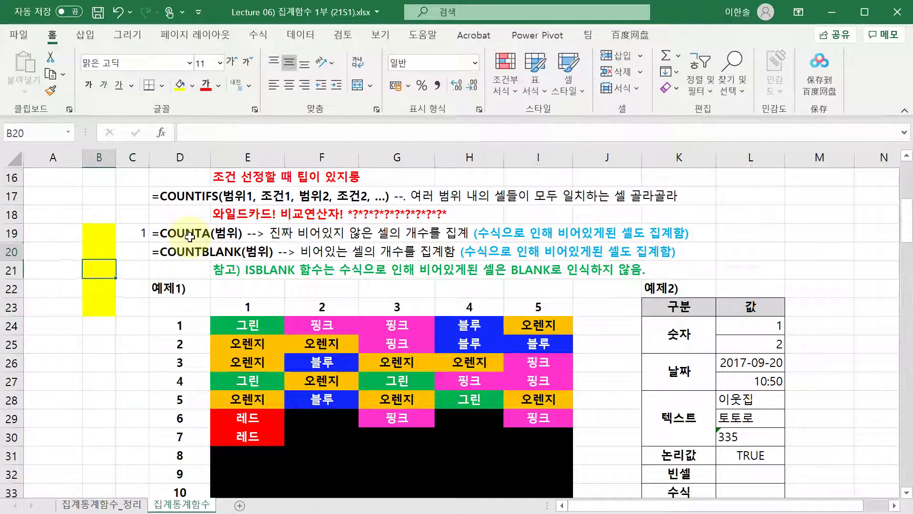
{"action": "key", "text": "Up"}
{"action": "key", "text": "BackSpace"}
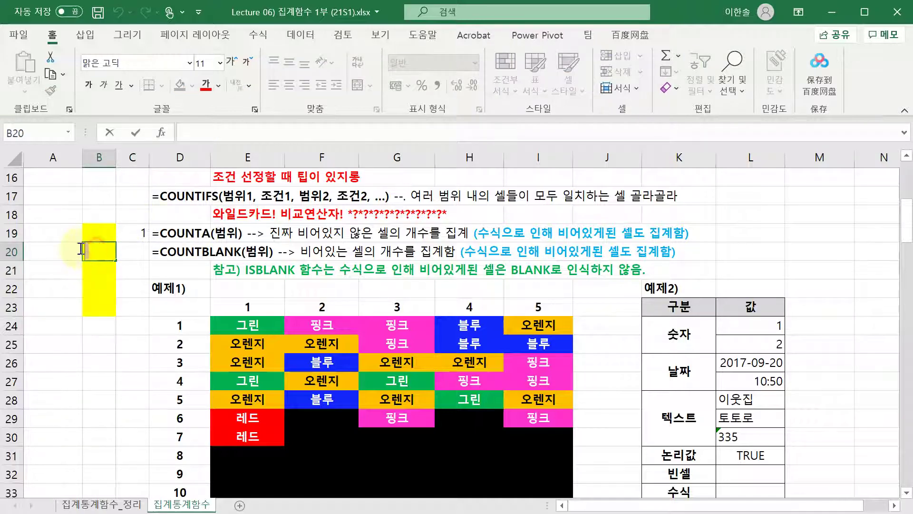
{"action": "key", "text": "Escape"}
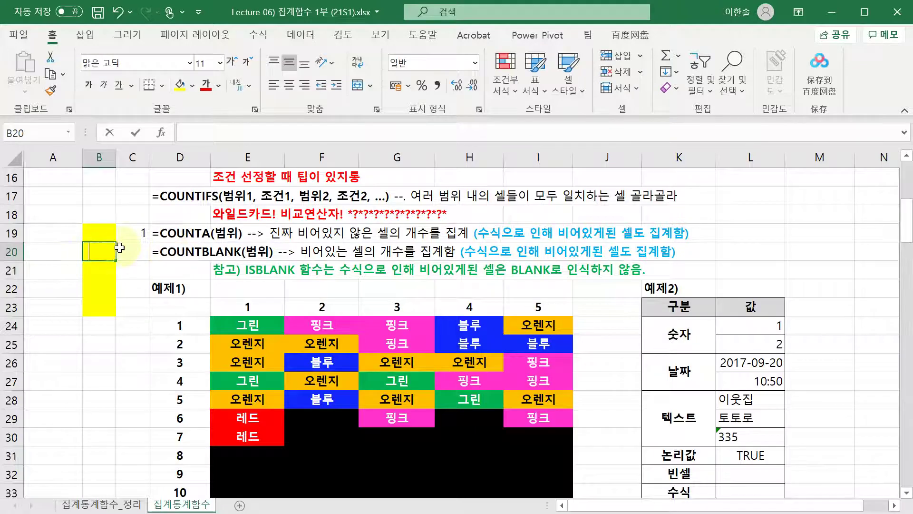
{"action": "left_click", "coordinate": [188, 133]}
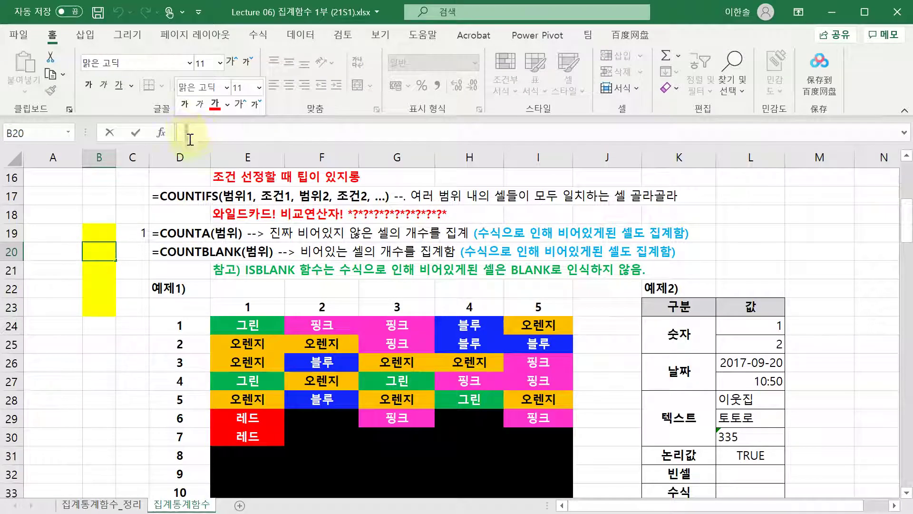
{"action": "left_click", "coordinate": [139, 233]}
{"action": "double_click", "coordinate": [140, 233]}
{"action": "key", "text": "Escape"}
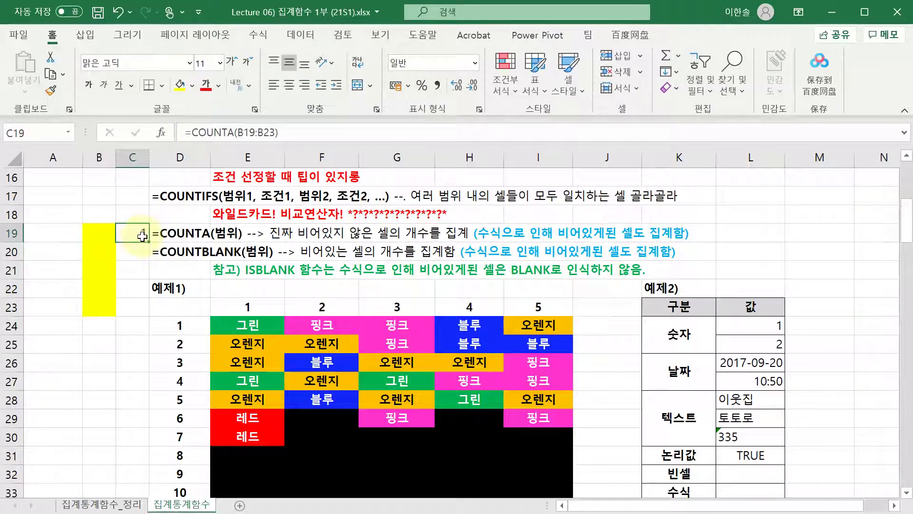
- Put the empty-text formula ="" in B20 so C19's COUNTA returns 1
{"action": "key", "text": "Left"}
{"action": "key", "text": "Down"}
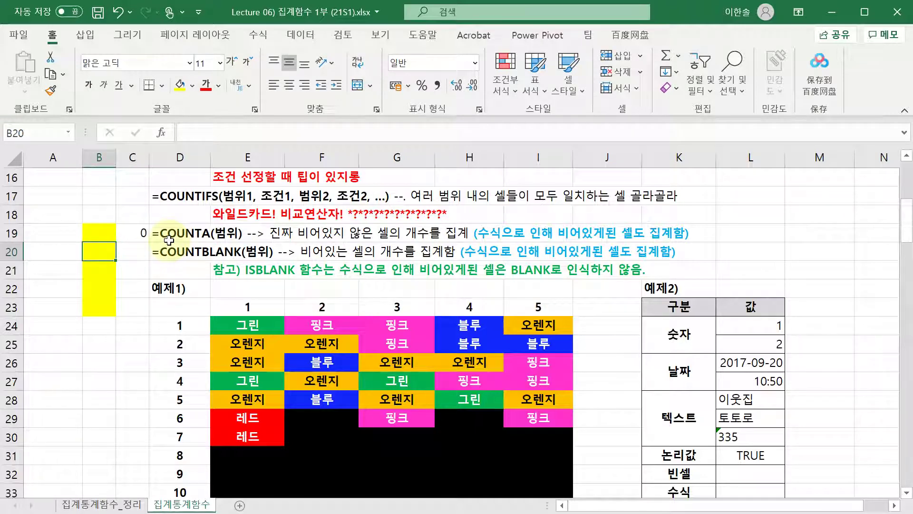
{"action": "type", "text": "="}
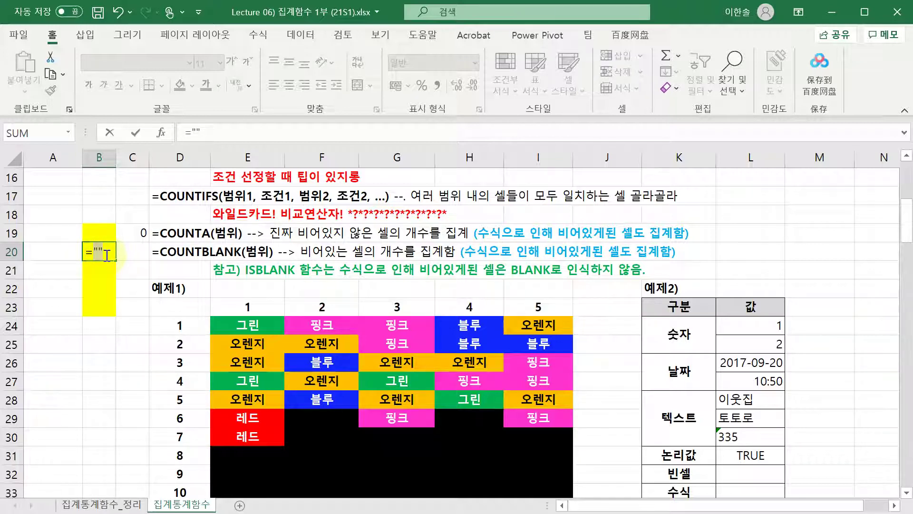
{"action": "key", "text": "Return"}
{"action": "left_click", "coordinate": [90, 254]}
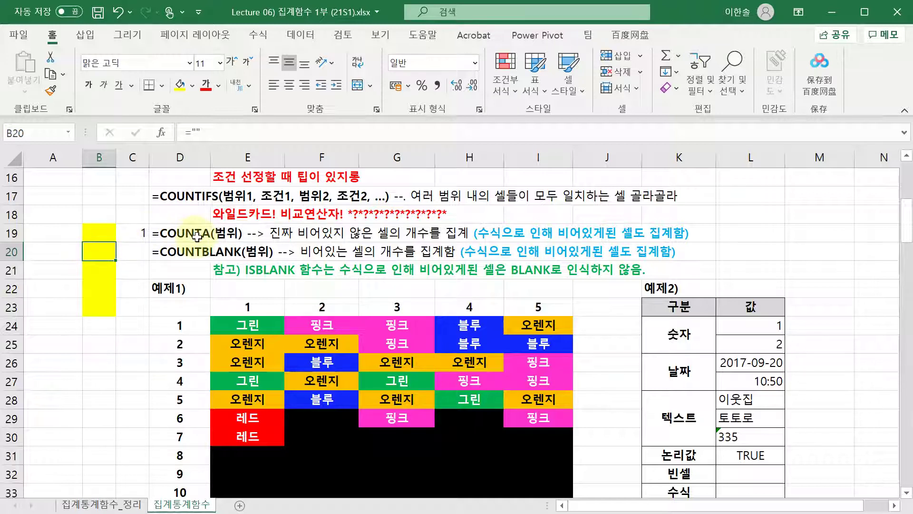
{"action": "left_click", "coordinate": [141, 233]}
{"action": "left_click", "coordinate": [102, 247]}
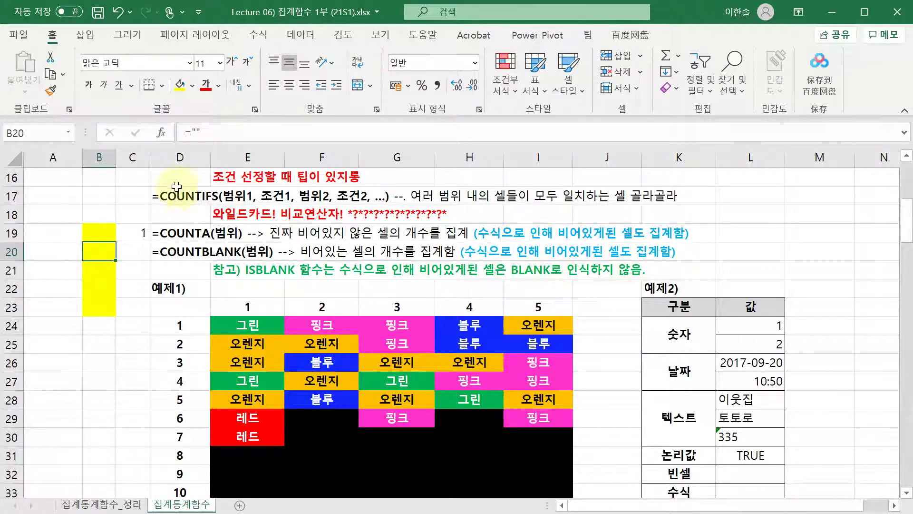
{"action": "key", "text": "Up"}
{"action": "key", "text": "shift+Down"}
{"action": "key", "text": "shift+Down"}
{"action": "key", "text": "shift+Down"}
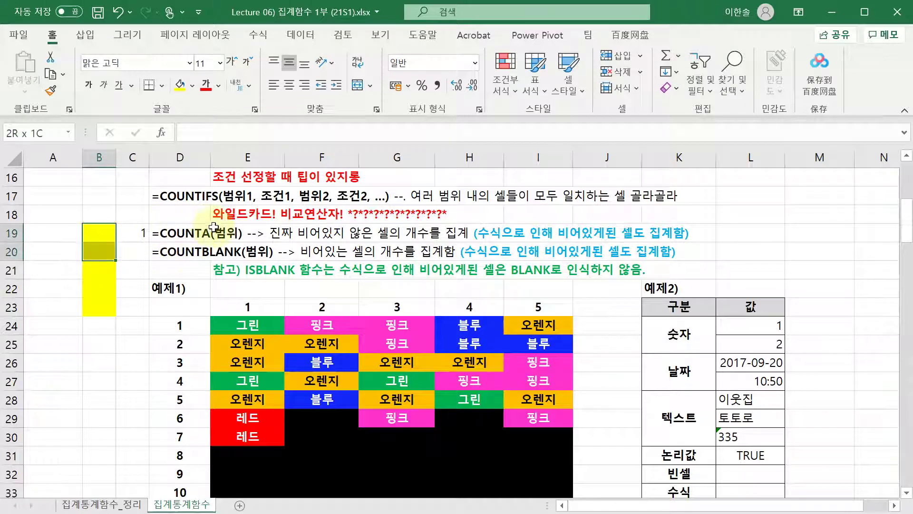
- Replace C19 with =COUNTBLANK(B19:B23), which returns 5
{"action": "left_click", "coordinate": [144, 222]}
{"action": "key", "text": "Delete"}
{"action": "type", "text": "="}
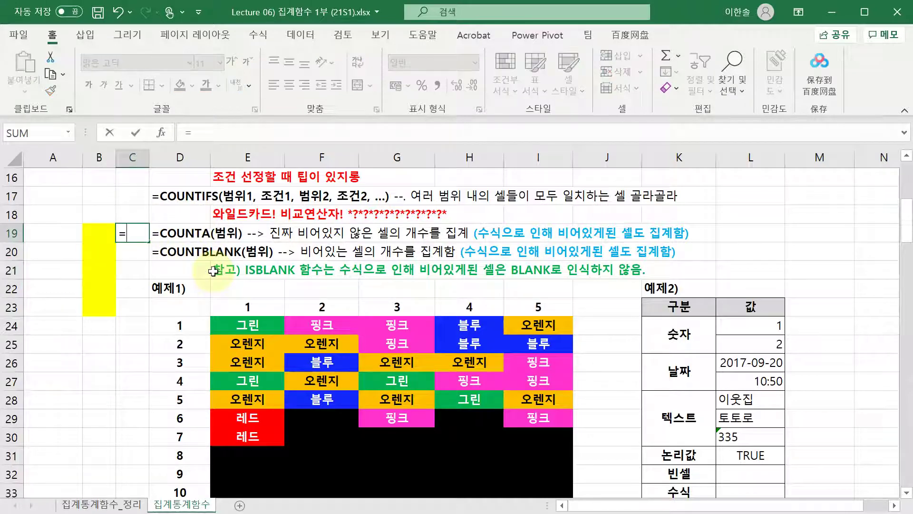
{"action": "type", "text": "countblan"}
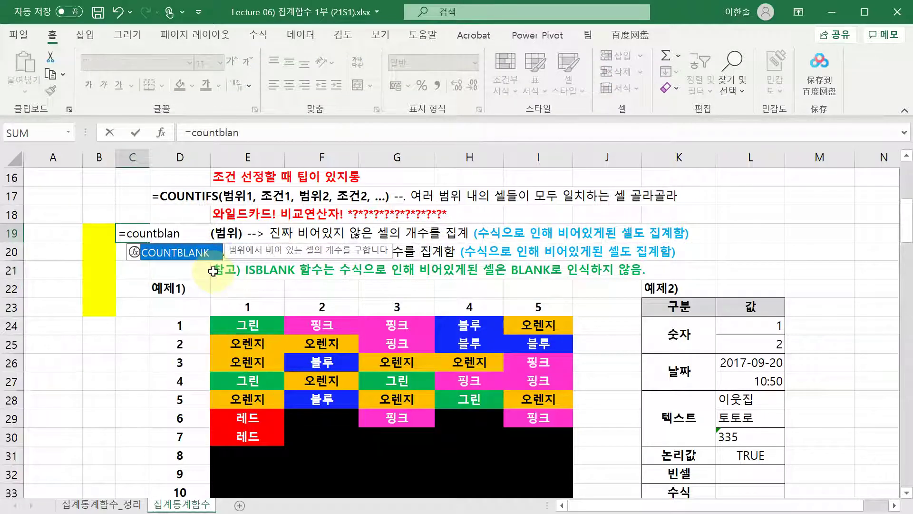
{"action": "type", "text": "k("}
{"action": "left_click_drag", "start_coordinate": [100, 228], "coordinate": [90, 300]}
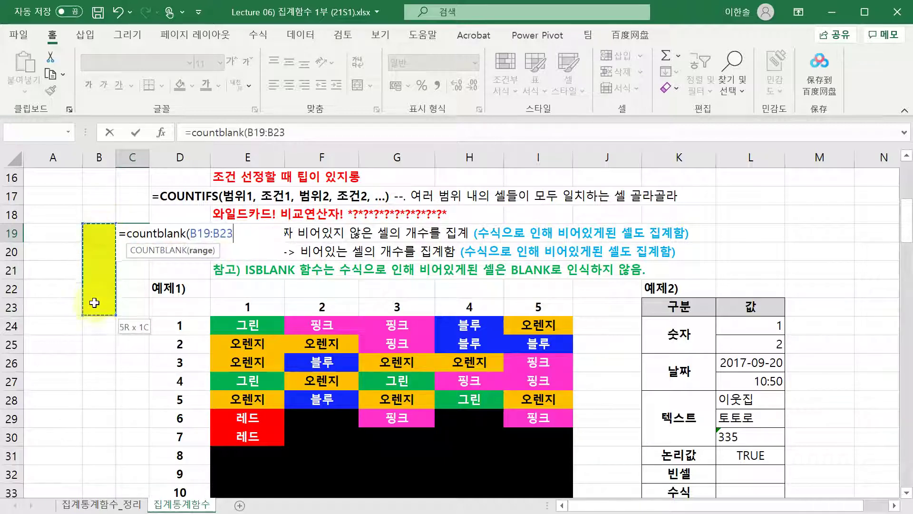
{"action": "key", "text": "Return"}
- Inspect B20's ="" formula in the formula bar and recheck C19
{"action": "left_click_drag", "start_coordinate": [100, 232], "coordinate": [97, 307]}
{"action": "left_click", "coordinate": [114, 251]}
{"action": "type", "text": "=\"\""}
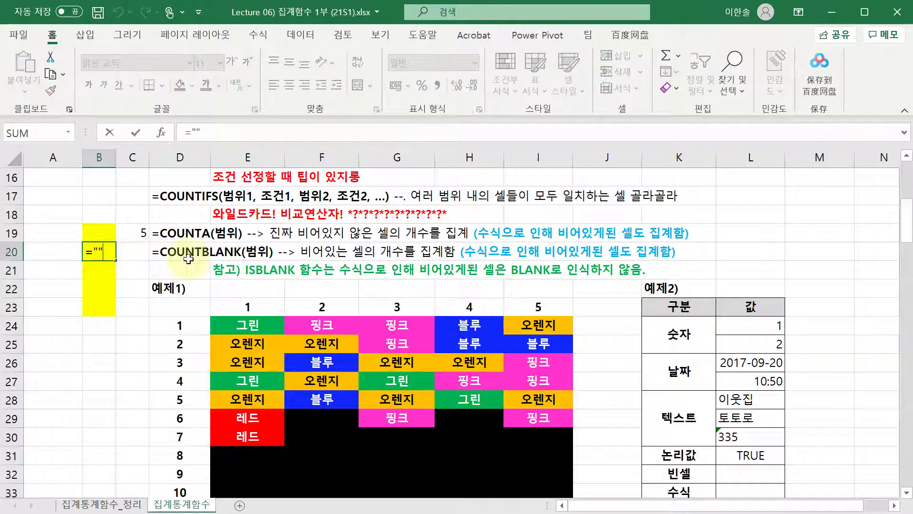
{"action": "left_click", "coordinate": [98, 252]}
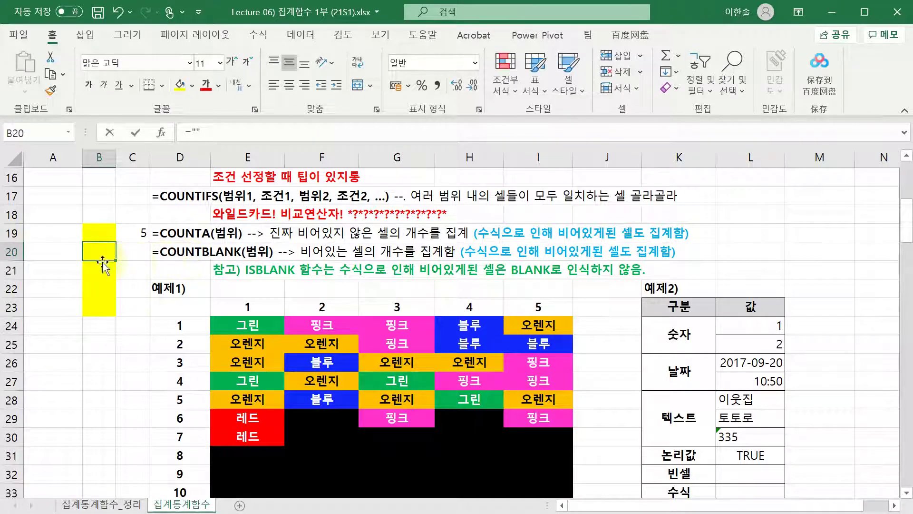
{"action": "left_click", "coordinate": [183, 134]}
{"action": "double_click", "coordinate": [193, 132]}
{"action": "left_click", "coordinate": [215, 129]}
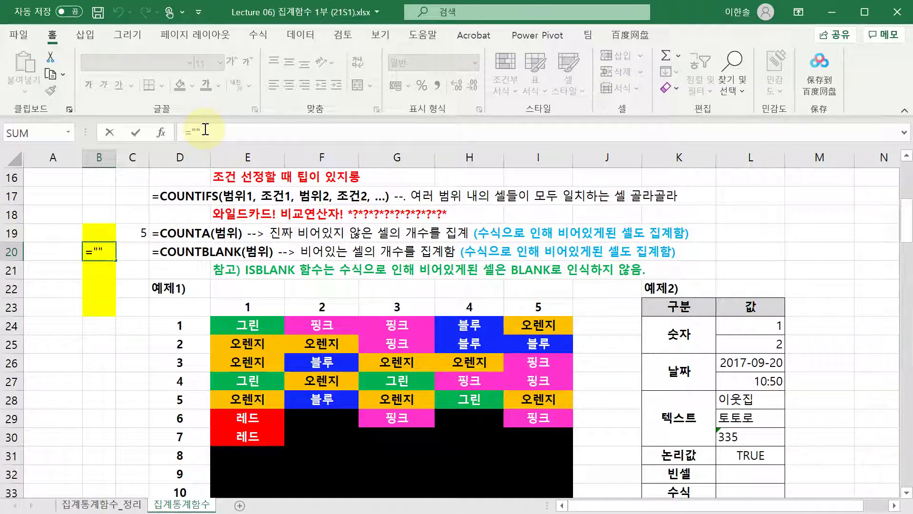
{"action": "key", "text": "Escape"}
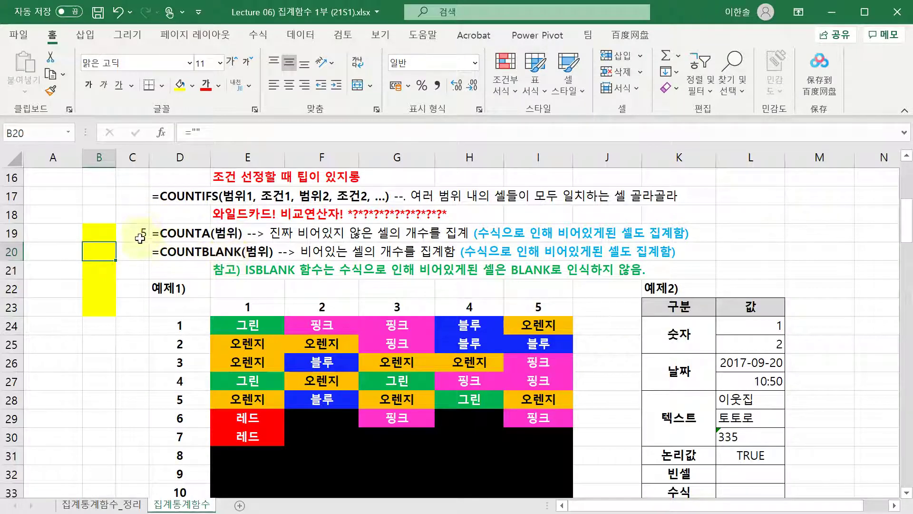
{"action": "left_click", "coordinate": [123, 237]}
{"action": "left_click", "coordinate": [99, 233]}
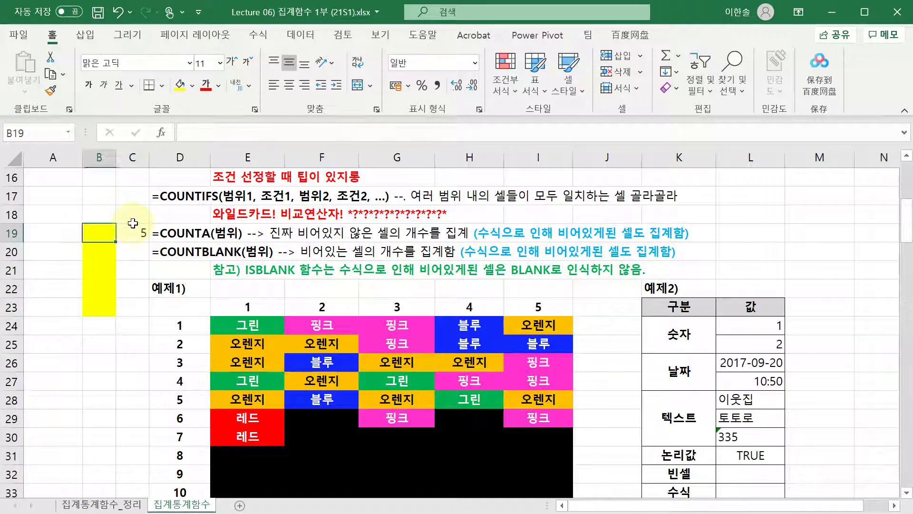
- Enter =ISBLANK(B20) in C20, returning FALSE, and widen column C
{"action": "left_click", "coordinate": [132, 251]}
{"action": "type", "text": "=isblank"}
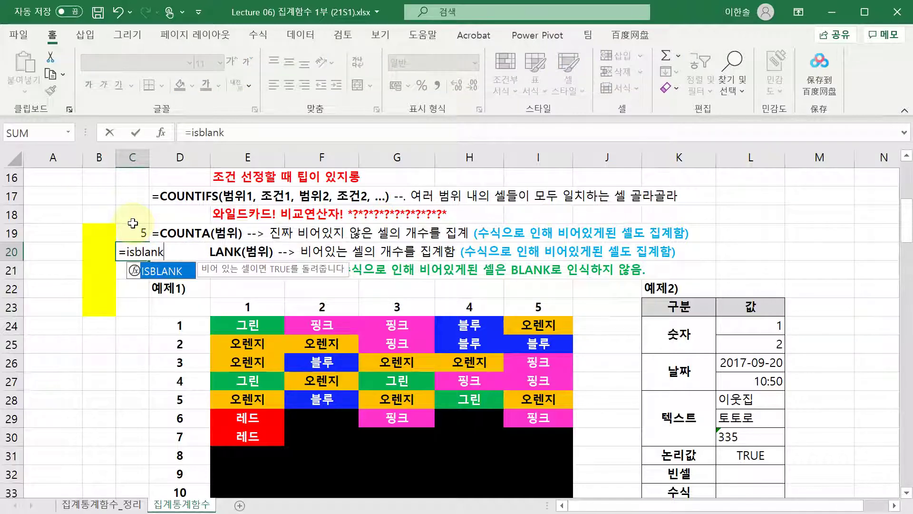
{"action": "type", "text": "("}
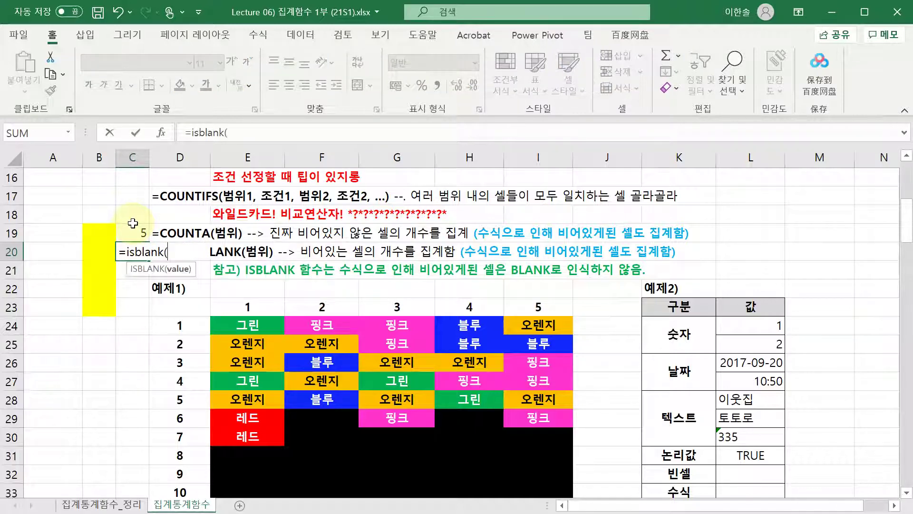
{"action": "key", "text": "Left"}
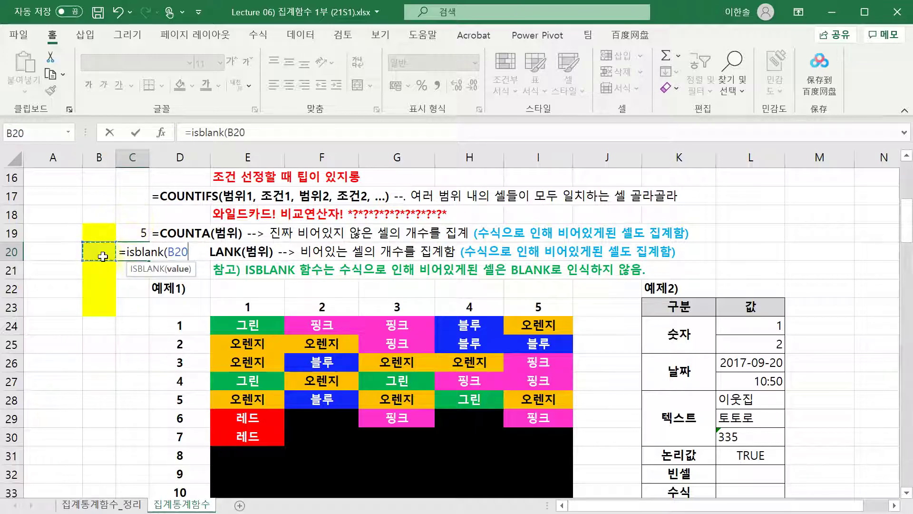
{"action": "key", "text": "Return"}
{"action": "key", "text": "Up"}
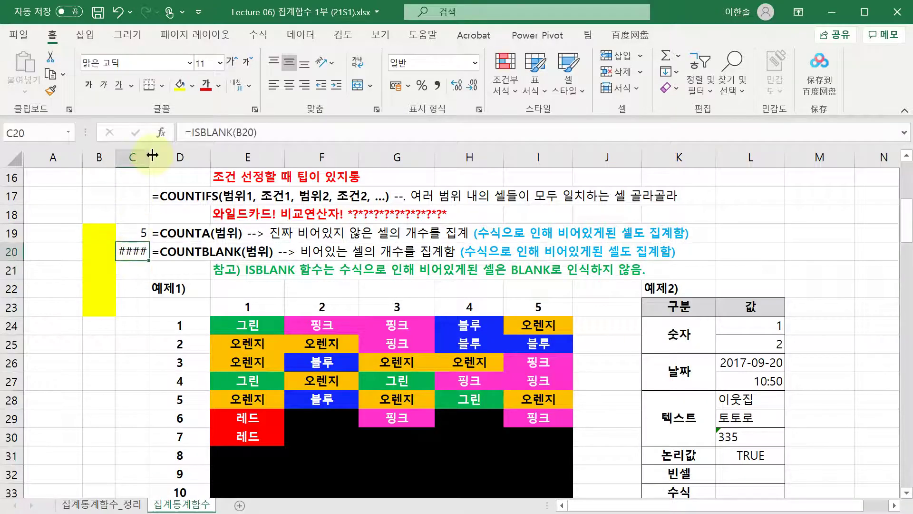
{"action": "left_click_drag", "start_coordinate": [149, 157], "coordinate": [167, 157]}
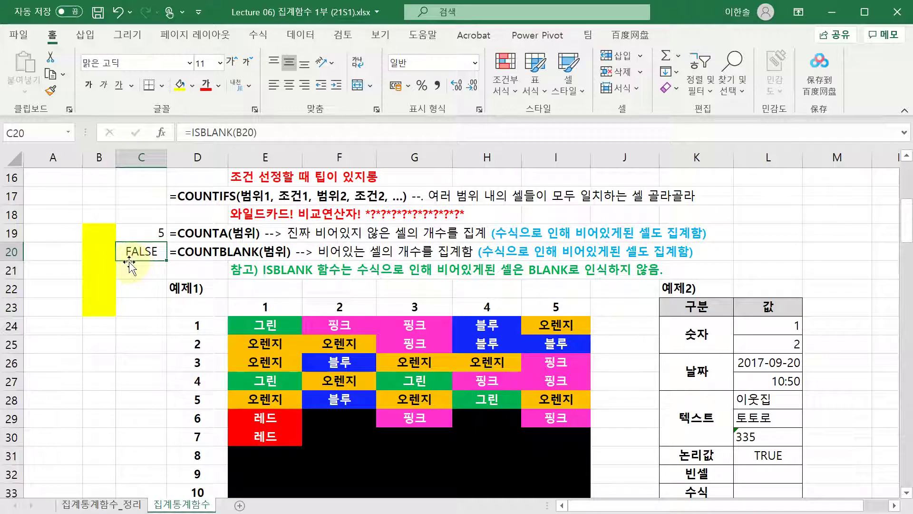
- Review the ISBLANK formula's B20 reference, then clear C20
{"action": "key", "text": "F2"}
{"action": "key", "text": "Escape"}
{"action": "key", "text": "F2"}
{"action": "left_click", "coordinate": [177, 256]}
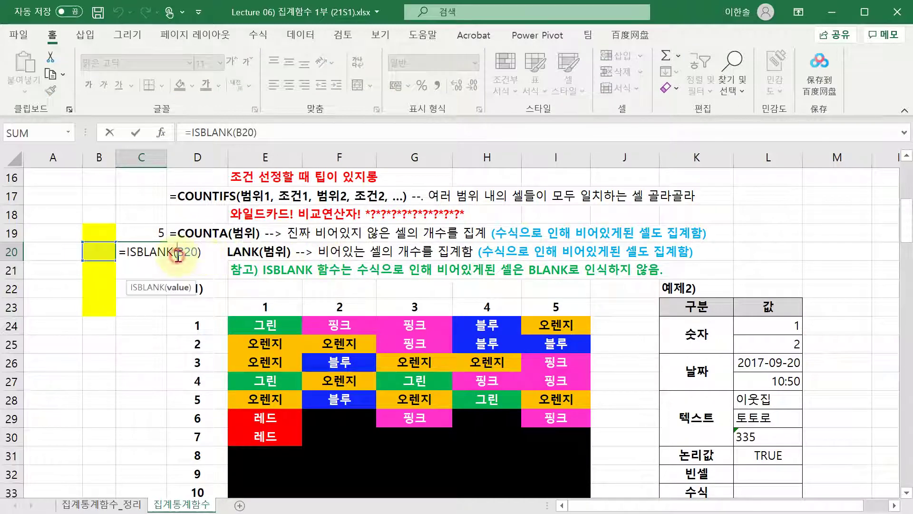
{"action": "left_click", "coordinate": [177, 251]}
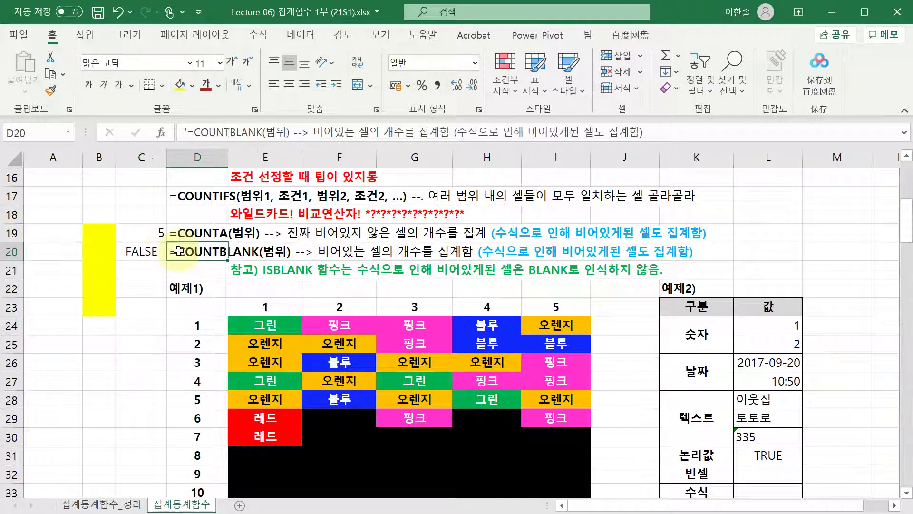
{"action": "left_click", "coordinate": [147, 250]}
{"action": "key", "text": "F2"}
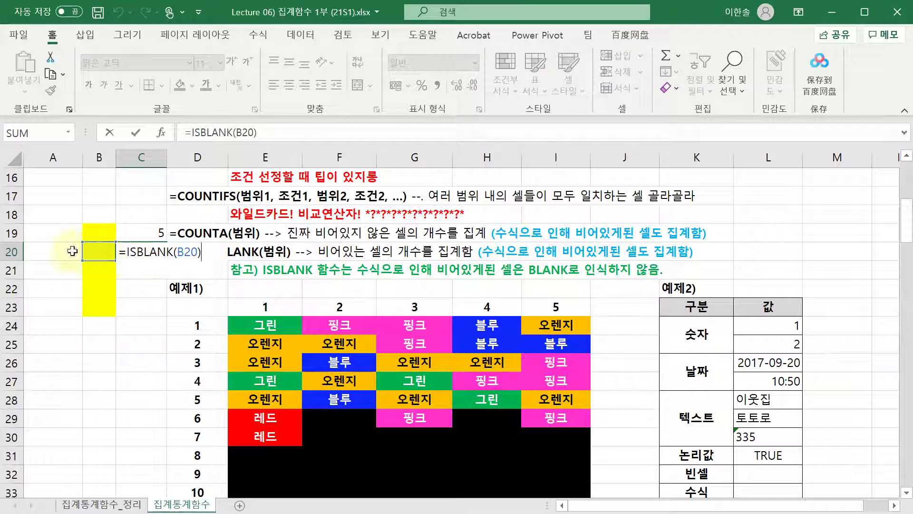
{"action": "key", "text": "Escape"}
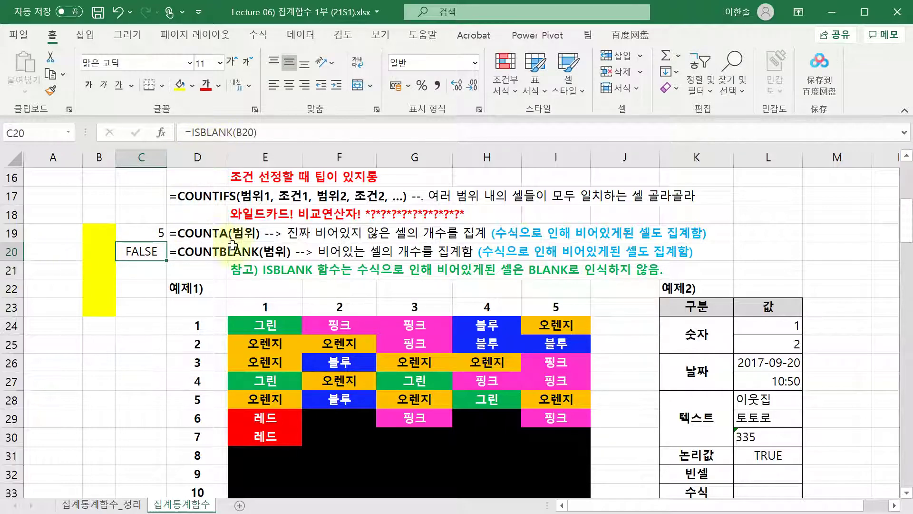
{"action": "key", "text": "F2"}
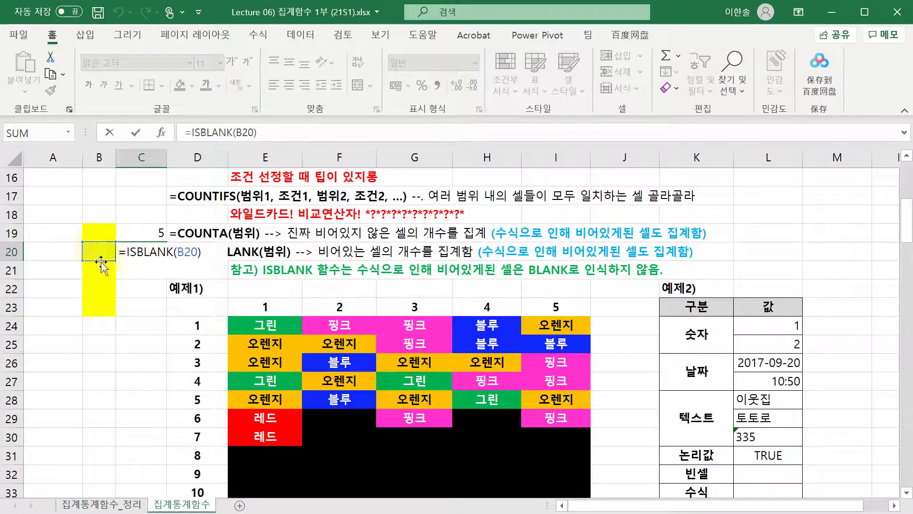
{"action": "key", "text": "Escape"}
{"action": "key", "text": "Delete"}
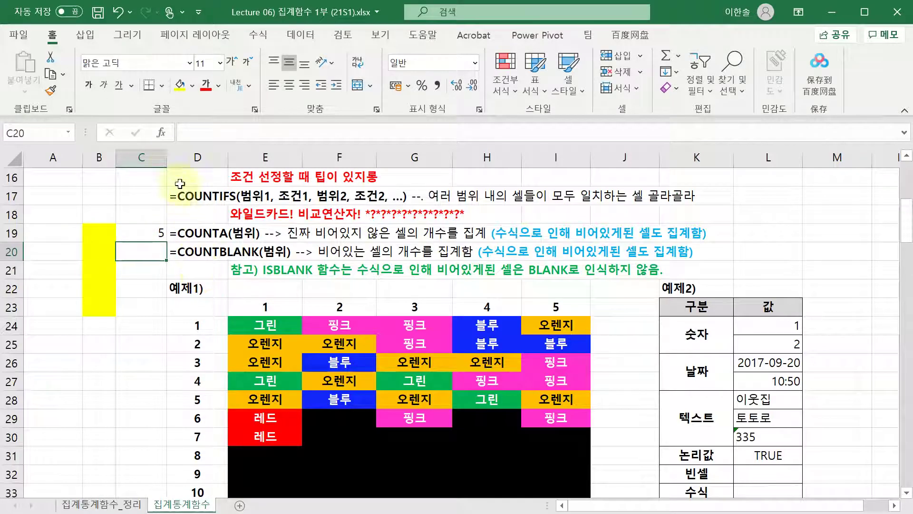
- Narrow column C back and read the COUNTA, COUNTBLANK and ISBLANK notes in D19–E21
{"action": "left_click_drag", "start_coordinate": [167, 158], "coordinate": [154, 161]}
{"action": "left_click_drag", "start_coordinate": [191, 233], "coordinate": [204, 261]}
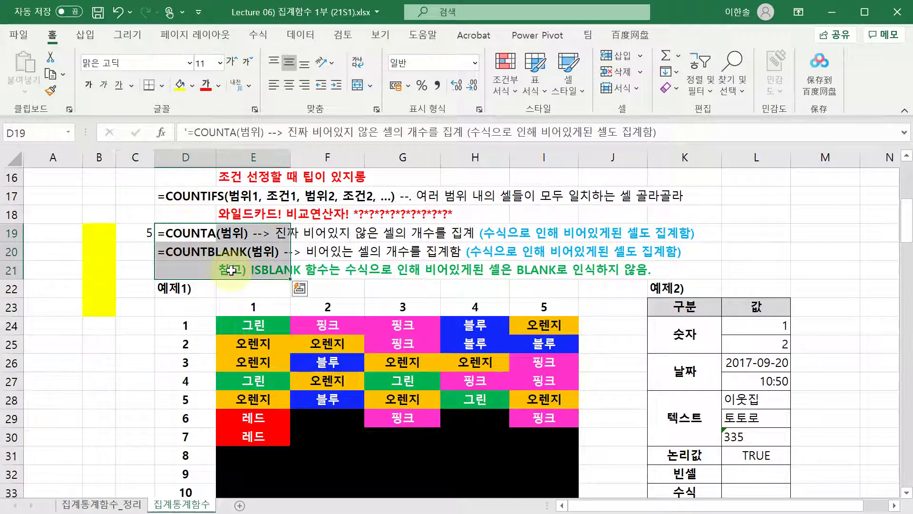
{"action": "left_click", "coordinate": [241, 271]}
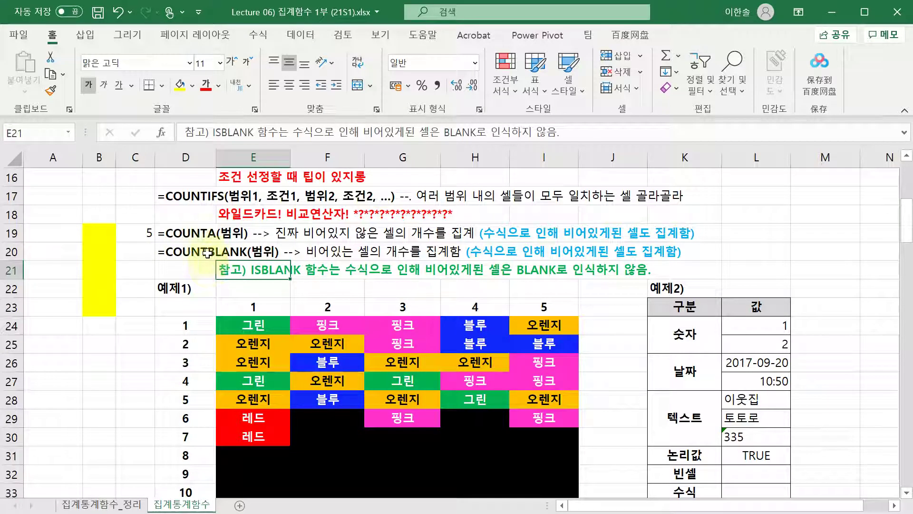
{"action": "left_click", "coordinate": [191, 252]}
{"action": "left_click", "coordinate": [260, 262]}
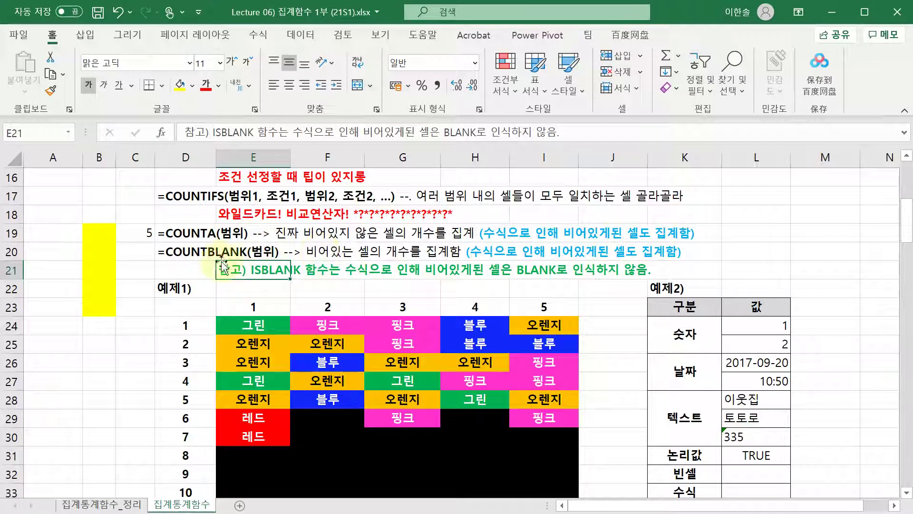
{"action": "left_click", "coordinate": [197, 238]}
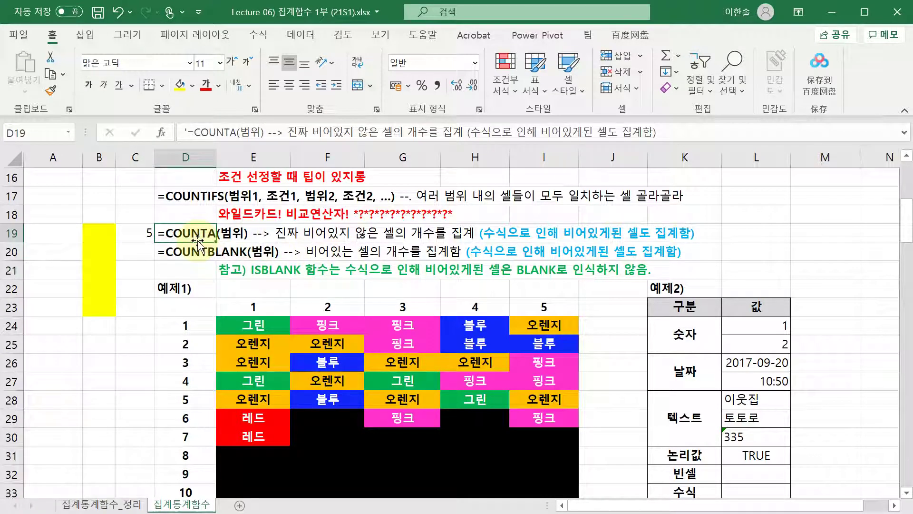
{"action": "scroll", "coordinate": [204, 238], "scroll_direction": "down", "scroll_amount": 1}
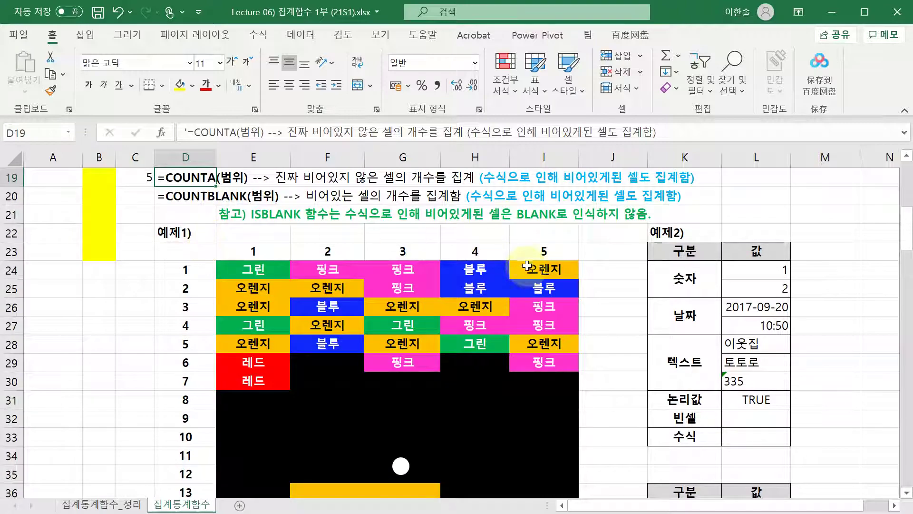
{"action": "scroll", "coordinate": [530, 266], "scroll_direction": "down", "scroll_amount": 1}
{"action": "scroll", "coordinate": [525, 269], "scroll_direction": "up", "scroll_amount": 1}
{"action": "scroll", "coordinate": [552, 266], "scroll_direction": "down", "scroll_amount": 1}
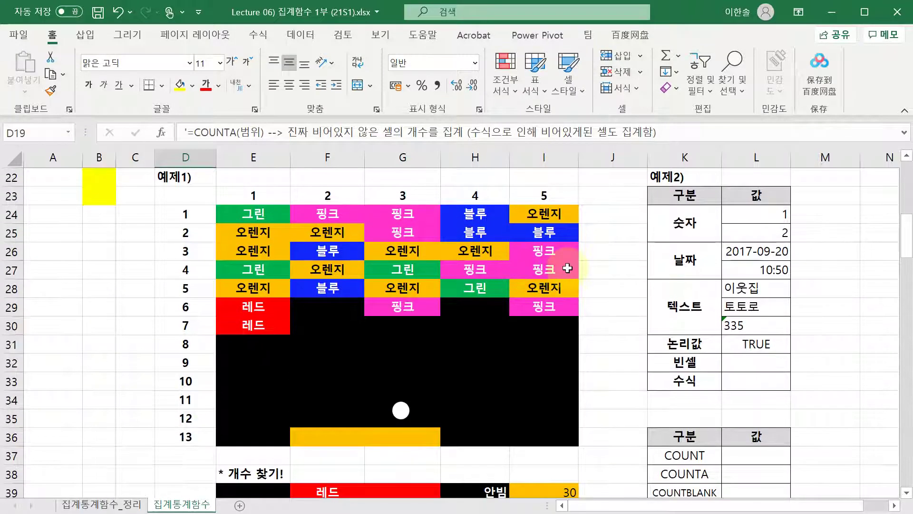
{"action": "scroll", "coordinate": [563, 263], "scroll_direction": "up", "scroll_amount": 1}
{"action": "scroll", "coordinate": [353, 256], "scroll_direction": "down", "scroll_amount": 1}
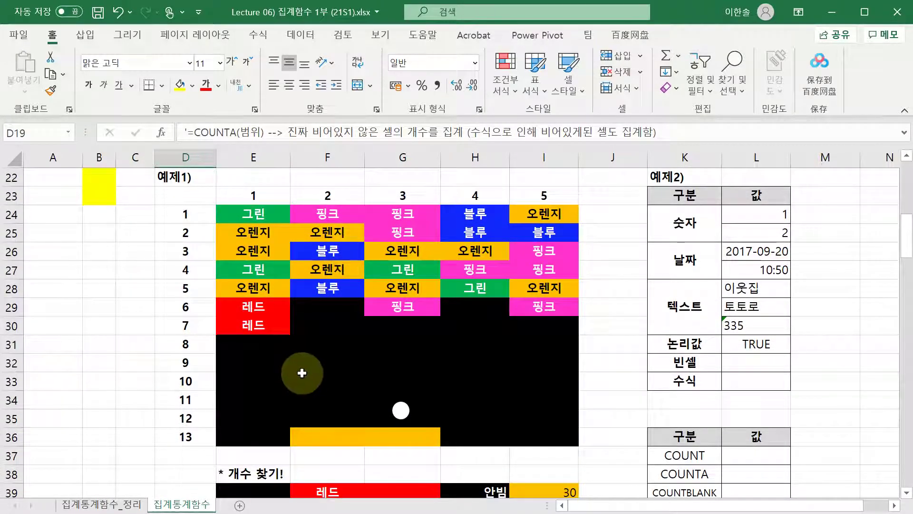
{"action": "scroll", "coordinate": [425, 342], "scroll_direction": "down", "scroll_amount": 1}
{"action": "scroll", "coordinate": [426, 342], "scroll_direction": "up", "scroll_amount": 1}
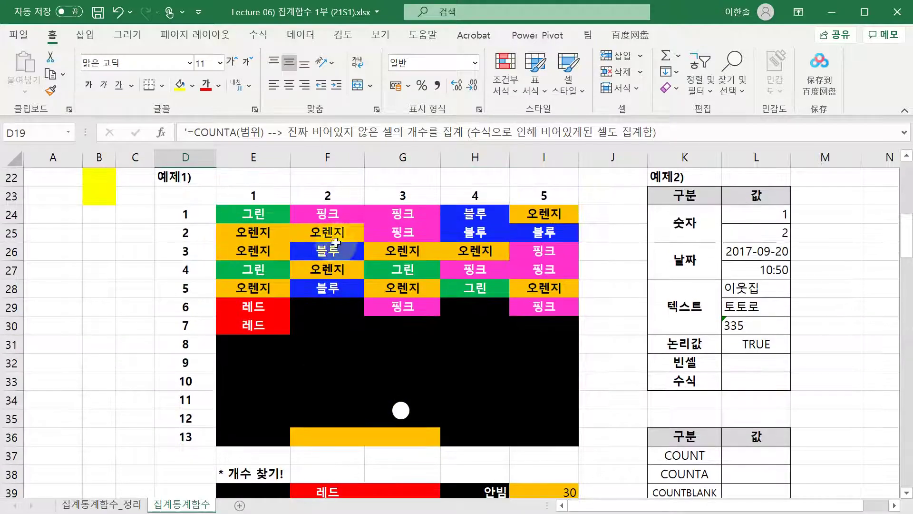
{"action": "scroll", "coordinate": [687, 410], "scroll_direction": "down", "scroll_amount": 2}
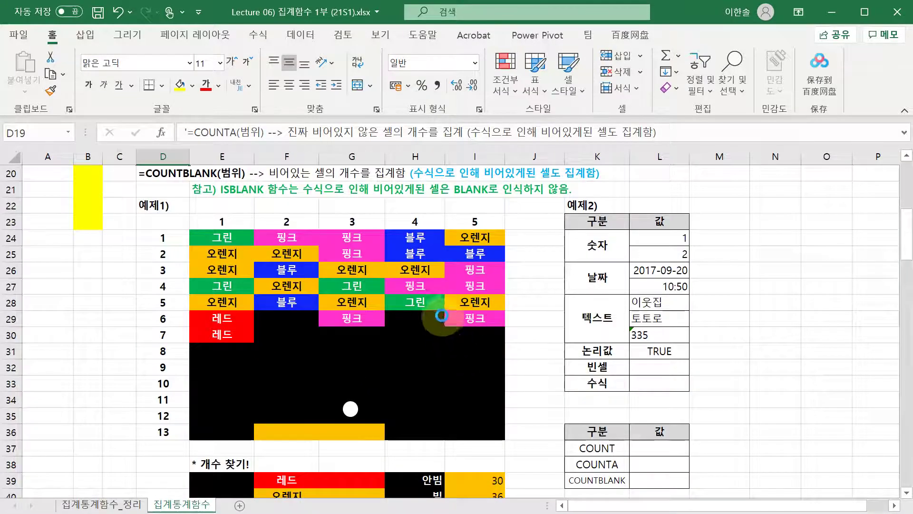
{"action": "scroll", "coordinate": [430, 316], "scroll_direction": "up", "scroll_amount": 1}
{"action": "left_click", "coordinate": [237, 278]}
{"action": "left_click_drag", "start_coordinate": [187, 252], "coordinate": [413, 418]}
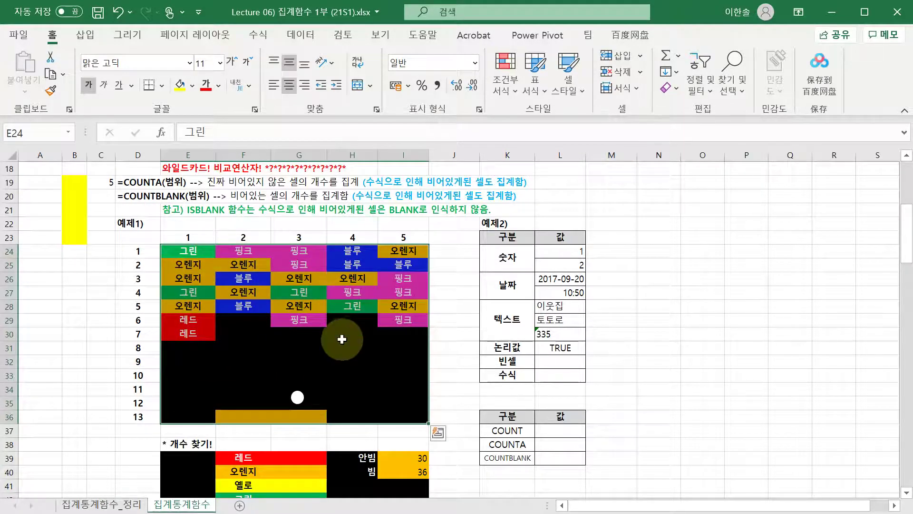
{"action": "scroll", "coordinate": [333, 338], "scroll_direction": "down", "scroll_amount": 2}
{"action": "left_click", "coordinate": [261, 375]}
{"action": "left_click", "coordinate": [295, 375]}
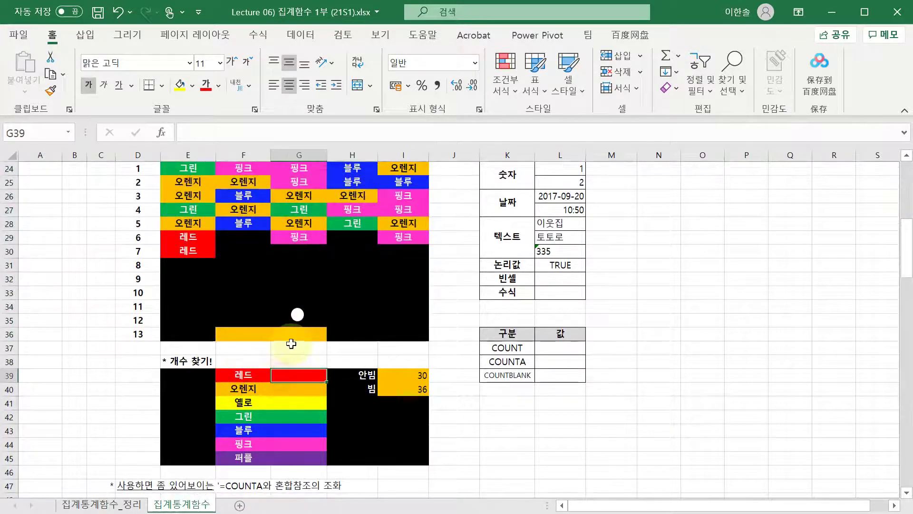
{"action": "scroll", "coordinate": [285, 376], "scroll_direction": "up", "scroll_amount": 1}
{"action": "key", "text": "Left"}
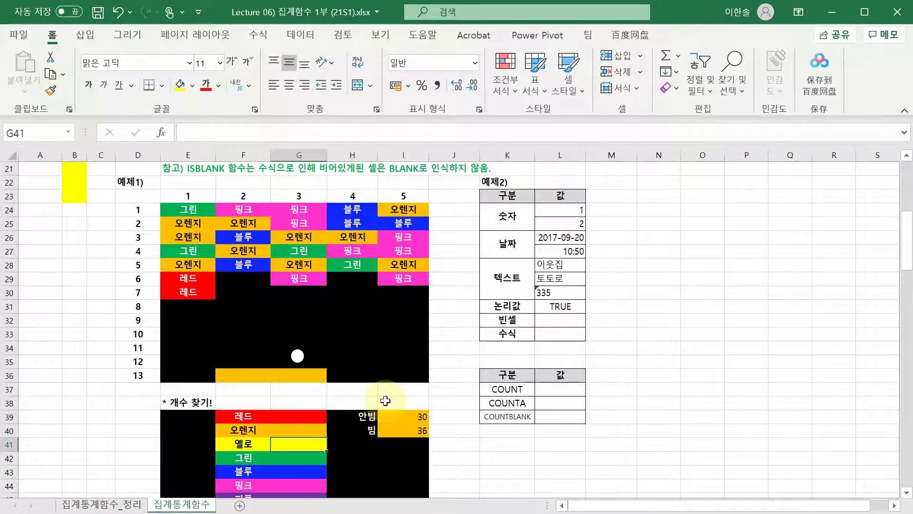
{"action": "key", "text": "Up"}
- Enter =COUNTIF($E$24:$I$36,"레드") in G39 to count the 레드 cells, giving 2
{"action": "type", "text": "="}
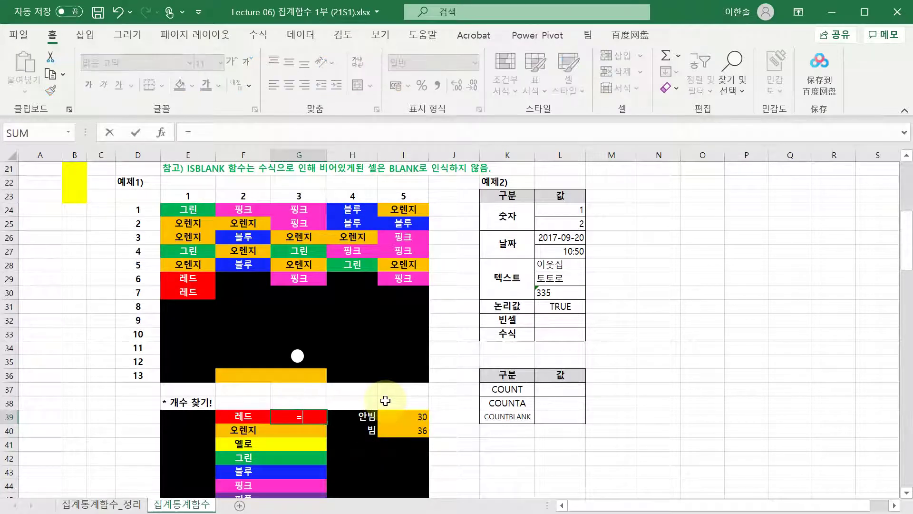
{"action": "key", "text": "Escape"}
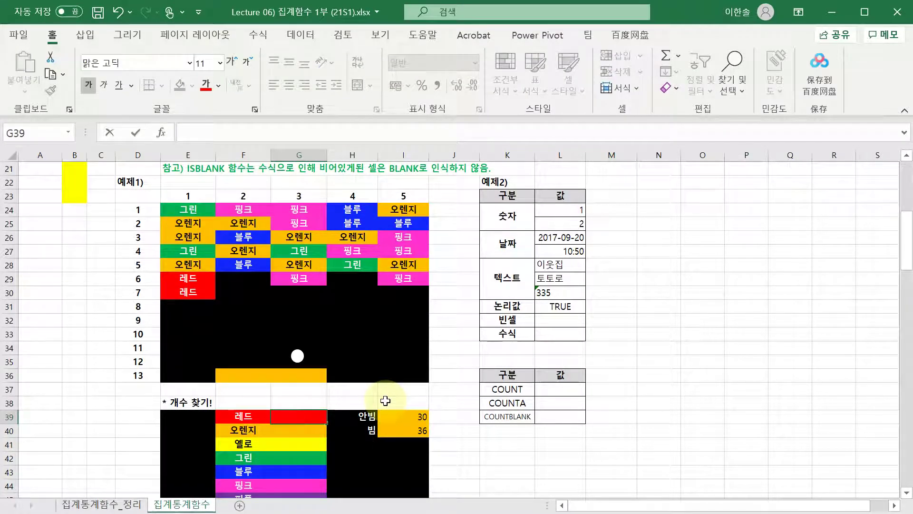
{"action": "type", "text": "=count"}
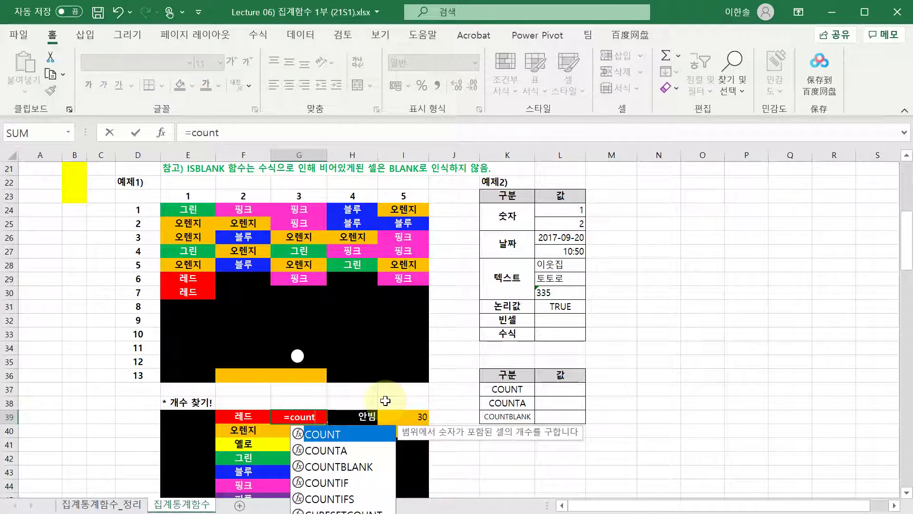
{"action": "key", "text": "Down"}
{"action": "key", "text": "Down"}
{"action": "key", "text": "Down"}
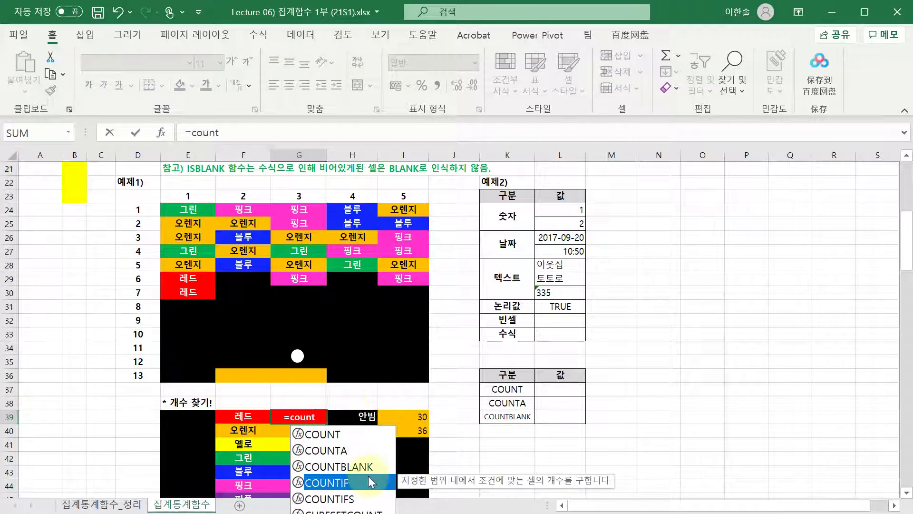
{"action": "double_click", "coordinate": [364, 484]}
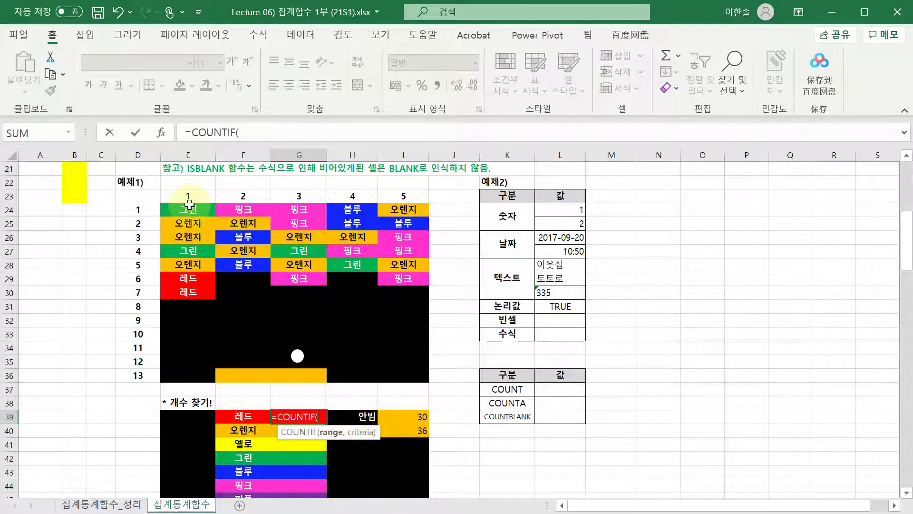
{"action": "left_click_drag", "start_coordinate": [188, 209], "coordinate": [406, 371]}
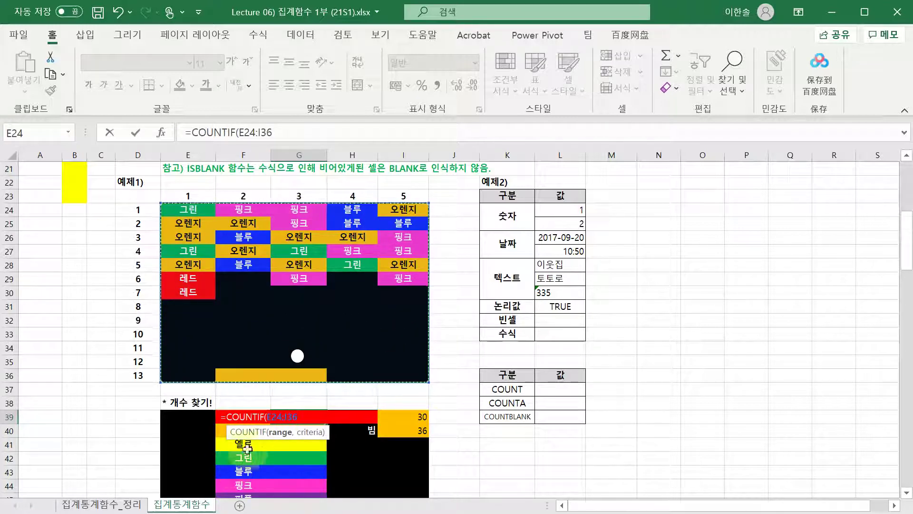
{"action": "key", "text": "F4"}
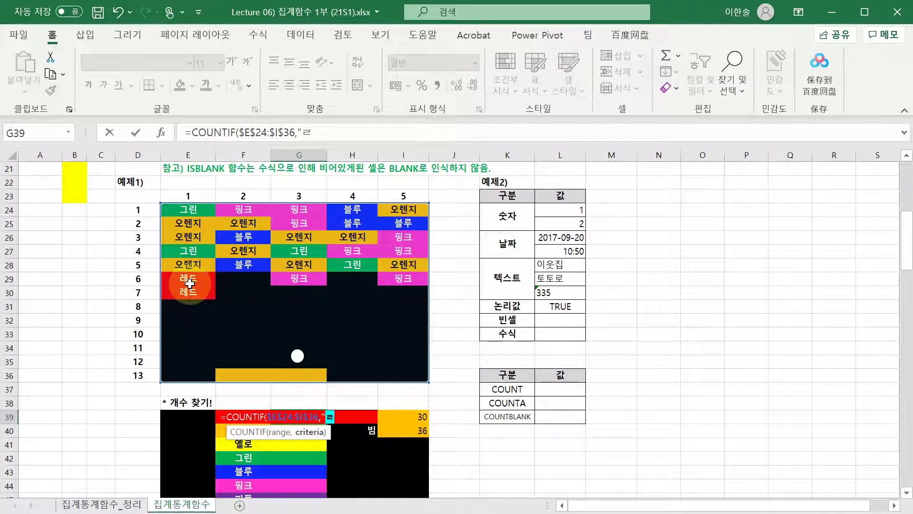
{"action": "type", "text": ")"}
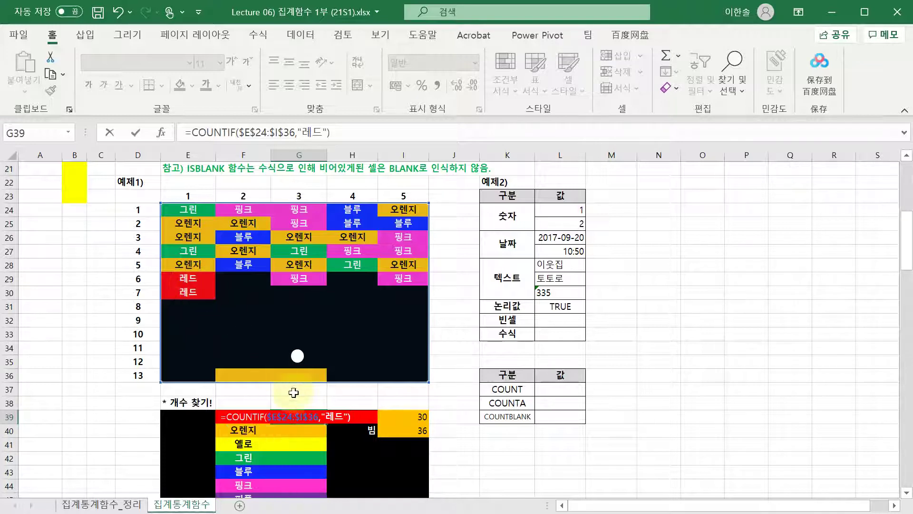
{"action": "left_click_drag", "start_coordinate": [270, 417], "coordinate": [324, 421]}
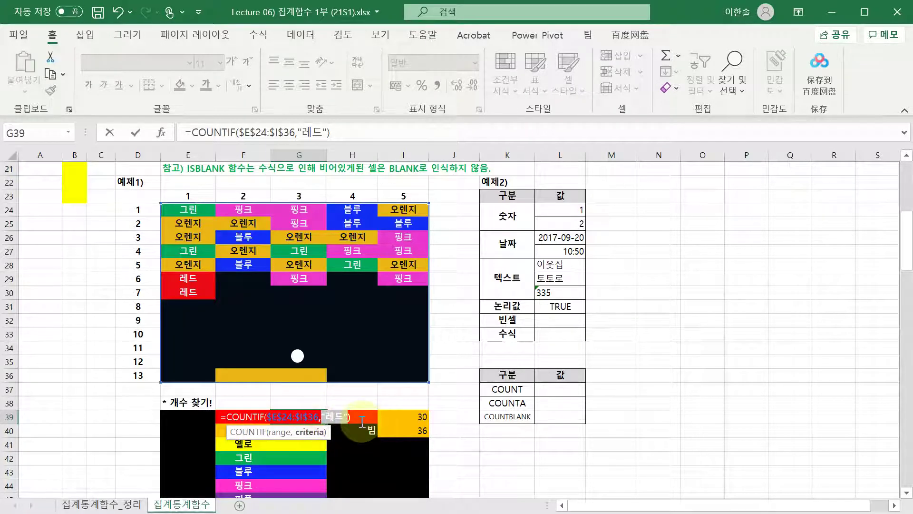
{"action": "key", "text": "ctrl+Return"}
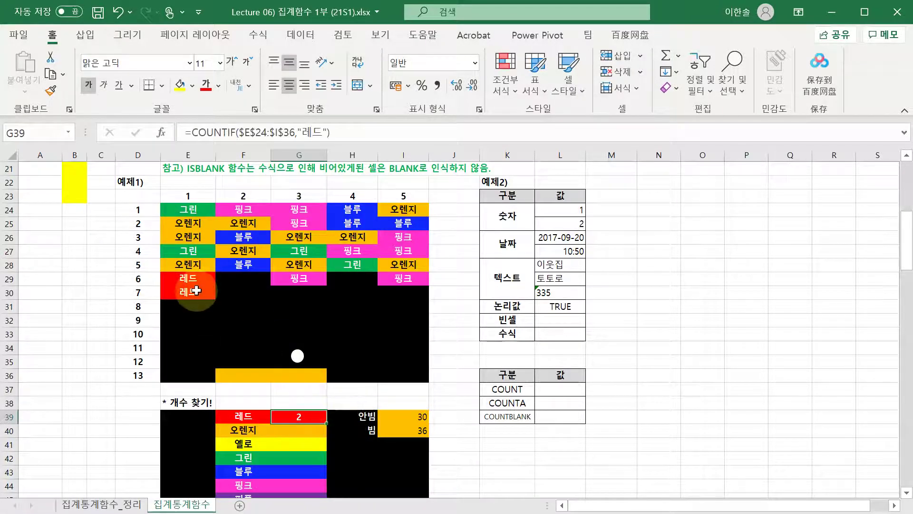
- Review the 레드 count formula and the colour label cells below it
{"action": "double_click", "coordinate": [299, 417]}
{"action": "key", "text": "Escape"}
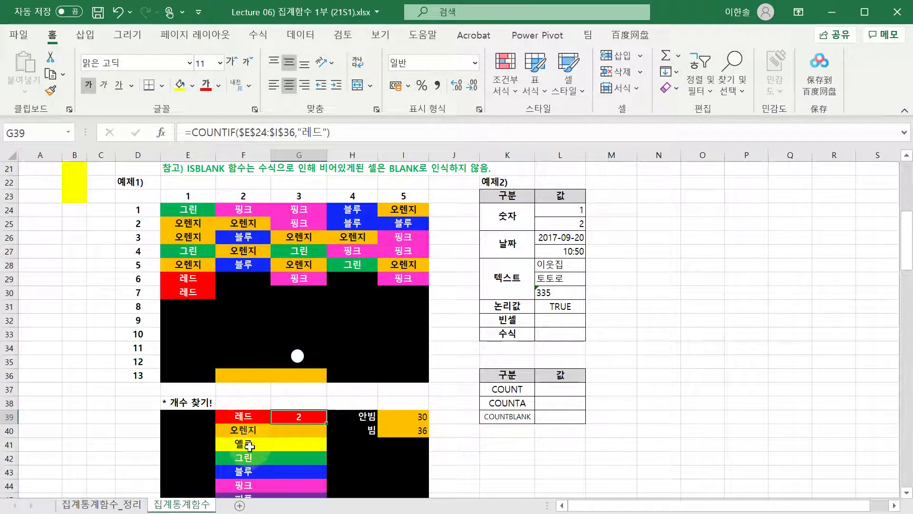
{"action": "scroll", "coordinate": [249, 445], "scroll_direction": "down", "scroll_amount": 1}
{"action": "left_click", "coordinate": [243, 404]}
{"action": "left_click", "coordinate": [243, 419]}
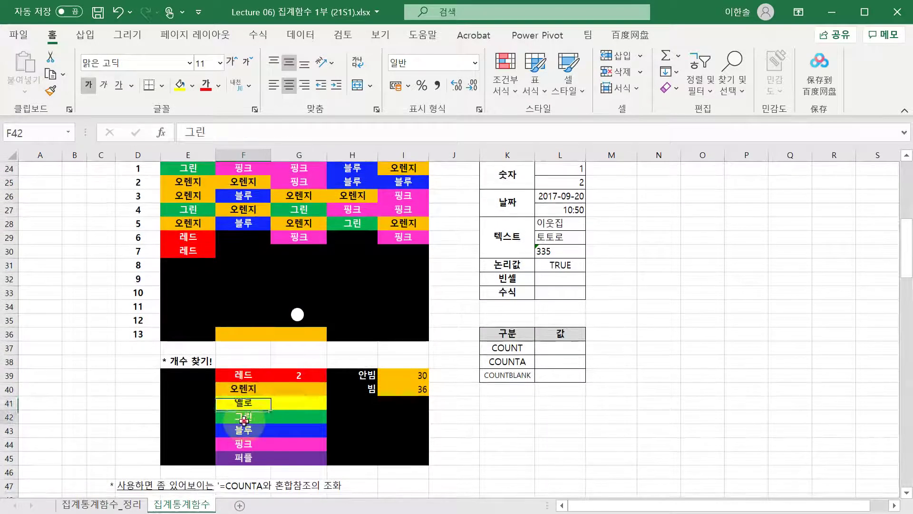
{"action": "left_click", "coordinate": [243, 376]}
{"action": "left_click", "coordinate": [244, 389]}
{"action": "left_click", "coordinate": [257, 430]}
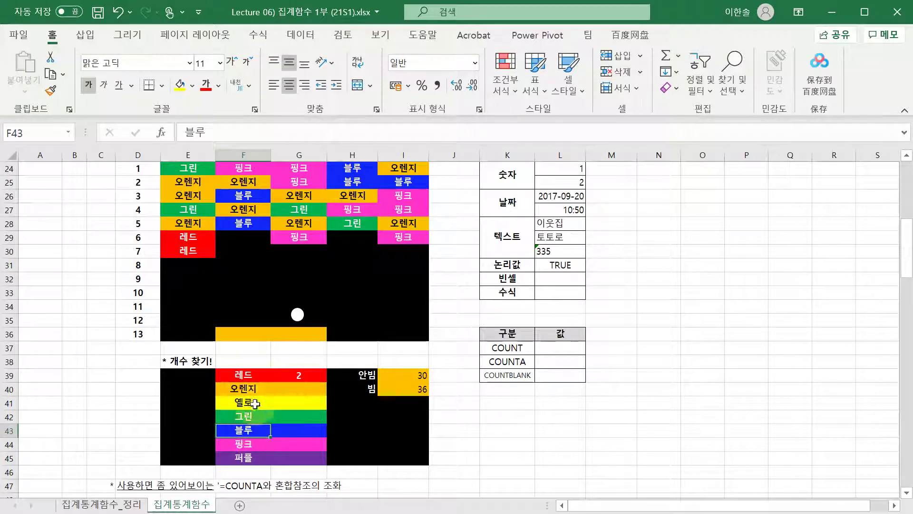
- Replace the "레드" criterion in G39 with the column-locked reference $F39
{"action": "left_click", "coordinate": [299, 375]}
{"action": "double_click", "coordinate": [299, 375]}
{"action": "left_click_drag", "start_coordinate": [271, 376], "coordinate": [327, 370]}
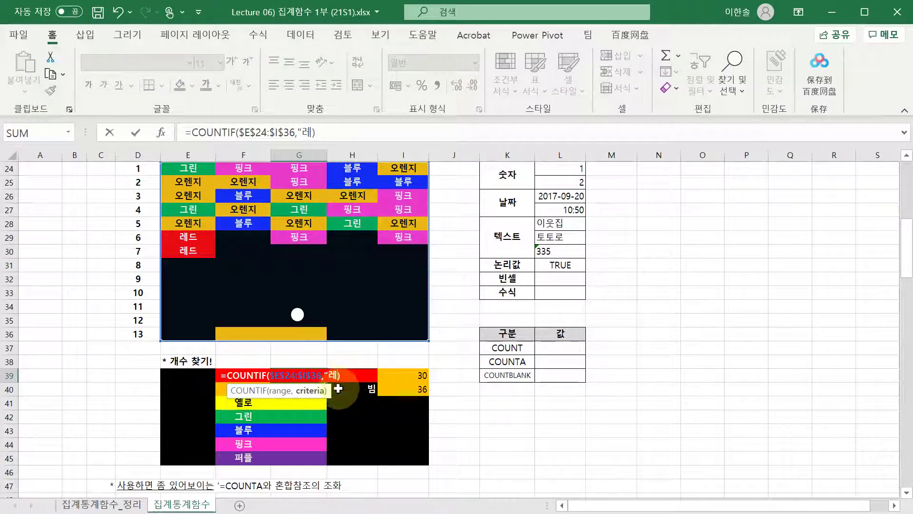
{"action": "left_click", "coordinate": [304, 414]}
{"action": "left_click", "coordinate": [256, 404]}
{"action": "left_click", "coordinate": [218, 390]}
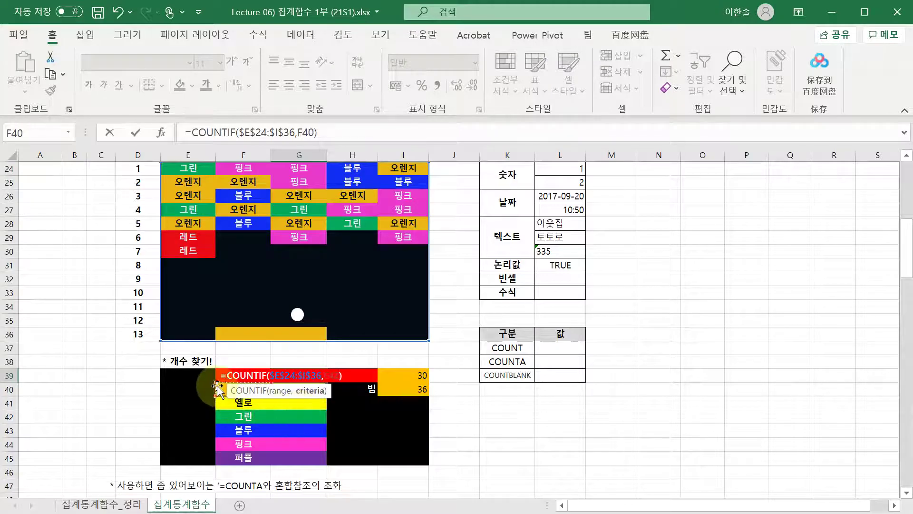
{"action": "left_click", "coordinate": [218, 377]}
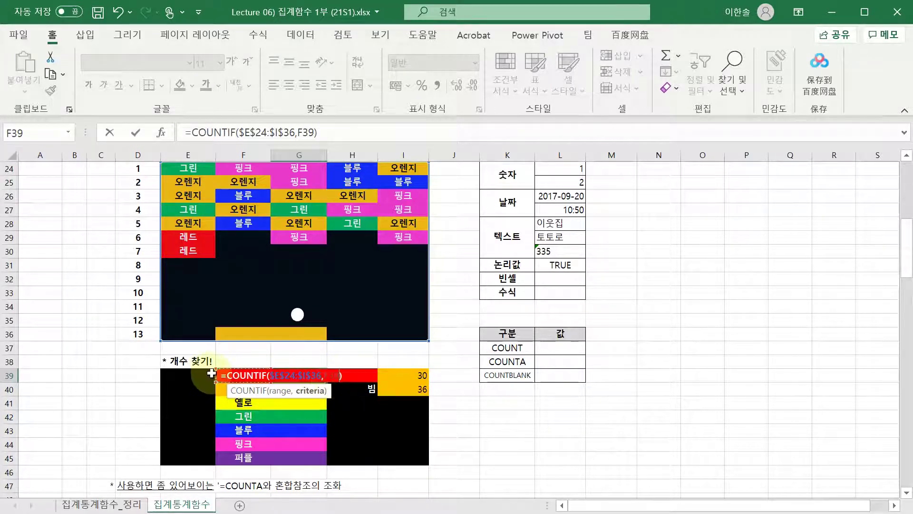
{"action": "key", "text": "F4"}
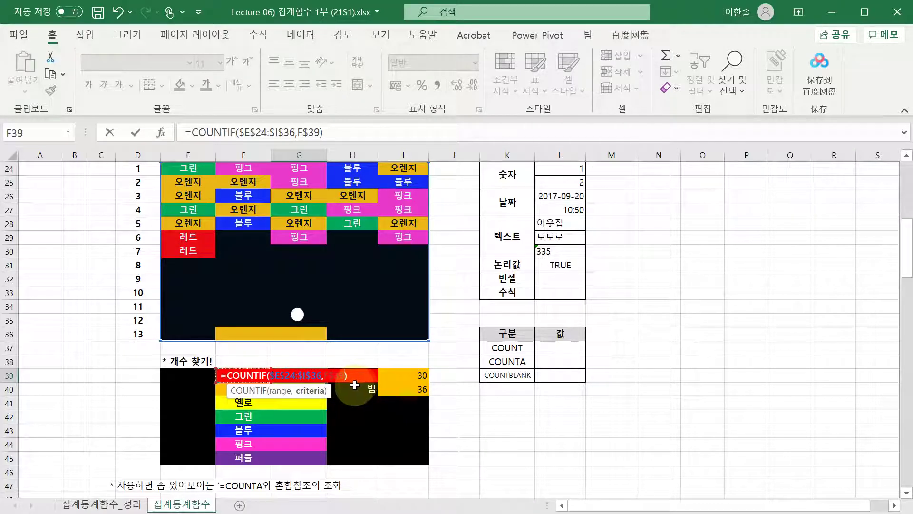
{"action": "key", "text": "F4"}
{"action": "key", "text": "F4"}
{"action": "key", "text": "F4"}
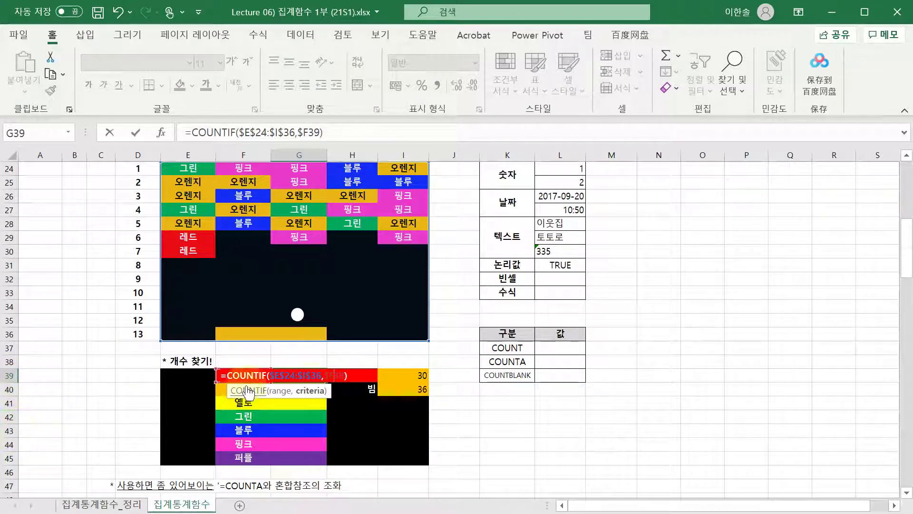
{"action": "key", "text": "Return"}
- Recheck G39's =COUNTIF($E$24:$I$36,$F39) formula and copy it
{"action": "key", "text": "Up"}
{"action": "key", "text": "F2"}
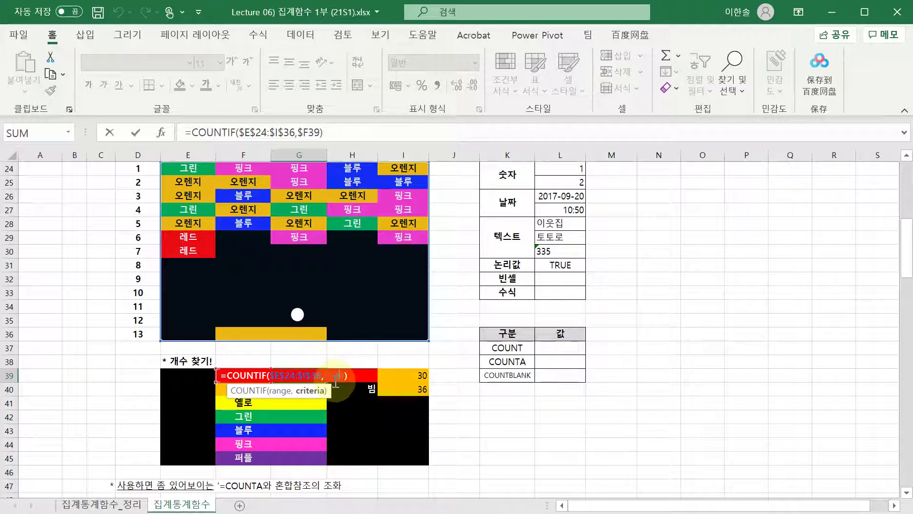
{"action": "key", "text": "ctrl+Return"}
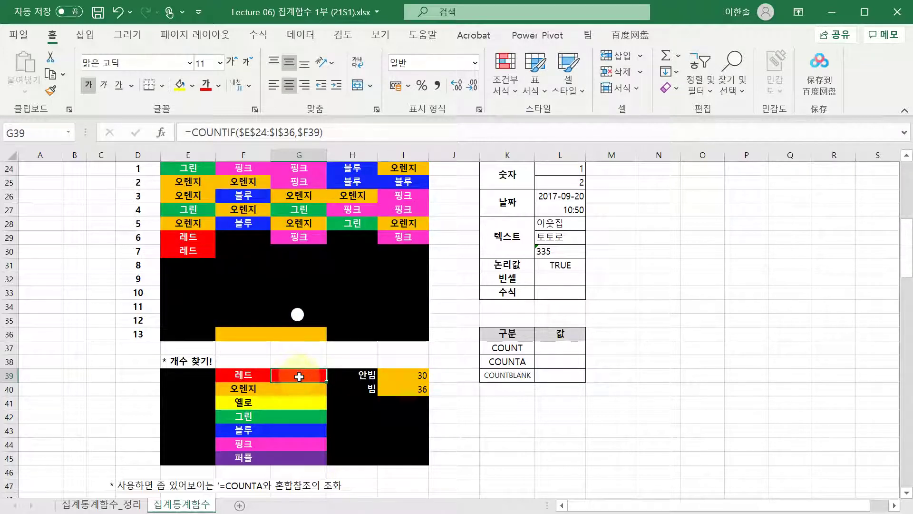
{"action": "key", "text": "ctrl+c"}
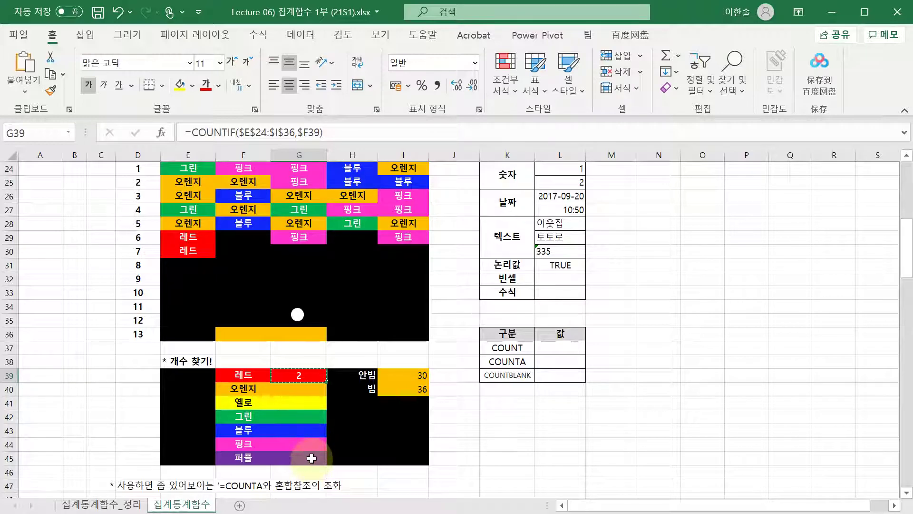
- Paste the count formula into the other colour cells, then undo it because the colour fills were wiped
{"action": "left_click", "coordinate": [307, 456], "text": "shift"}
{"action": "key", "text": "ctrl+v"}
{"action": "left_click", "coordinate": [351, 405]}
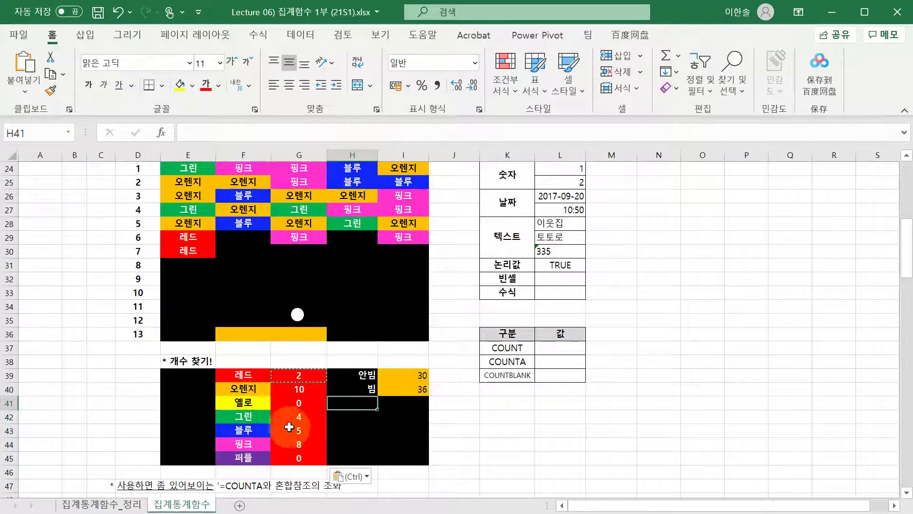
{"action": "key", "text": "ctrl+z"}
{"action": "left_click", "coordinate": [299, 373]}
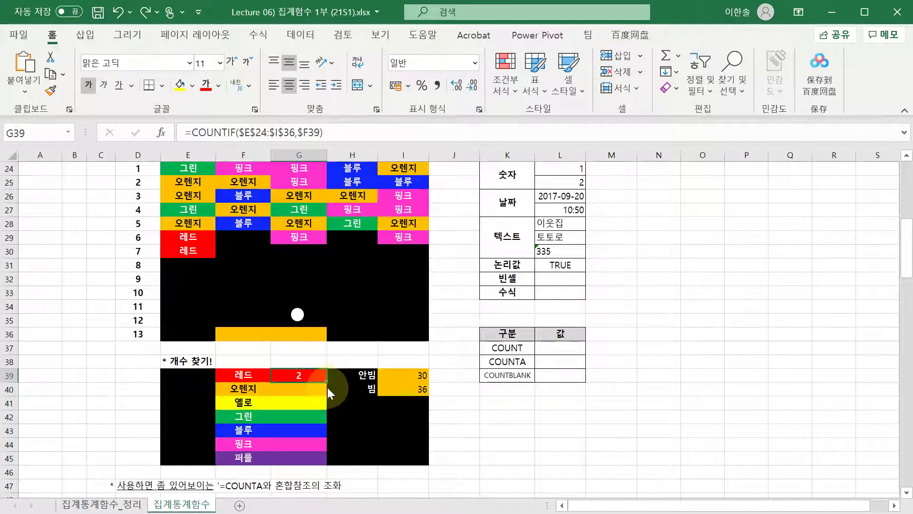
- Fill G39's COUNTIF down to G45 with 서식 없이 채우기, giving 10, 0, 4, 5, 8, 0
{"action": "right_click", "coordinate": [326, 381]}
{"action": "key", "text": "Escape"}
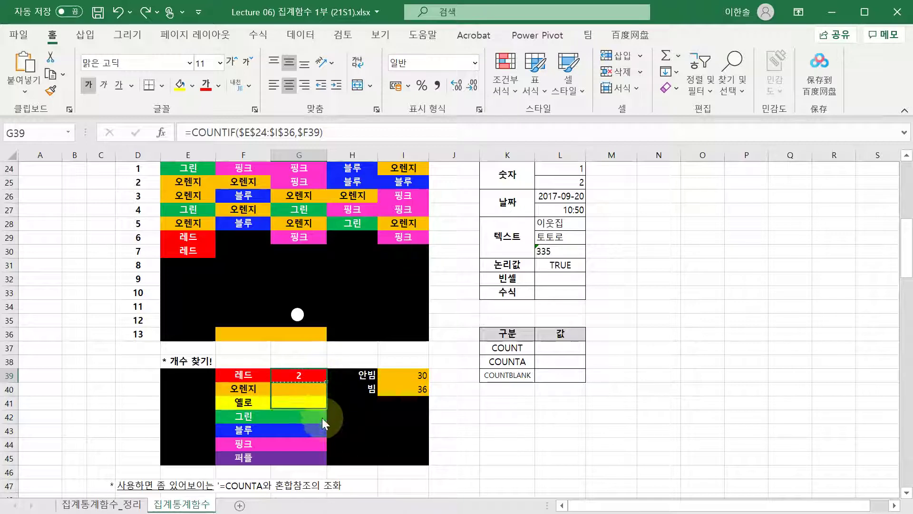
{"action": "left_click_drag", "start_coordinate": [316, 457], "coordinate": [316, 460]}
{"action": "scroll", "coordinate": [310, 418], "scroll_direction": "down", "scroll_amount": 1}
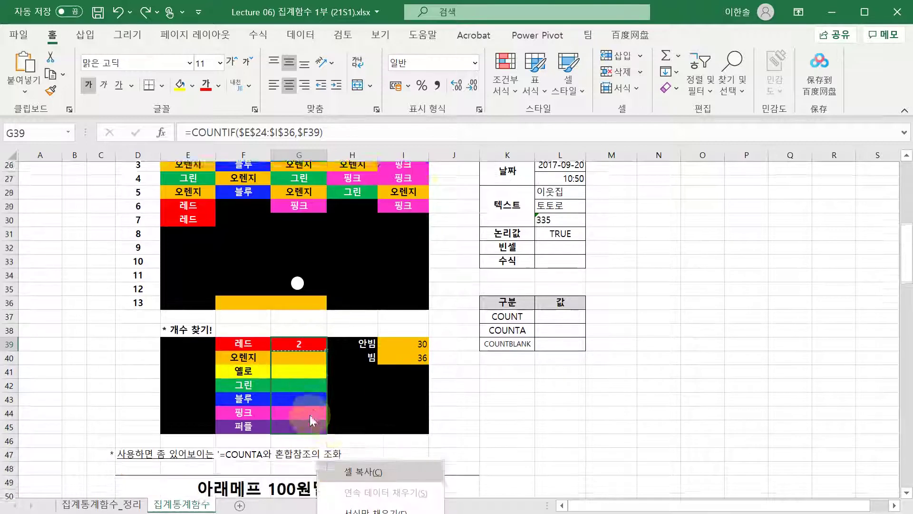
{"action": "scroll", "coordinate": [352, 374], "scroll_direction": "down", "scroll_amount": 2}
{"action": "left_click_drag", "start_coordinate": [298, 251], "coordinate": [328, 253]}
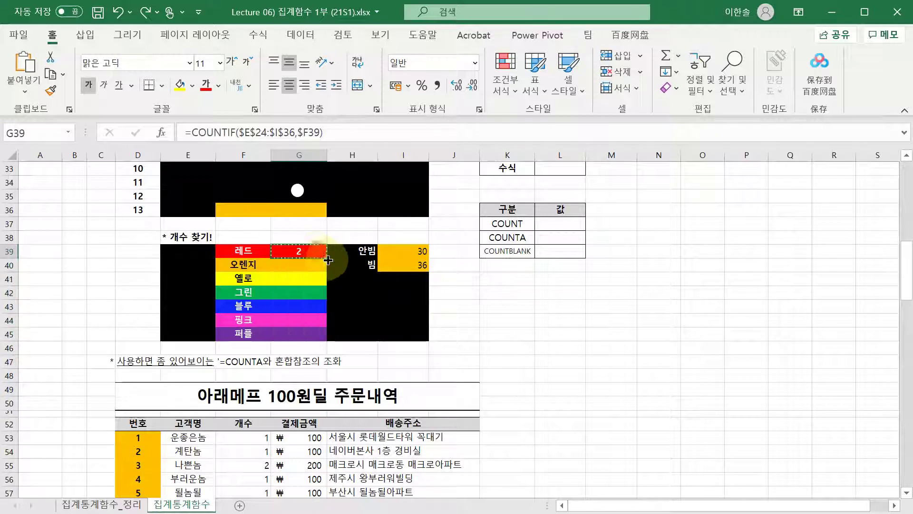
{"action": "left_click_drag", "start_coordinate": [321, 330], "coordinate": [321, 336]}
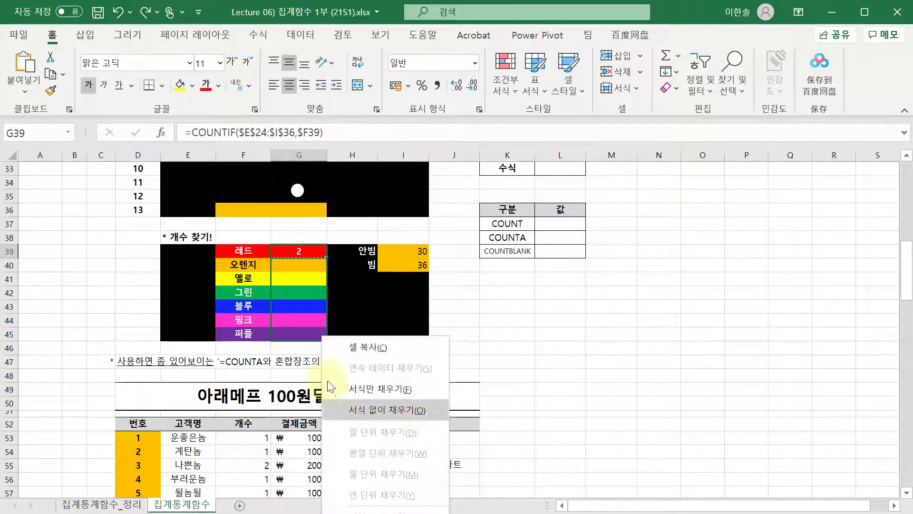
{"action": "left_click", "coordinate": [390, 411]}
{"action": "scroll", "coordinate": [390, 412], "scroll_direction": "up", "scroll_amount": 2}
{"action": "scroll", "coordinate": [390, 412], "scroll_direction": "up", "scroll_amount": 1}
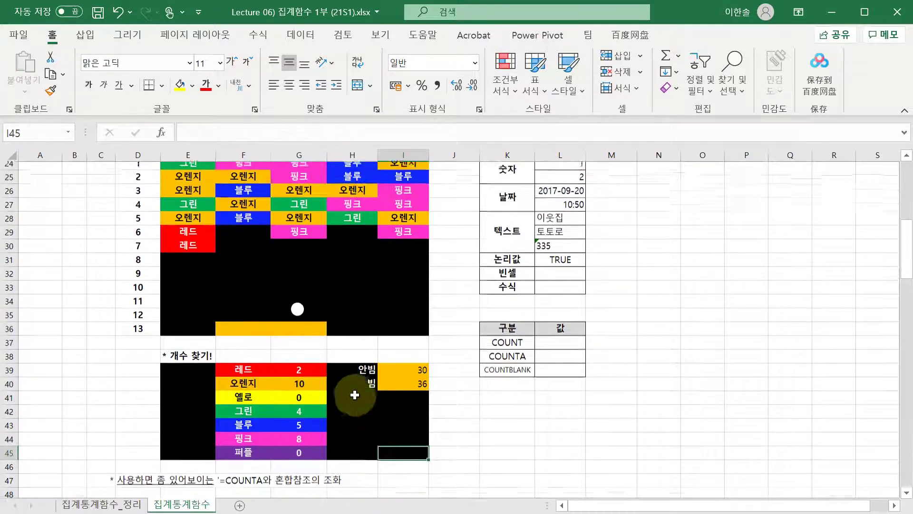
{"action": "key", "text": "Down"}
{"action": "key", "text": "F2"}
{"action": "key", "text": "Return"}
{"action": "key", "text": "F2"}
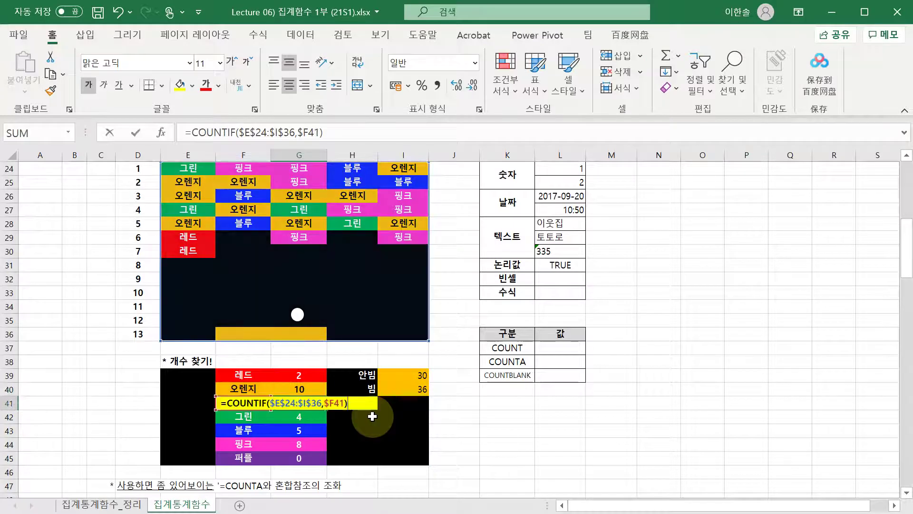
{"action": "key", "text": "Return"}
{"action": "key", "text": "F2"}
{"action": "key", "text": "Return"}
{"action": "key", "text": "F2"}
{"action": "key", "text": "Return"}
{"action": "key", "text": "F2"}
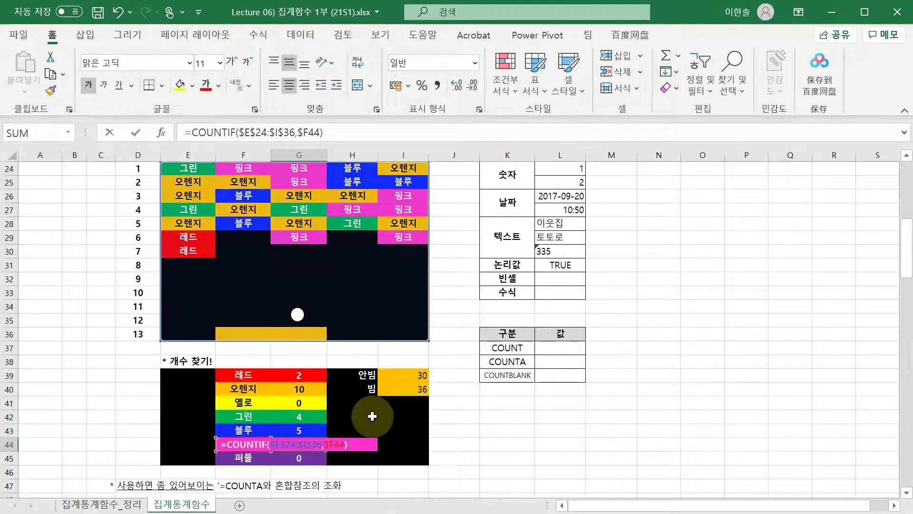
{"action": "key", "text": "Return"}
{"action": "key", "text": "F2"}
{"action": "key", "text": "shift+Return"}
{"action": "key", "text": "shift+Return"}
{"action": "key", "text": "F2"}
{"action": "key", "text": "shift+Return"}
{"action": "key", "text": "F2"}
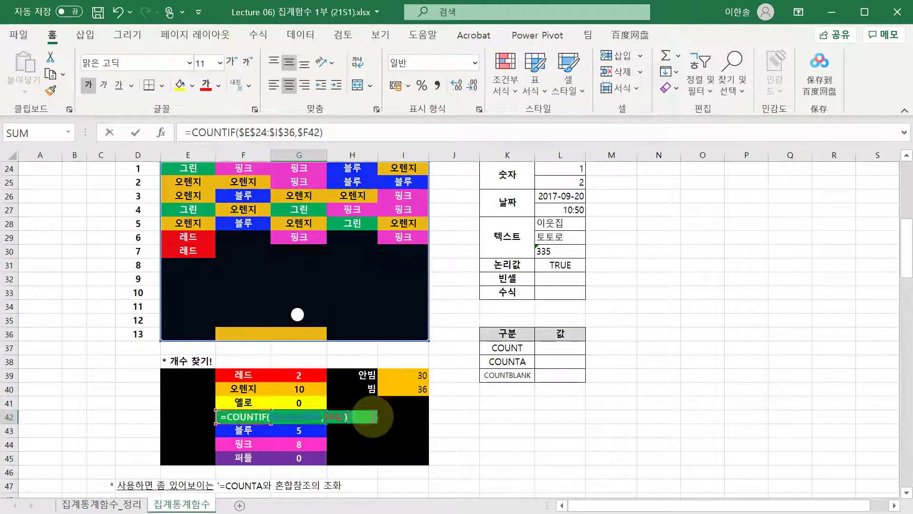
{"action": "key", "text": "shift+Return"}
{"action": "key", "text": "F2"}
{"action": "key", "text": "shift+Return"}
{"action": "key", "text": "F2"}
{"action": "key", "text": "shift+Return"}
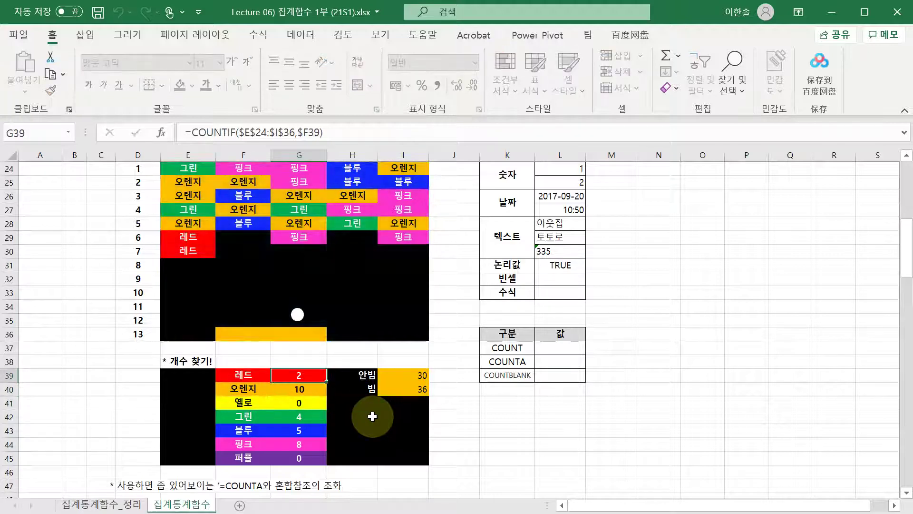
{"action": "key", "text": "F2"}
{"action": "key", "text": "Return"}
{"action": "key", "text": "Return"}
{"action": "key", "text": "F2"}
{"action": "key", "text": "Return"}
{"action": "key", "text": "Return"}
{"action": "key", "text": "F2"}
{"action": "key", "text": "Return"}
{"action": "key", "text": "F2"}
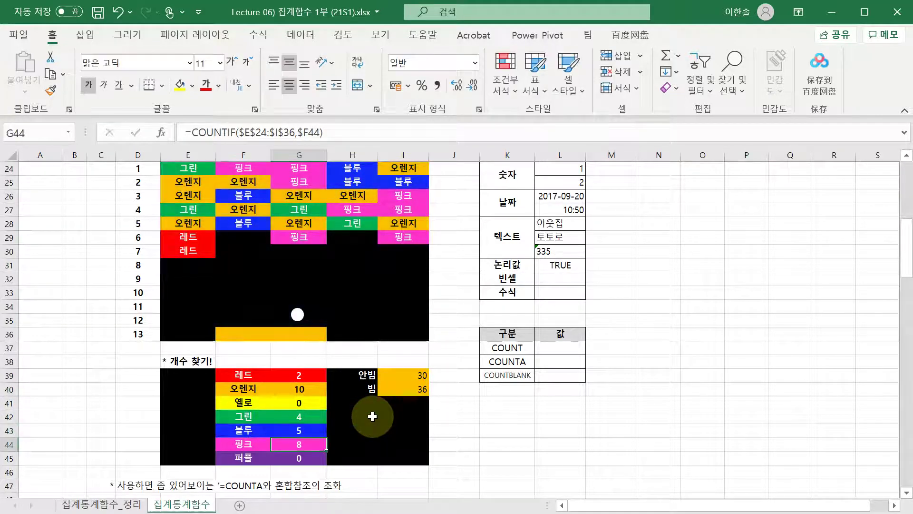
{"action": "key", "text": "Return"}
{"action": "key", "text": "F2"}
{"action": "key", "text": "Escape"}
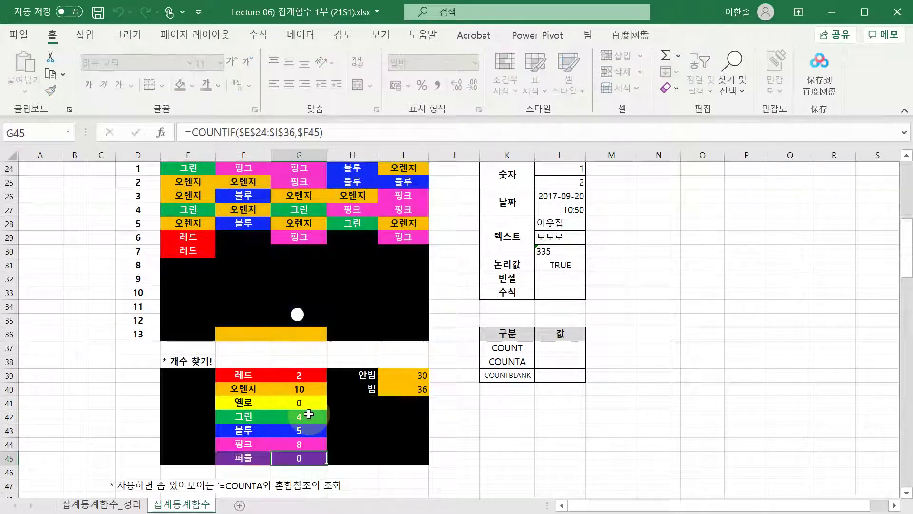
{"action": "left_click", "coordinate": [298, 417]}
{"action": "scroll", "coordinate": [299, 416], "scroll_direction": "up", "scroll_amount": 1}
{"action": "left_click", "coordinate": [307, 420]}
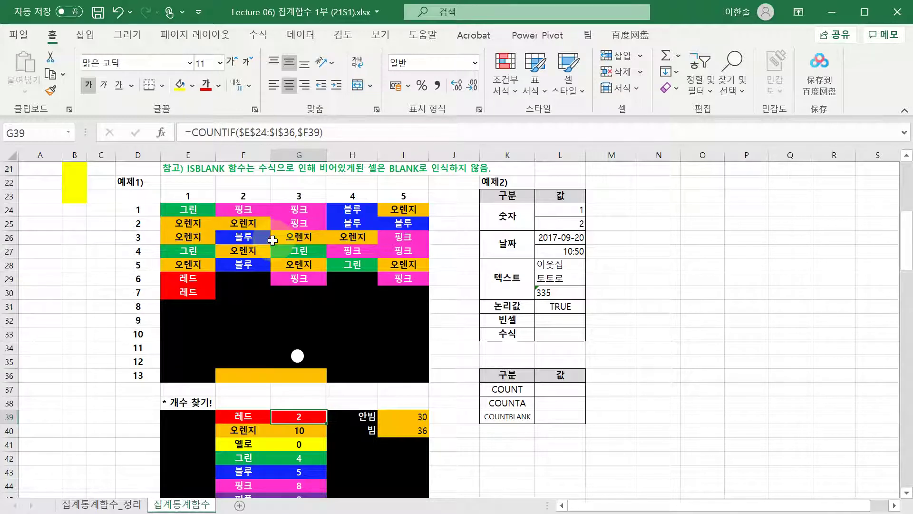
{"action": "scroll", "coordinate": [372, 259], "scroll_direction": "down", "scroll_amount": 1}
{"action": "scroll", "coordinate": [415, 283], "scroll_direction": "up", "scroll_amount": 1}
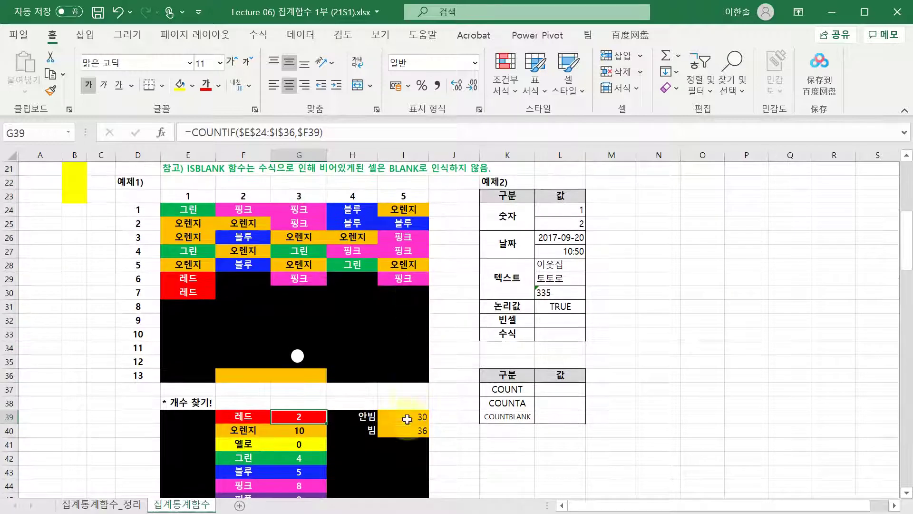
{"action": "left_click", "coordinate": [407, 419]}
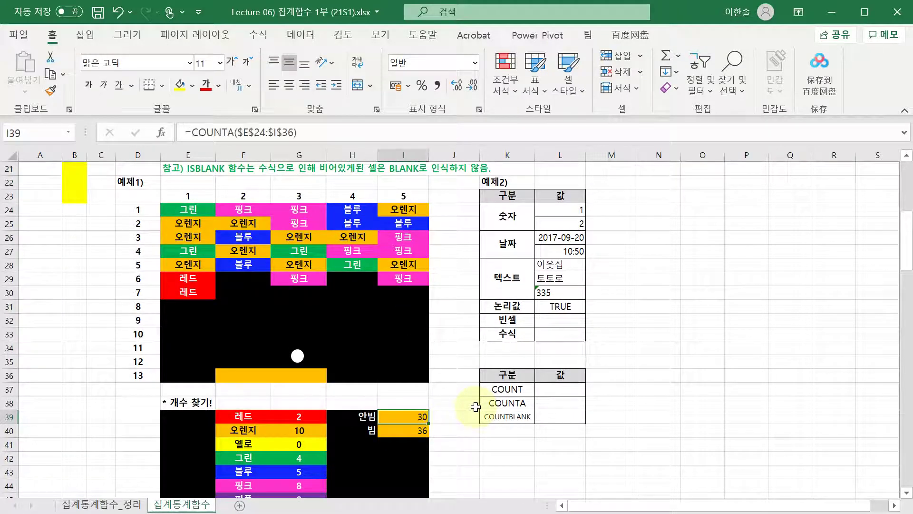
{"action": "key", "text": "F2"}
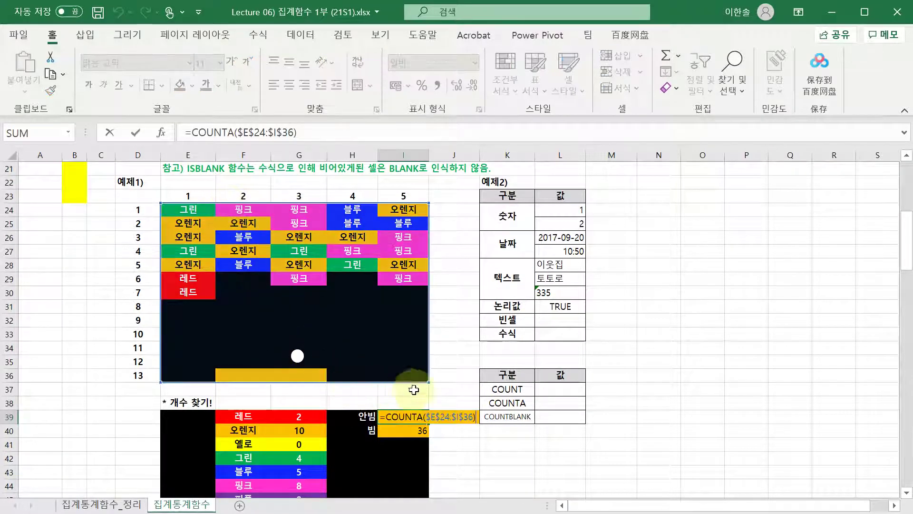
{"action": "key", "text": "Return"}
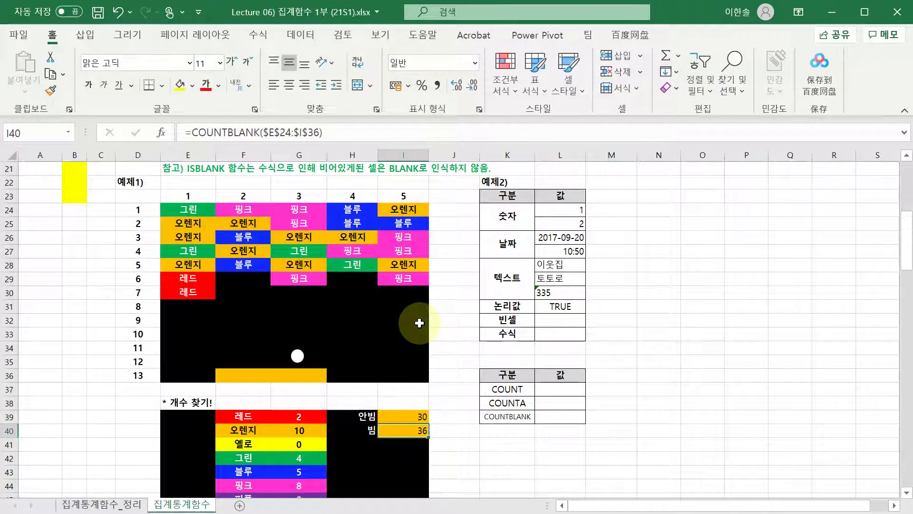
{"action": "key", "text": "F2"}
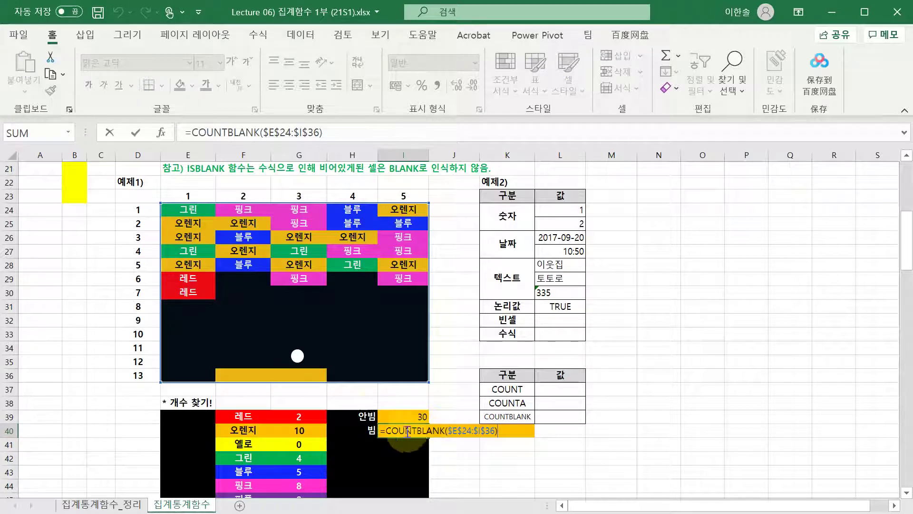
{"action": "left_click", "coordinate": [300, 357]}
{"action": "left_click", "coordinate": [373, 362]}
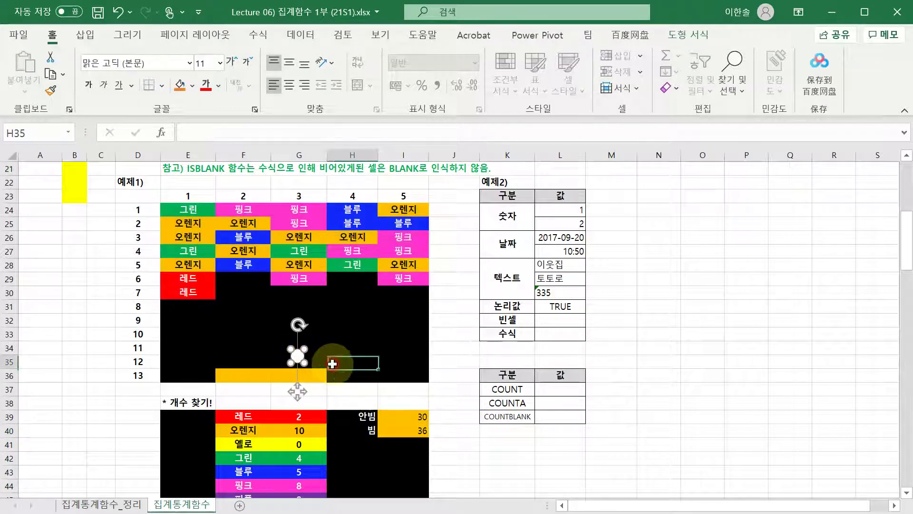
{"action": "left_click", "coordinate": [417, 417]}
{"action": "left_click", "coordinate": [409, 431]}
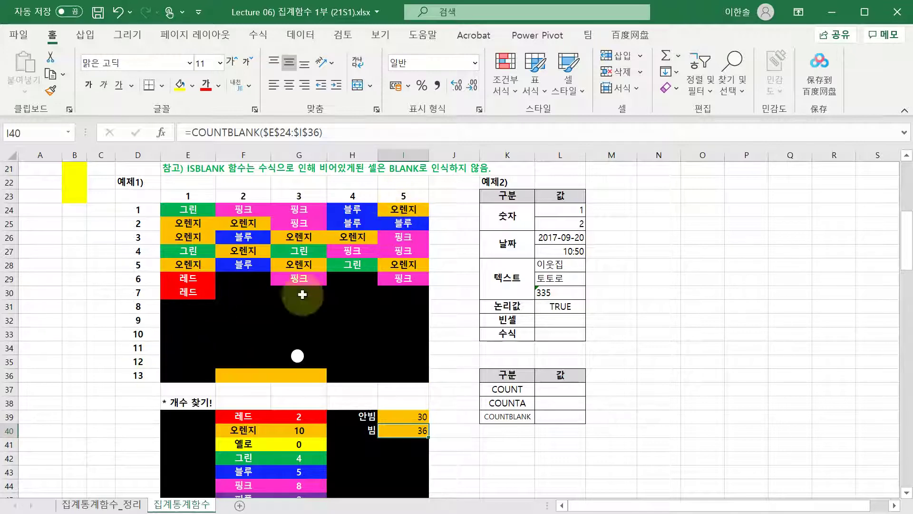
{"action": "left_click", "coordinate": [413, 431]}
{"action": "double_click", "coordinate": [414, 431]}
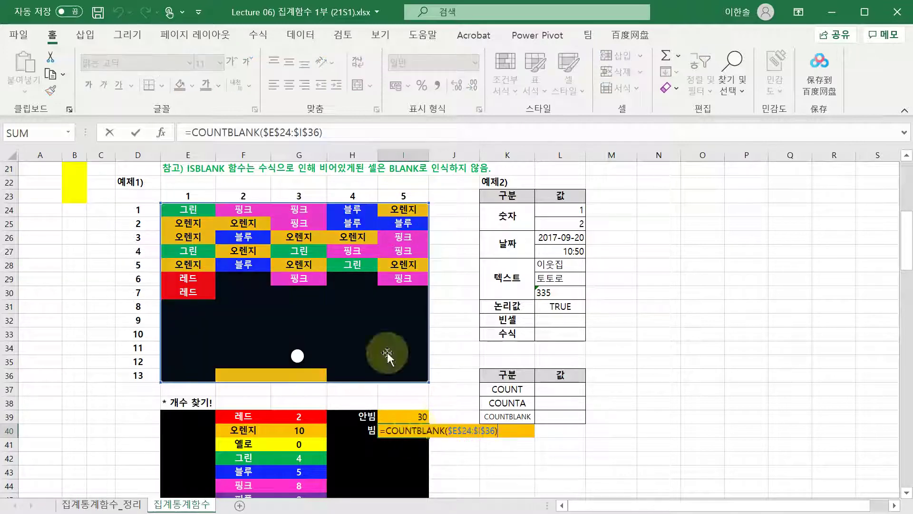
{"action": "left_click", "coordinate": [249, 281]}
{"action": "key", "text": "Right"}
{"action": "key", "text": "Right"}
{"action": "key", "text": "Right"}
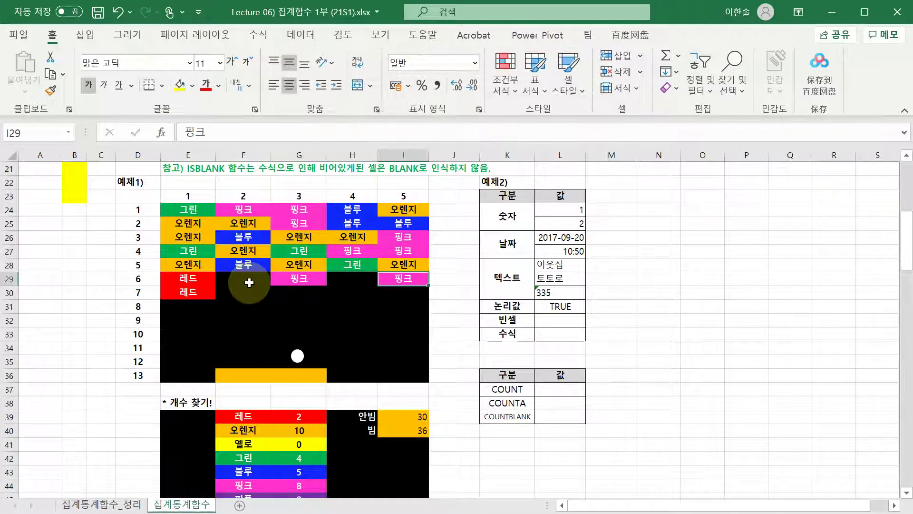
{"action": "key", "text": "Up"}
{"action": "key", "text": "Up"}
{"action": "key", "text": "Up"}
{"action": "key", "text": "Up"}
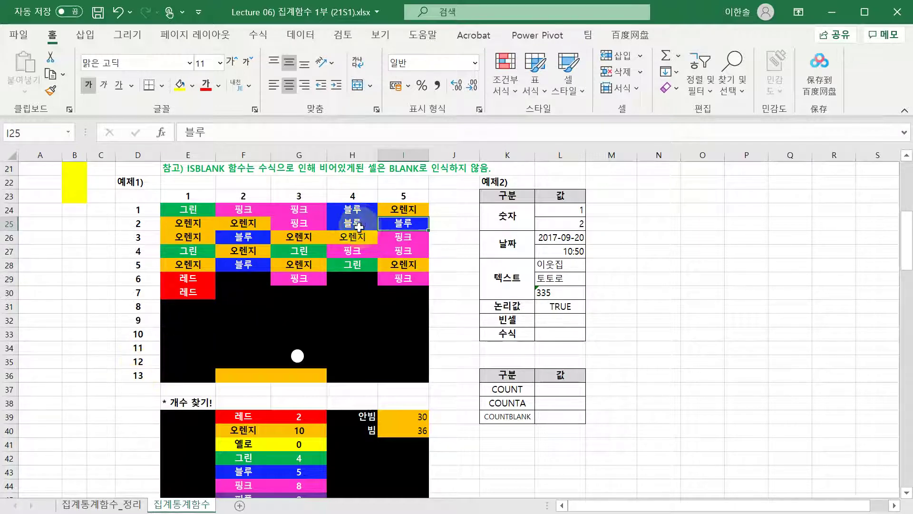
{"action": "left_click", "coordinate": [438, 336]}
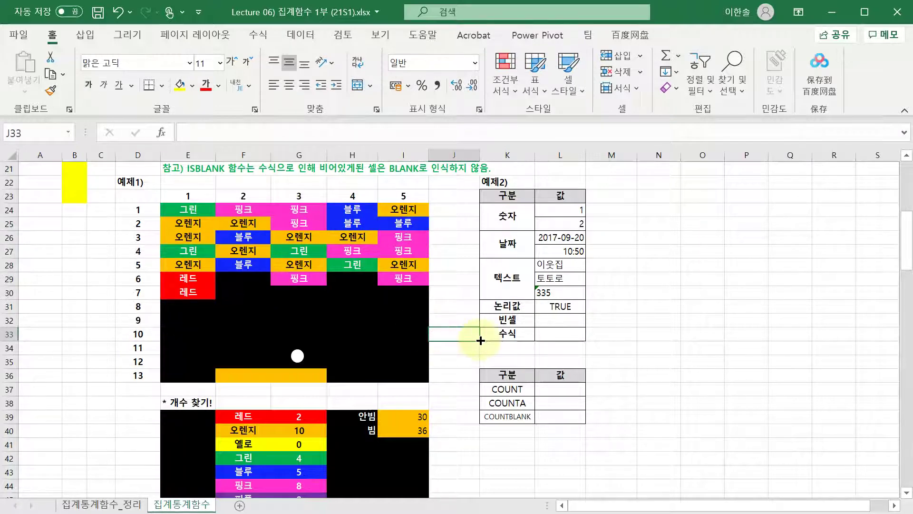
{"action": "type", "text": "=5*13"}
{"action": "key", "text": "ctrl+Return"}
{"action": "key", "text": "Delete"}
{"action": "left_click_drag", "start_coordinate": [404, 417], "coordinate": [403, 431]}
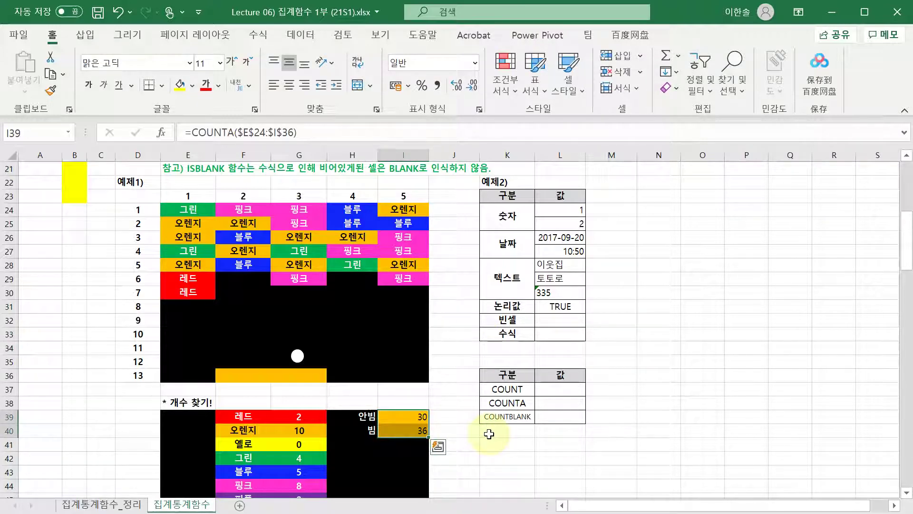
{"action": "left_click", "coordinate": [419, 413]}
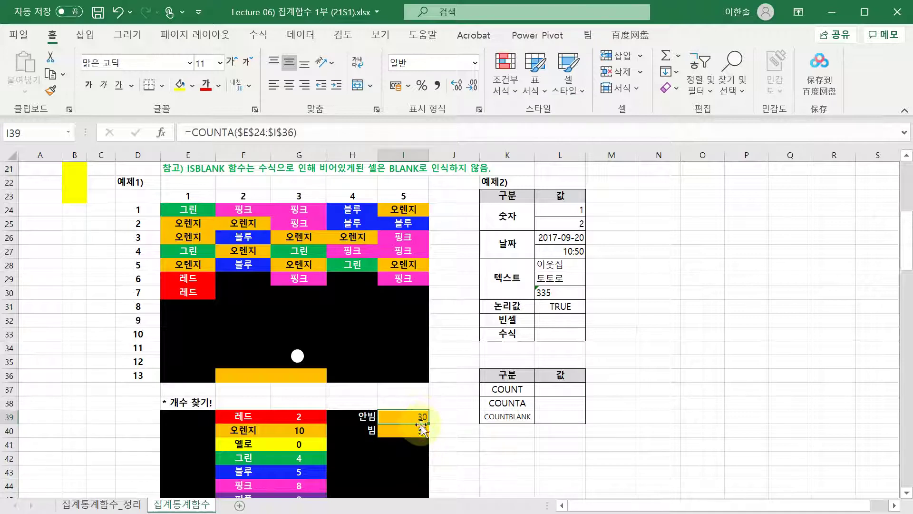
{"action": "left_click", "coordinate": [413, 429]}
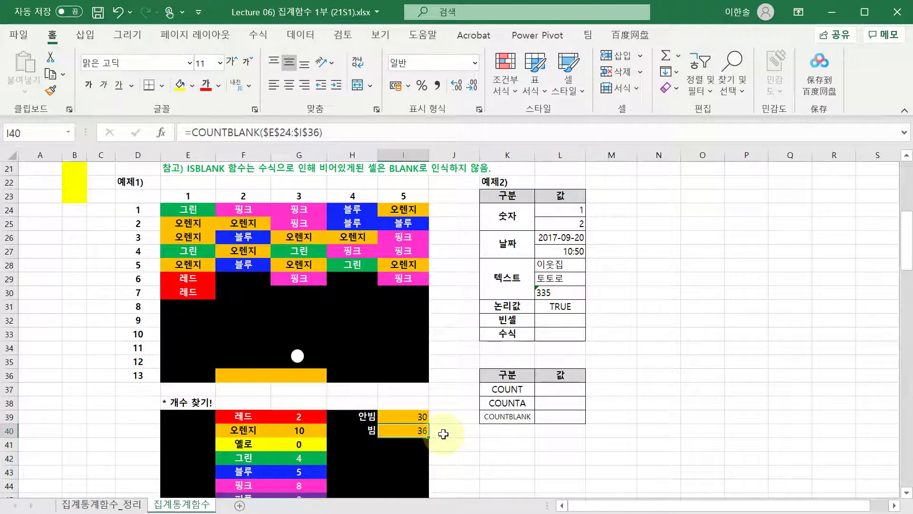
{"action": "left_click", "coordinate": [405, 415]}
{"action": "left_click", "coordinate": [561, 389]}
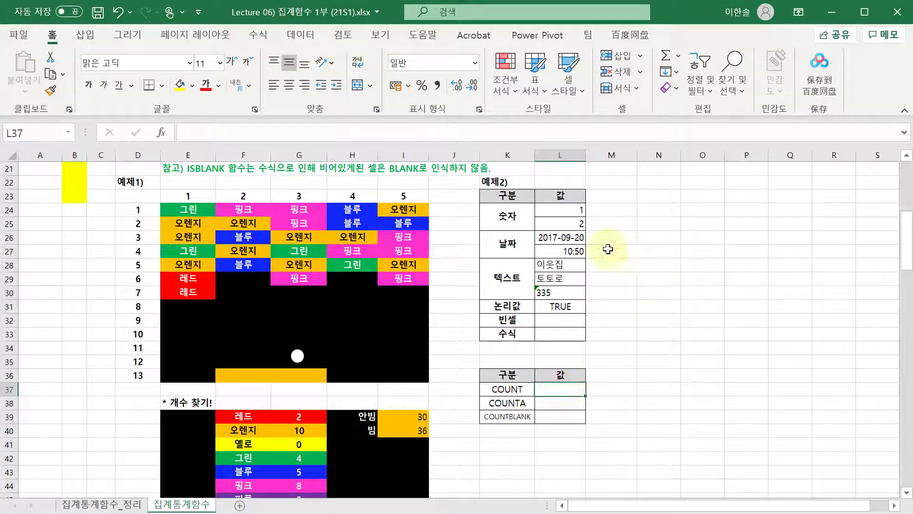
{"action": "mouse_move", "coordinate": [489, 198]}
{"action": "left_mouse_down"}
{"action": "mouse_move", "coordinate": [560, 312]}
{"action": "mouse_move", "coordinate": [561, 335]}
{"action": "left_mouse_up"}
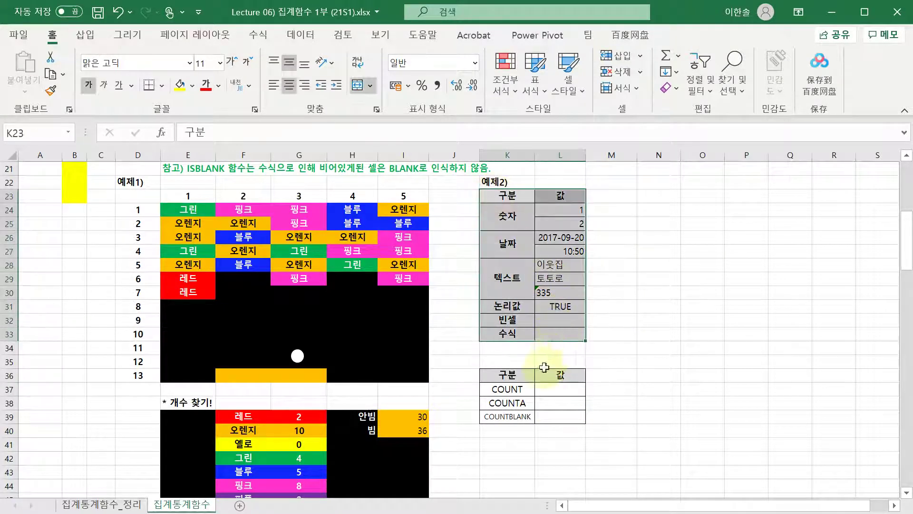
{"action": "left_click", "coordinate": [551, 389]}
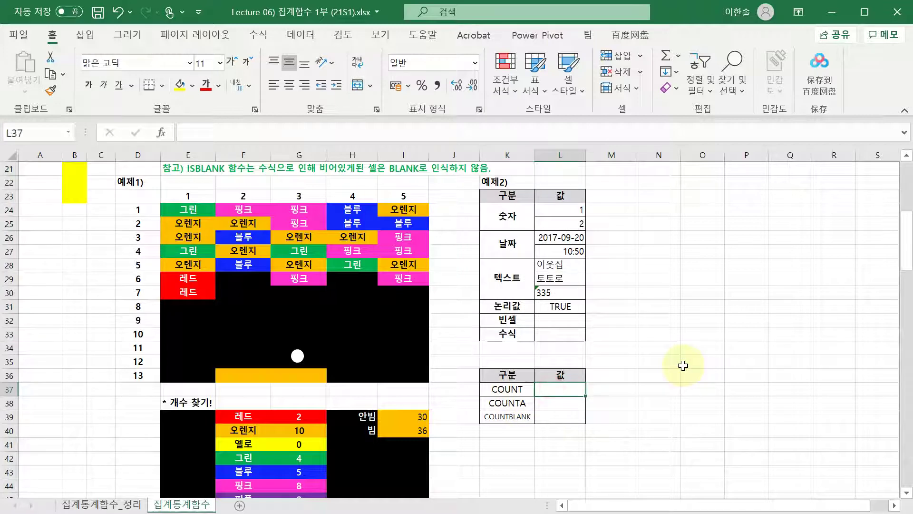
{"action": "type", "text": "=채"}
{"action": "key", "text": "BackSpace"}
{"action": "key", "text": "BackSpace"}
{"action": "key", "text": "Hangul"}
{"action": "type", "text": "count("}
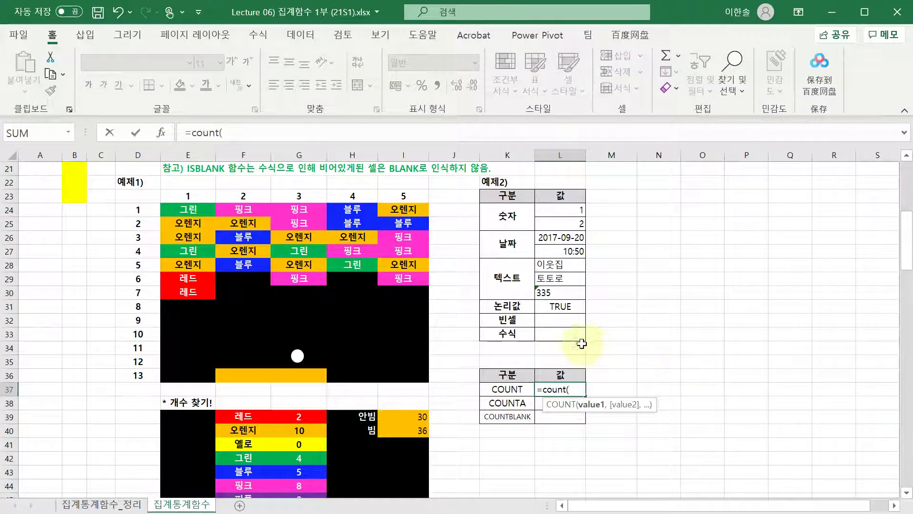
{"action": "left_click_drag", "start_coordinate": [582, 338], "coordinate": [564, 209]}
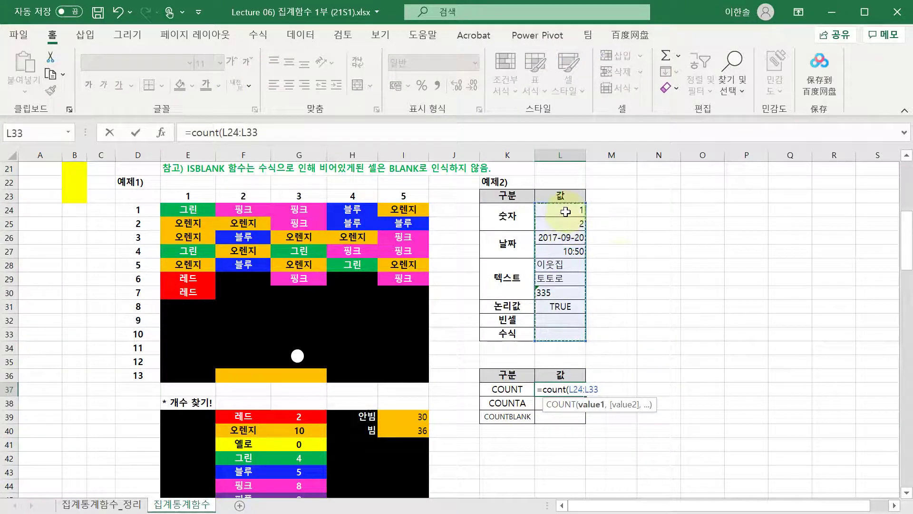
{"action": "key", "text": "Return"}
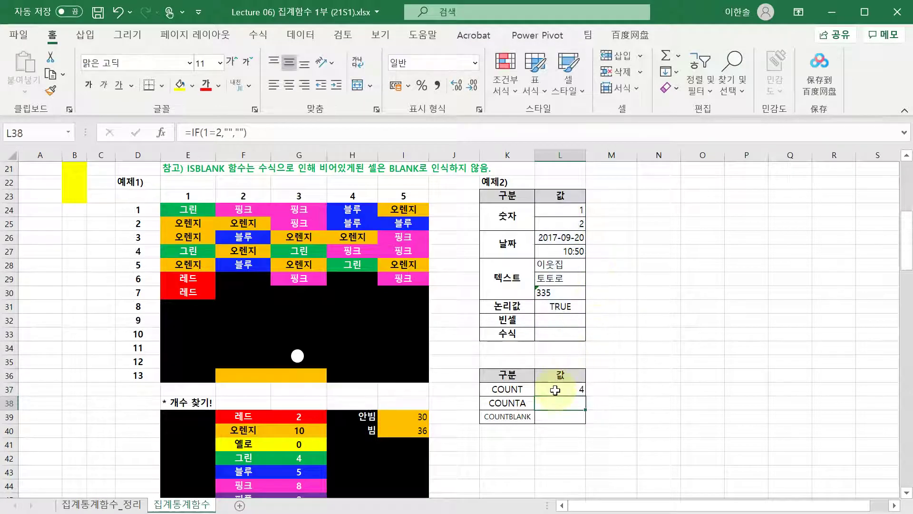
{"action": "left_click", "coordinate": [561, 209]}
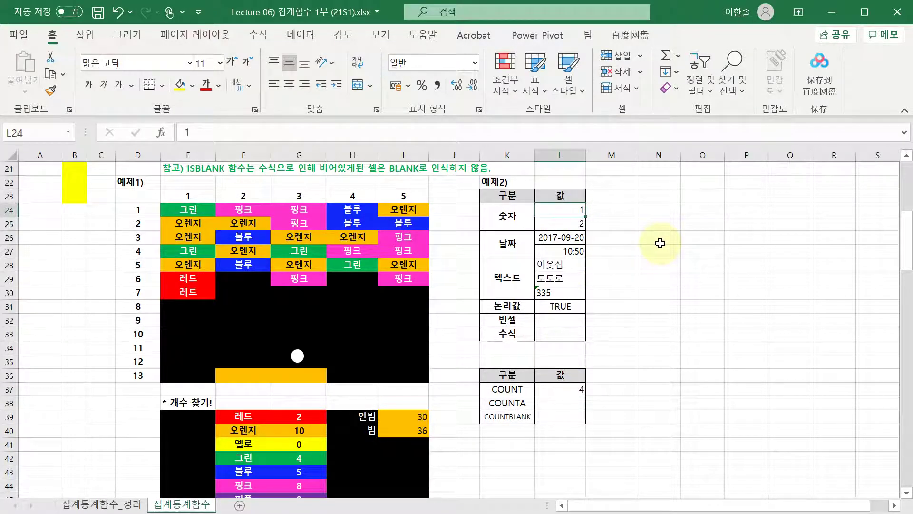
{"action": "key", "text": "shift+Down"}
{"action": "left_click", "coordinate": [533, 388]}
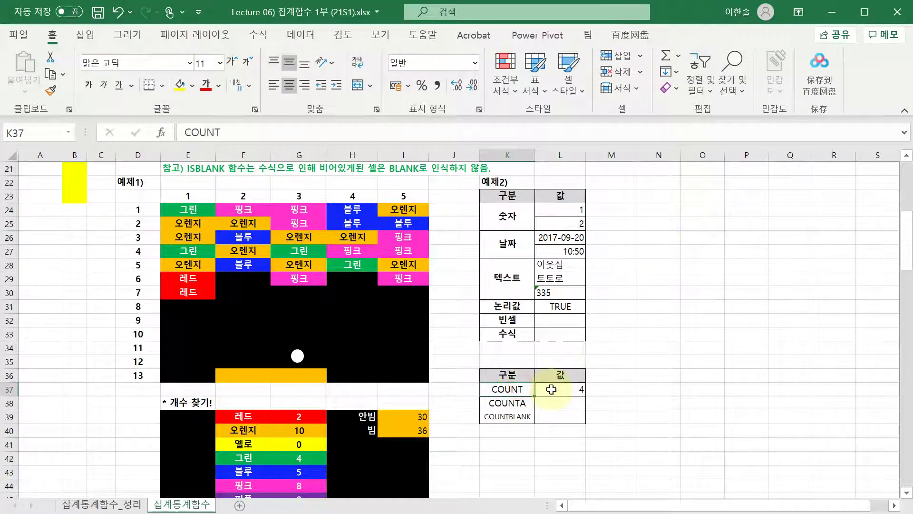
{"action": "left_click", "coordinate": [559, 388]}
{"action": "key", "text": "F2"}
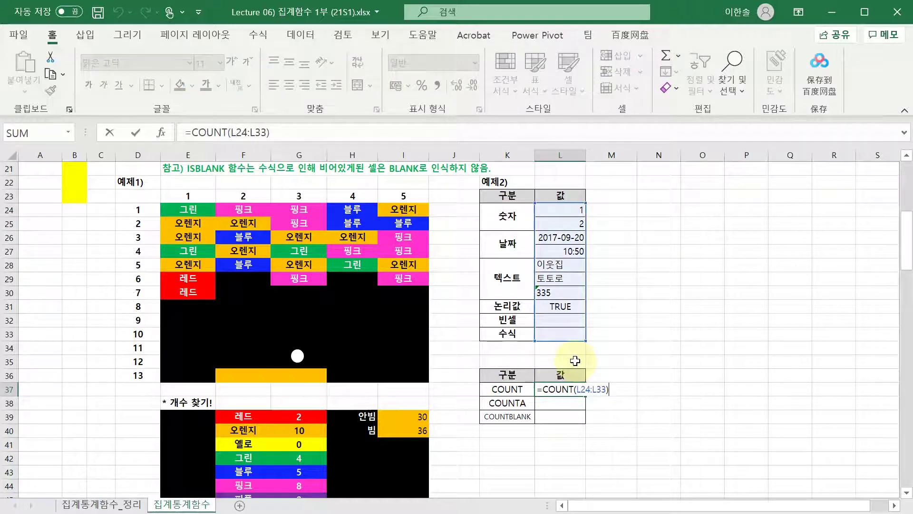
{"action": "key", "text": "Escape"}
{"action": "key", "text": "F2"}
{"action": "key", "text": "Escape"}
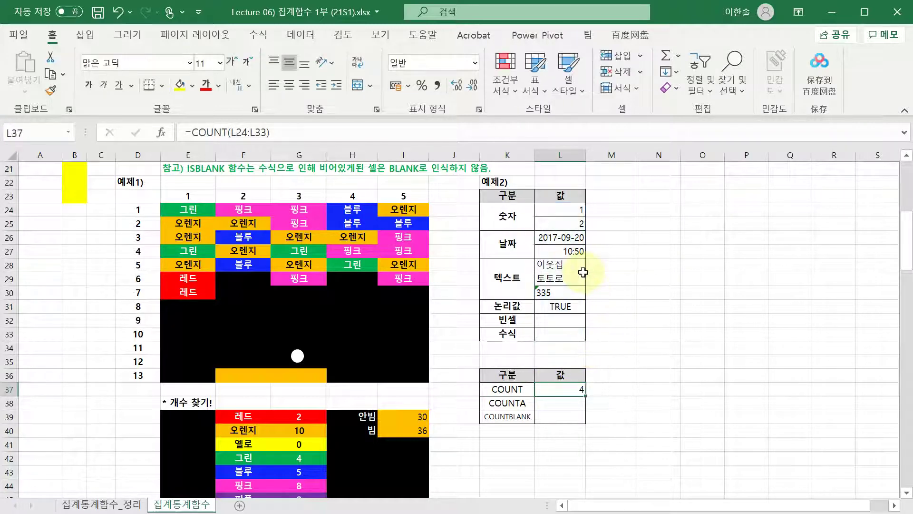
{"action": "key", "text": "F2"}
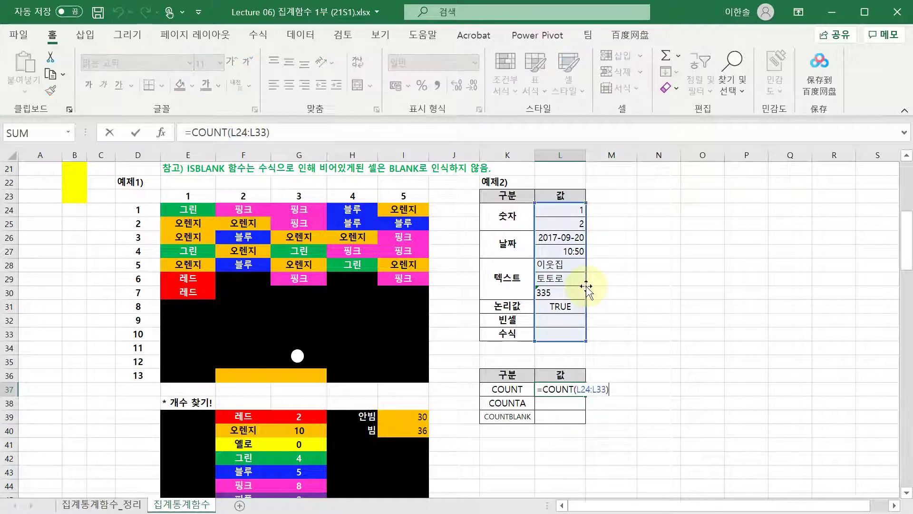
{"action": "key", "text": "Escape"}
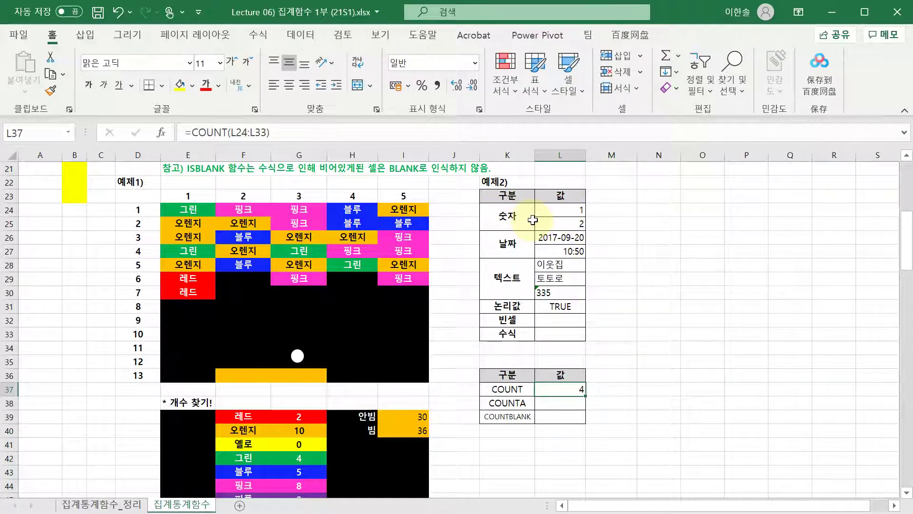
{"action": "left_click", "coordinate": [578, 224]}
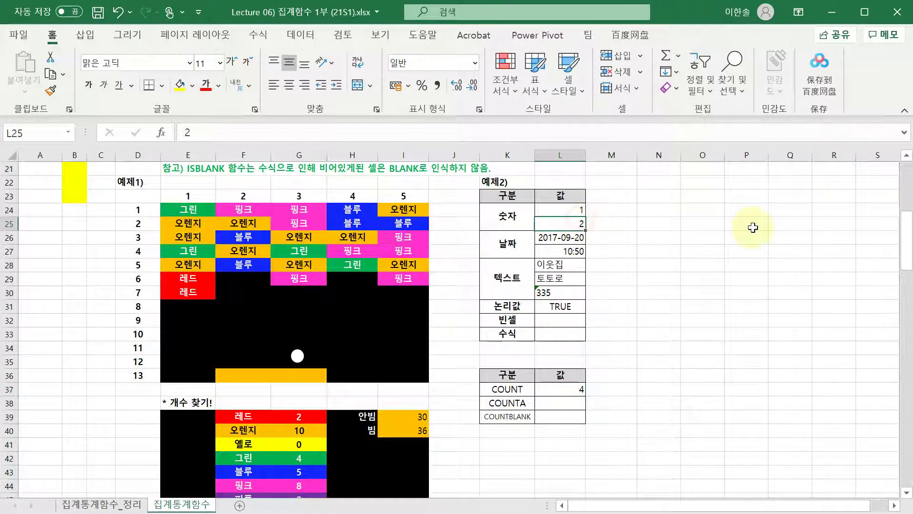
{"action": "key", "text": "shift+Up"}
{"action": "key", "text": "Down"}
{"action": "key", "text": "Down"}
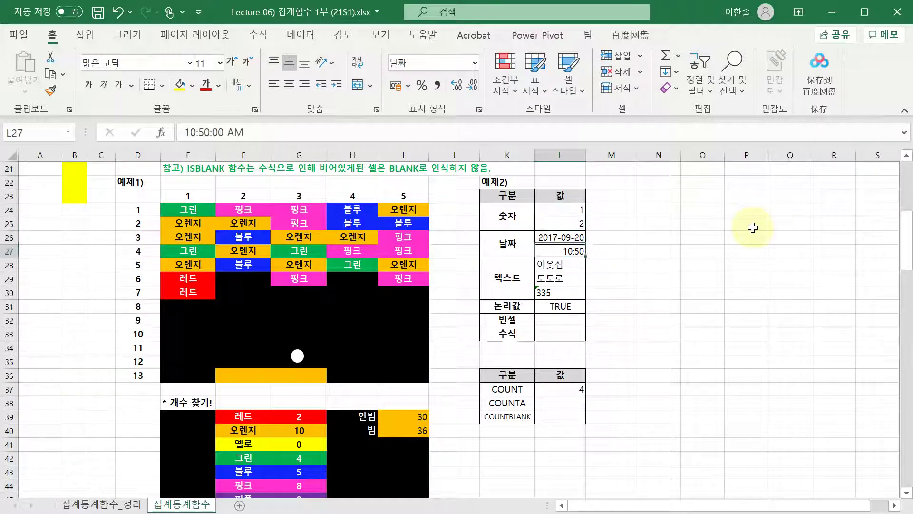
{"action": "key", "text": "Up"}
{"action": "key", "text": "Down"}
{"action": "key", "text": "Up"}
{"action": "key", "text": "Down"}
{"action": "key", "text": "Up"}
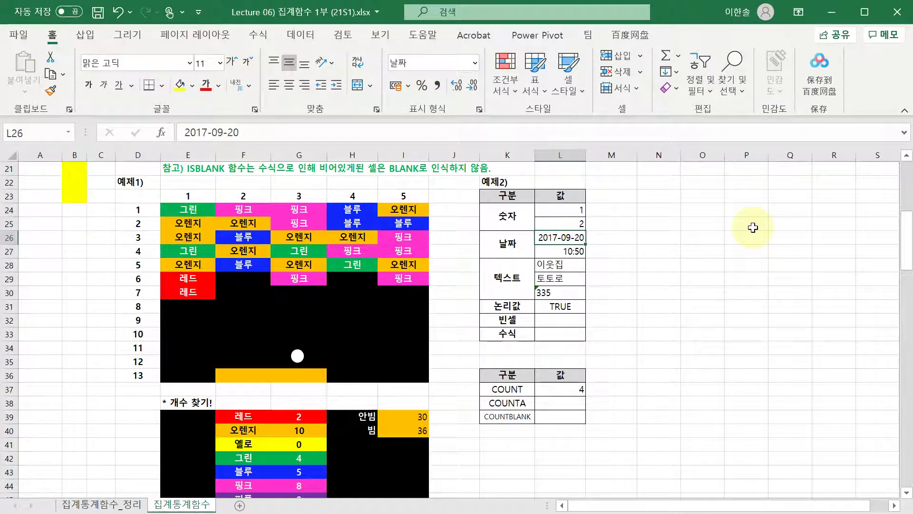
{"action": "key", "text": "ctrl+v"}
{"action": "key", "text": "Up"}
{"action": "key", "text": "Down"}
{"action": "key", "text": "Delete"}
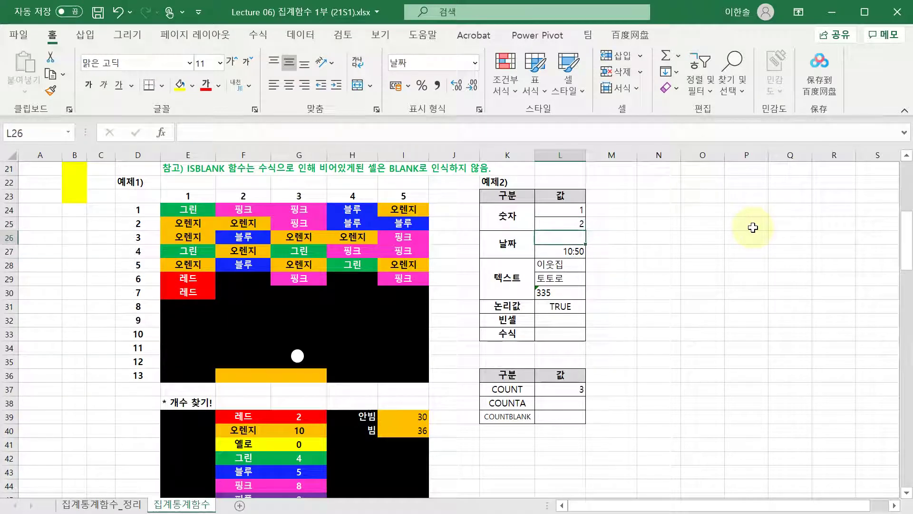
{"action": "key", "text": "Right"}
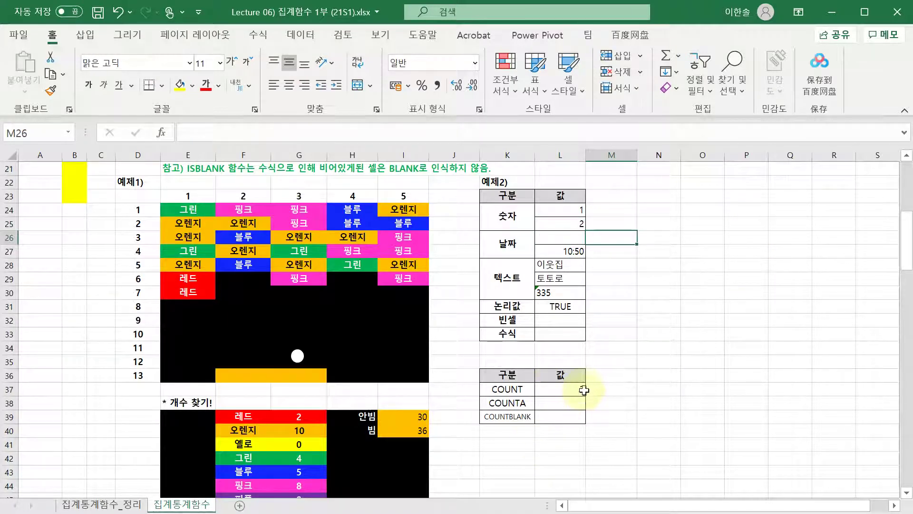
{"action": "key", "text": "ctrl+z"}
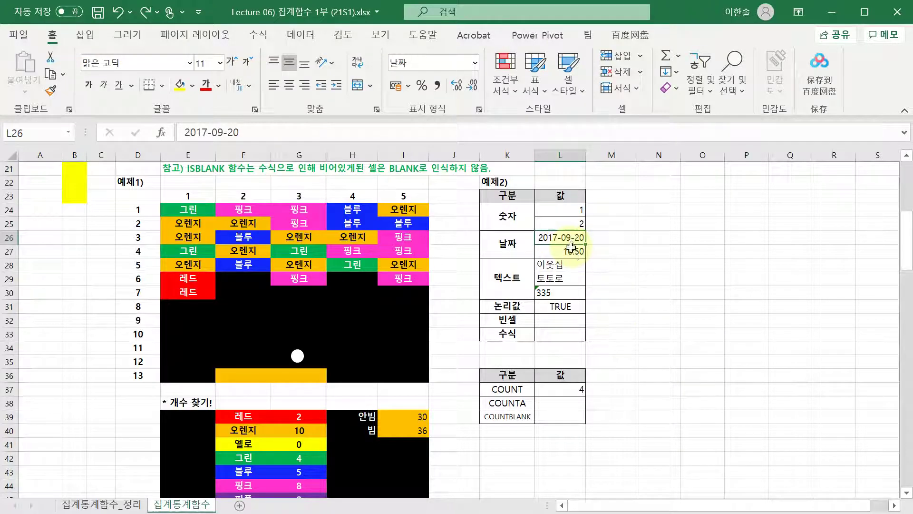
- Enter =COUNTA(L24:L33) in L38, returning 9
{"action": "left_click", "coordinate": [576, 405]}
{"action": "type", "text": "=counta("}
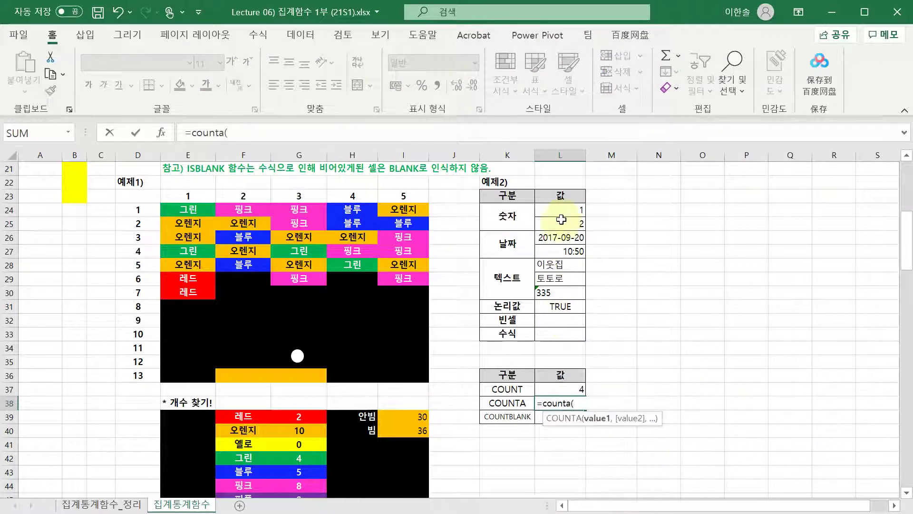
{"action": "left_click_drag", "start_coordinate": [564, 209], "coordinate": [564, 336]}
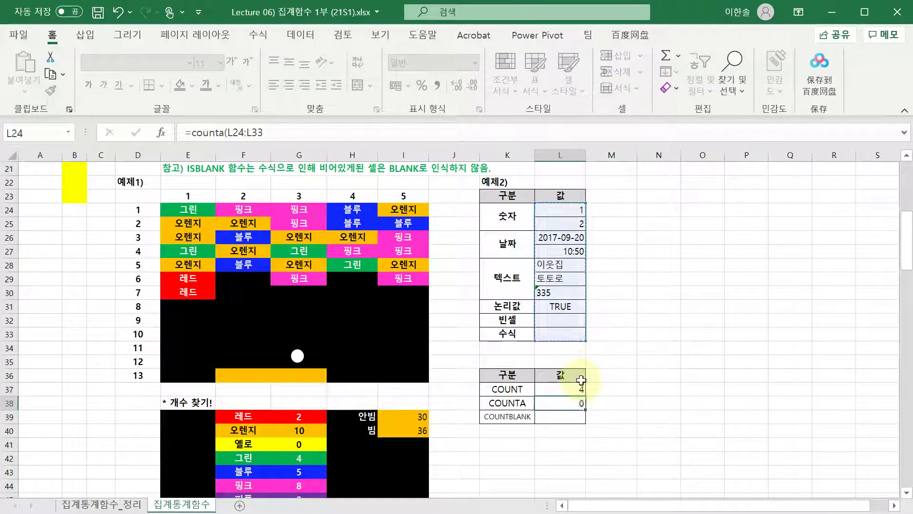
{"action": "key", "text": "Return"}
{"action": "left_click", "coordinate": [578, 403]}
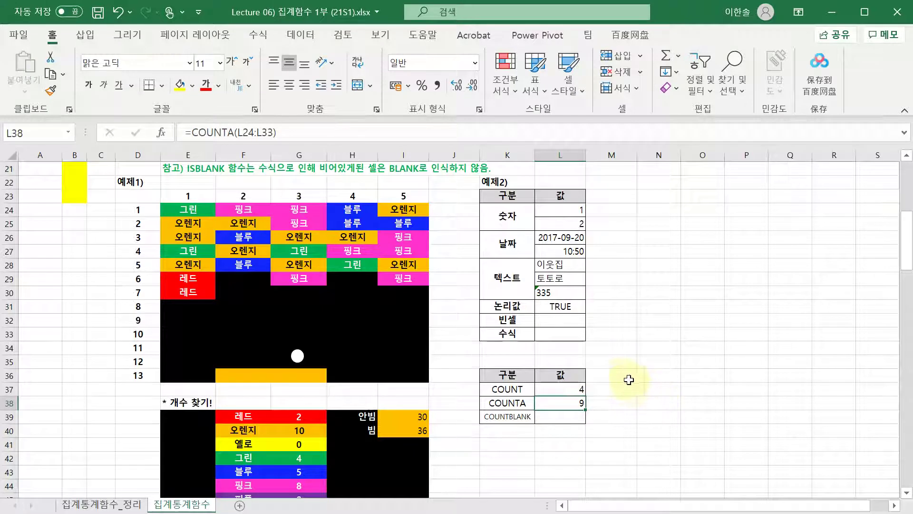
- Number the example rows 1 to 10 down column M24:M33
{"action": "left_click", "coordinate": [564, 208]}
{"action": "key", "text": "Right"}
{"action": "type", "text": "1"}
{"action": "key", "text": "Return"}
{"action": "type", "text": "2"}
{"action": "key", "text": "Return"}
{"action": "type", "text": "3"}
{"action": "key", "text": "Return"}
{"action": "type", "text": "4"}
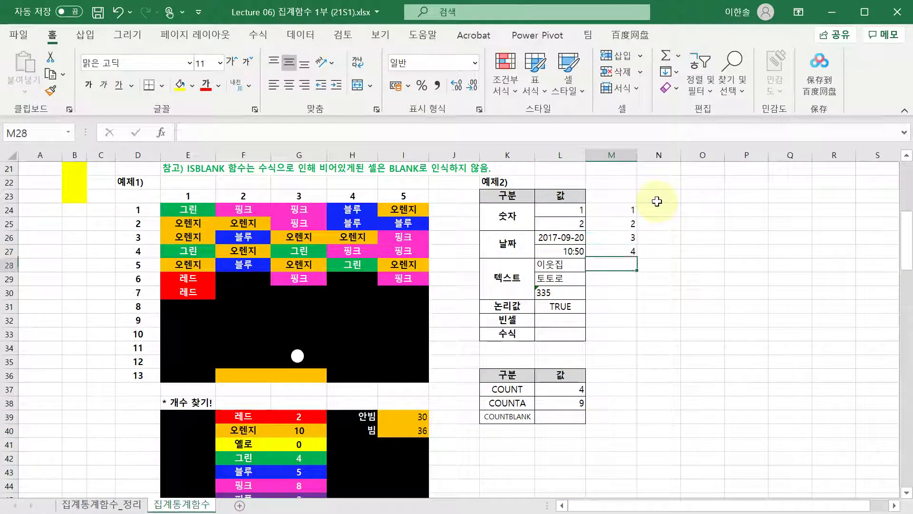
{"action": "key", "text": "Return"}
{"action": "type", "text": "5"}
{"action": "key", "text": "Return"}
{"action": "type", "text": "6"}
{"action": "key", "text": "Return"}
{"action": "type", "text": "7"}
{"action": "key", "text": "Return"}
{"action": "type", "text": "8"}
{"action": "key", "text": "Return"}
{"action": "type", "text": "9"}
{"action": "key", "text": "Return"}
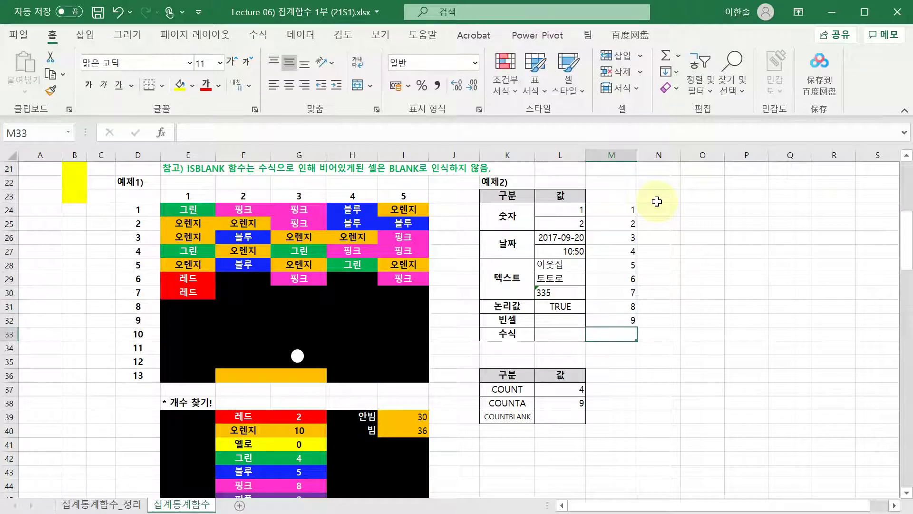
{"action": "type", "text": "10"}
{"action": "key", "text": "Up"}
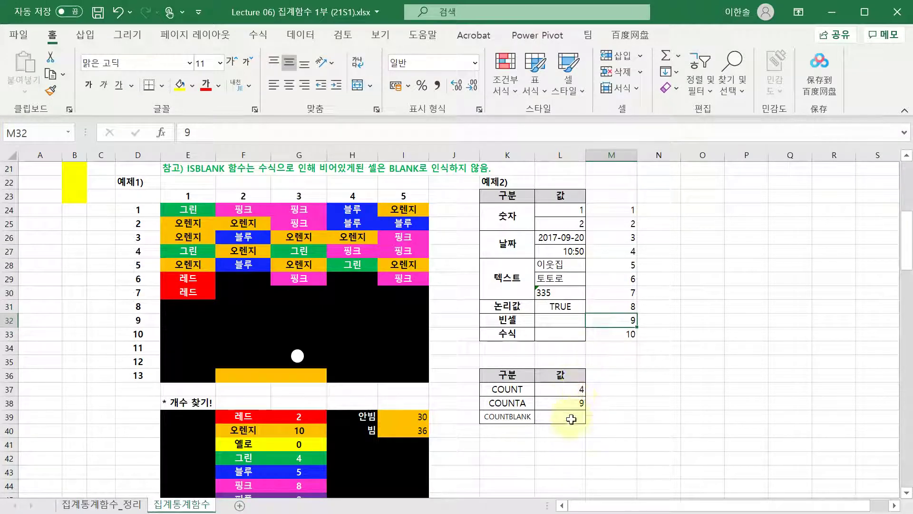
- Check the IF formula in L33 and the COUNTA range, leaving both unchanged
{"action": "left_click", "coordinate": [574, 403]}
{"action": "left_click", "coordinate": [571, 320]}
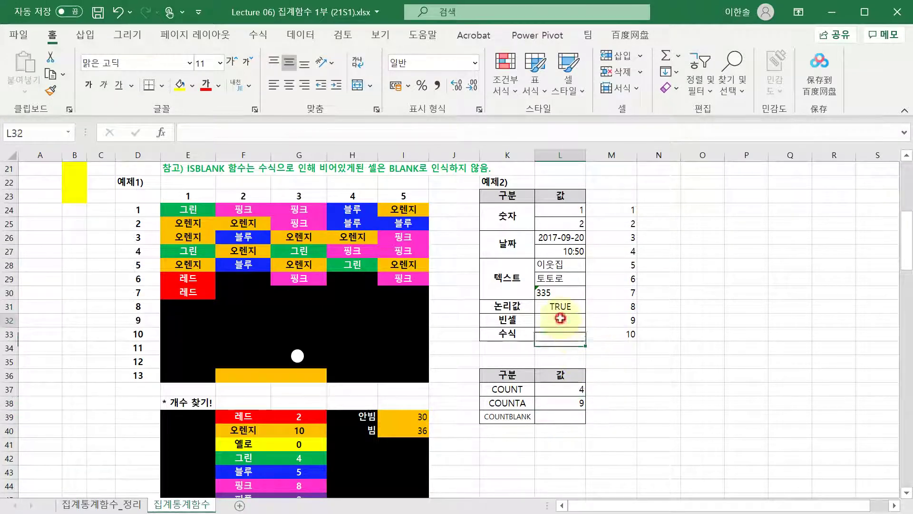
{"action": "key", "text": "Down"}
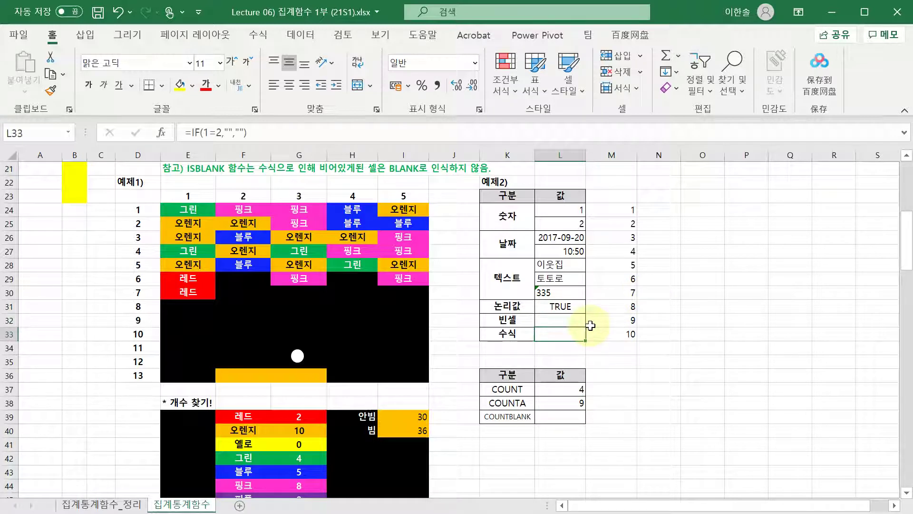
{"action": "left_click", "coordinate": [242, 134]}
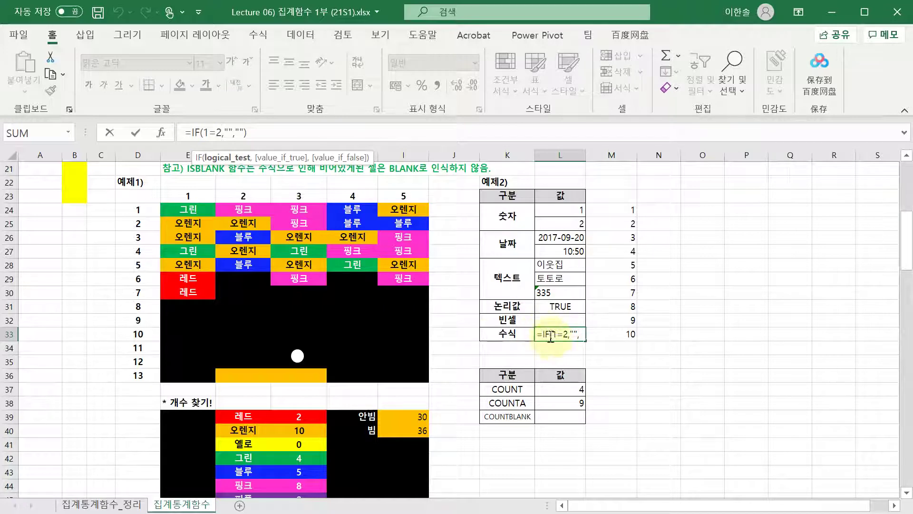
{"action": "key", "text": "Escape"}
{"action": "double_click", "coordinate": [568, 402]}
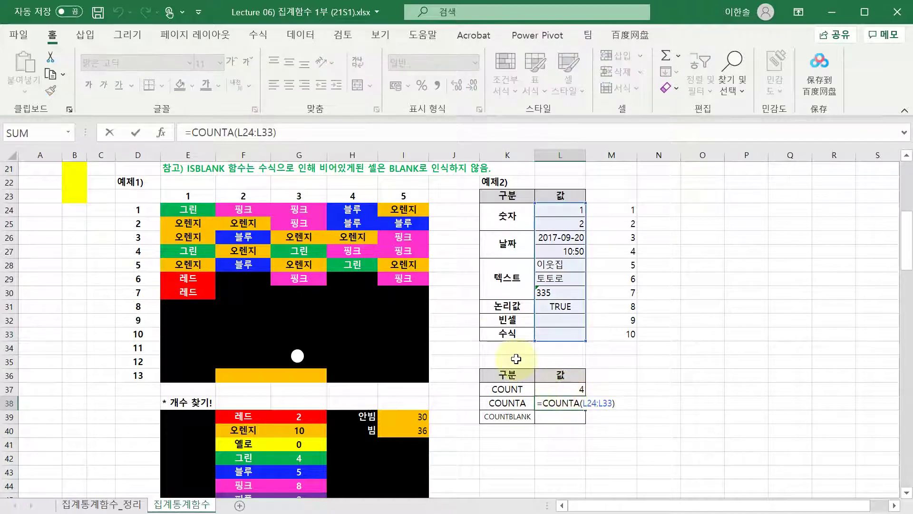
{"action": "key", "text": "ctrl+Return"}
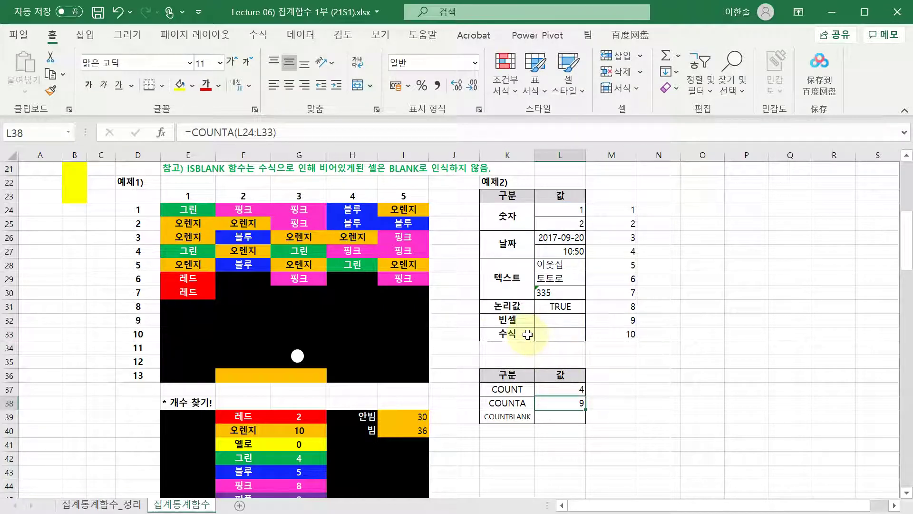
{"action": "key", "text": "Down"}
- Enter =COUNTBLANK(L24:L33) in L39, returning 2
{"action": "type", "text": "="}
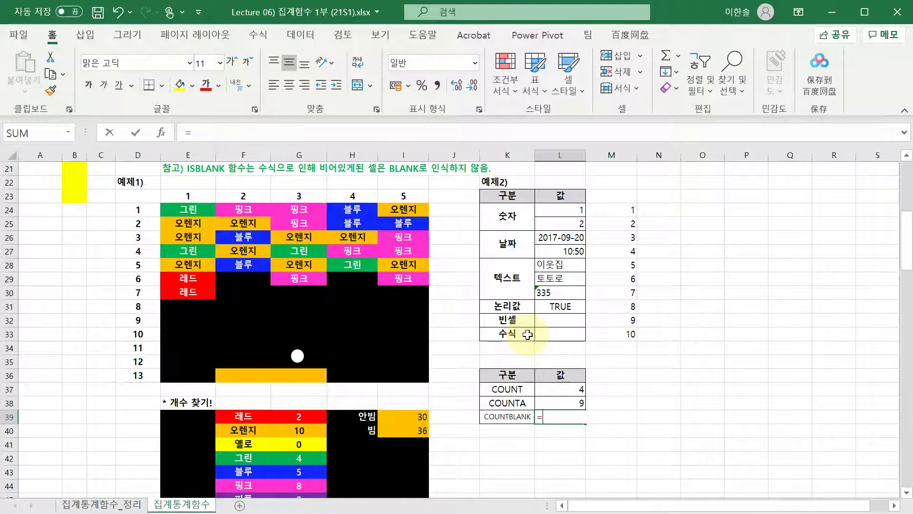
{"action": "type", "text": "countblank("}
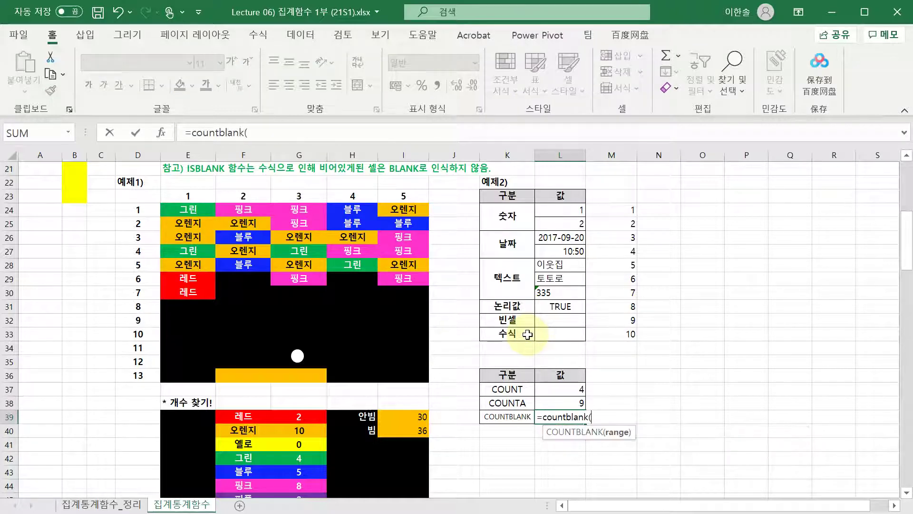
{"action": "left_click_drag", "start_coordinate": [552, 212], "coordinate": [561, 335]}
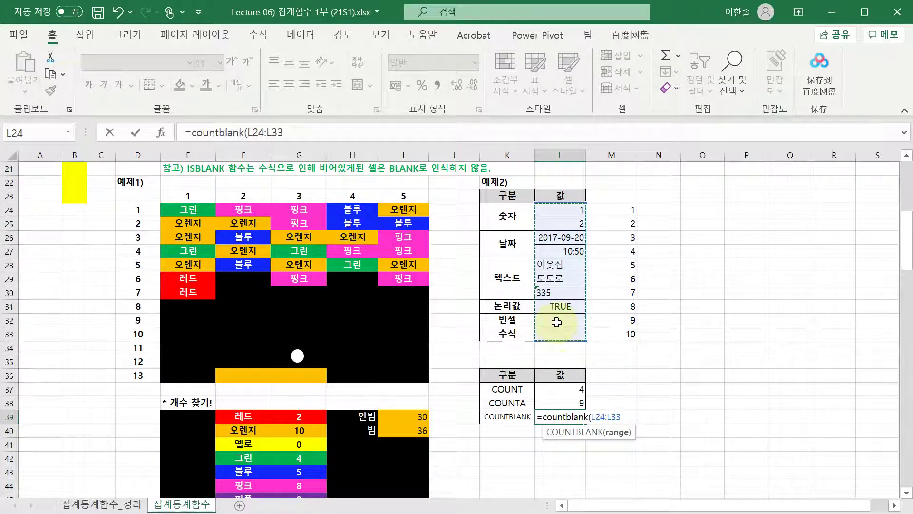
{"action": "key", "text": "Return"}
{"action": "left_click", "coordinate": [582, 415]}
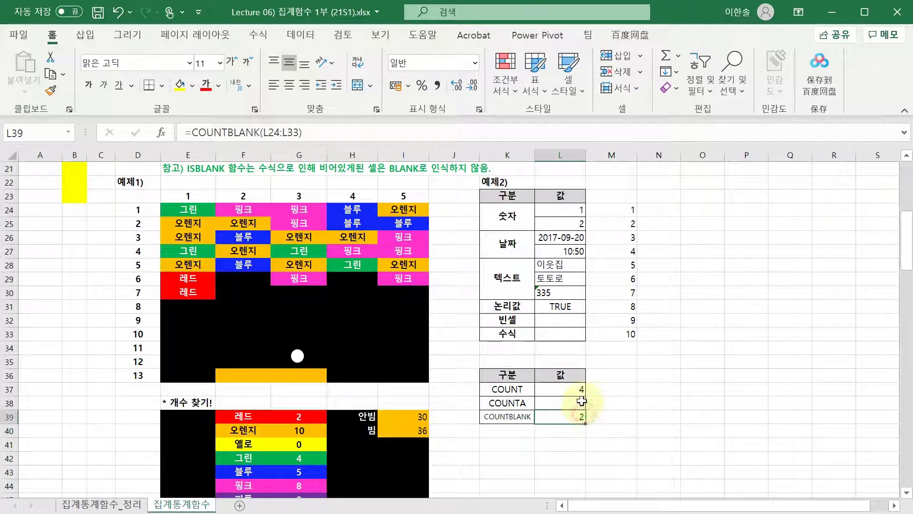
- Review the COUNTA and COUNTBLANK results, the row numbers 1–10, and the summary labels
{"action": "left_click_drag", "start_coordinate": [581, 402], "coordinate": [591, 421]}
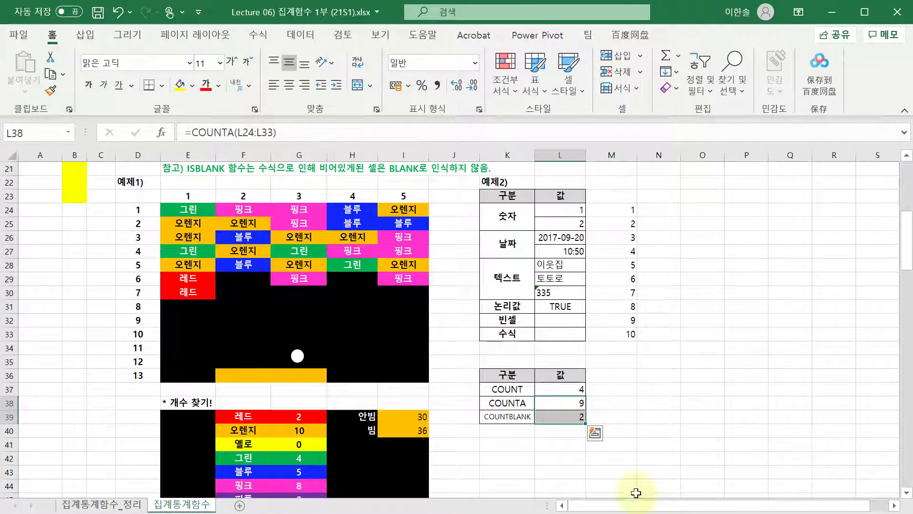
{"action": "left_click_drag", "start_coordinate": [614, 210], "coordinate": [613, 326]}
{"action": "left_click", "coordinate": [613, 332]}
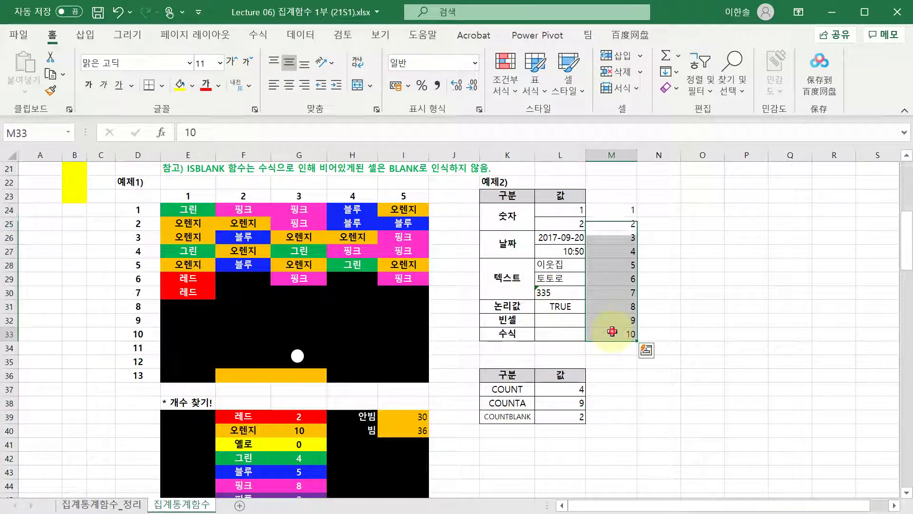
{"action": "left_click", "coordinate": [554, 403]}
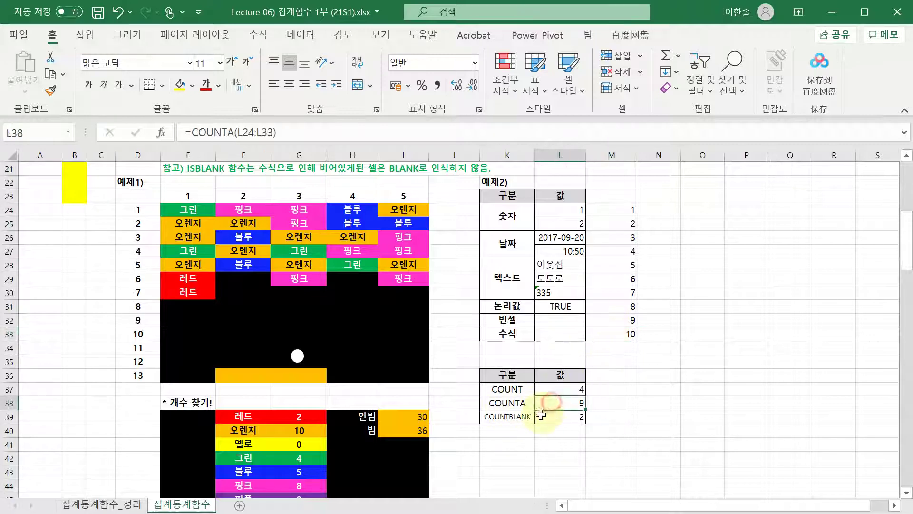
{"action": "left_click", "coordinate": [505, 416]}
{"action": "left_click", "coordinate": [507, 403]}
{"action": "left_click", "coordinate": [700, 393]}
{"action": "key", "text": "Up"}
{"action": "key", "text": "Left"}
{"action": "key", "text": "Left"}
{"action": "key", "text": "Left"}
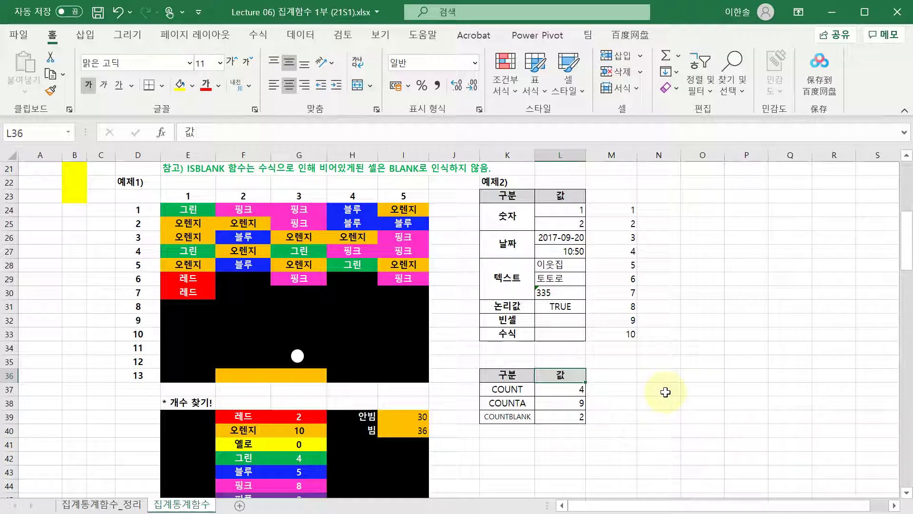
- Inspect the COUNT formula in L37 alongside the COUNT and COUNTA labels
{"action": "left_click", "coordinate": [507, 403]}
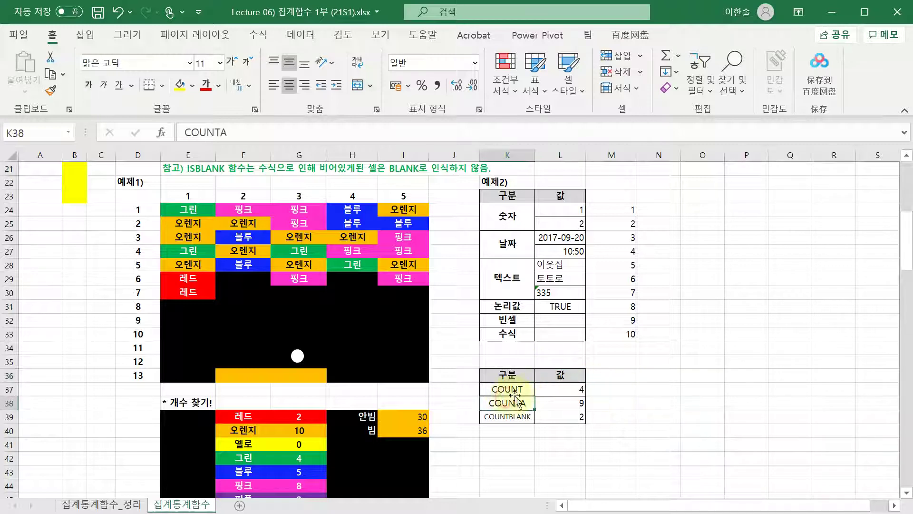
{"action": "left_click", "coordinate": [507, 389]}
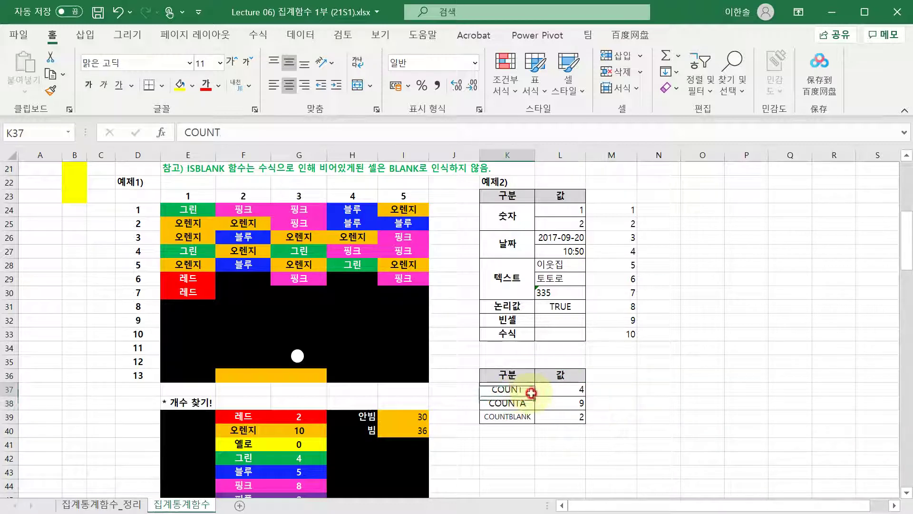
{"action": "left_click", "coordinate": [575, 395]}
{"action": "left_click", "coordinate": [530, 388]}
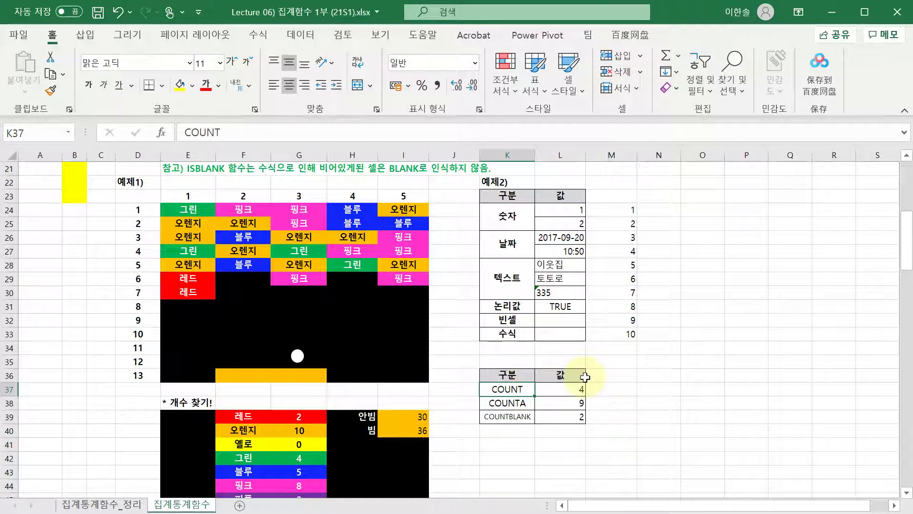
{"action": "left_click", "coordinate": [583, 389]}
{"action": "left_click", "coordinate": [523, 389]}
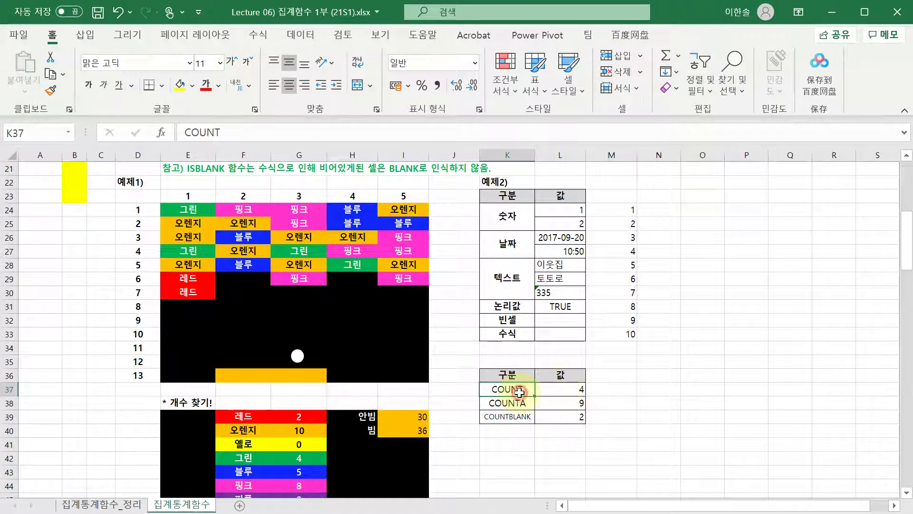
- Scroll down past the =COUNTA mixed-reference note to the 아래메프 100원딜 주문내역 table
{"action": "scroll", "coordinate": [557, 383], "scroll_direction": "down", "scroll_amount": 2}
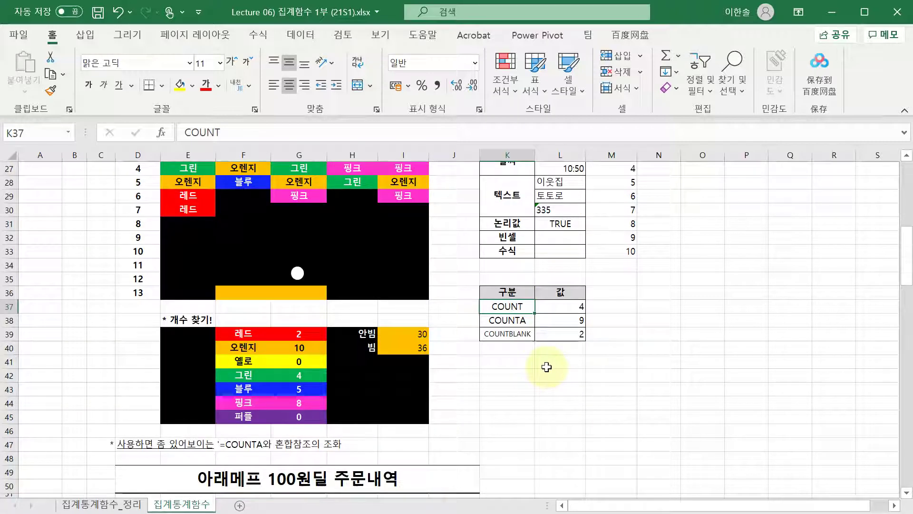
{"action": "scroll", "coordinate": [547, 367], "scroll_direction": "down", "scroll_amount": 1}
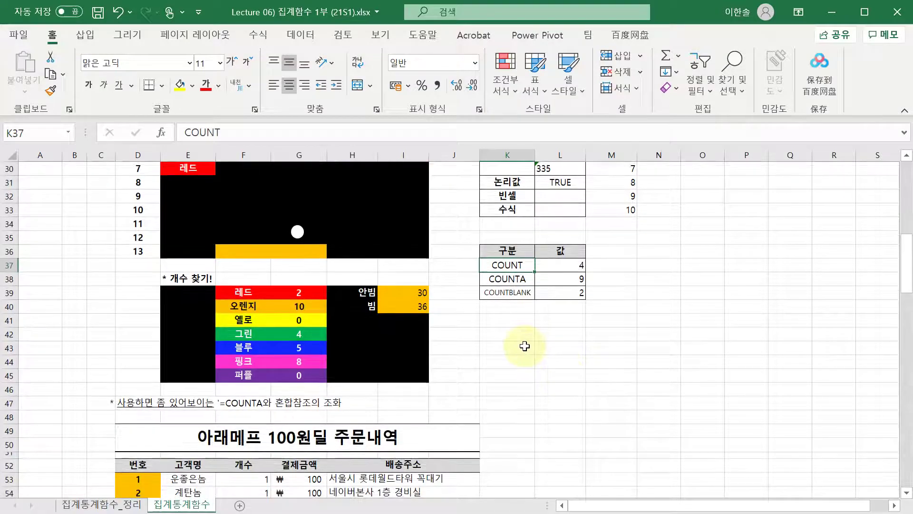
{"action": "scroll", "coordinate": [537, 349], "scroll_direction": "down", "scroll_amount": 3}
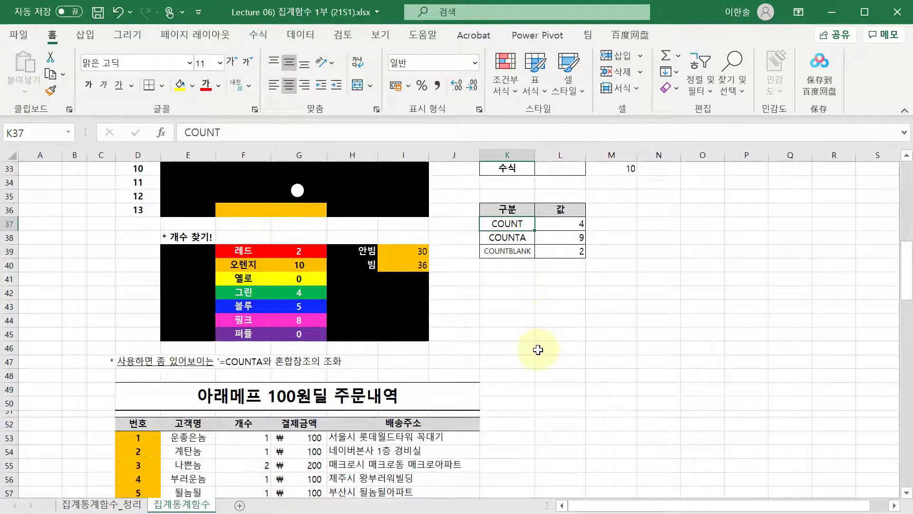
{"action": "left_click", "coordinate": [524, 342]}
{"action": "scroll", "coordinate": [507, 319], "scroll_direction": "up", "scroll_amount": 1}
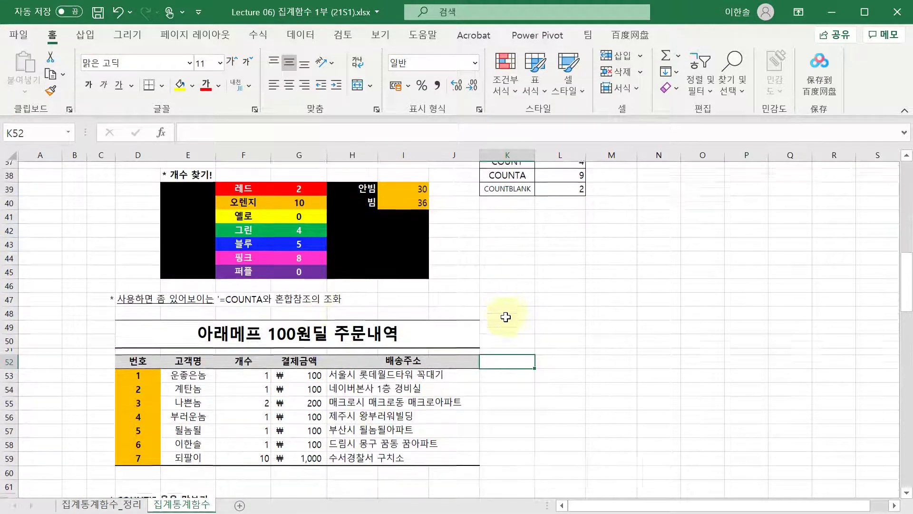
{"action": "scroll", "coordinate": [503, 316], "scroll_direction": "down", "scroll_amount": 1}
{"action": "left_click", "coordinate": [265, 282]}
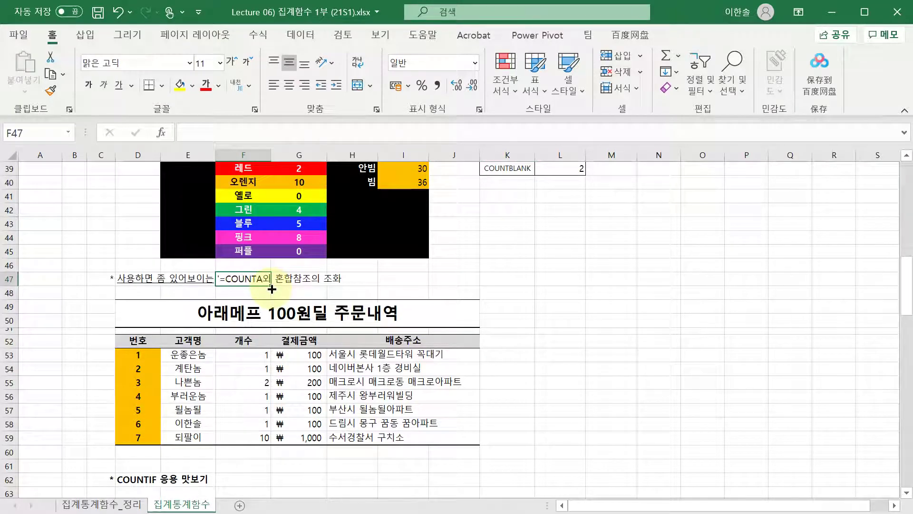
{"action": "scroll", "coordinate": [272, 288], "scroll_direction": "down", "scroll_amount": 1}
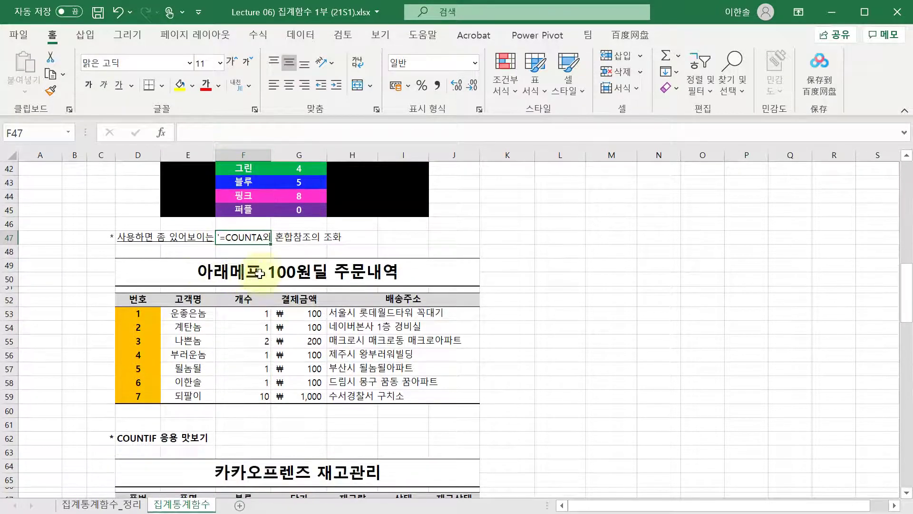
{"action": "left_click", "coordinate": [302, 254]}
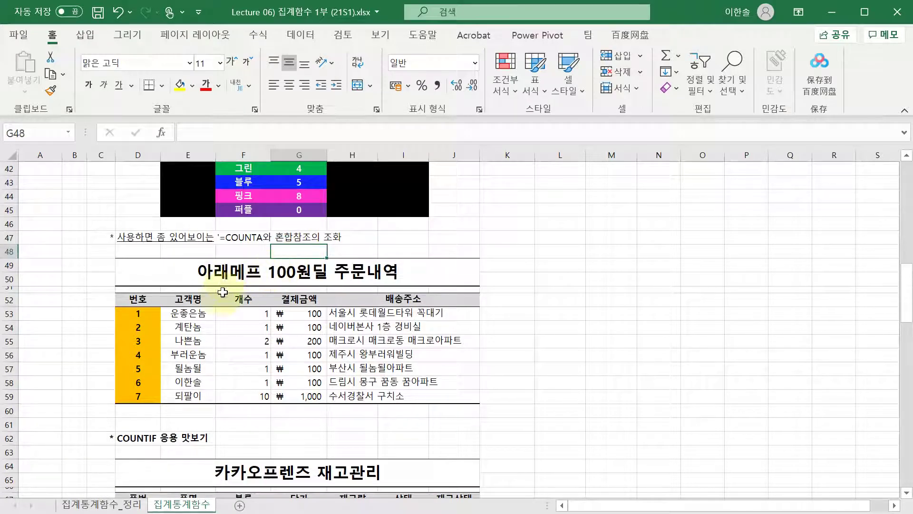
{"action": "left_click", "coordinate": [243, 299]}
{"action": "left_click", "coordinate": [191, 314]}
{"action": "key", "text": "Left"}
{"action": "key", "text": "Down"}
{"action": "key", "text": "Down"}
{"action": "key", "text": "Down"}
{"action": "key", "text": "Down"}
{"action": "key", "text": "Down"}
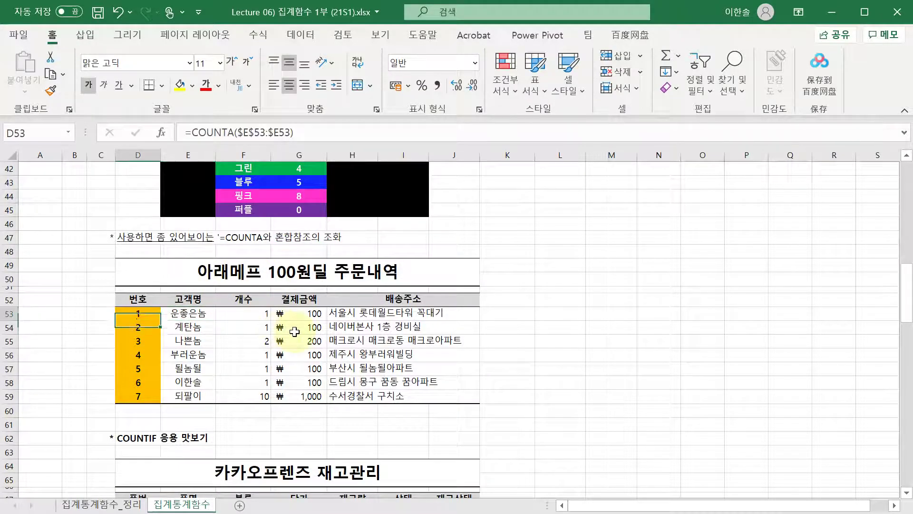
{"action": "key", "text": "Up"}
{"action": "key", "text": "Up"}
{"action": "key", "text": "Up"}
{"action": "key", "text": "Up"}
{"action": "key", "text": "Up"}
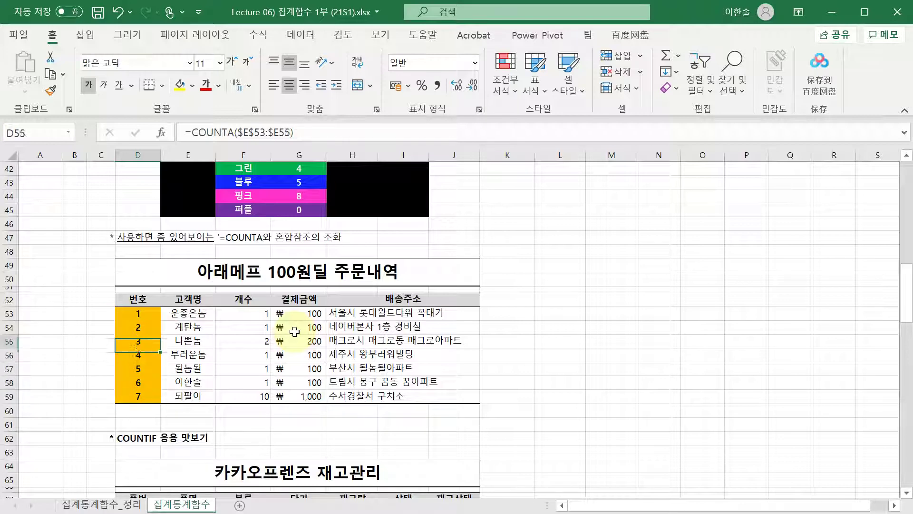
{"action": "key", "text": "Down"}
{"action": "key", "text": "Up"}
{"action": "key", "text": "F2"}
{"action": "key", "text": "Return"}
{"action": "key", "text": "F2"}
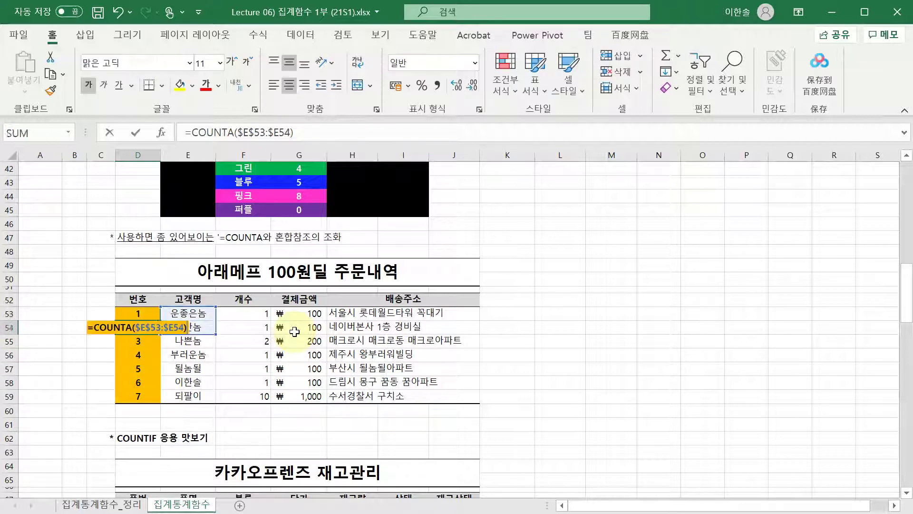
{"action": "key", "text": "Return"}
{"action": "key", "text": "Return"}
{"action": "key", "text": "Up"}
{"action": "key", "text": "F2"}
{"action": "key", "text": "Escape"}
{"action": "key", "text": "Up"}
{"action": "key", "text": "Up"}
{"action": "key", "text": "F2"}
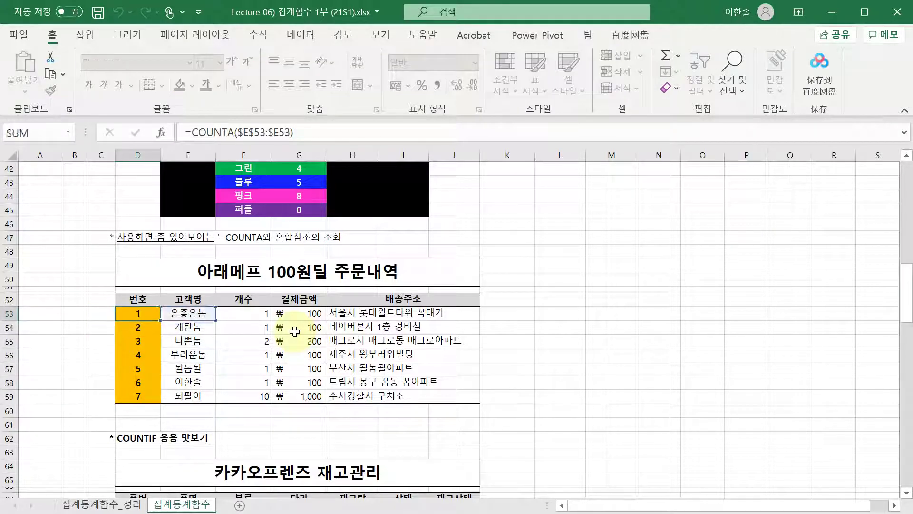
{"action": "key", "text": "Escape"}
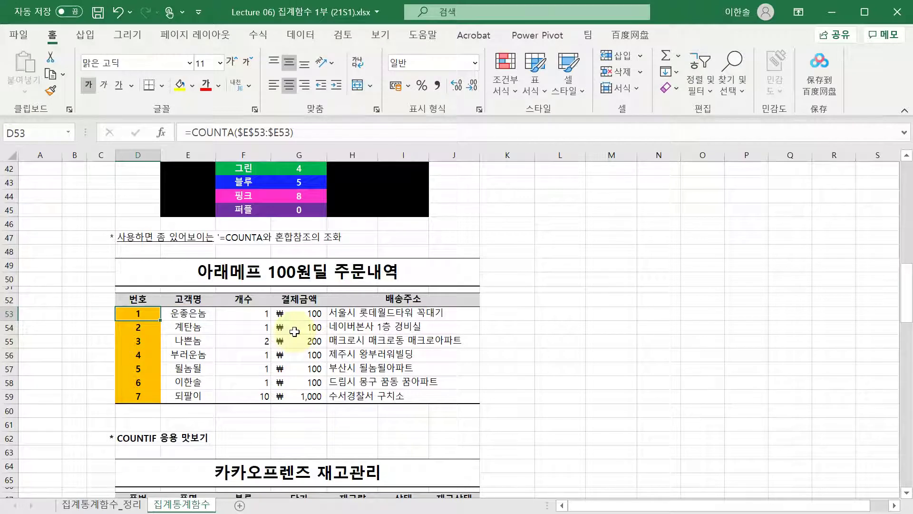
{"action": "key", "text": "F2"}
{"action": "key", "text": "Escape"}
{"action": "key", "text": "Down"}
{"action": "key", "text": "Up"}
{"action": "key", "text": "F2"}
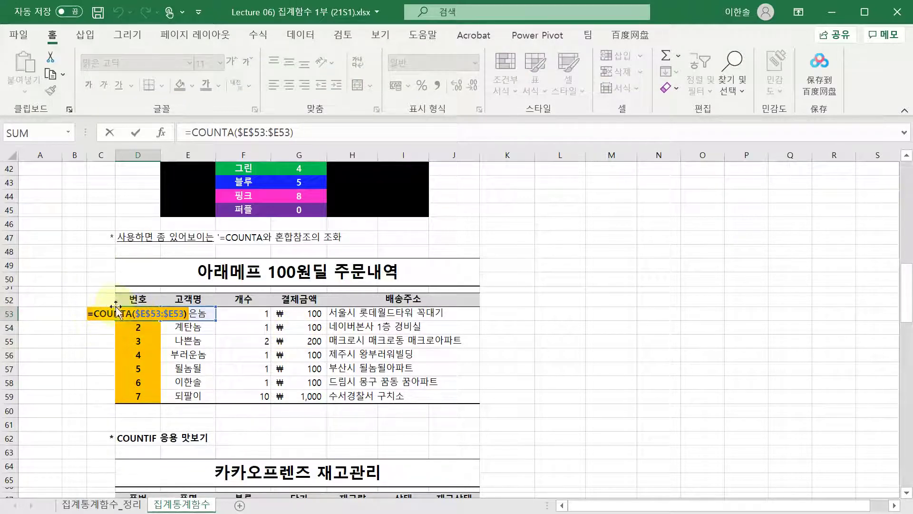
{"action": "left_click", "coordinate": [143, 314]}
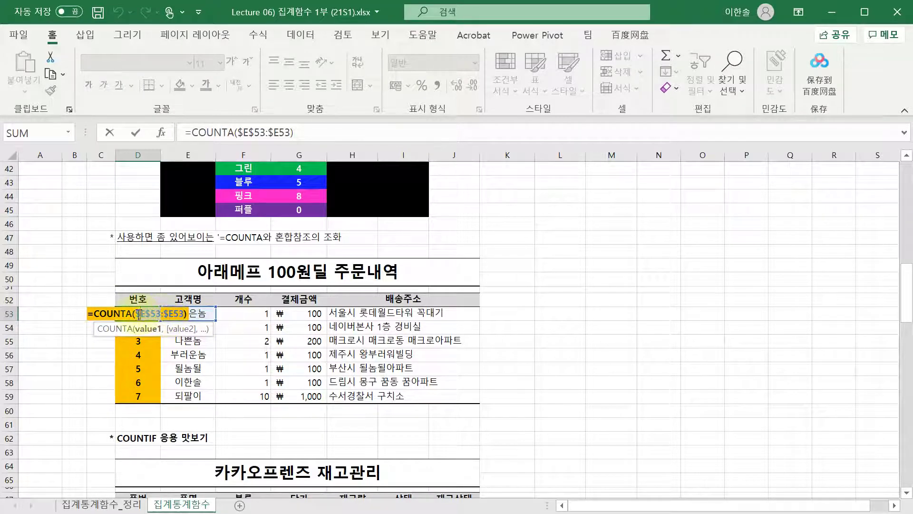
{"action": "type", "text": "~"}
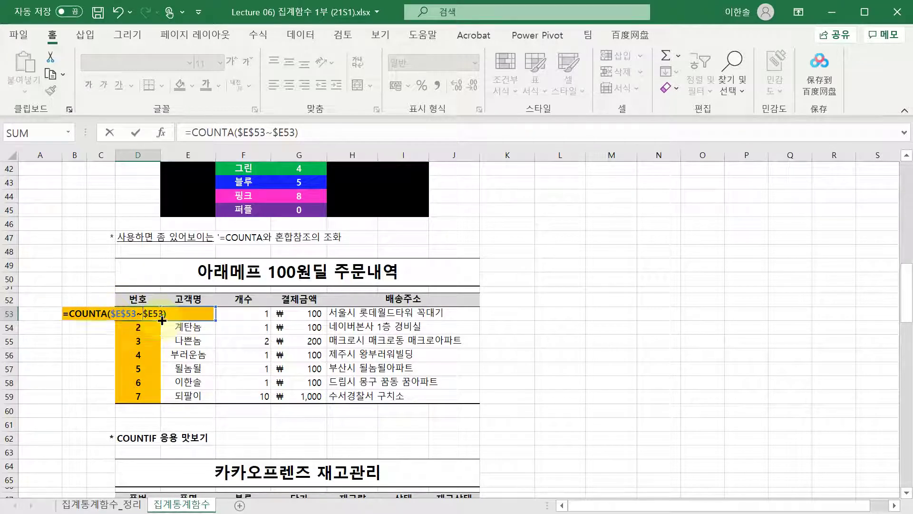
{"action": "key", "text": "Escape"}
{"action": "double_click", "coordinate": [136, 314]}
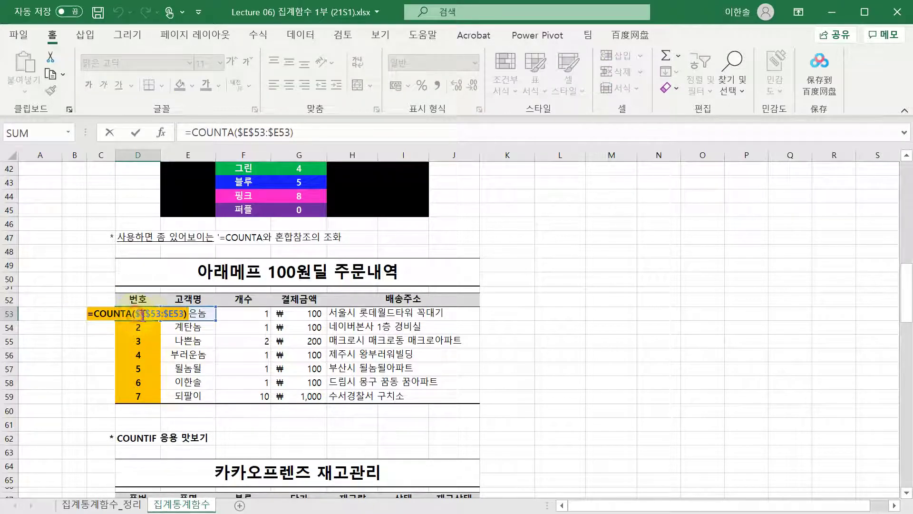
{"action": "left_click", "coordinate": [148, 315]}
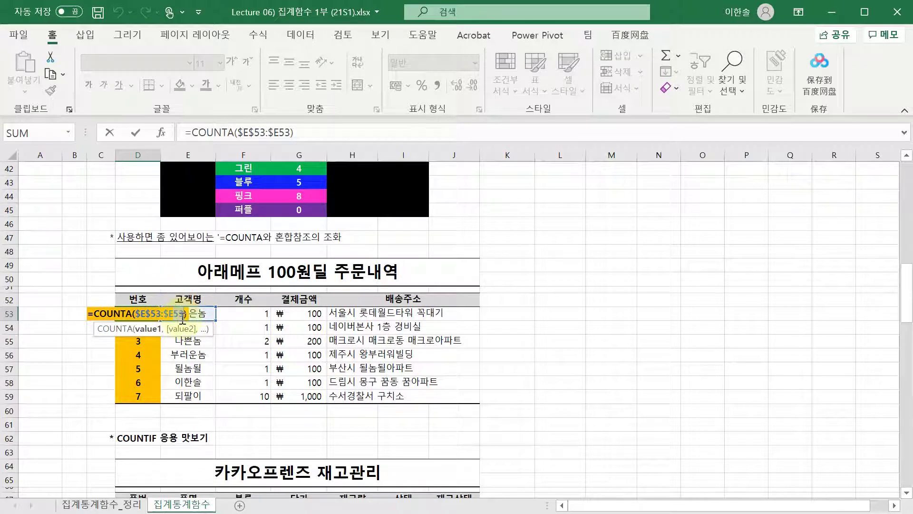
{"action": "key", "text": "ctrl+Return"}
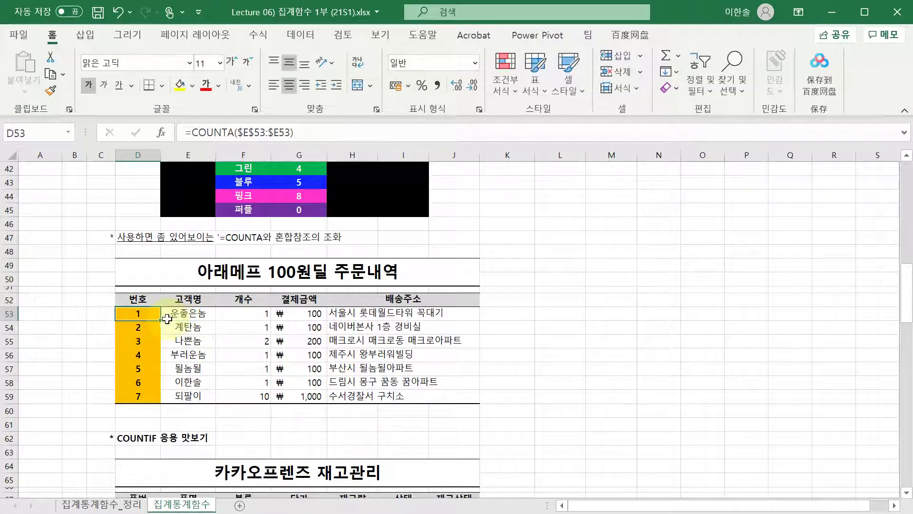
- Fill D53's COUNTA numbering formula down to D59 without formatting
{"action": "left_click_drag", "start_coordinate": [162, 323], "coordinate": [154, 374]}
{"action": "left_click", "coordinate": [174, 325]}
{"action": "left_click", "coordinate": [156, 318]}
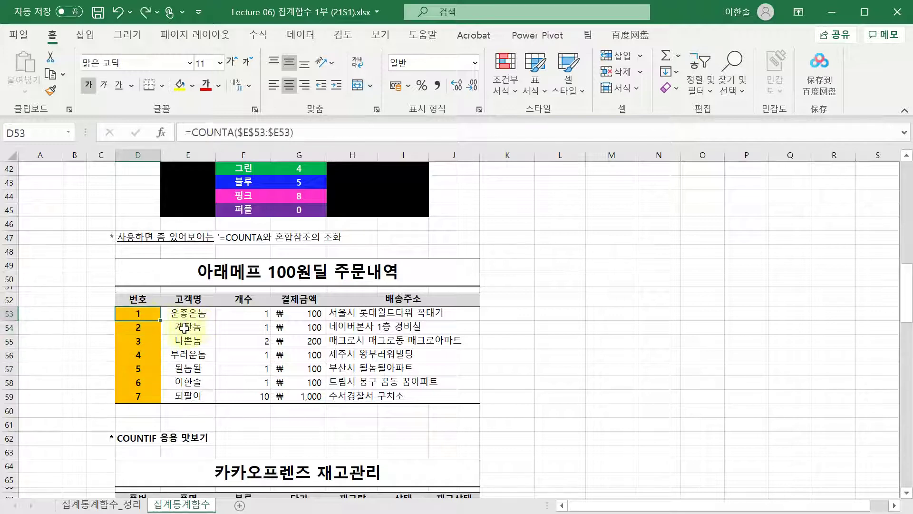
{"action": "left_click_drag", "start_coordinate": [160, 321], "coordinate": [156, 402]}
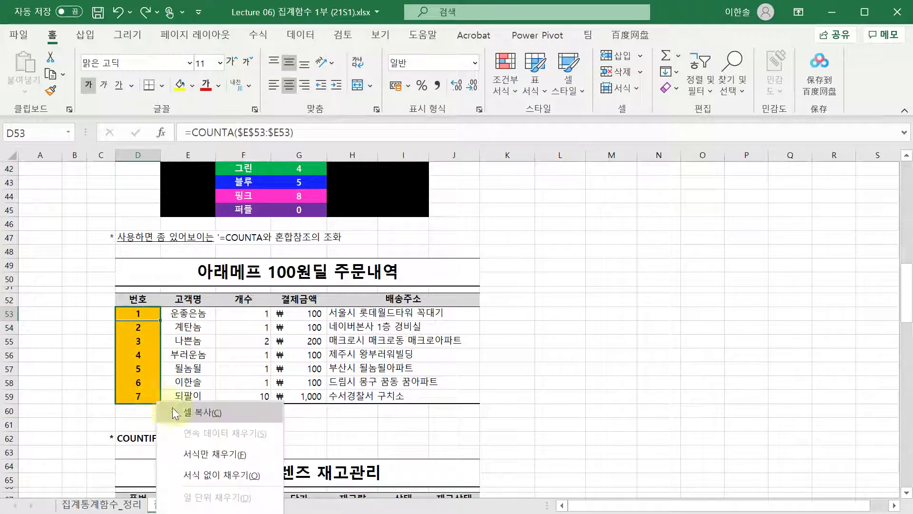
{"action": "left_click", "coordinate": [188, 474]}
{"action": "left_click", "coordinate": [243, 411]}
- Step through D53 to D59 with F2 to verify each cell's expanding counting range
{"action": "left_click", "coordinate": [138, 313]}
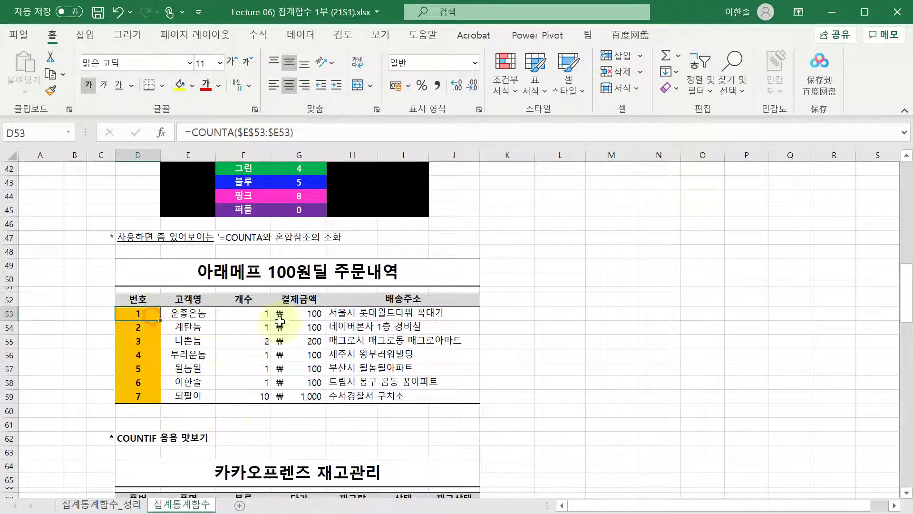
{"action": "key", "text": "Down"}
{"action": "key", "text": "Up"}
{"action": "key", "text": "F2"}
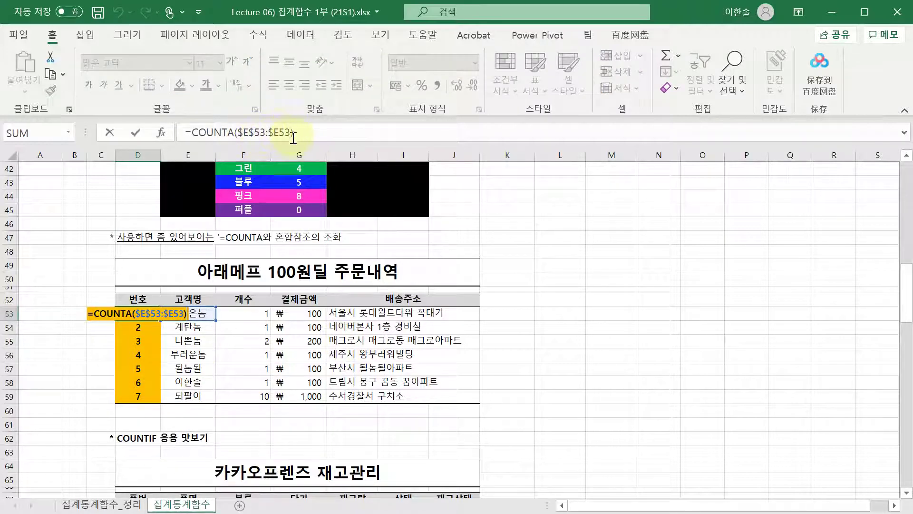
{"action": "key", "text": "Escape"}
{"action": "key", "text": "Down"}
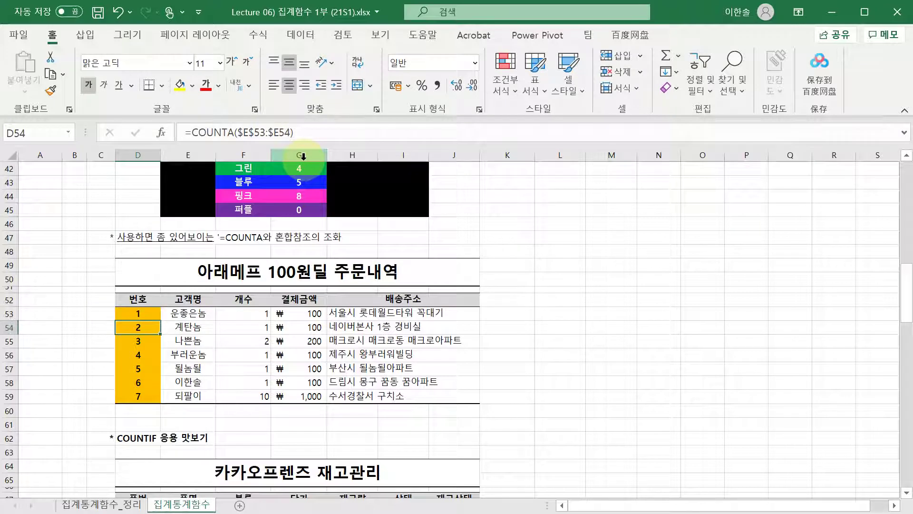
{"action": "key", "text": "F2"}
{"action": "key", "text": "Return"}
{"action": "key", "text": "F2"}
{"action": "key", "text": "Return"}
{"action": "key", "text": "F2"}
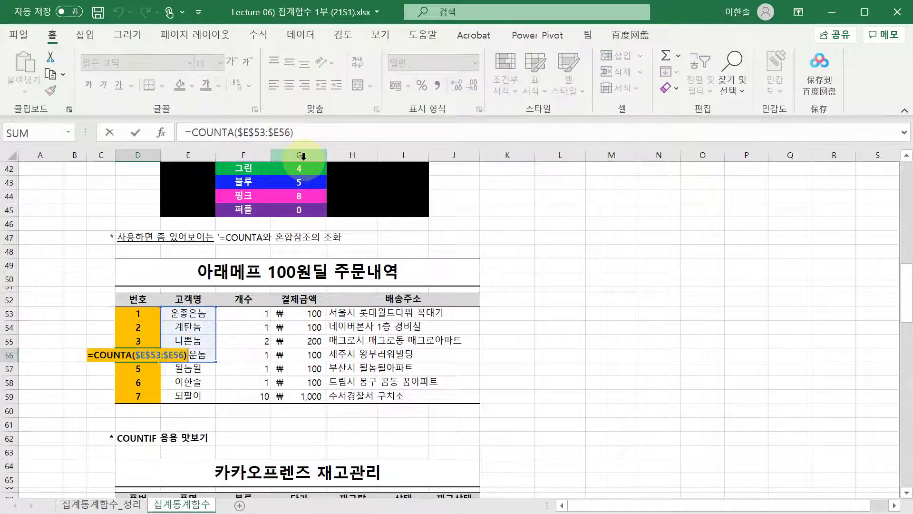
{"action": "key", "text": "Return"}
{"action": "key", "text": "F2"}
{"action": "key", "text": "Return"}
{"action": "key", "text": "F2"}
{"action": "key", "text": "Return"}
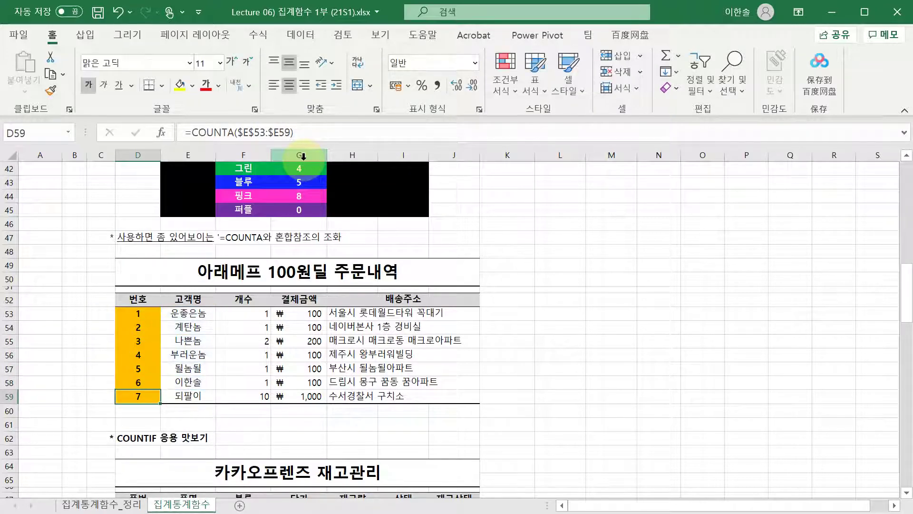
{"action": "key", "text": "F2"}
{"action": "key", "text": "Escape"}
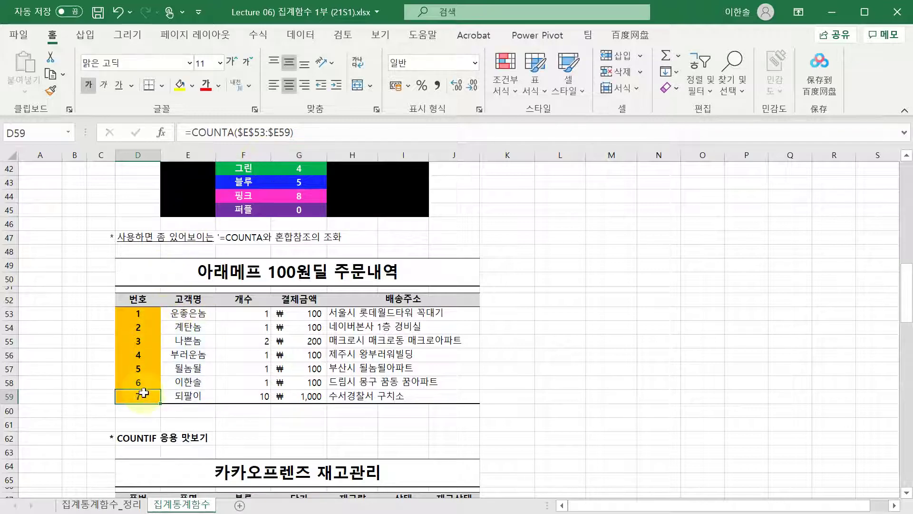
- Confirm D59 holds =COUNTA($E$53:$E59), returning 7
{"action": "left_click_drag", "start_coordinate": [145, 392], "coordinate": [186, 395]}
{"action": "double_click", "coordinate": [143, 394]}
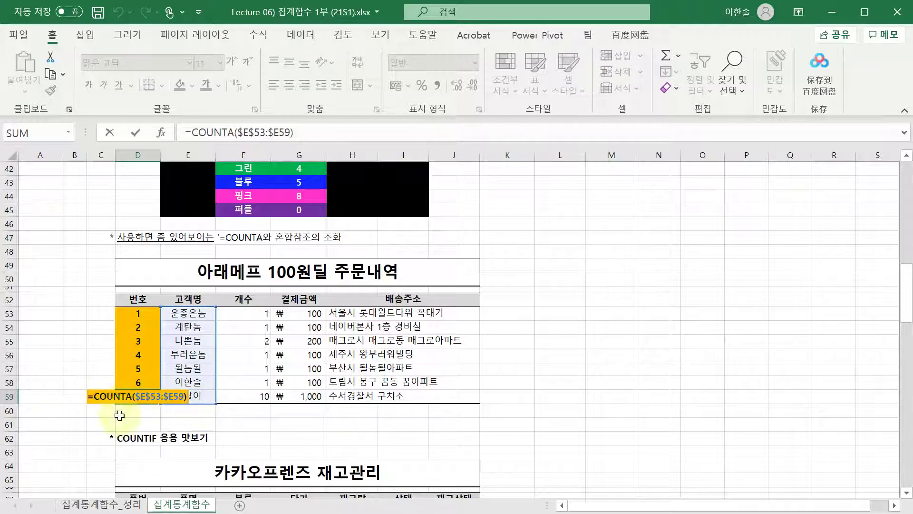
{"action": "key", "text": "ctrl+Return"}
{"action": "double_click", "coordinate": [138, 399]}
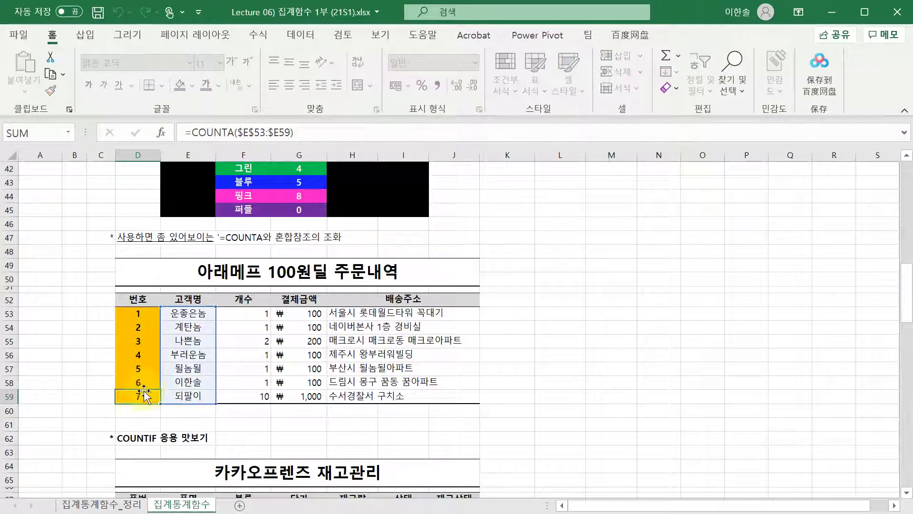
{"action": "key", "text": "Escape"}
{"action": "key", "text": "F2"}
{"action": "key", "text": "Escape"}
- Recheck the counting ranges from D58 back up to D53, then glance at the customer name column
{"action": "key", "text": "Up"}
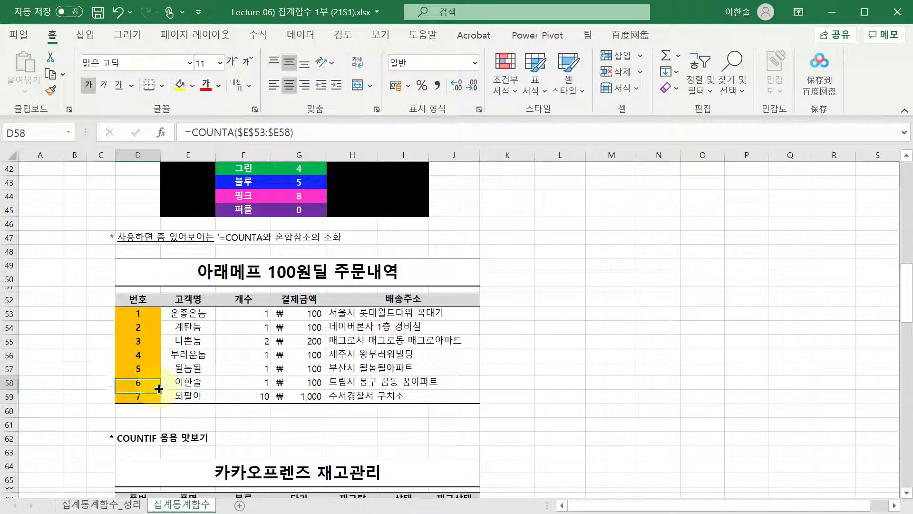
{"action": "key", "text": "F2"}
{"action": "key", "text": "Escape"}
{"action": "key", "text": "Up"}
{"action": "key", "text": "F2"}
{"action": "key", "text": "Escape"}
{"action": "key", "text": "Up"}
{"action": "key", "text": "F2"}
{"action": "key", "text": "Escape"}
{"action": "key", "text": "Up"}
{"action": "key", "text": "F2"}
{"action": "key", "text": "Escape"}
{"action": "key", "text": "Up"}
{"action": "key", "text": "F2"}
{"action": "key", "text": "Escape"}
{"action": "key", "text": "Up"}
{"action": "key", "text": "F2"}
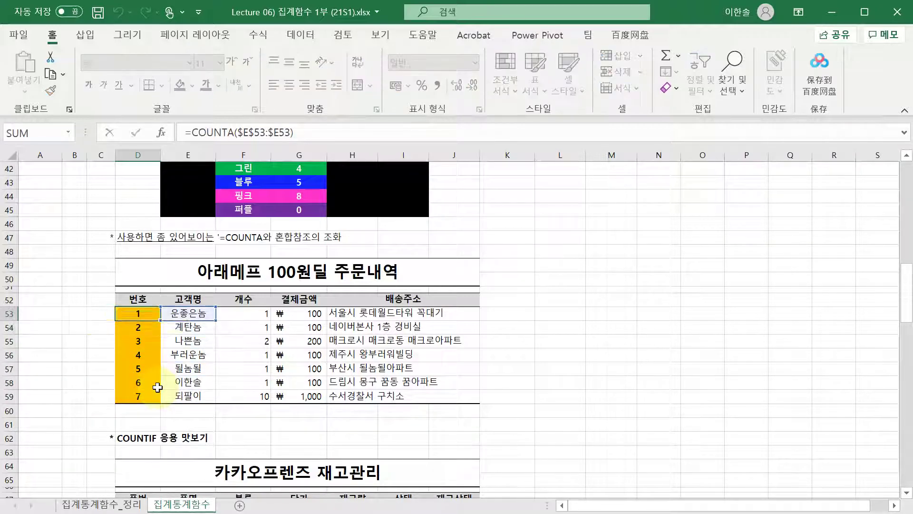
{"action": "key", "text": "Escape"}
{"action": "key", "text": "Down"}
{"action": "key", "text": "F2"}
{"action": "key", "text": "Escape"}
{"action": "key", "text": "Down"}
{"action": "key", "text": "F2"}
{"action": "key", "text": "Escape"}
{"action": "key", "text": "Up"}
{"action": "key", "text": "Right"}
{"action": "key", "text": "Down"}
{"action": "key", "text": "Down"}
{"action": "key", "text": "Down"}
{"action": "key", "text": "Down"}
{"action": "key", "text": "Down"}
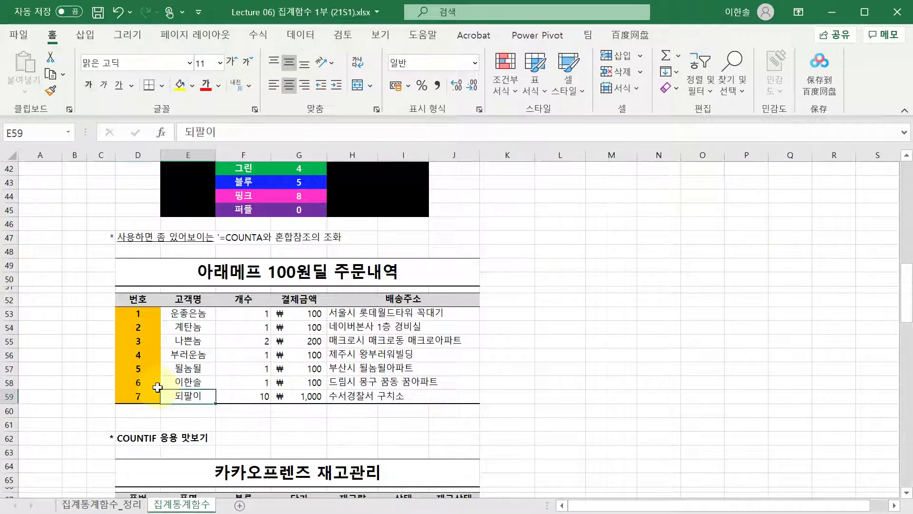
{"action": "key", "text": "Up"}
{"action": "key", "text": "Up"}
{"action": "key", "text": "Up"}
{"action": "key", "text": "Left"}
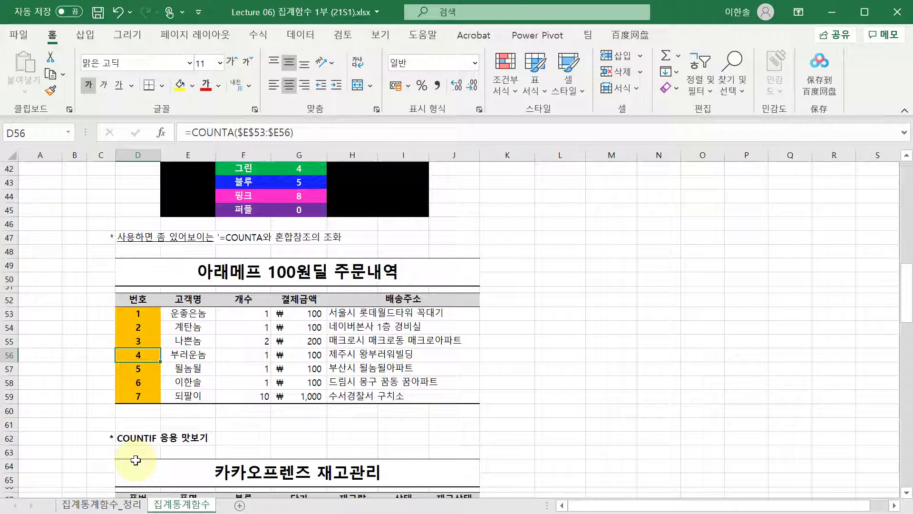
{"action": "left_click", "coordinate": [187, 356]}
{"action": "key", "text": "Delete"}
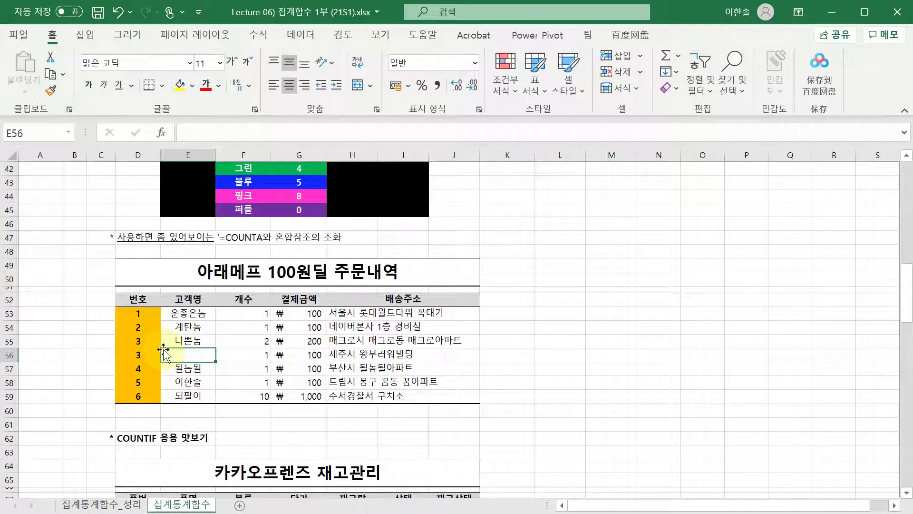
{"action": "key", "text": "Left"}
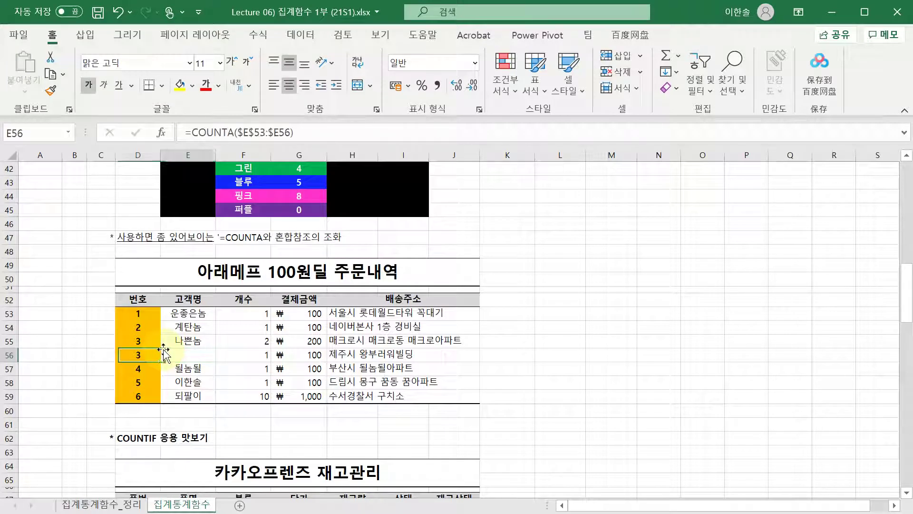
{"action": "key", "text": "ctrl+z"}
{"action": "key", "text": "Up"}
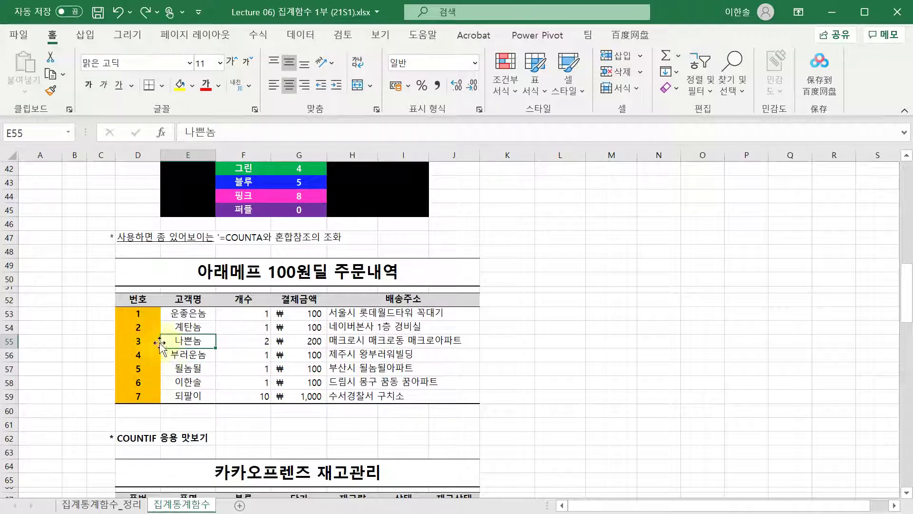
{"action": "left_click", "coordinate": [138, 328]}
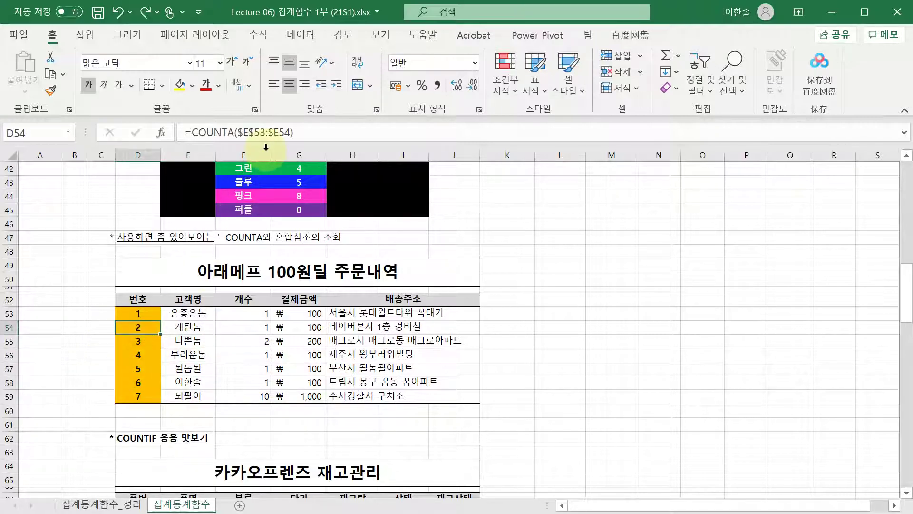
{"action": "key", "text": "Down"}
{"action": "key", "text": "Up"}
{"action": "key", "text": "Up"}
{"action": "key", "text": "Up"}
{"action": "key", "text": "Down"}
{"action": "key", "text": "Down"}
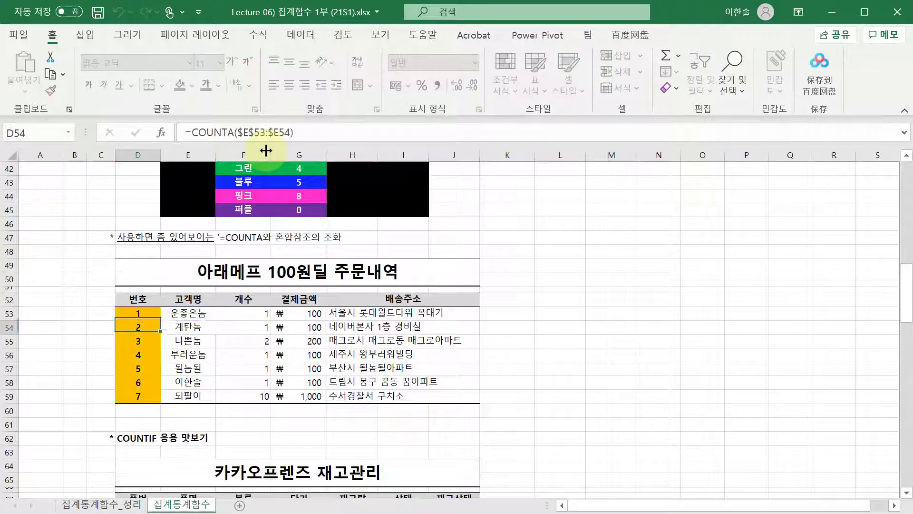
{"action": "key", "text": "Up"}
{"action": "left_click", "coordinate": [248, 134]}
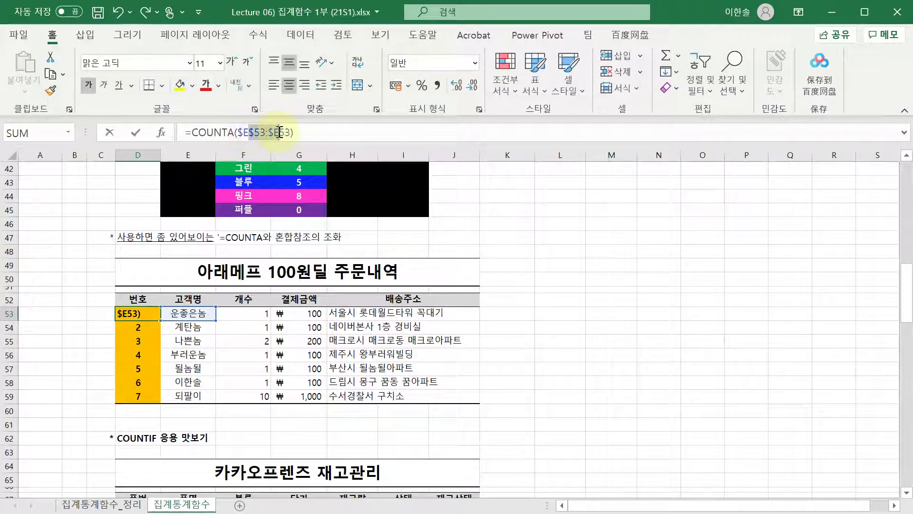
{"action": "left_click_drag", "start_coordinate": [290, 132], "coordinate": [238, 130]}
{"action": "left_click", "coordinate": [266, 134]}
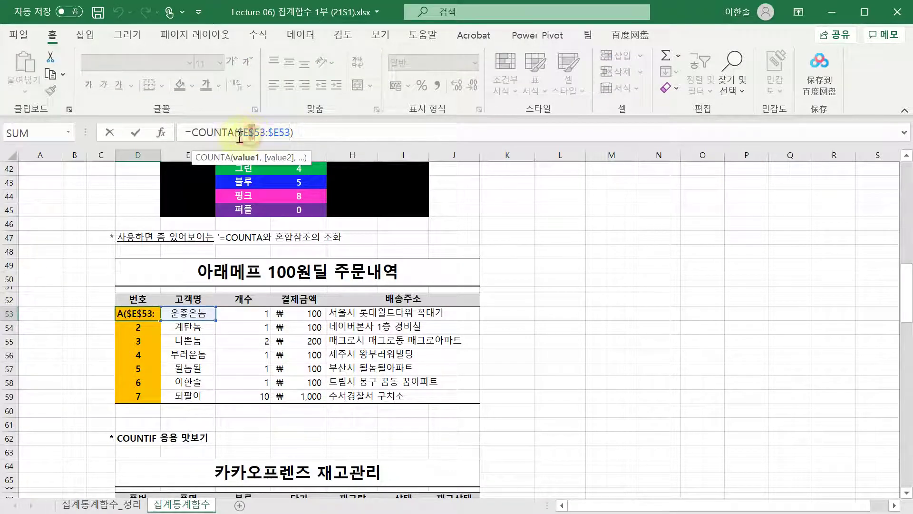
{"action": "left_click", "coordinate": [276, 134]}
{"action": "left_click", "coordinate": [256, 135]}
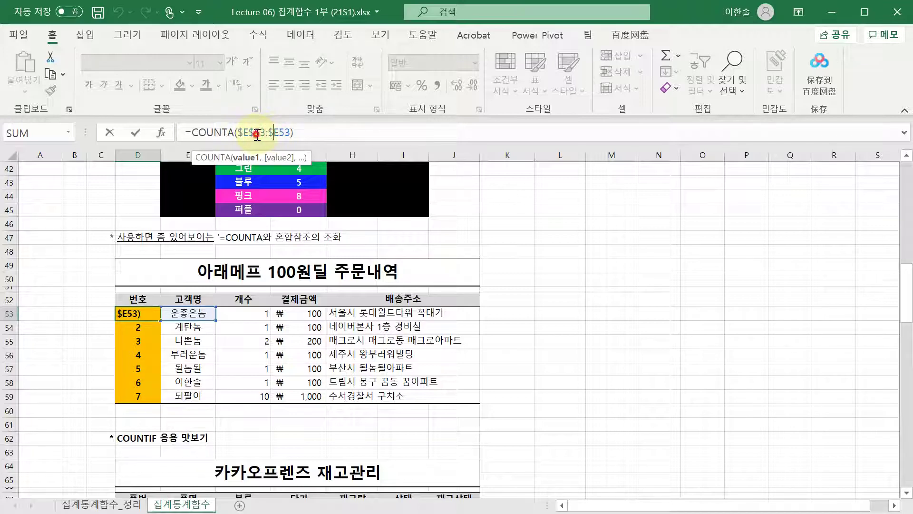
{"action": "left_click", "coordinate": [280, 135]}
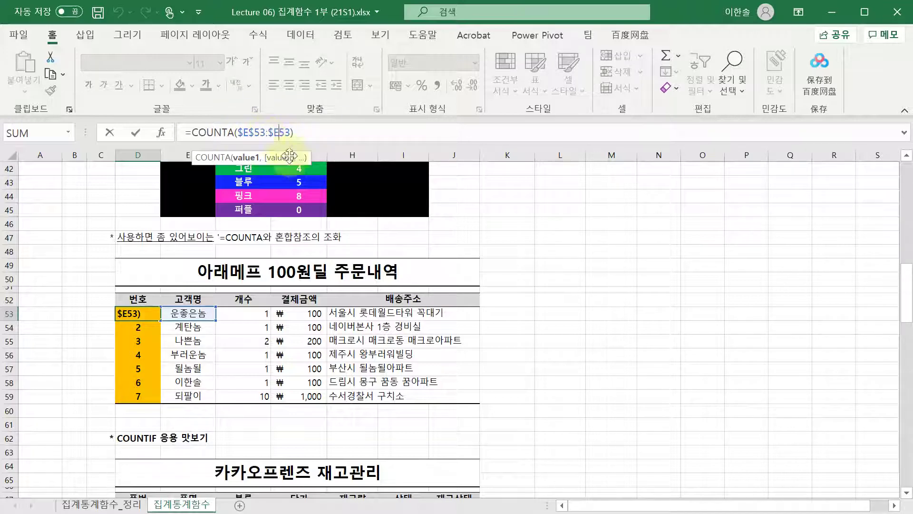
{"action": "key", "text": "Escape"}
{"action": "key", "text": "Down"}
{"action": "key", "text": "F2"}
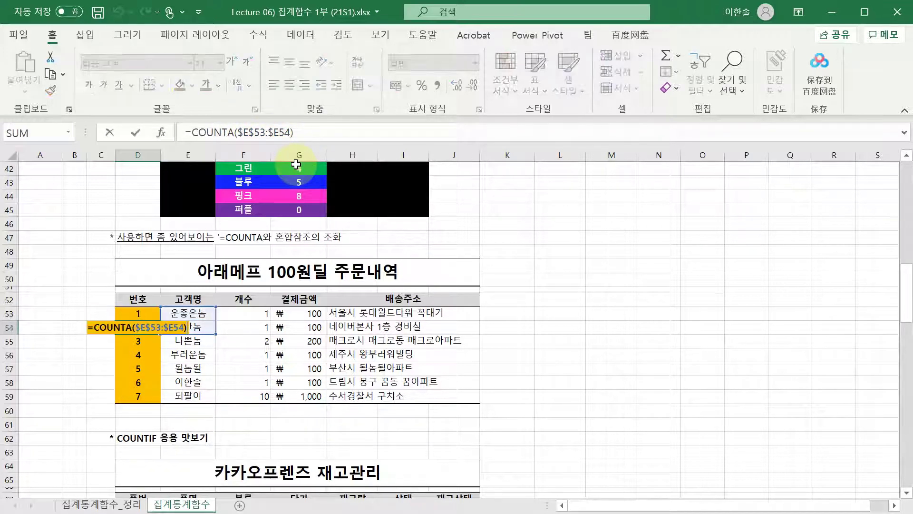
{"action": "key", "text": "Return"}
{"action": "key", "text": "Down"}
{"action": "key", "text": "Down"}
{"action": "key", "text": "F2"}
{"action": "key", "text": "Return"}
{"action": "key", "text": "Down"}
{"action": "key", "text": "F2"}
{"action": "key", "text": "Escape"}
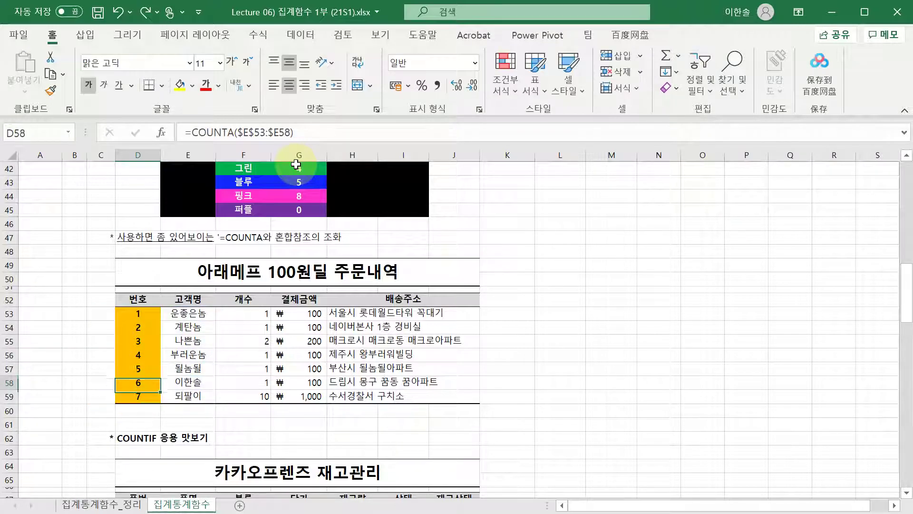
{"action": "key", "text": "Up"}
{"action": "key", "text": "F2"}
{"action": "key", "text": "Escape"}
{"action": "key", "text": "Up"}
{"action": "key", "text": "Return"}
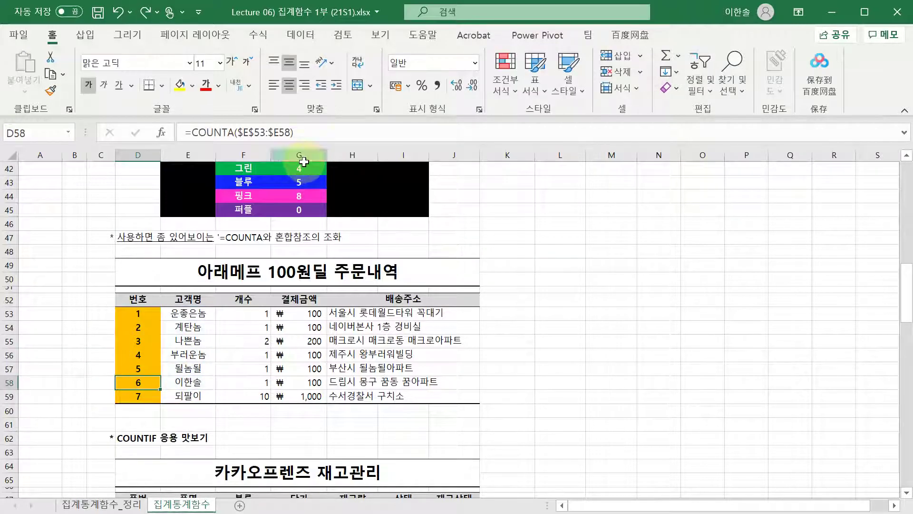
- Scroll down to the 카카오프렌즈 재고관리 table and inspect the counting formulas in the 건수 columns
{"action": "scroll", "coordinate": [237, 237], "scroll_direction": "down", "scroll_amount": 4}
{"action": "scroll", "coordinate": [237, 237], "scroll_direction": "down", "scroll_amount": 1}
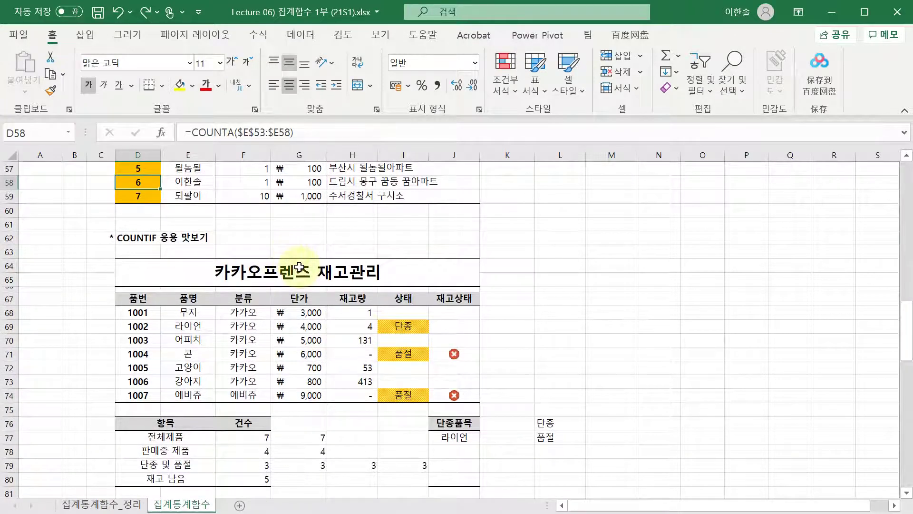
{"action": "scroll", "coordinate": [301, 276], "scroll_direction": "down", "scroll_amount": 1}
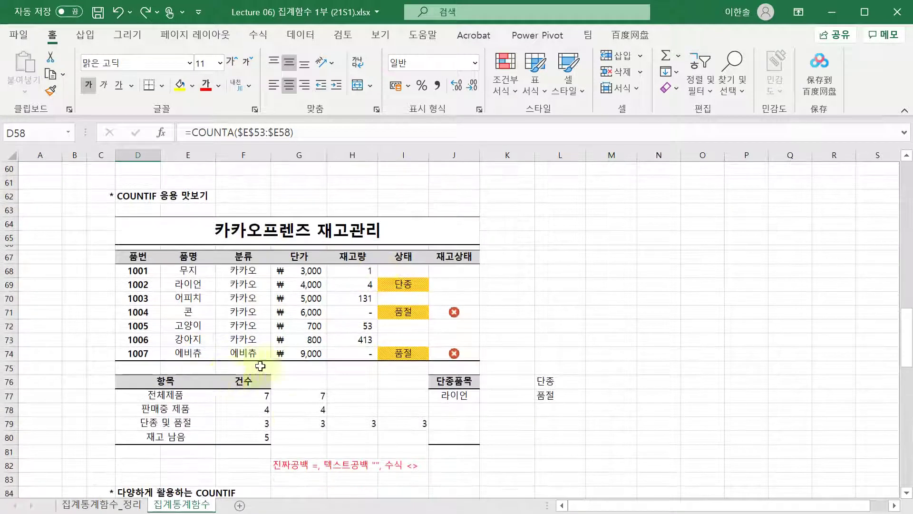
{"action": "left_click", "coordinate": [293, 421]}
{"action": "left_click", "coordinate": [288, 409]}
{"action": "left_click", "coordinate": [281, 396]}
{"action": "left_click", "coordinate": [256, 410]}
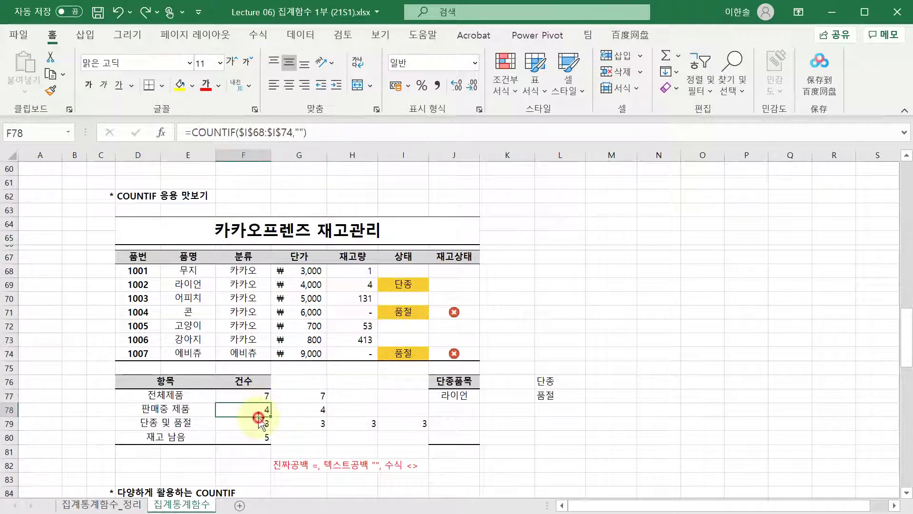
{"action": "left_click", "coordinate": [267, 396]}
{"action": "left_click", "coordinate": [351, 381]}
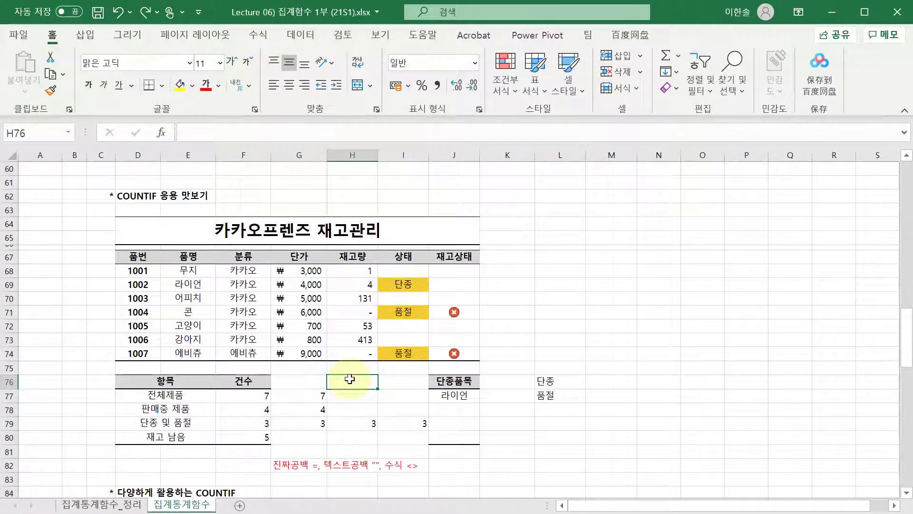
- Compare the 전체제품 COUNTIF count in F77 with the COUNTA count in G77
{"action": "key", "text": "Left"}
{"action": "key", "text": "Left"}
{"action": "key", "text": "Down"}
{"action": "key", "text": "Right"}
{"action": "key", "text": "Up"}
{"action": "key", "text": "Left"}
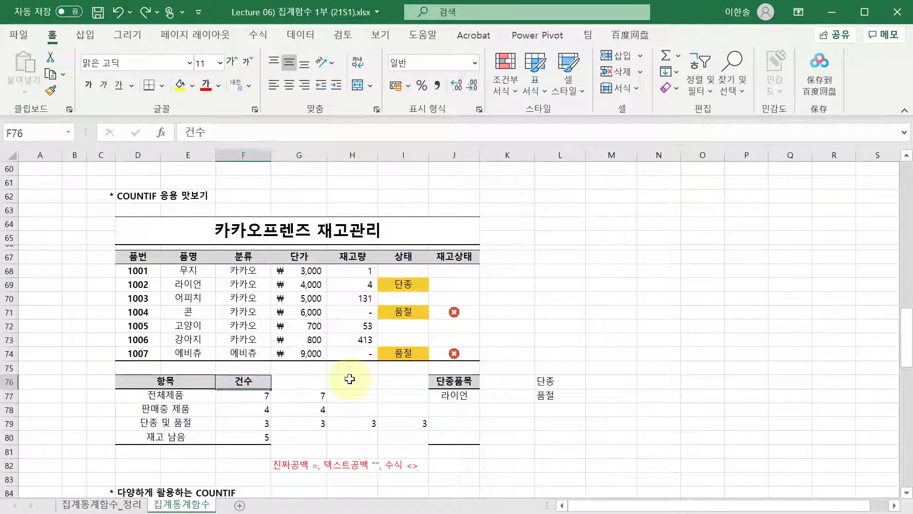
{"action": "key", "text": "Left"}
{"action": "key", "text": "Down"}
{"action": "key", "text": "Right"}
{"action": "key", "text": "Left"}
{"action": "key", "text": "Right"}
{"action": "key", "text": "Left"}
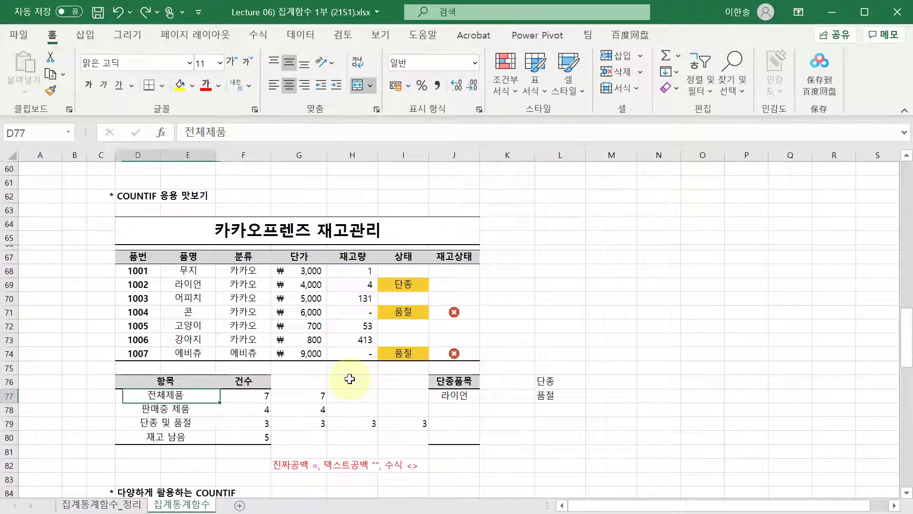
{"action": "key", "text": "Right"}
{"action": "key", "text": "Right"}
{"action": "key", "text": "Left"}
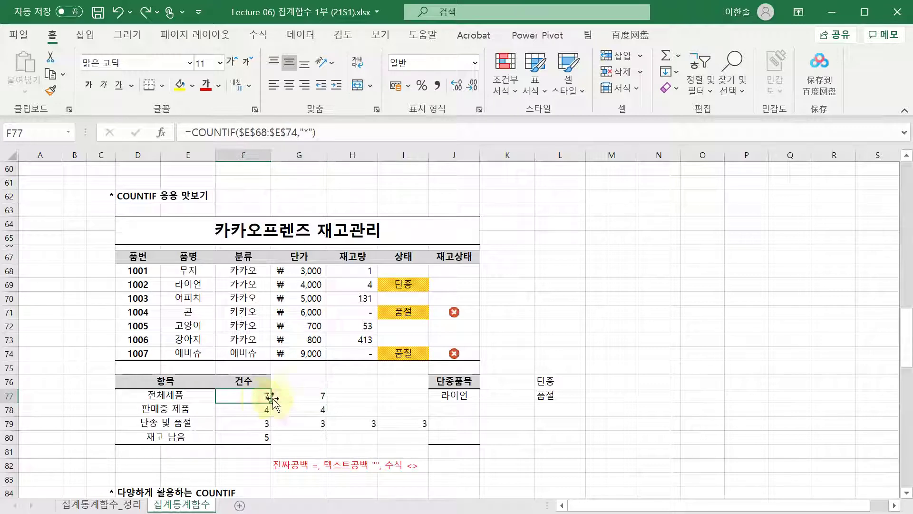
{"action": "key", "text": "Right"}
- Give G77's COUNTA result a yellow fill and review its formula without changing it
{"action": "left_click", "coordinate": [179, 84]}
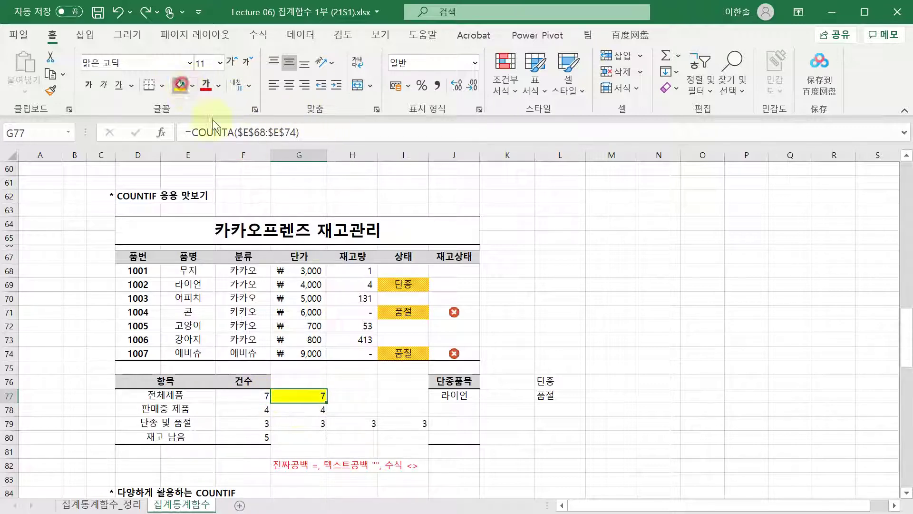
{"action": "key", "text": "Up"}
{"action": "key", "text": "Up"}
{"action": "key", "text": "Up"}
{"action": "key", "text": "Up"}
{"action": "key", "text": "Up"}
{"action": "key", "text": "Right"}
{"action": "left_click", "coordinate": [309, 405]}
{"action": "key", "text": "Up"}
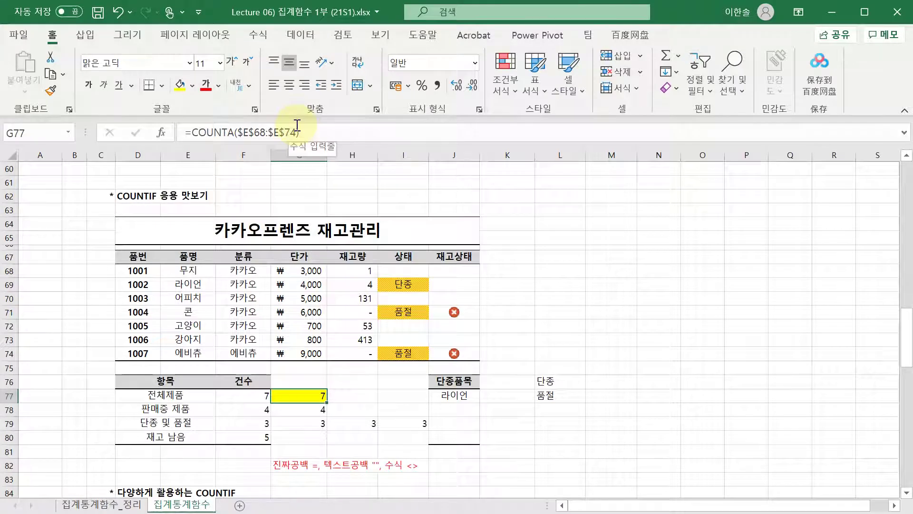
{"action": "left_click", "coordinate": [297, 125]}
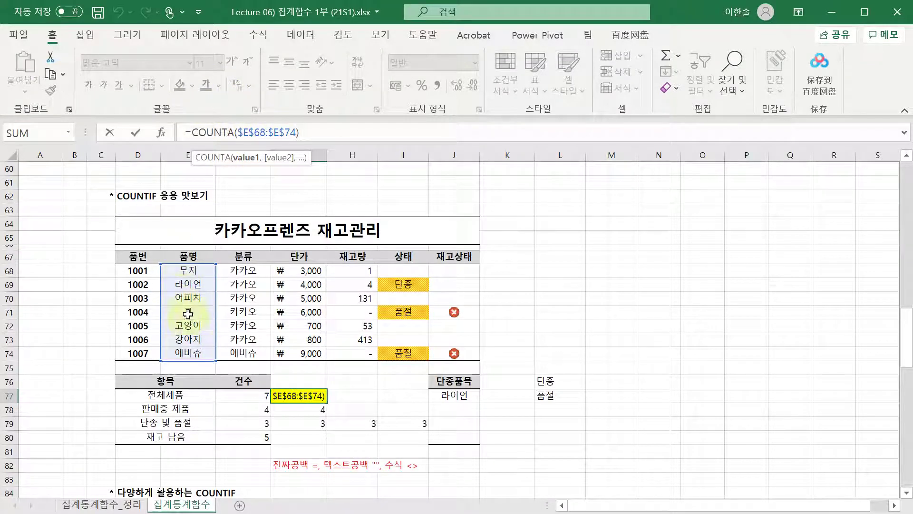
{"action": "key", "text": "ctrl+Return"}
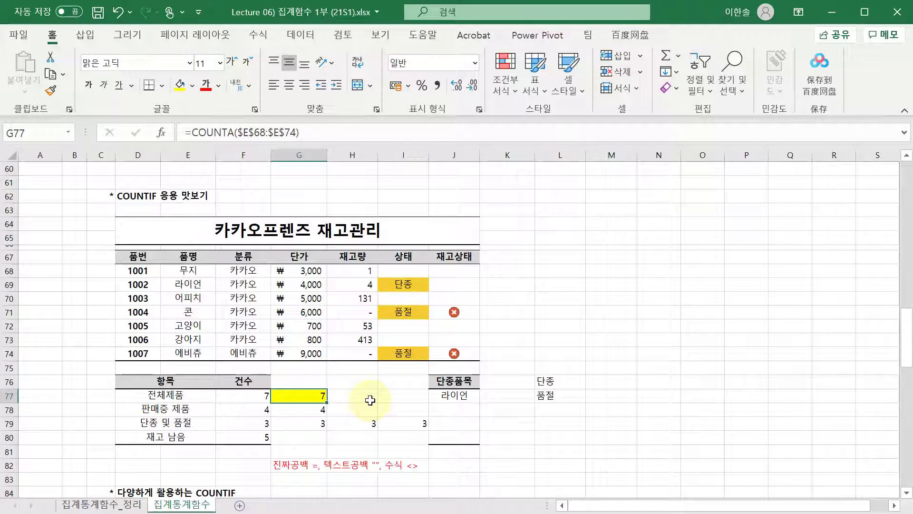
- Retype the "*" wildcard criterion in F77's COUNTIF formula and confirm it
{"action": "key", "text": "Left"}
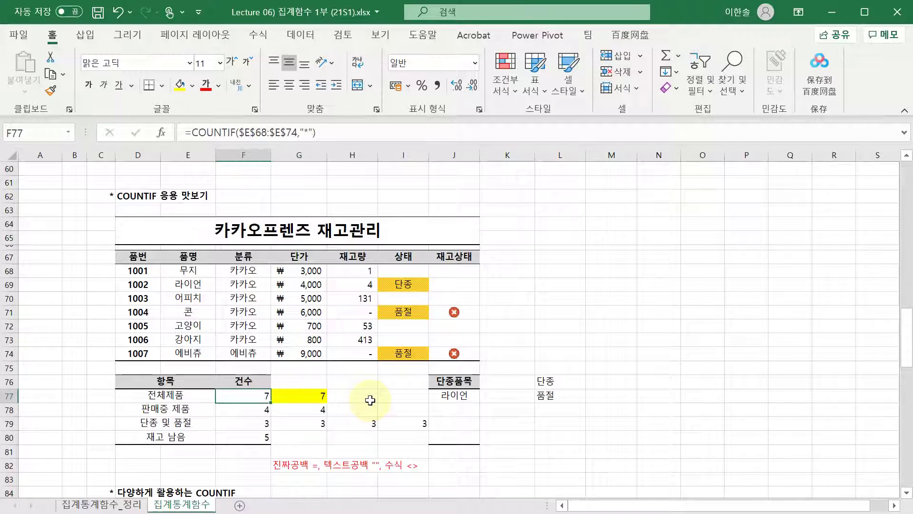
{"action": "left_click", "coordinate": [328, 135]}
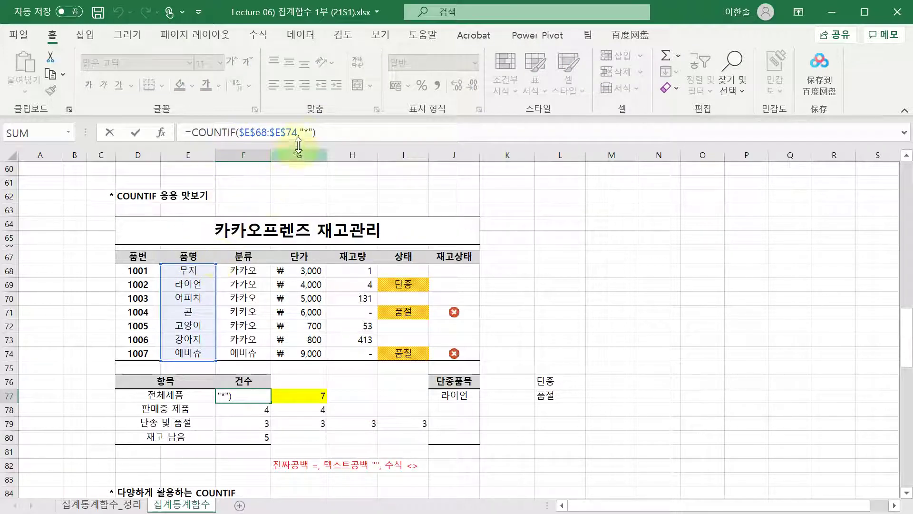
{"action": "left_click_drag", "start_coordinate": [299, 133], "coordinate": [312, 135]}
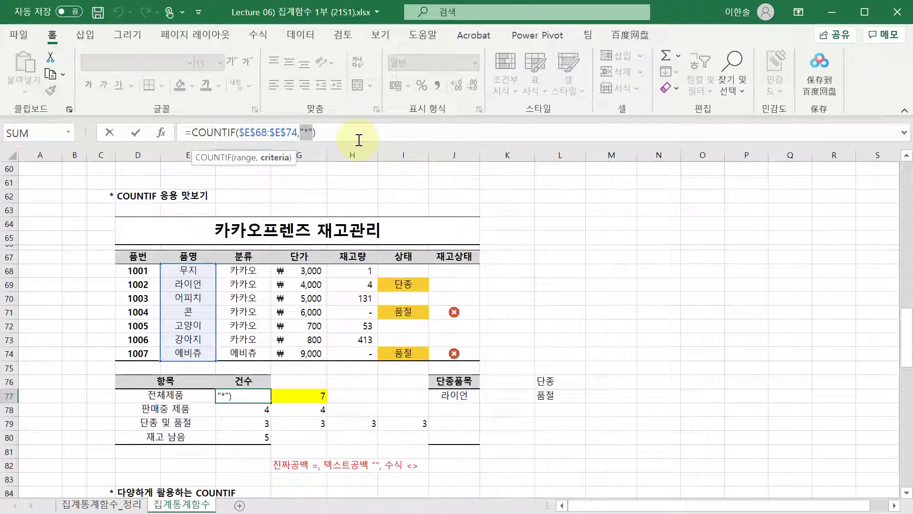
{"action": "key", "text": "Right"}
{"action": "key", "text": "BackSpace"}
{"action": "type", "text": "*"}
{"action": "key", "text": "ctrl+Return"}
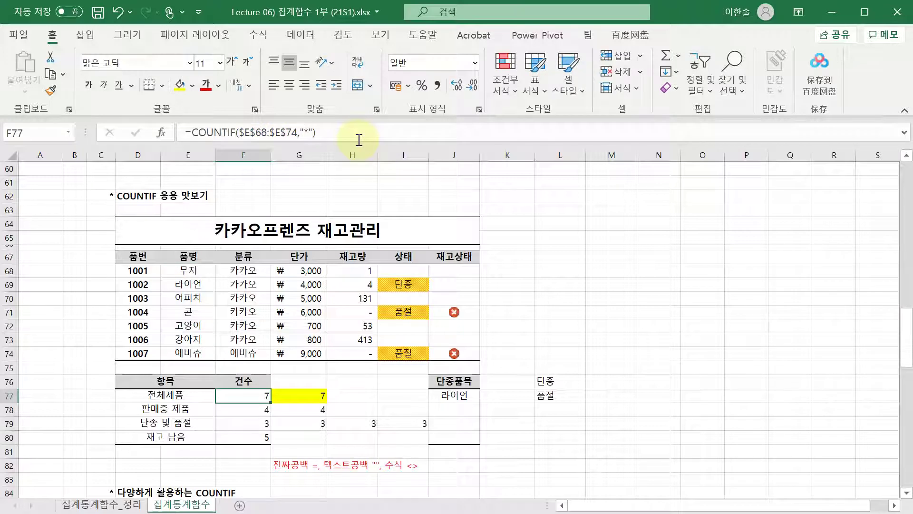
{"action": "left_click", "coordinate": [309, 138]}
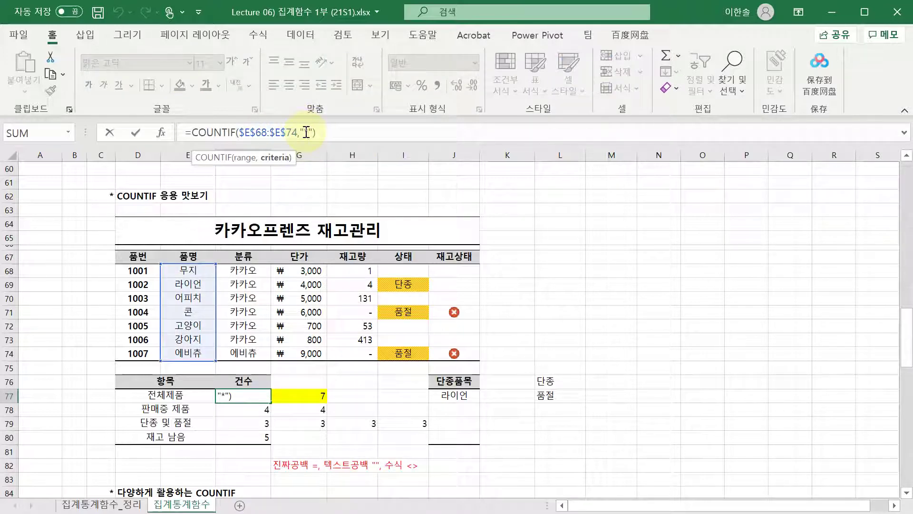
{"action": "left_click_drag", "start_coordinate": [306, 132], "coordinate": [309, 132]}
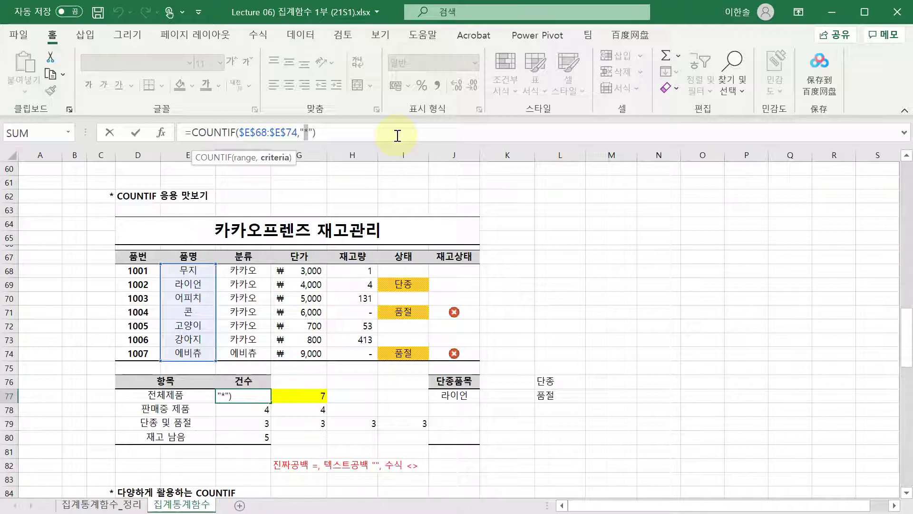
- Enter the note 'asterisk' in H77 beside the 전체제품 counts
{"action": "key", "text": "Tab"}
{"action": "key", "text": "Tab"}
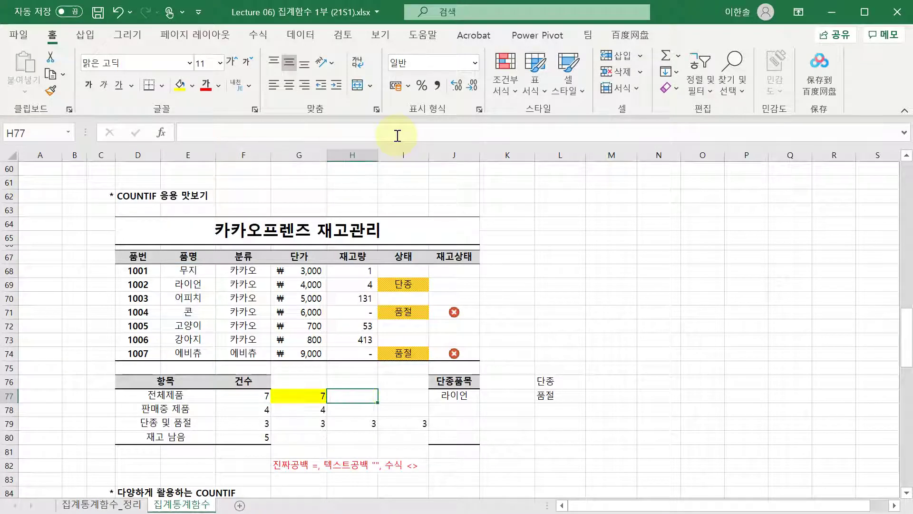
{"action": "type", "text": "a"}
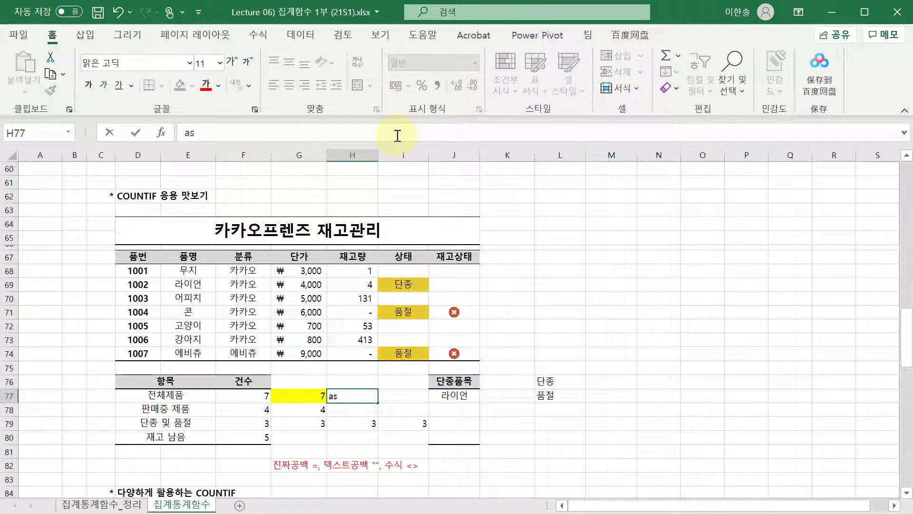
{"action": "type", "text": "s"}
{"action": "key", "text": "BackSpace"}
{"action": "key", "text": "BackSpace"}
{"action": "type", "text": "asterisk"}
{"action": "key", "text": "Return"}
- Reopen F77's COUNTIF formula and point out its "*" wildcard criterion
{"action": "key", "text": "Up"}
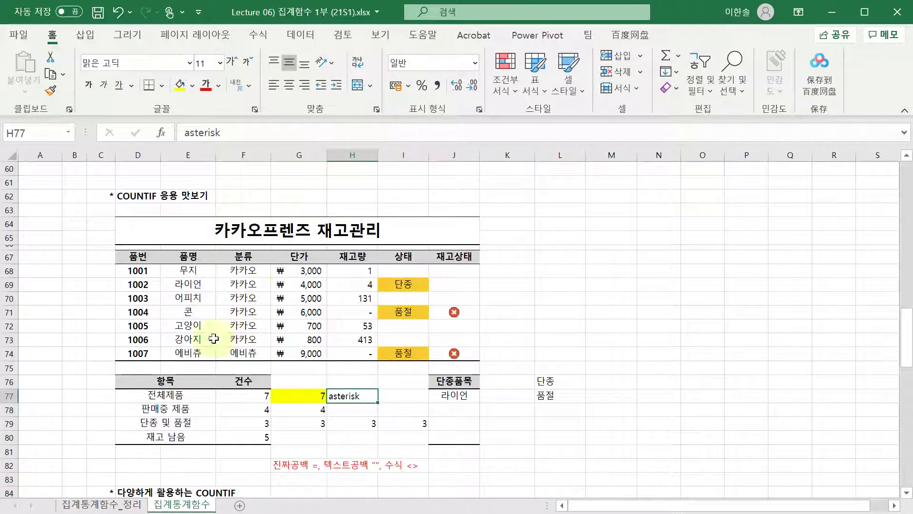
{"action": "left_click", "coordinate": [237, 397]}
{"action": "double_click", "coordinate": [237, 398]}
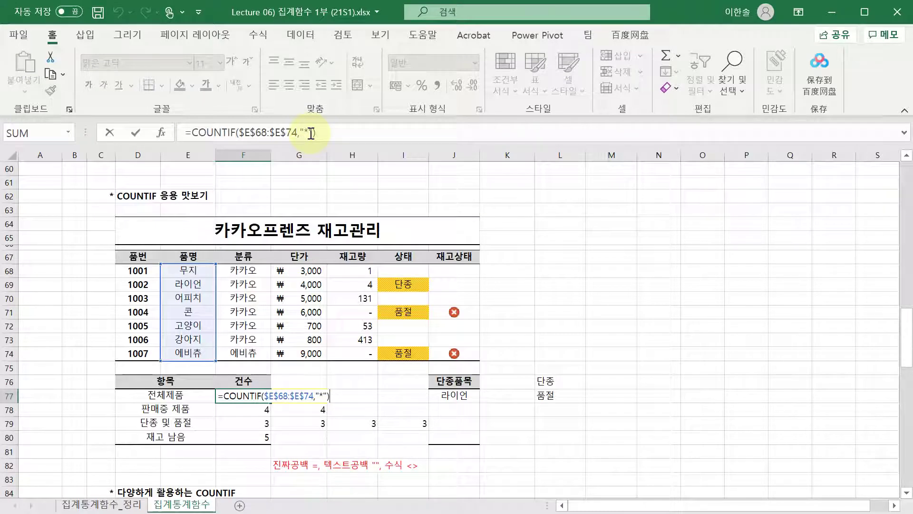
{"action": "left_click", "coordinate": [305, 133]}
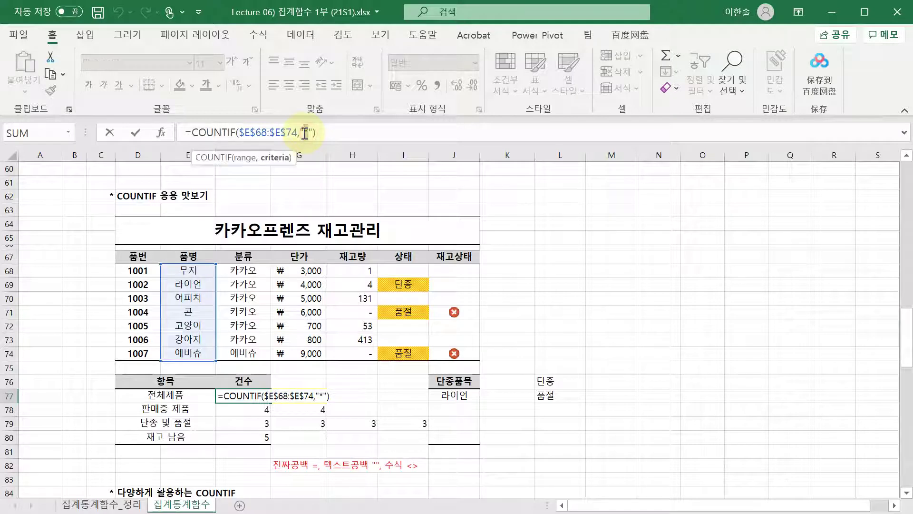
{"action": "left_click", "coordinate": [305, 133]}
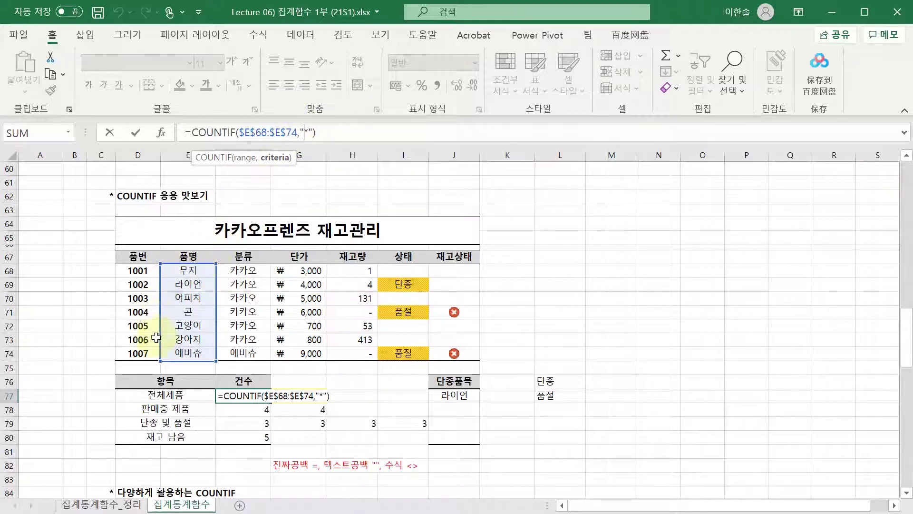
- Review F77's COUNTIF range while it counts only 6 product names
{"action": "left_click", "coordinate": [209, 322]}
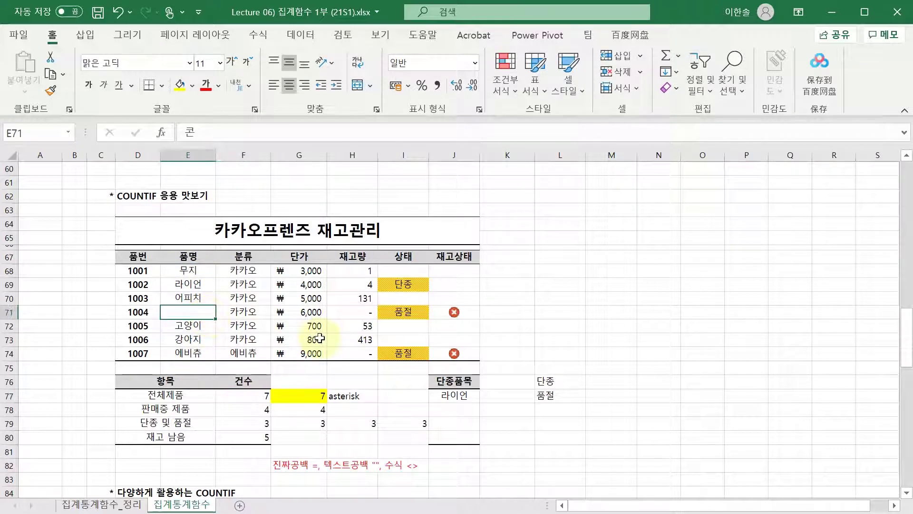
{"action": "double_click", "coordinate": [266, 395]}
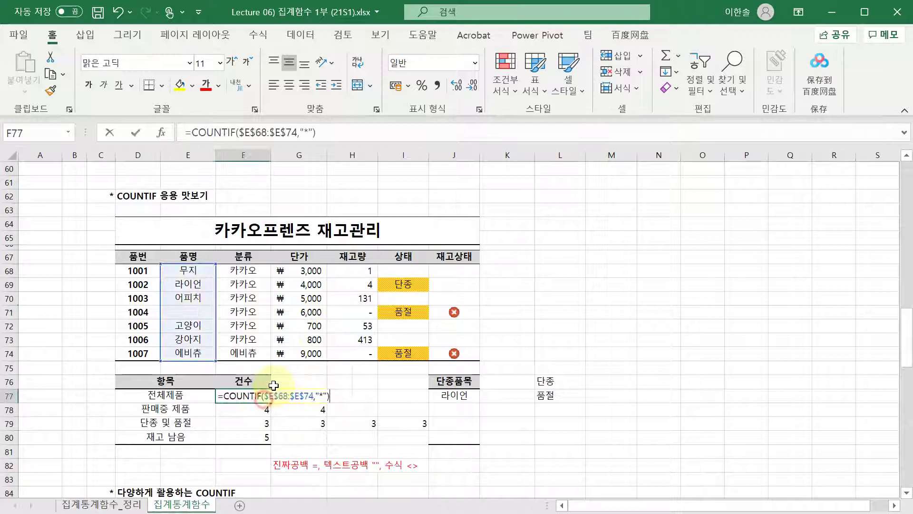
{"action": "left_click", "coordinate": [310, 135]}
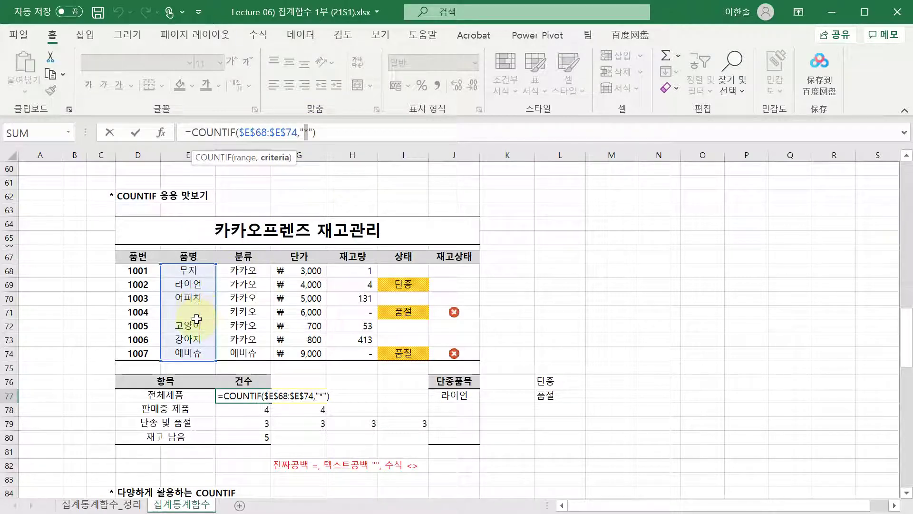
{"action": "key", "text": "ctrl+Return"}
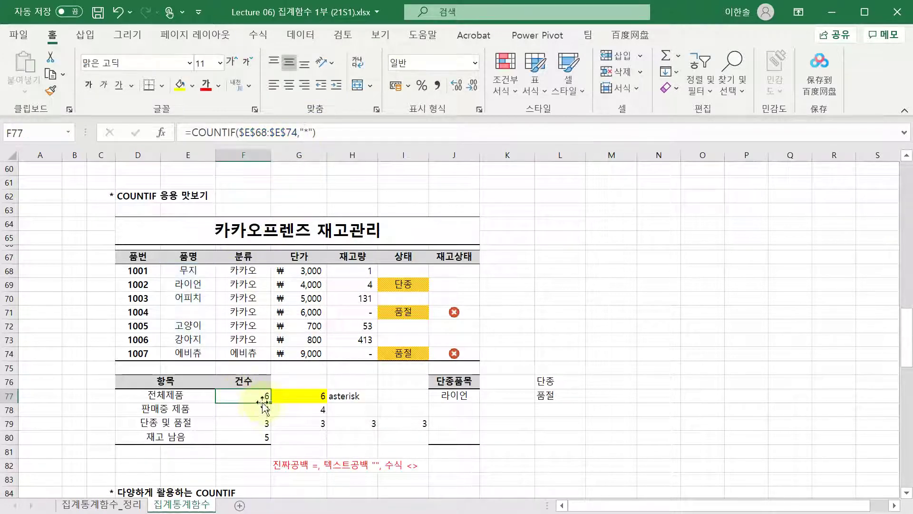
{"action": "double_click", "coordinate": [261, 395]}
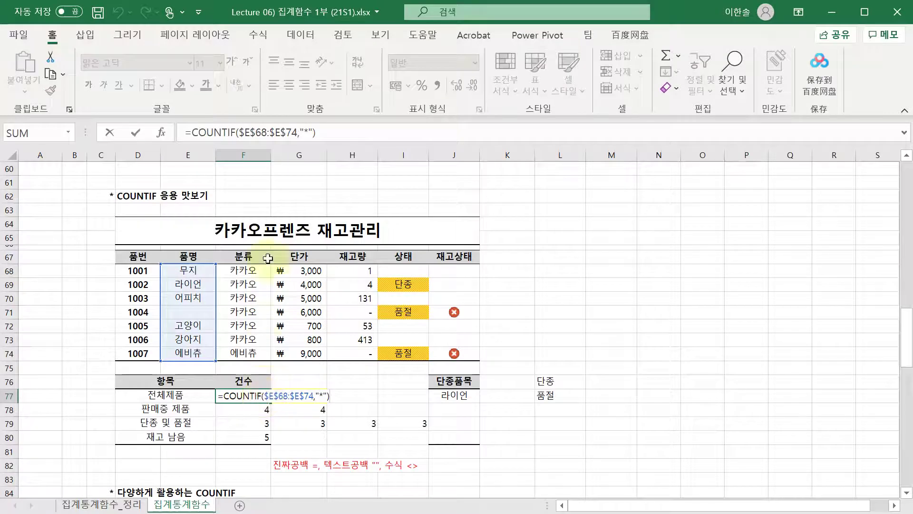
{"action": "key", "text": "Escape"}
- Undo to restore 콘 in E71 and recheck F77's COUNTIF total
{"action": "left_click", "coordinate": [297, 394]}
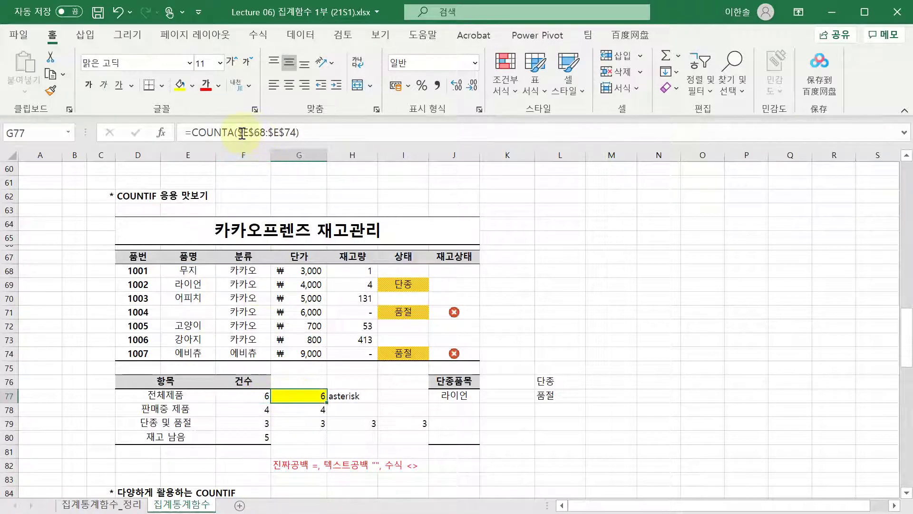
{"action": "left_click", "coordinate": [244, 393]}
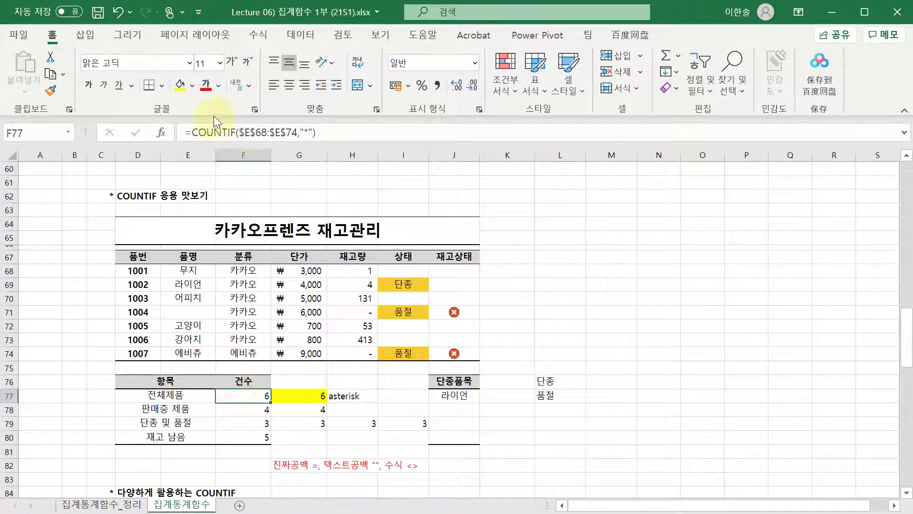
{"action": "key", "text": "ctrl+z"}
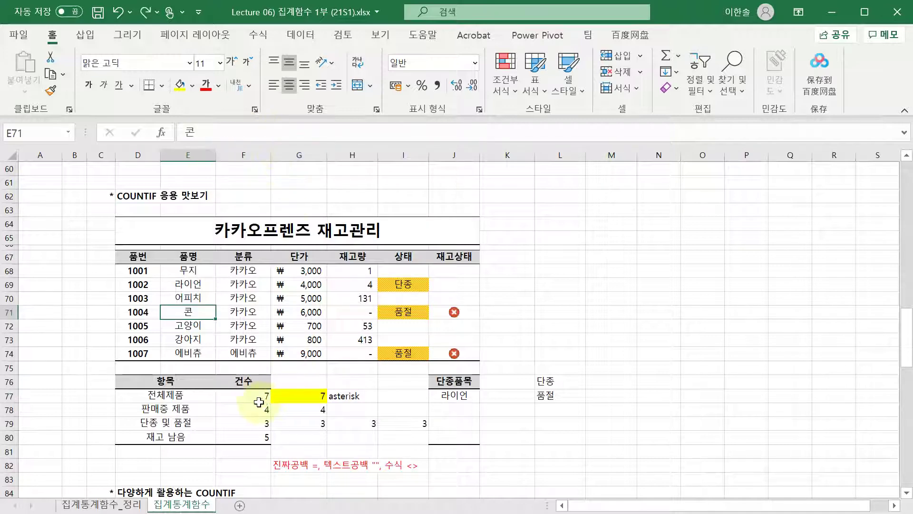
{"action": "left_click", "coordinate": [260, 397]}
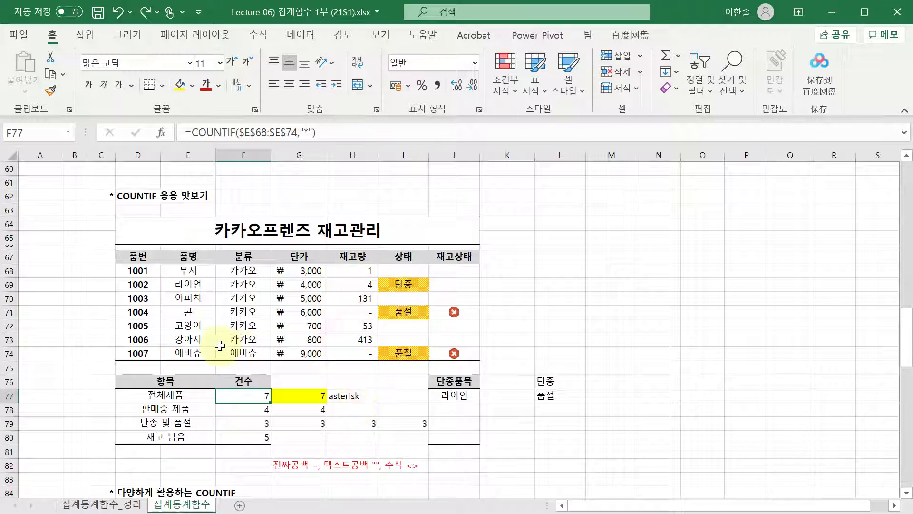
{"action": "left_click", "coordinate": [307, 135]}
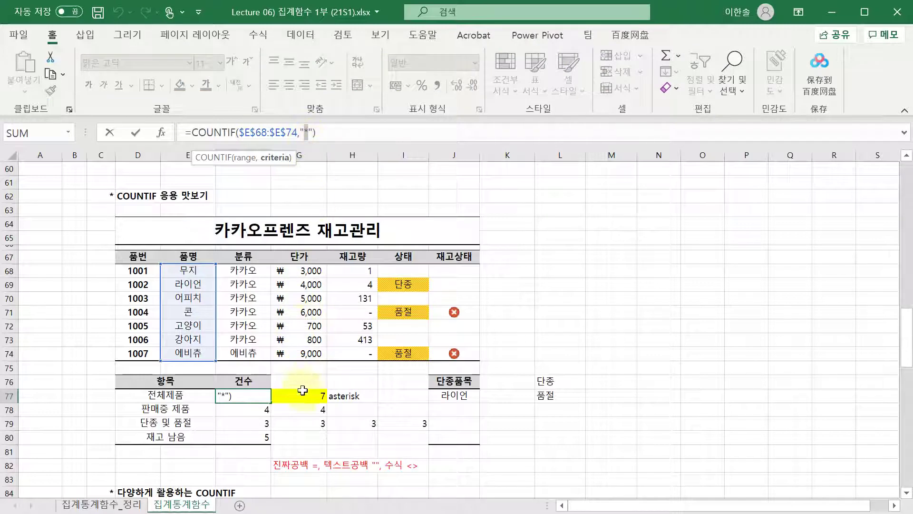
{"action": "left_click", "coordinate": [259, 408]}
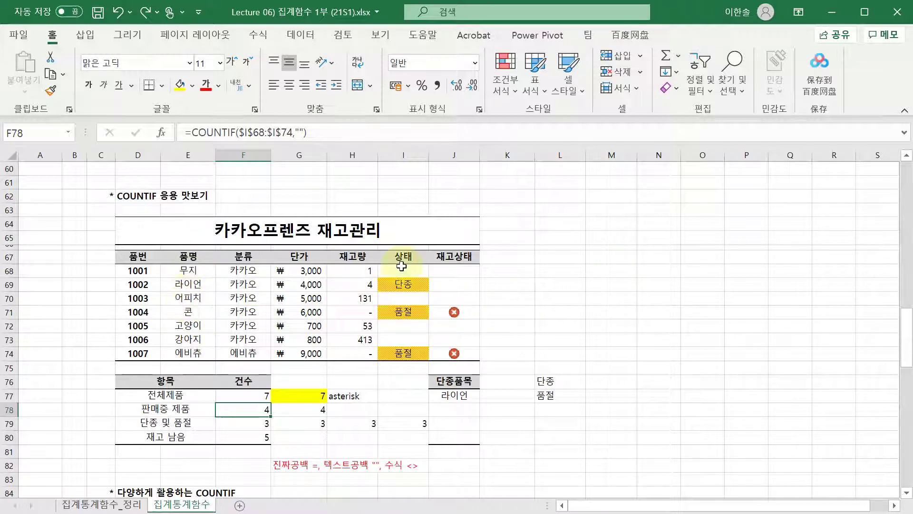
{"action": "left_click_drag", "start_coordinate": [403, 271], "coordinate": [403, 367]}
{"action": "left_click", "coordinate": [410, 284]}
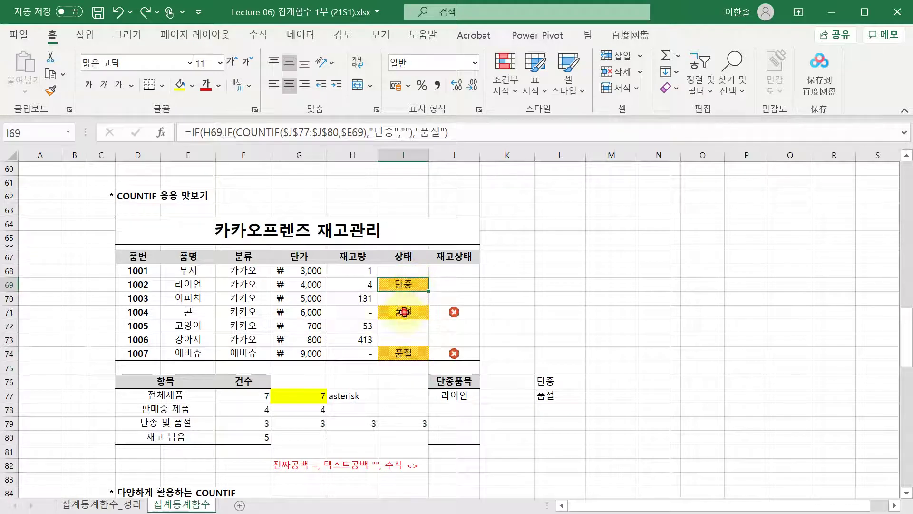
{"action": "left_click", "coordinate": [404, 312]}
{"action": "left_click", "coordinate": [404, 353]}
{"action": "left_click", "coordinate": [407, 285]}
{"action": "left_click", "coordinate": [404, 312]}
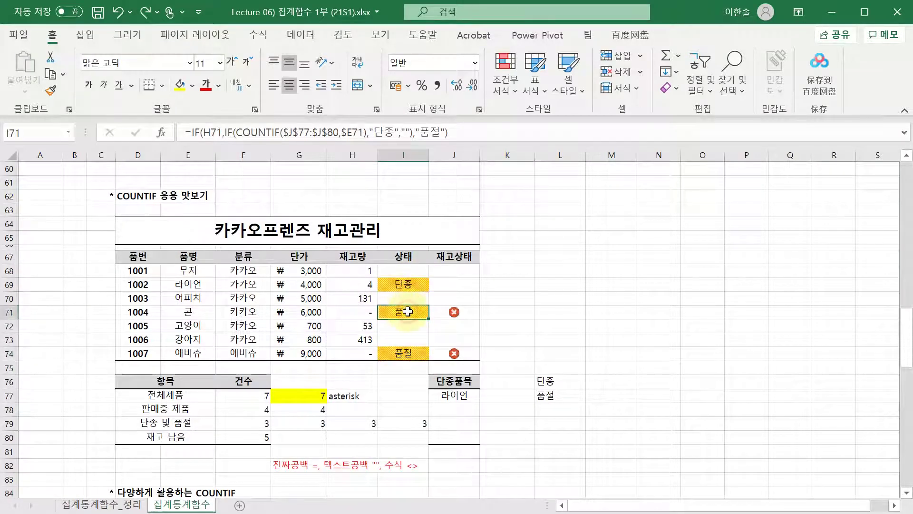
{"action": "left_click", "coordinate": [402, 356]}
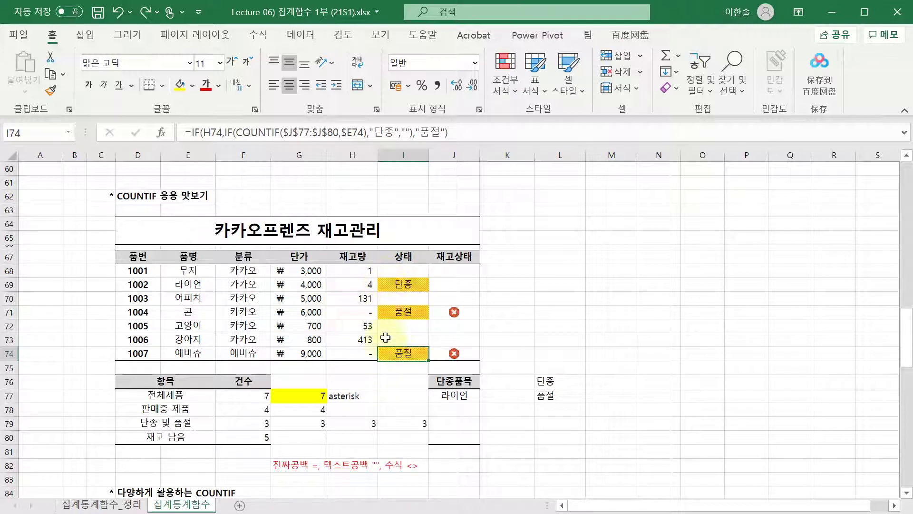
{"action": "left_click", "coordinate": [302, 410]}
{"action": "key", "text": "F2"}
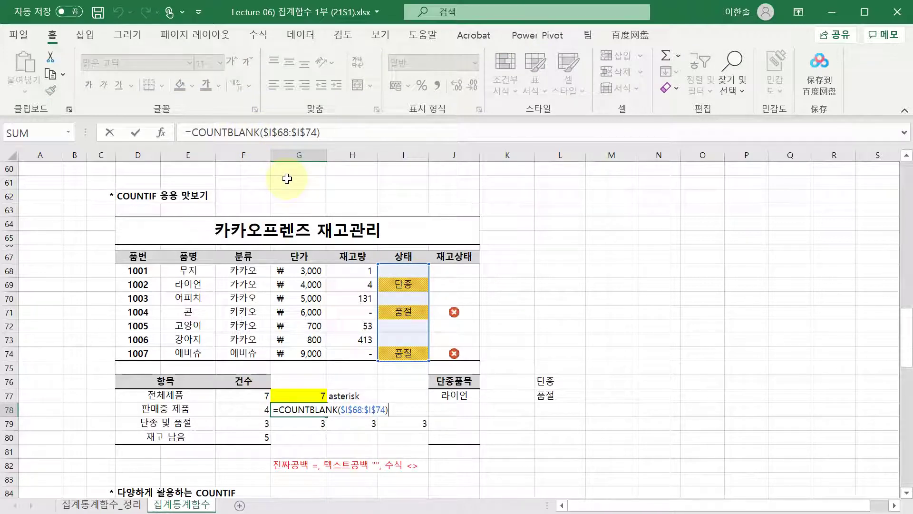
{"action": "key", "text": "Escape"}
{"action": "left_click", "coordinate": [404, 271]}
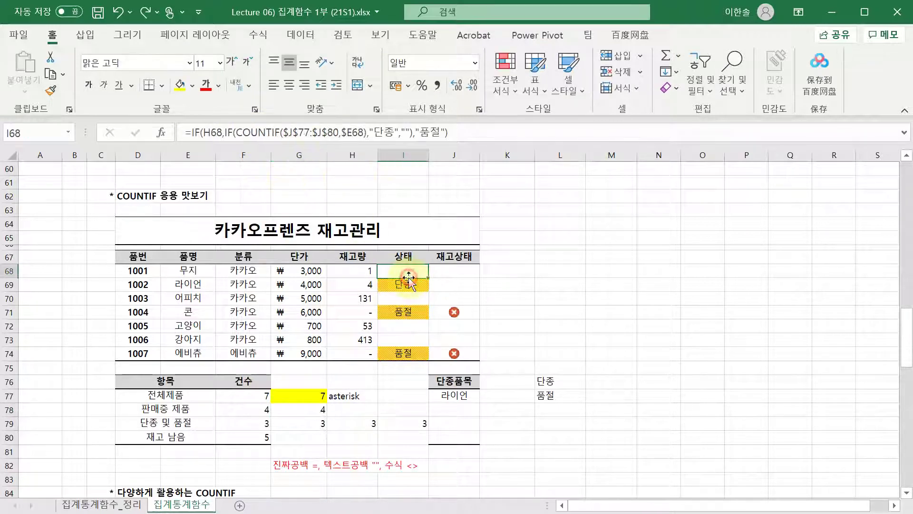
{"action": "key", "text": "F2"}
{"action": "left_click", "coordinate": [411, 297]}
{"action": "left_click", "coordinate": [410, 324]}
{"action": "key", "text": "F2"}
{"action": "left_click", "coordinate": [410, 299]}
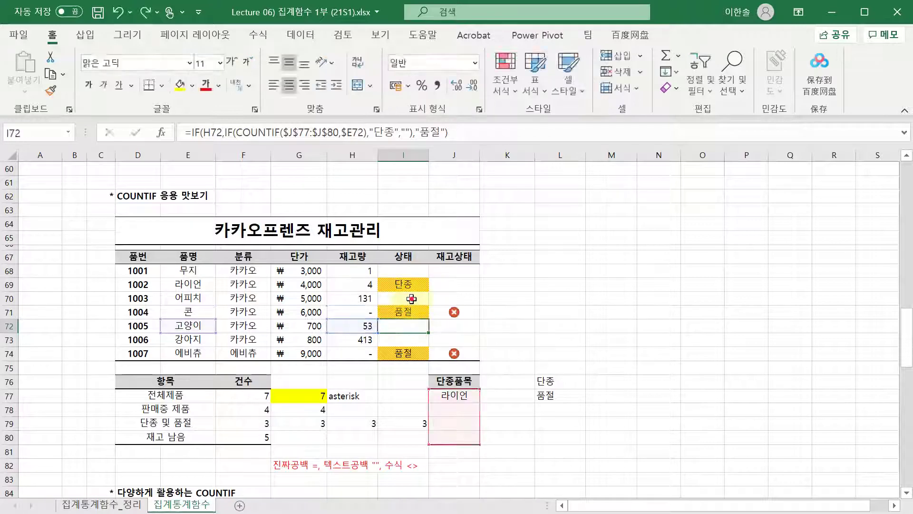
{"action": "key", "text": "F2"}
{"action": "left_click", "coordinate": [408, 331]}
{"action": "key", "text": "F2"}
{"action": "left_click", "coordinate": [408, 312]}
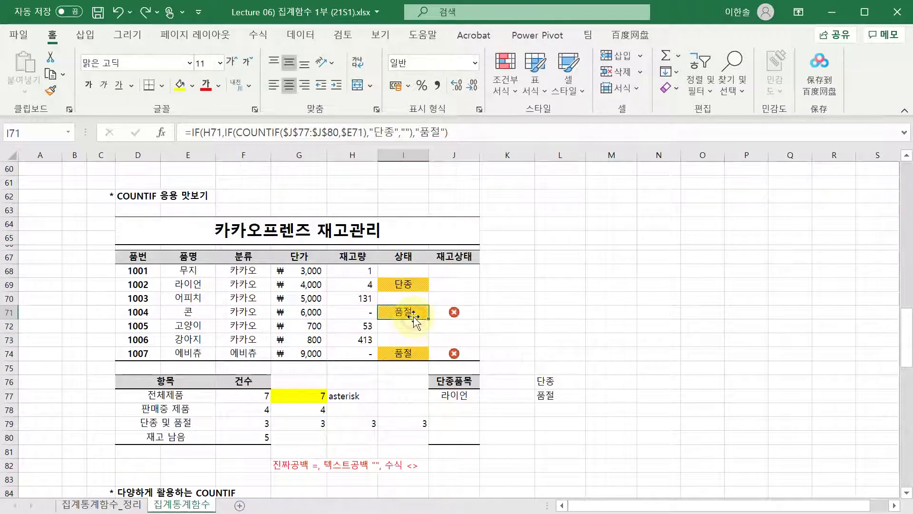
{"action": "key", "text": "F2"}
{"action": "left_click", "coordinate": [413, 284]}
{"action": "key", "text": "F2"}
{"action": "left_click", "coordinate": [413, 298]}
{"action": "key", "text": "F2"}
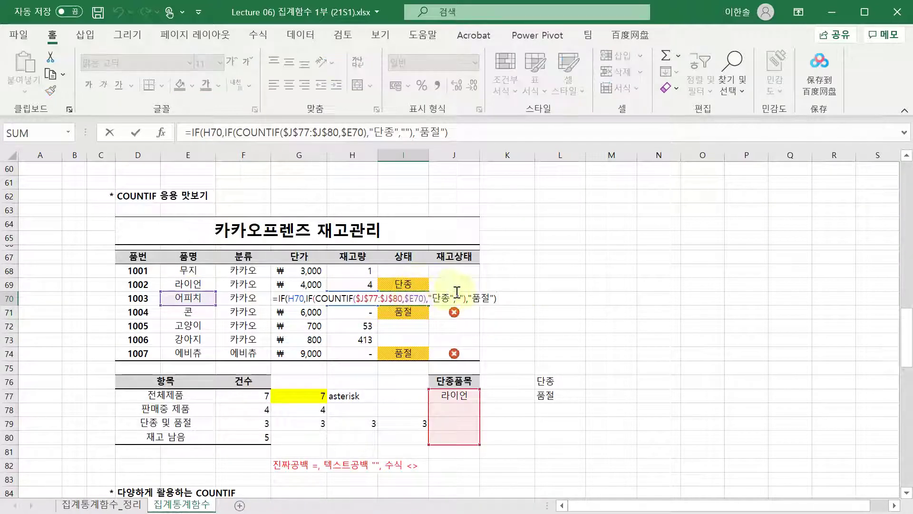
{"action": "left_click", "coordinate": [420, 271]}
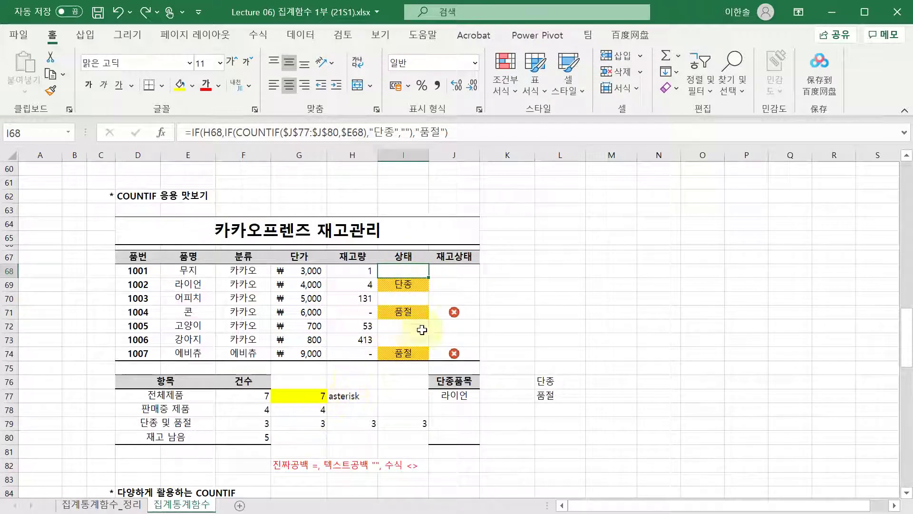
{"action": "left_click", "coordinate": [320, 409]}
{"action": "key", "text": "F2"}
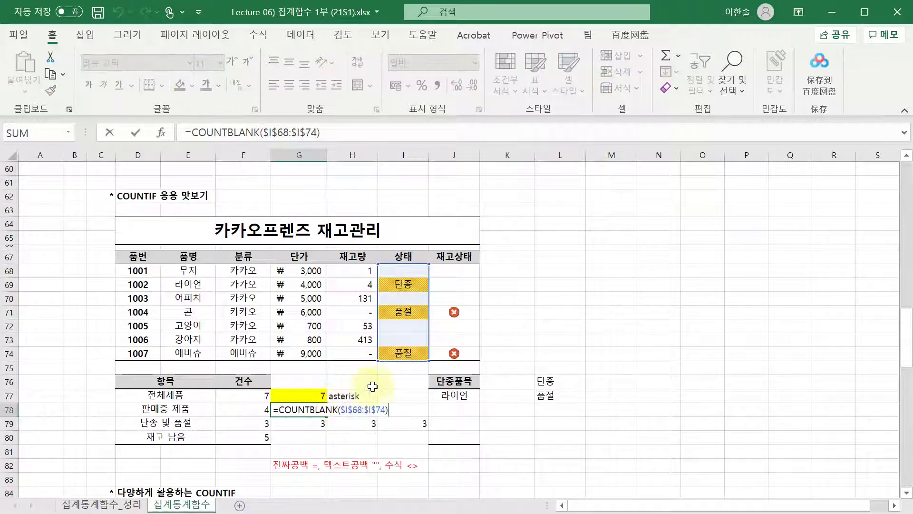
{"action": "key", "text": "Escape"}
{"action": "key", "text": "Left"}
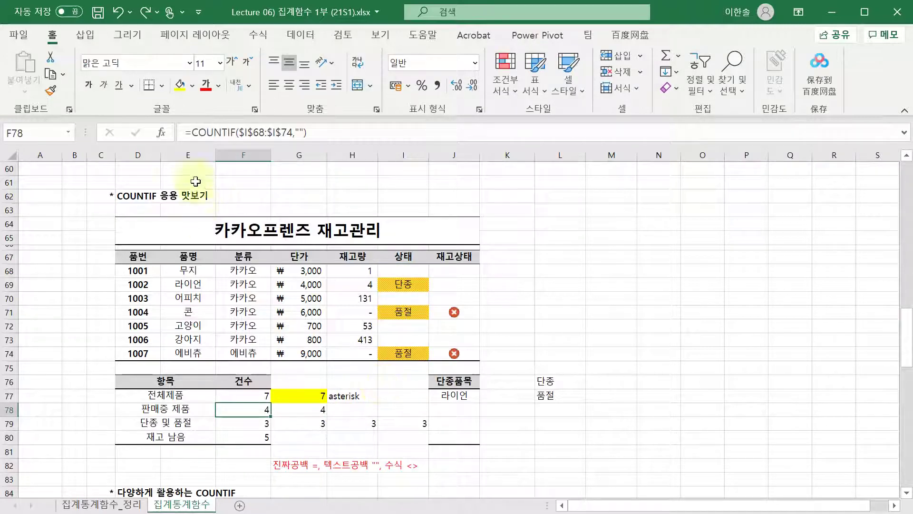
{"action": "left_click", "coordinate": [247, 133]}
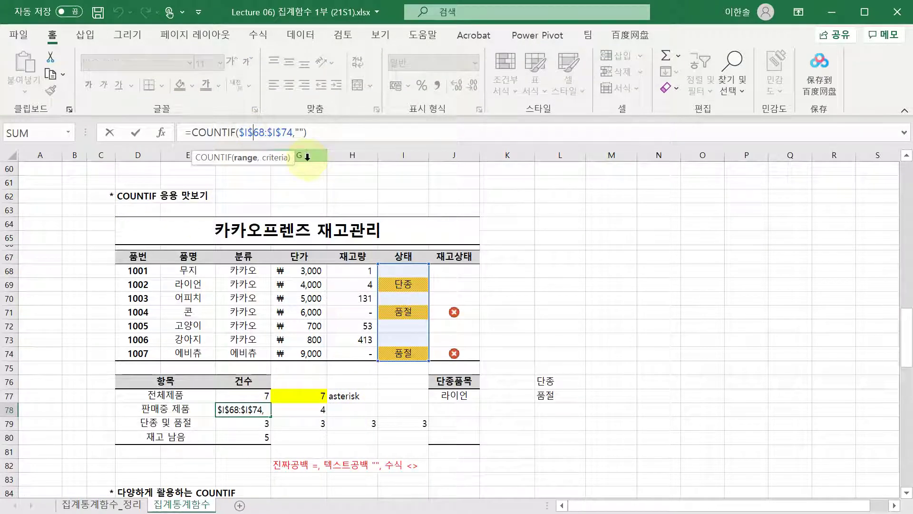
{"action": "key", "text": "Right"}
{"action": "key", "text": "Right"}
{"action": "key", "text": "Right"}
{"action": "key", "text": "Right"}
{"action": "key", "text": "Right"}
{"action": "key", "text": "Right"}
{"action": "key", "text": "Right"}
{"action": "key", "text": "Right"}
{"action": "key", "text": "Right"}
{"action": "key", "text": "Right"}
{"action": "type", "text": "*"}
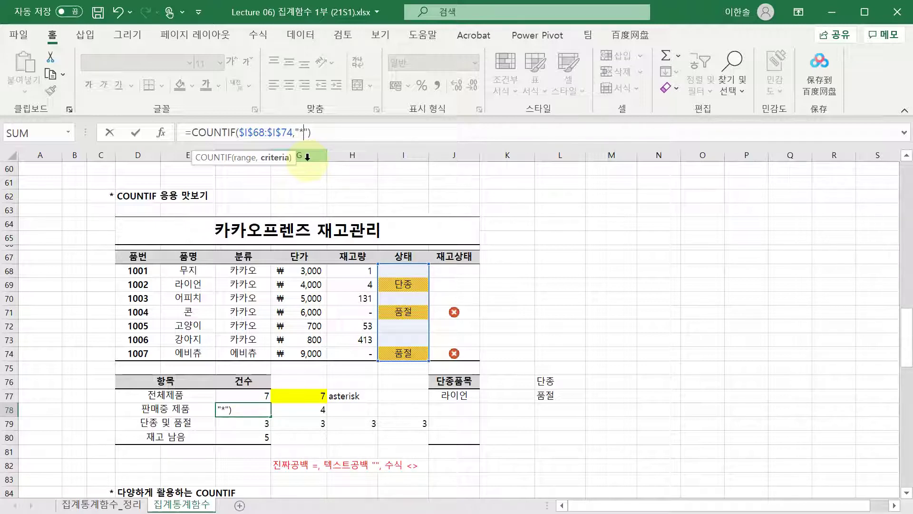
{"action": "key", "text": "BackSpace"}
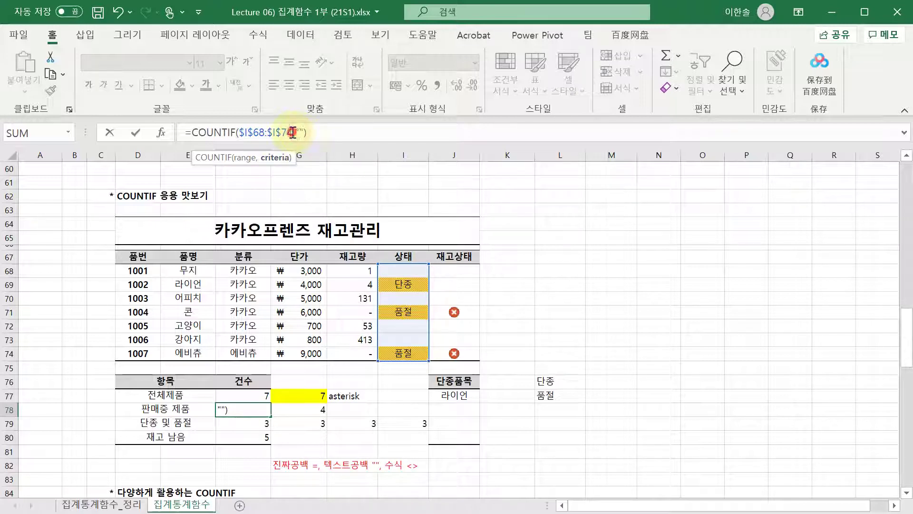
{"action": "left_click", "coordinate": [293, 132]}
{"action": "left_click", "coordinate": [303, 132]}
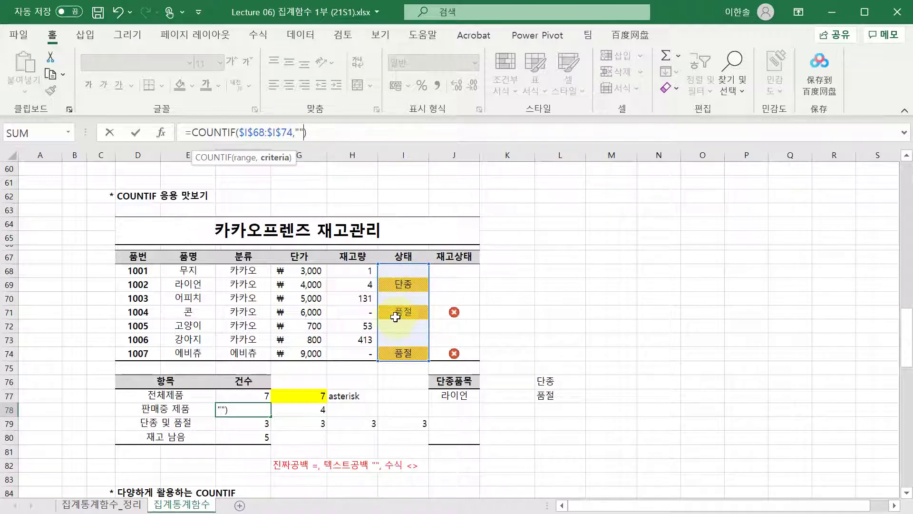
{"action": "key", "text": "ctrl+Return"}
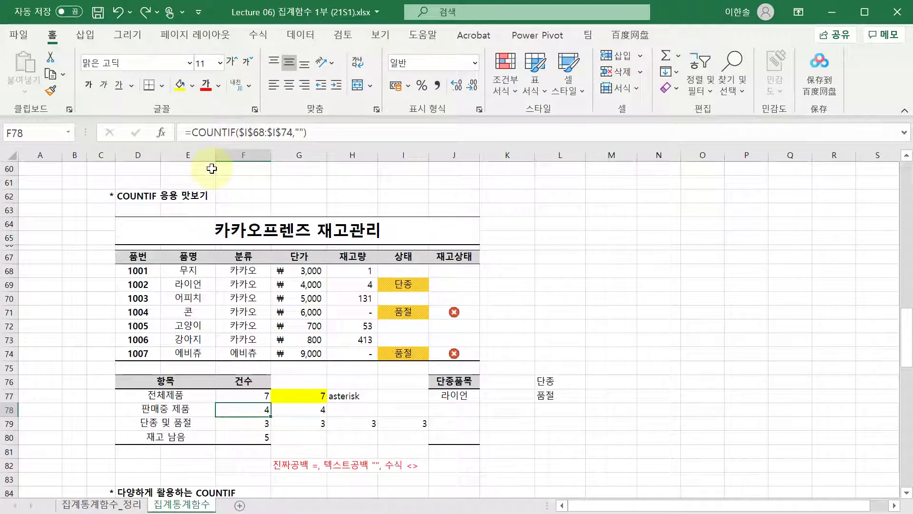
{"action": "key", "text": "Down"}
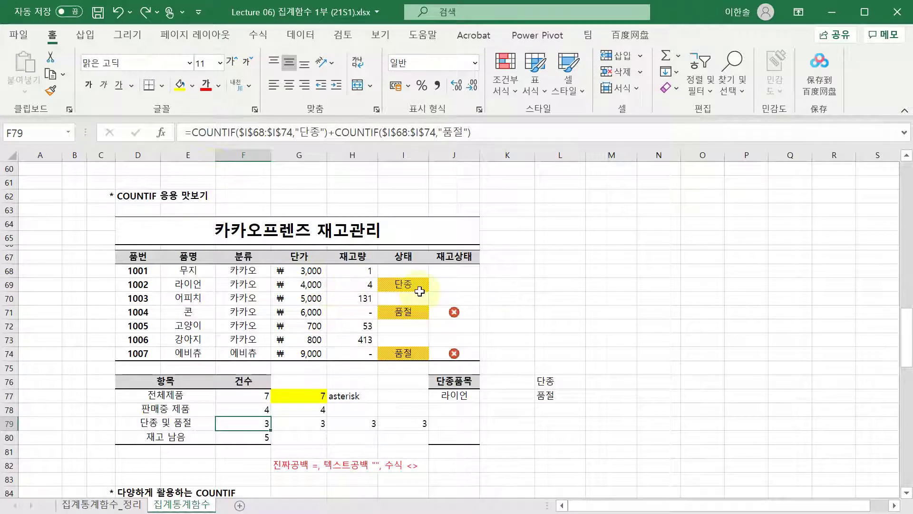
{"action": "key", "text": "Right"}
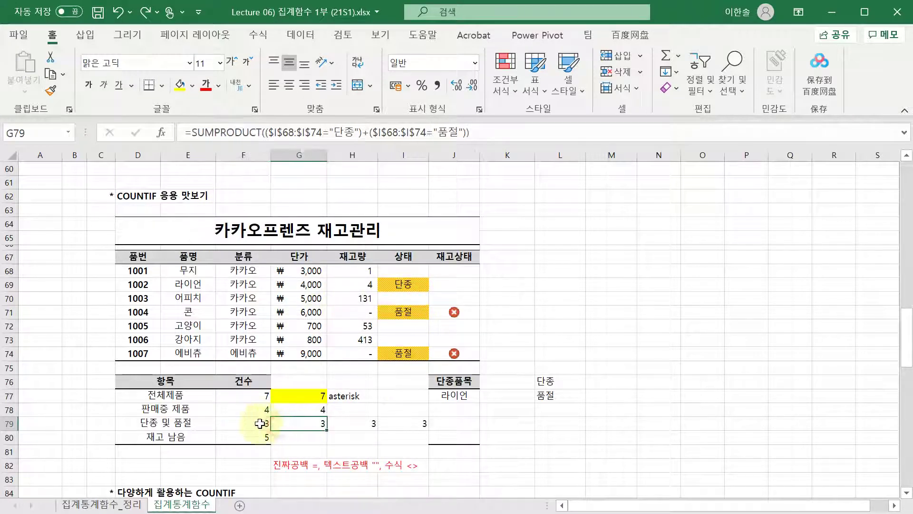
{"action": "key", "text": "Left"}
{"action": "key", "text": "Right"}
{"action": "key", "text": "Right"}
{"action": "key", "text": "Right"}
{"action": "key", "text": "Left"}
{"action": "key", "text": "Left"}
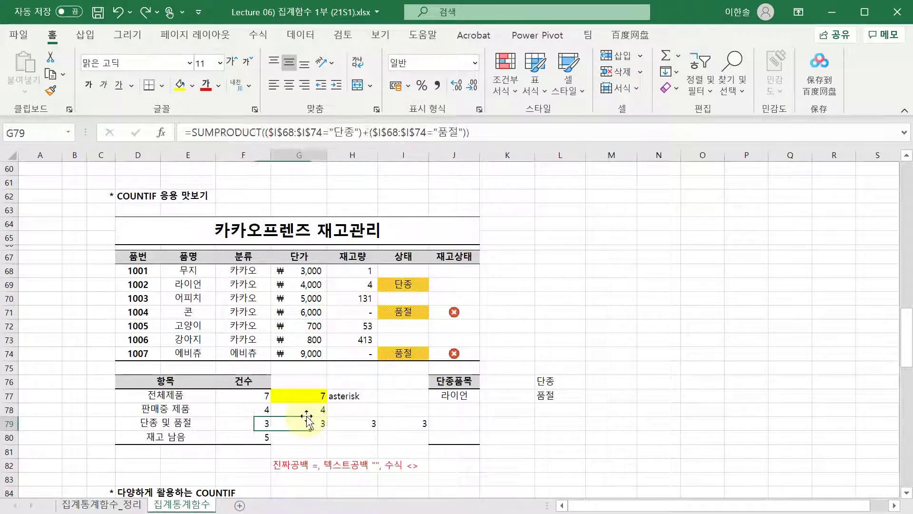
{"action": "key", "text": "Right"}
{"action": "key", "text": "Right"}
{"action": "key", "text": "Left"}
{"action": "key", "text": "Left"}
{"action": "key", "text": "Left"}
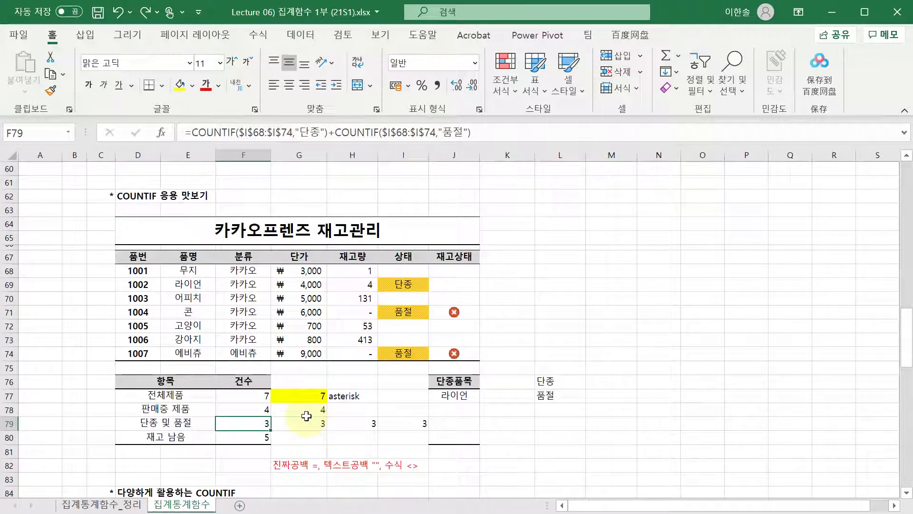
{"action": "left_click", "coordinate": [282, 133]}
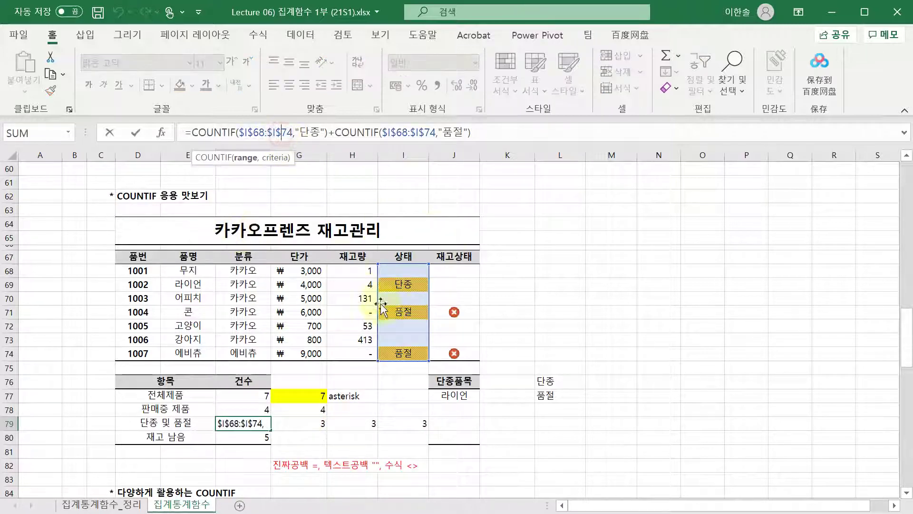
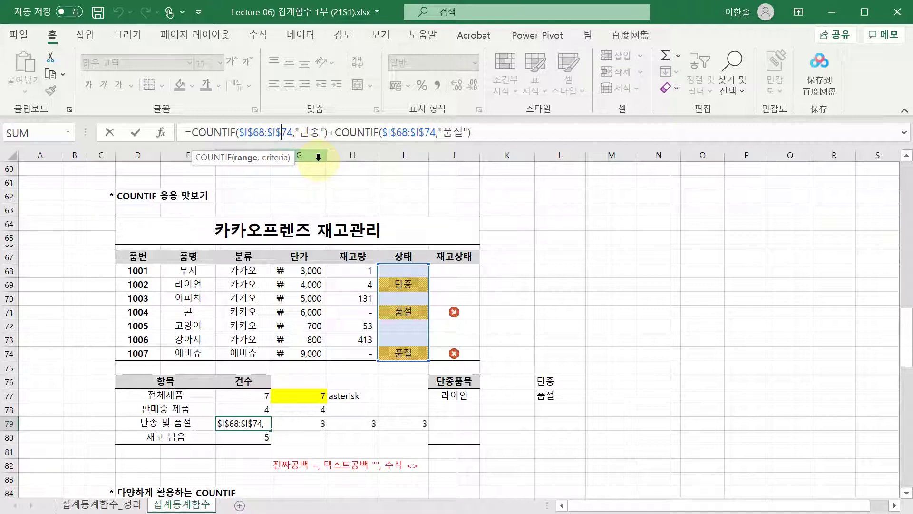
- Walk through the COUNTIF parts of F79's formula, leaving it unchanged
{"action": "left_click", "coordinate": [239, 132]}
{"action": "left_click", "coordinate": [237, 133]}
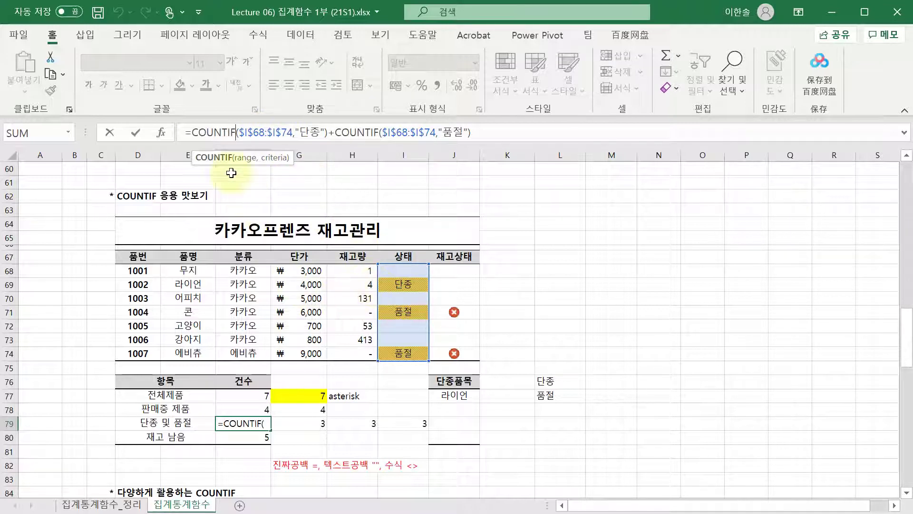
{"action": "left_click_drag", "start_coordinate": [197, 132], "coordinate": [323, 132]}
{"action": "left_click", "coordinate": [335, 132]}
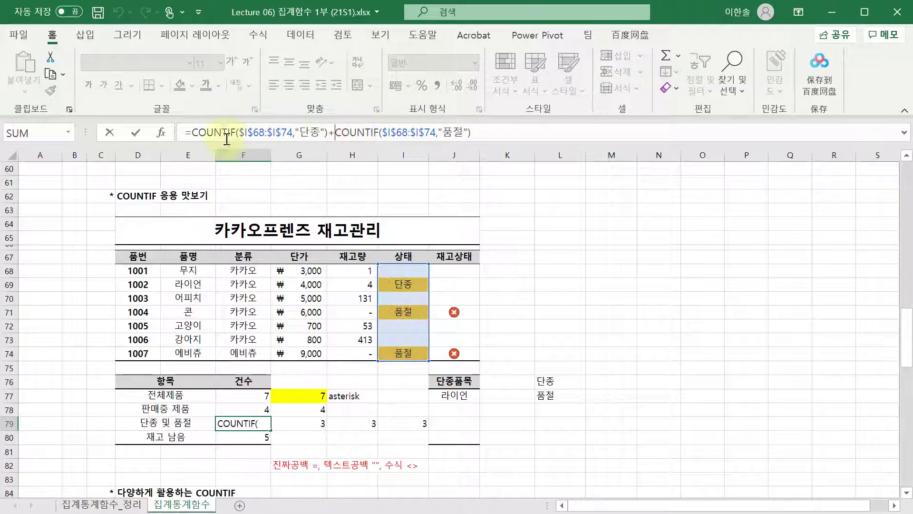
{"action": "left_click", "coordinate": [196, 133]}
{"action": "mouse_move", "coordinate": [196, 132]}
{"action": "left_mouse_down"}
{"action": "mouse_move", "coordinate": [484, 134]}
{"action": "mouse_move", "coordinate": [192, 138]}
{"action": "left_mouse_up"}
{"action": "left_click", "coordinate": [476, 133]}
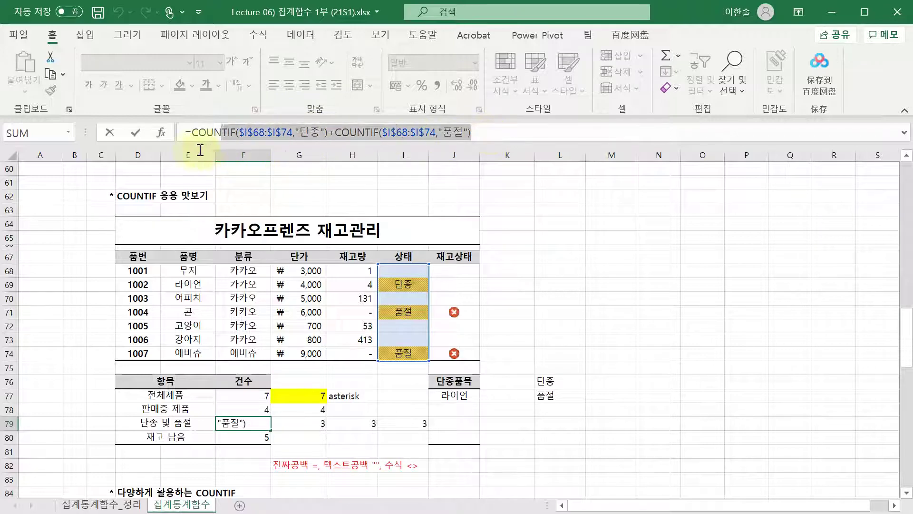
{"action": "key", "text": "Escape"}
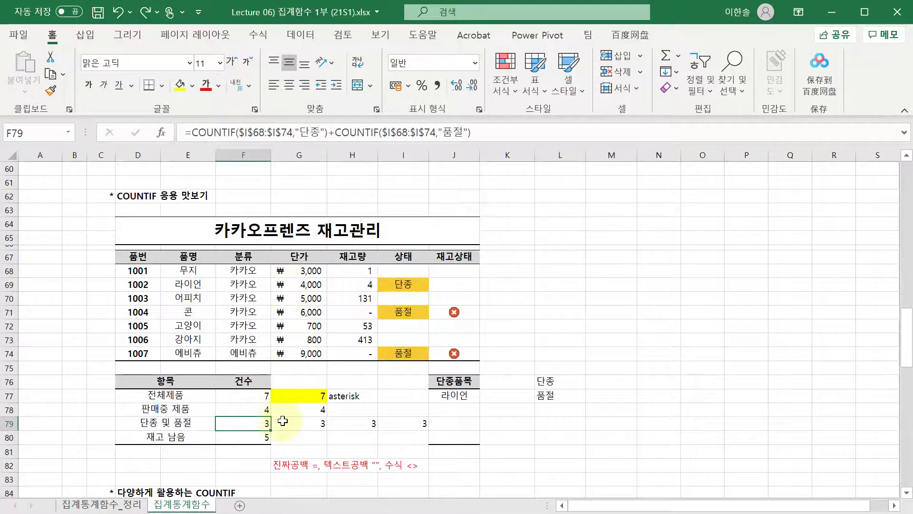
- Review the row 79 formulas, G79's SUMPRODUCT and I79's array formula, then move to F80
{"action": "left_click", "coordinate": [285, 421]}
{"action": "key", "text": "F2"}
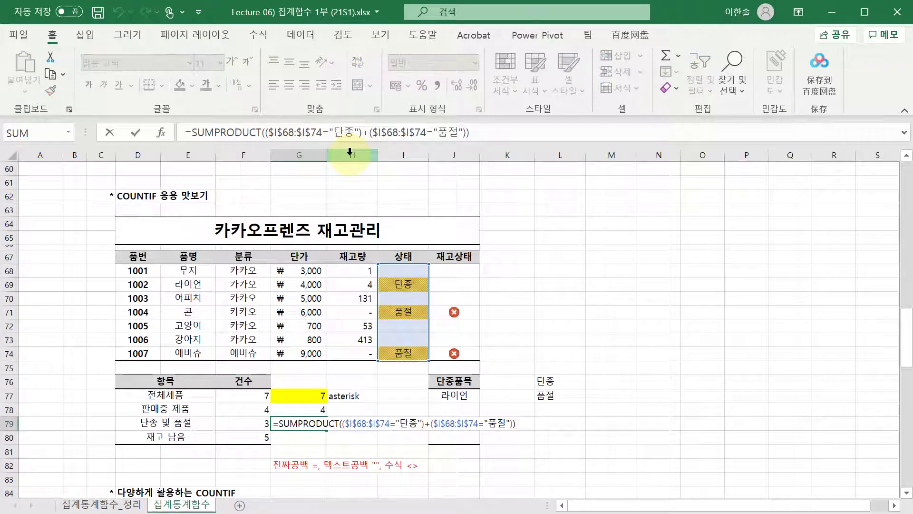
{"action": "key", "text": "Tab"}
{"action": "key", "text": "F2"}
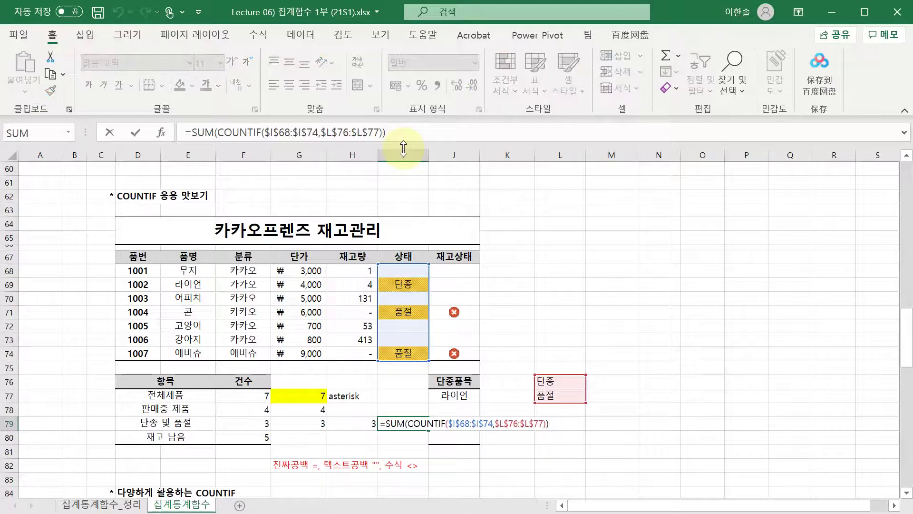
{"action": "key", "text": "ctrl+shift+Return"}
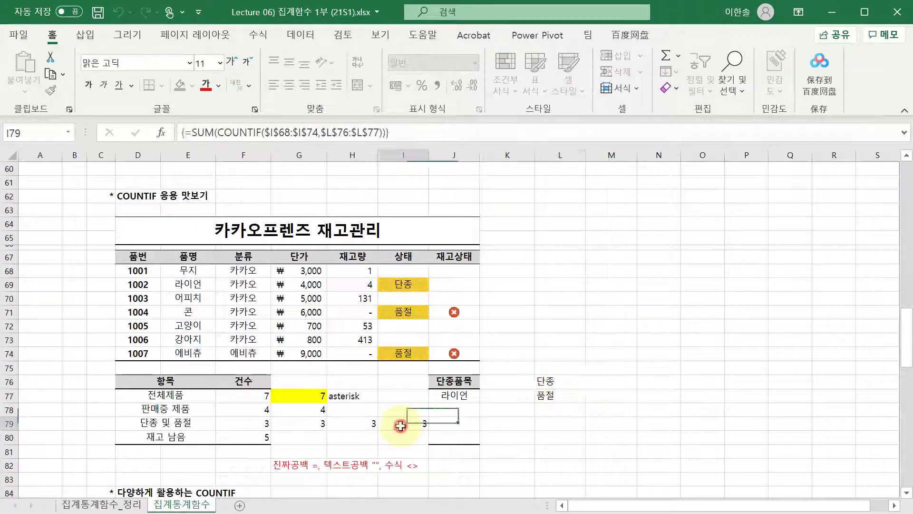
{"action": "double_click", "coordinate": [402, 419]}
{"action": "key", "text": "ctrl+shift+Return"}
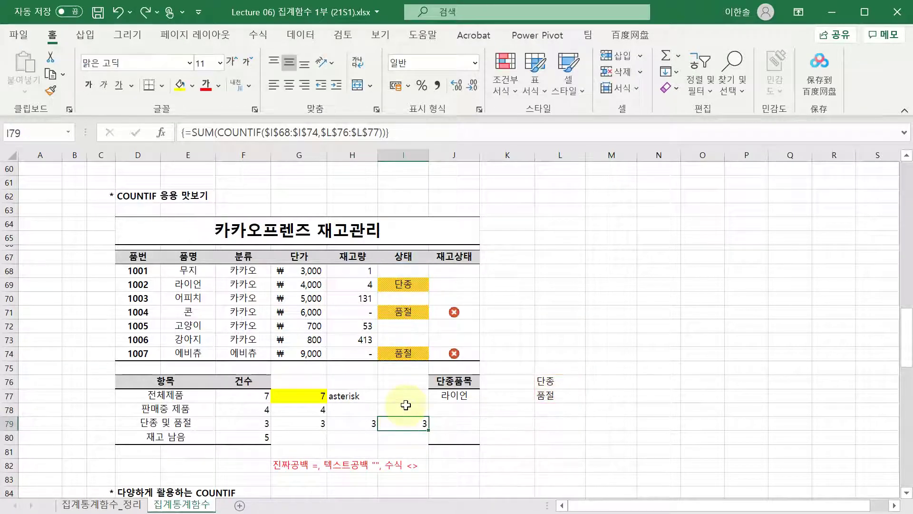
{"action": "key", "text": "Left"}
{"action": "key", "text": "Left"}
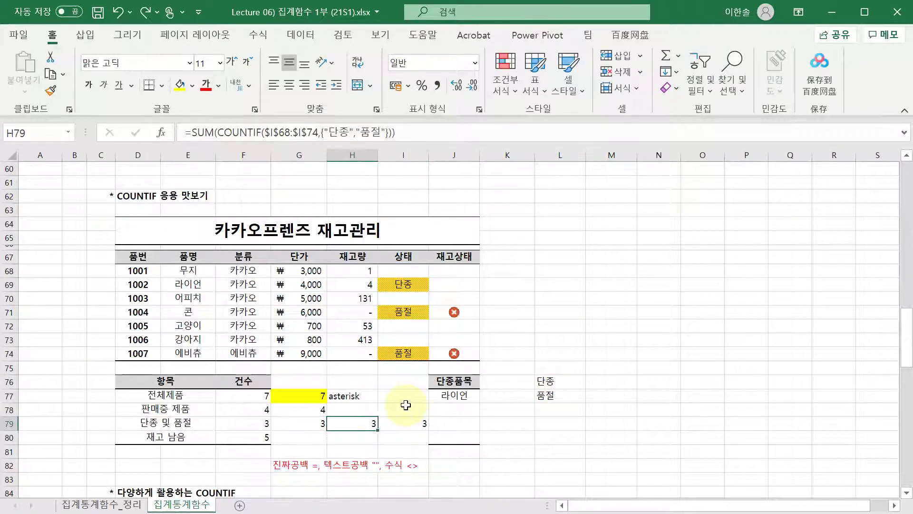
{"action": "key", "text": "Right"}
{"action": "key", "text": "Right"}
{"action": "key", "text": "Left"}
{"action": "key", "text": "Left"}
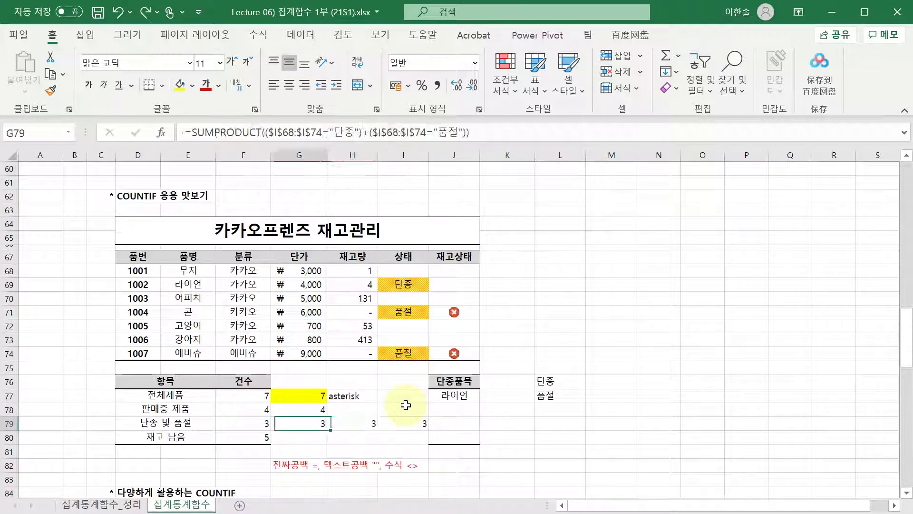
{"action": "key", "text": "Down"}
{"action": "key", "text": "Left"}
- Remove the opening quote from F80's ">0" criterion, hit the error, then restore it
{"action": "key", "text": "F2"}
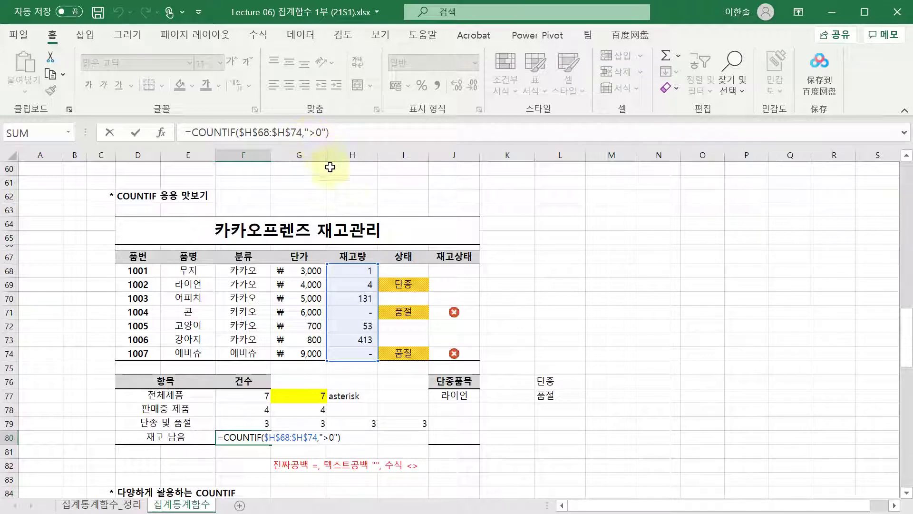
{"action": "left_click", "coordinate": [319, 134]}
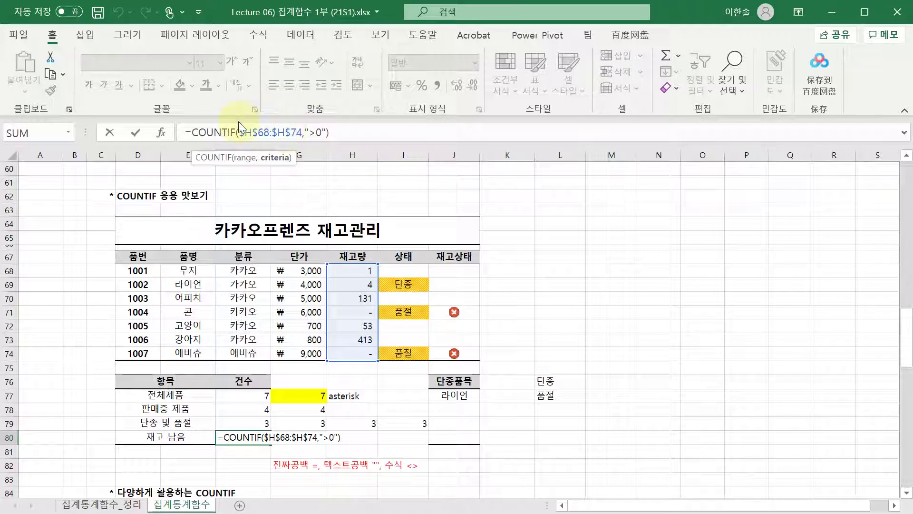
{"action": "left_click", "coordinate": [307, 134]}
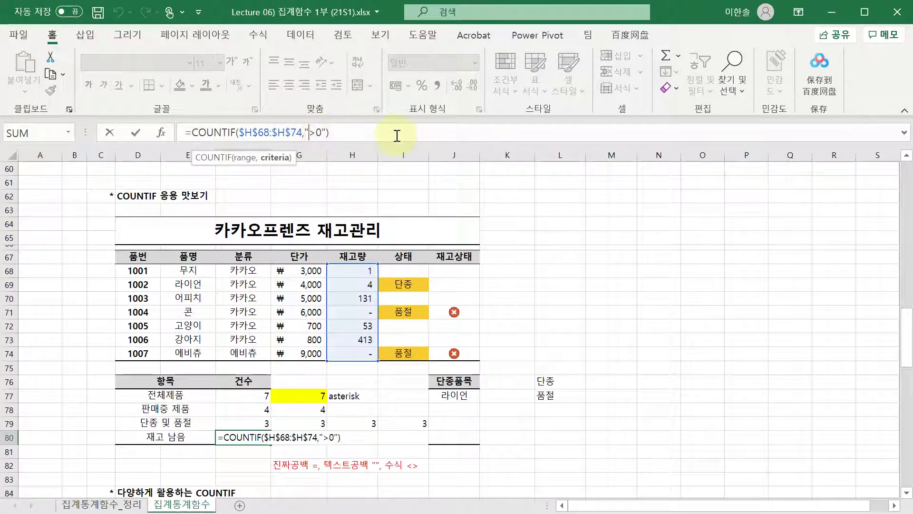
{"action": "key", "text": "Delete"}
{"action": "key", "text": "Right"}
{"action": "key", "text": "Right"}
{"action": "key", "text": "Return"}
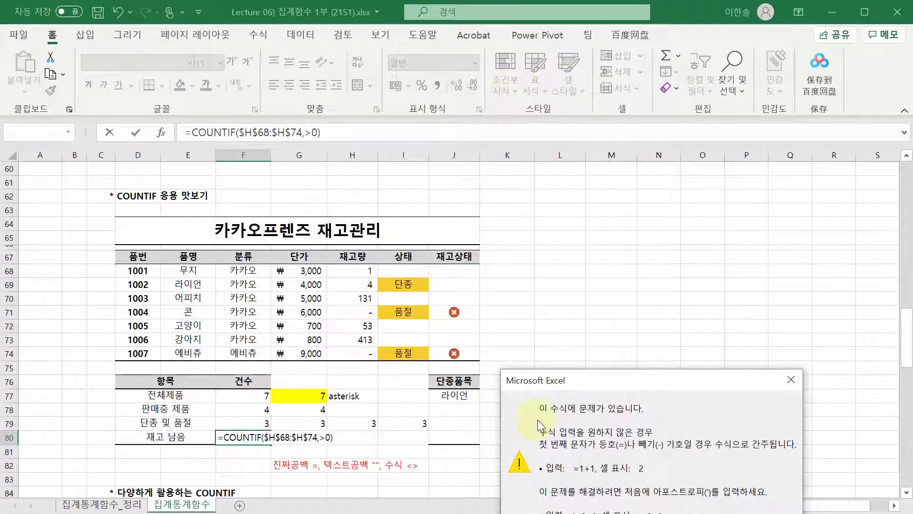
{"action": "key", "text": "Return"}
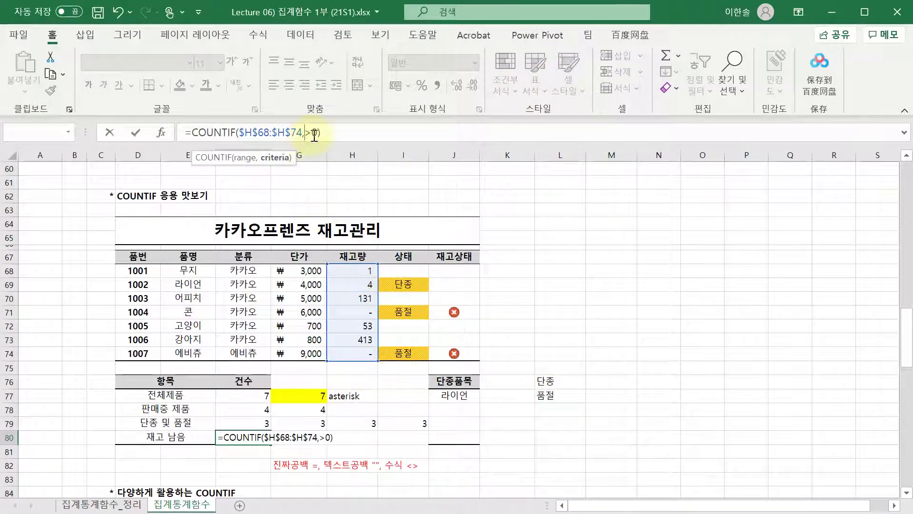
{"action": "left_click", "coordinate": [308, 134]}
{"action": "type", "text": "\""}
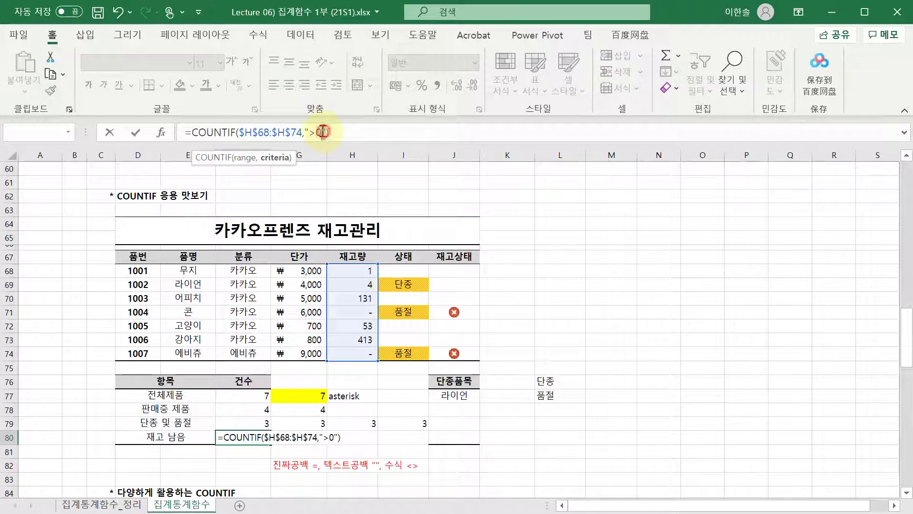
{"action": "left_click", "coordinate": [307, 131]}
{"action": "left_click_drag", "start_coordinate": [329, 128], "coordinate": [306, 127]}
{"action": "left_click", "coordinate": [327, 132]}
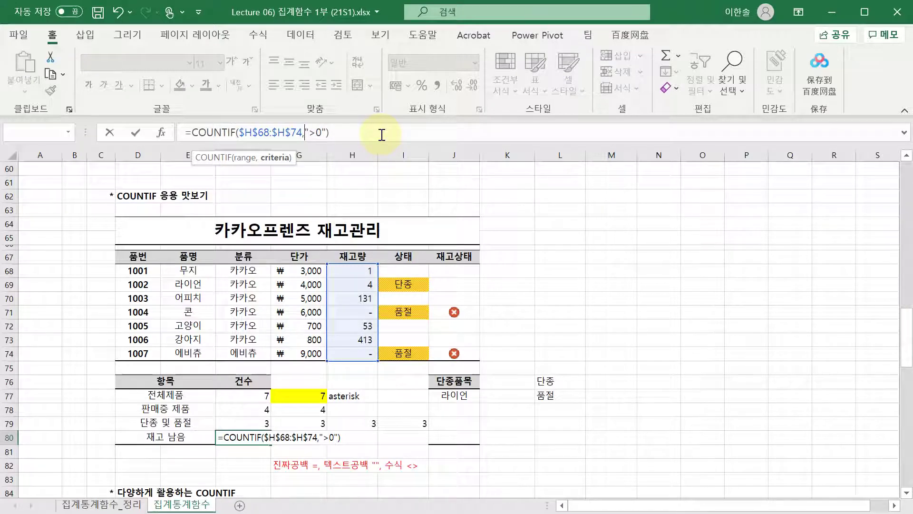
- Change F80's COUNTIF criterion from ">0" to "0" and commit it
{"action": "key", "text": "shift+Right"}
{"action": "key", "text": "shift+Right"}
{"action": "key", "text": "shift+Right"}
{"action": "key", "text": "Right"}
{"action": "key", "text": "shift+Left"}
{"action": "key", "text": "shift+Left"}
{"action": "key", "text": "Left"}
{"action": "key", "text": "shift+Right"}
{"action": "key", "text": "Left"}
{"action": "key", "text": "shift+Right"}
{"action": "key", "text": "shift+Right"}
{"action": "key", "text": "Left"}
{"action": "key", "text": "BackSpace"}
{"action": "key", "text": "ctrl+Return"}
- Rework F80's criterion into "<0"
{"action": "left_click", "coordinate": [327, 136]}
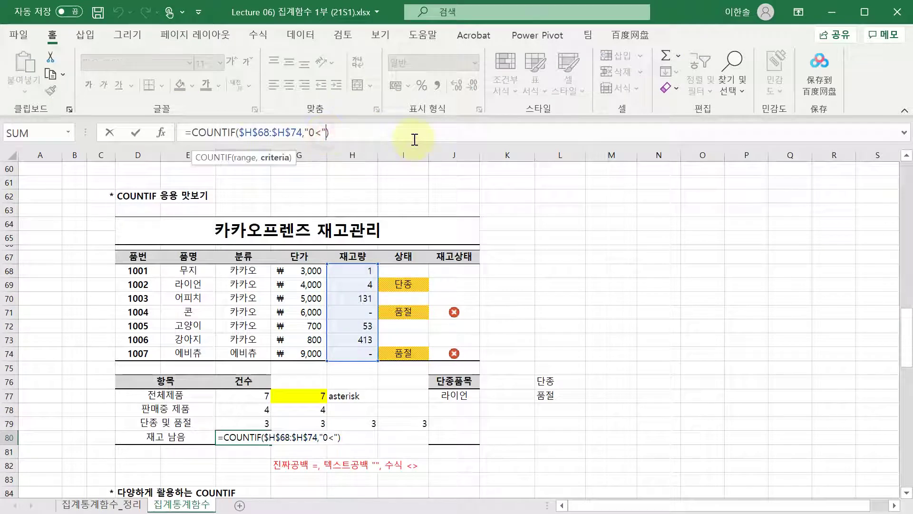
{"action": "key", "text": "Delete"}
{"action": "key", "text": "Left"}
{"action": "type", "text": "<"}
{"action": "key", "text": "BackSpace"}
{"action": "type", "text": ">"}
{"action": "key", "text": "BackSpace"}
{"action": "type", "text": "<>"}
- Try the =, <= and =< operators before 0 in F80's criterion and commit
{"action": "key", "text": "BackSpace"}
{"action": "key", "text": "BackSpace"}
{"action": "type", "text": "="}
{"action": "key", "text": "BackSpace"}
{"action": "type", "text": "<="}
{"action": "key", "text": "BackSpace"}
{"action": "key", "text": "Right"}
{"action": "type", "text": "<"}
{"action": "key", "text": "BackSpace"}
{"action": "key", "text": "BackSpace"}
{"action": "type", "text": "<="}
{"action": "key", "text": "BackSpace"}
{"action": "key", "text": "BackSpace"}
{"action": "type", "text": "=>"}
{"action": "key", "text": "ctrl+Return"}
- Set F80's criterion to ">=0" and commit the formula
{"action": "key", "text": "F2"}
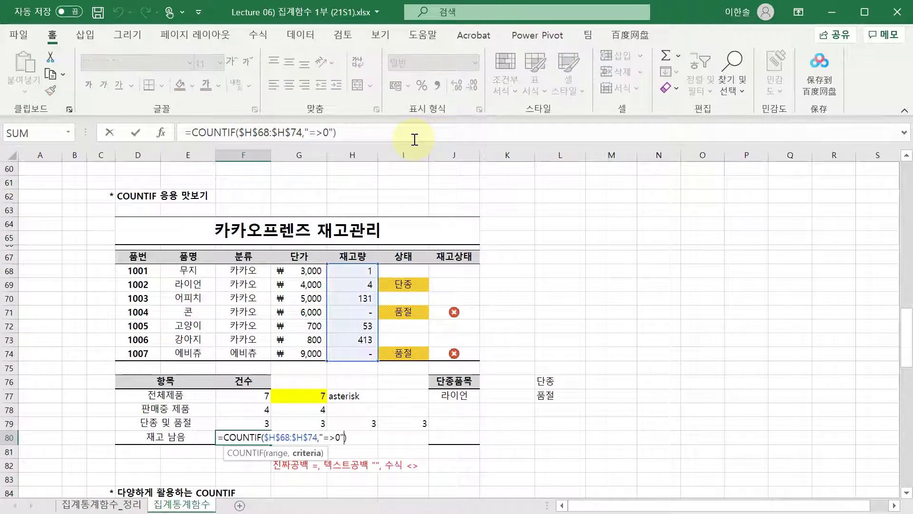
{"action": "left_click", "coordinate": [415, 139]}
{"action": "key", "text": "Left"}
{"action": "key", "text": "Left"}
{"action": "key", "text": "Left"}
{"action": "key", "text": "Left"}
{"action": "key", "text": "BackSpace"}
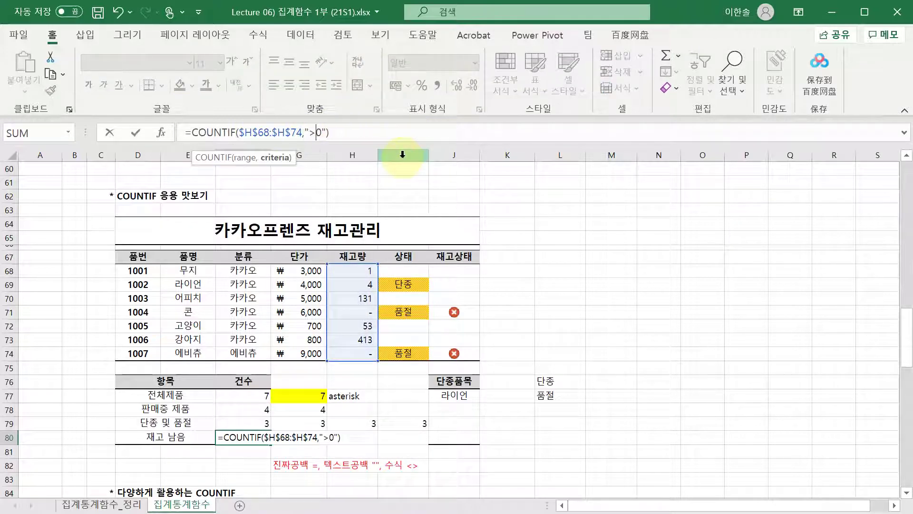
{"action": "key", "text": "Right"}
{"action": "type", "text": "="}
{"action": "key", "text": "Return"}
- Switch F80's criterion to "<=0" for comparison, which returns 2
{"action": "key", "text": "Up"}
{"action": "key", "text": "F2"}
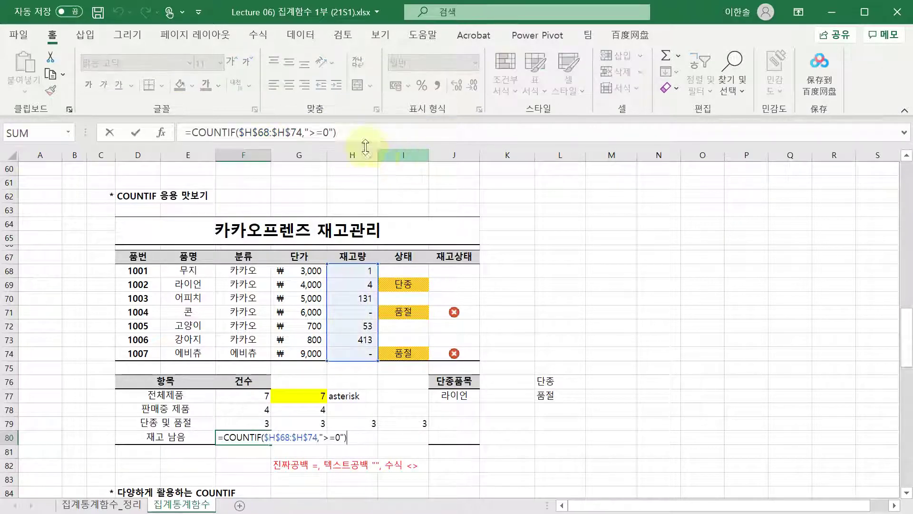
{"action": "left_click", "coordinate": [324, 135]}
{"action": "key", "text": "Left"}
{"action": "key", "text": "shift+Left"}
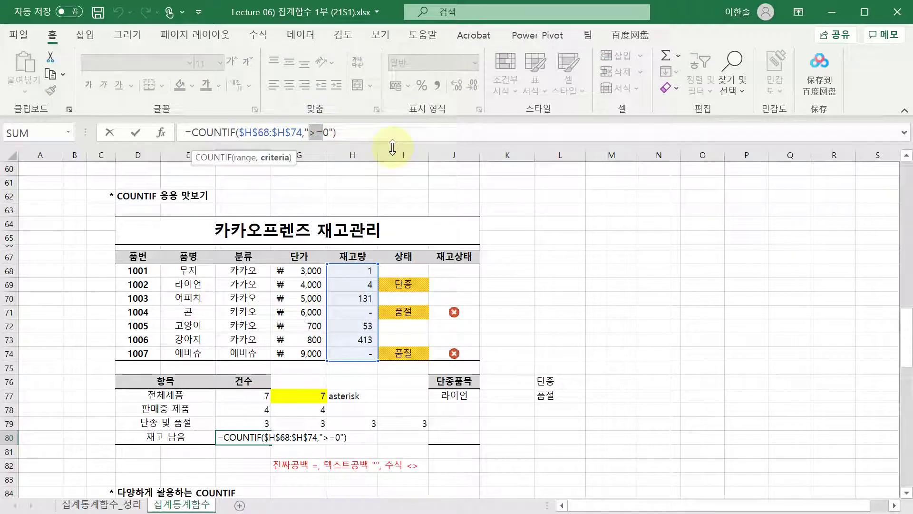
{"action": "key", "text": "Right"}
{"action": "key", "text": "Right"}
{"action": "key", "text": "Escape"}
{"action": "key", "text": "F2"}
{"action": "left_click", "coordinate": [317, 130]}
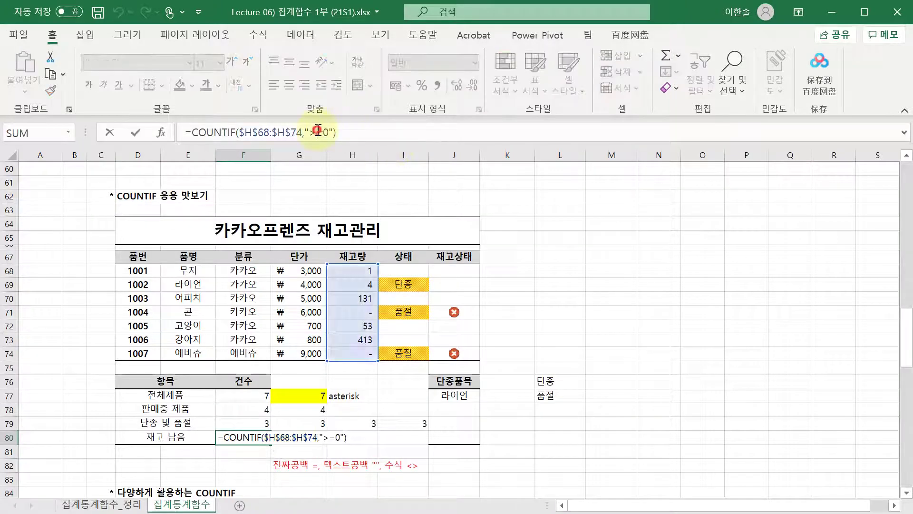
{"action": "key", "text": "BackSpace"}
{"action": "type", "text": "<"}
{"action": "key", "text": "ctrl+Return"}
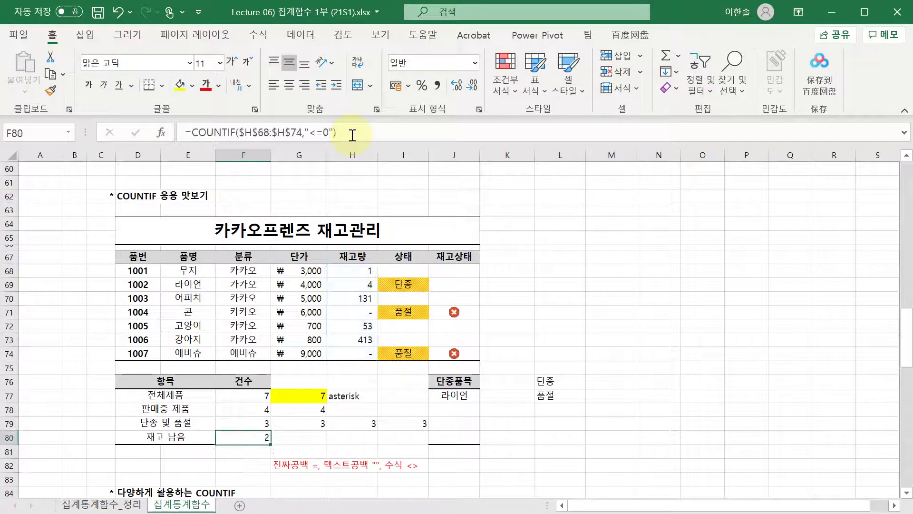
- Check H71's zero stock, restore the ">=0" criterion, and confirm F80 shows 7
{"action": "left_click", "coordinate": [355, 138]}
{"action": "key", "text": "Escape"}
{"action": "left_click", "coordinate": [367, 312]}
{"action": "left_click", "coordinate": [318, 398]}
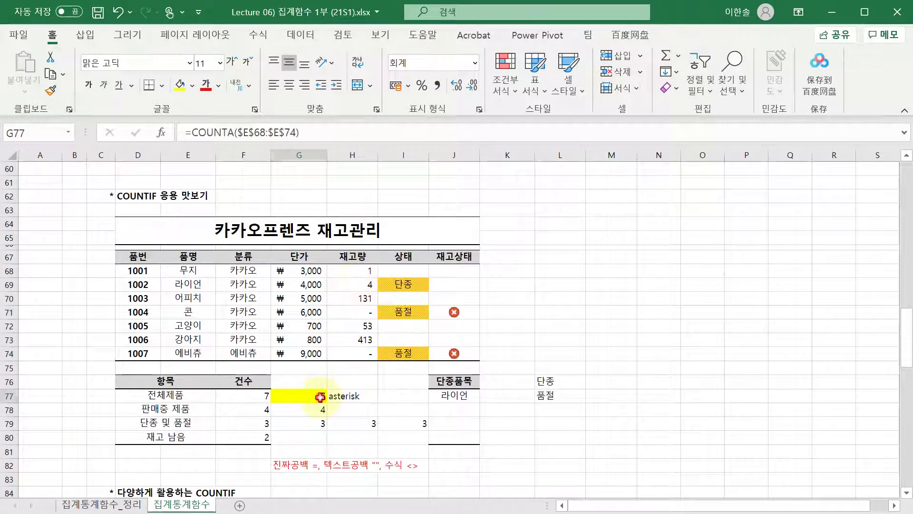
{"action": "left_click", "coordinate": [353, 434]}
{"action": "scroll", "coordinate": [286, 419], "scroll_direction": "down", "scroll_amount": 2}
{"action": "left_click", "coordinate": [252, 353]}
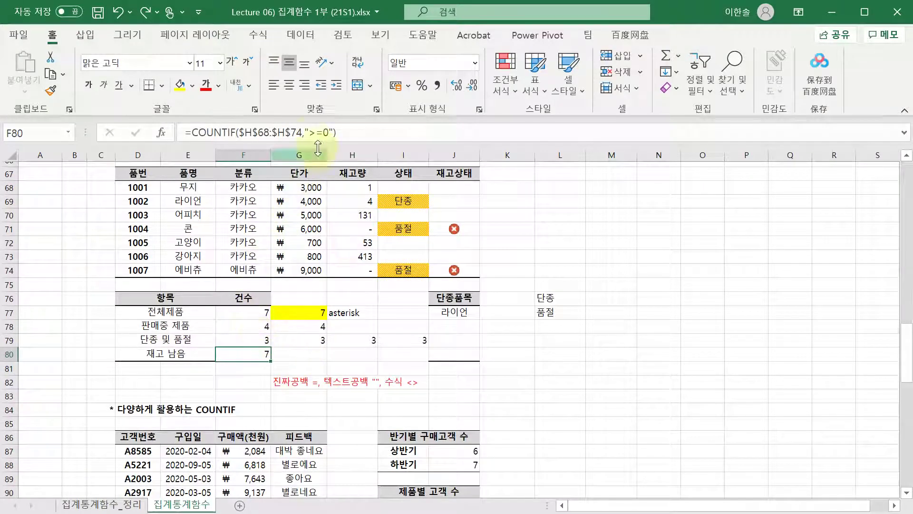
{"action": "left_click_drag", "start_coordinate": [308, 135], "coordinate": [335, 130]}
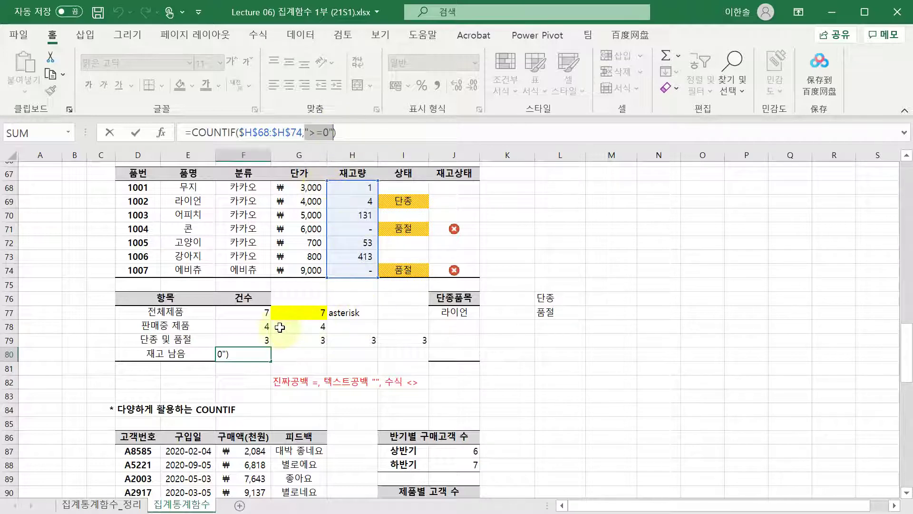
{"action": "left_click", "coordinate": [252, 327]}
{"action": "left_click", "coordinate": [299, 327]}
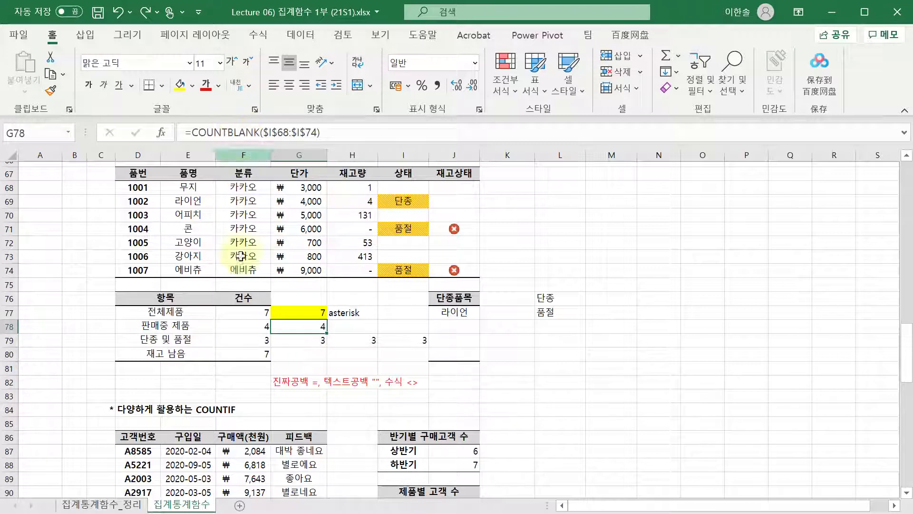
- Try " " as F78's COUNTIF criterion, then remove the space and confirm
{"action": "left_click", "coordinate": [242, 327]}
{"action": "left_click", "coordinate": [297, 133]}
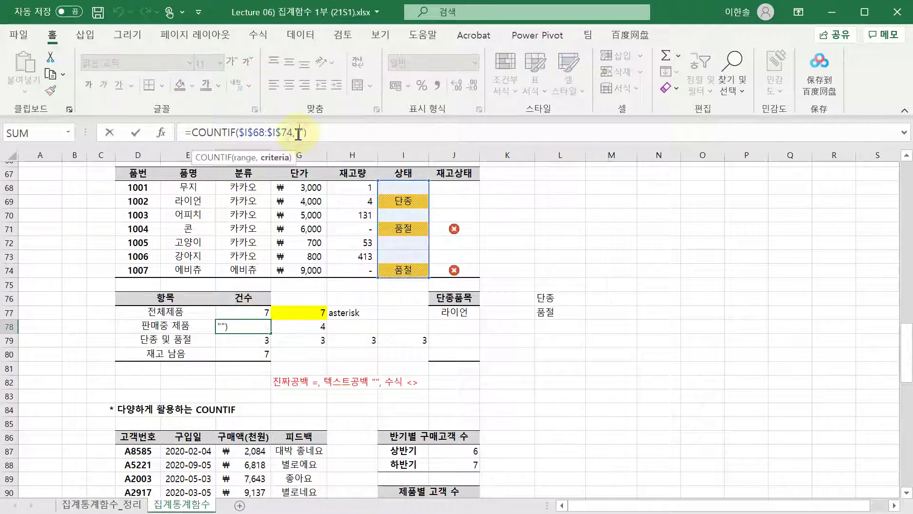
{"action": "left_click_drag", "start_coordinate": [296, 134], "coordinate": [306, 134]}
{"action": "left_click", "coordinate": [307, 133]}
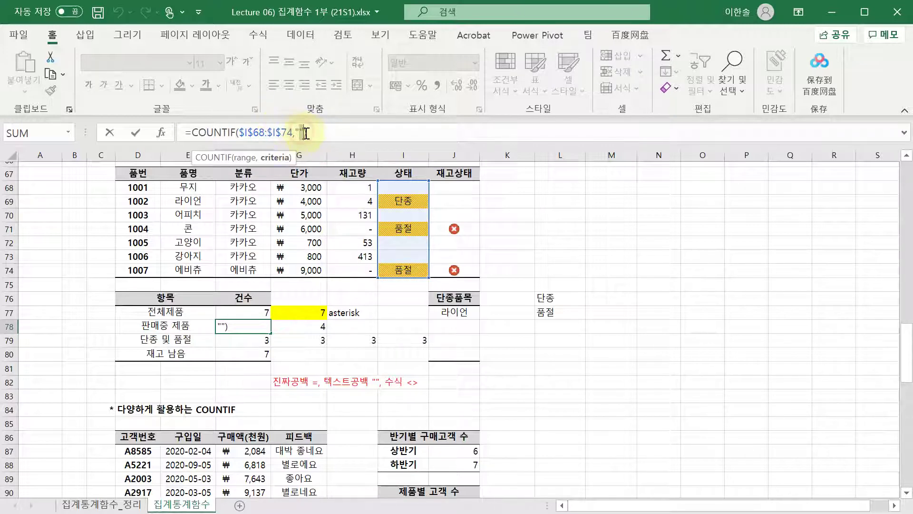
{"action": "type", "text": "\" \""}
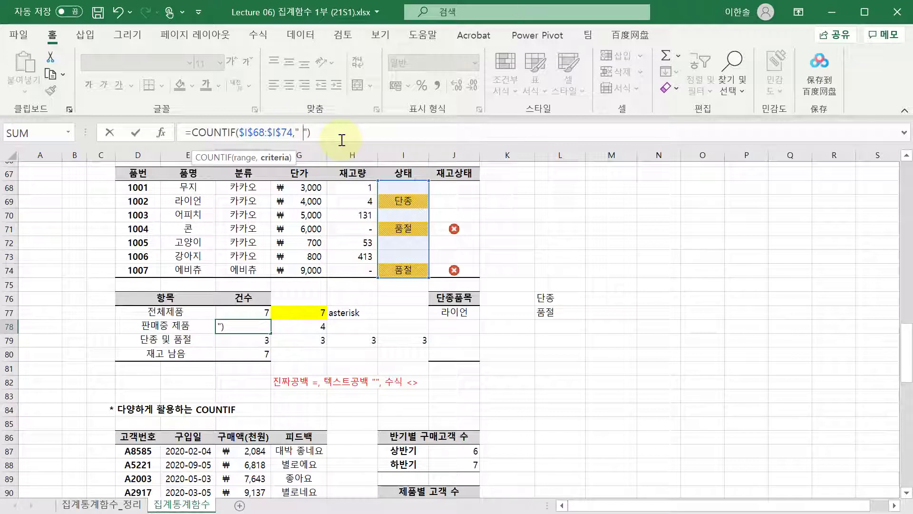
{"action": "key", "text": "BackSpace"}
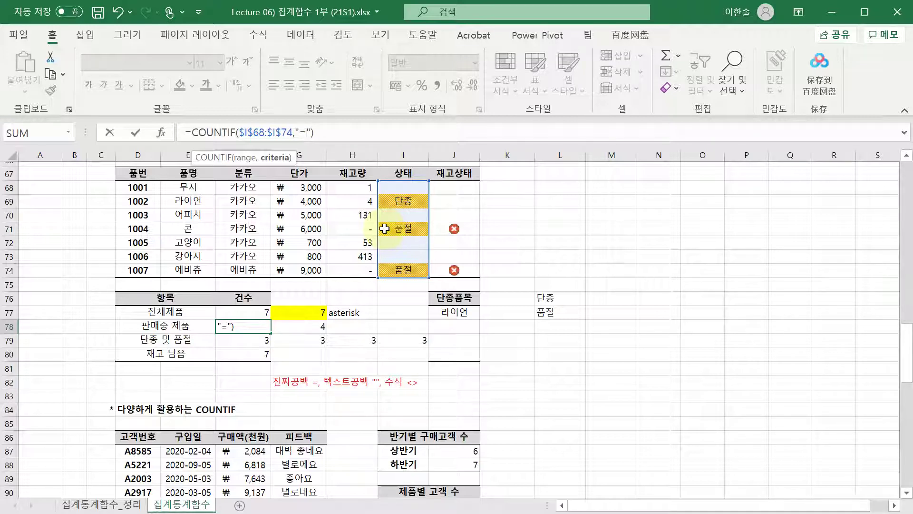
{"action": "key", "text": "Return"}
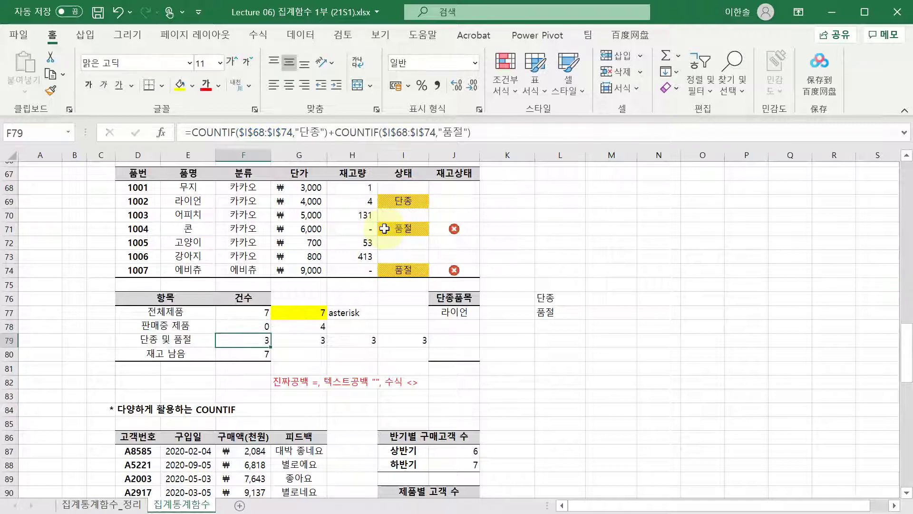
- Check the 단종, 품절 and empty status cells against the F78 count
{"action": "key", "text": "Up"}
{"action": "left_click", "coordinate": [403, 201]}
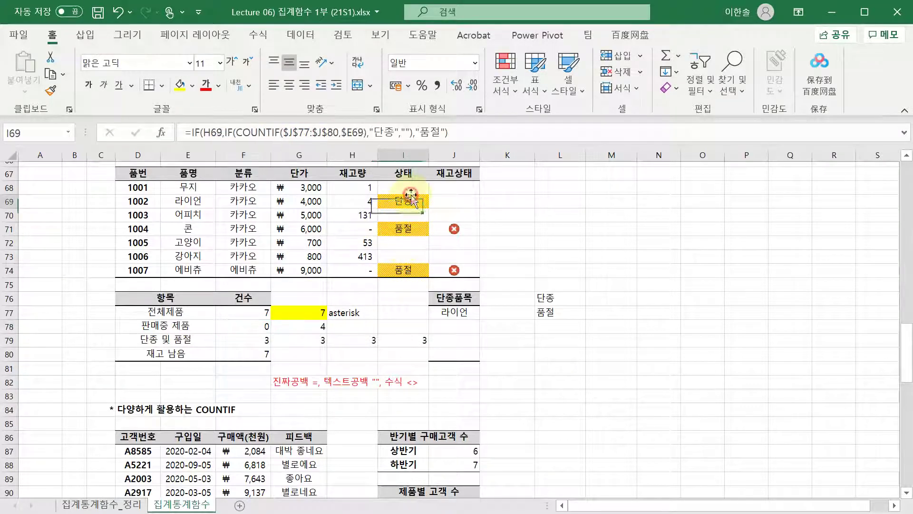
{"action": "left_click", "coordinate": [403, 229]}
{"action": "left_click", "coordinate": [408, 278]}
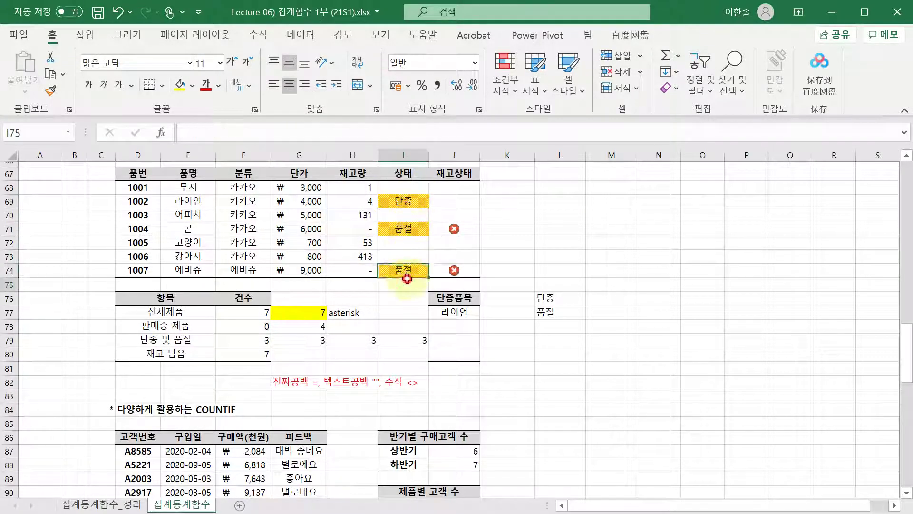
{"action": "left_click", "coordinate": [252, 326]}
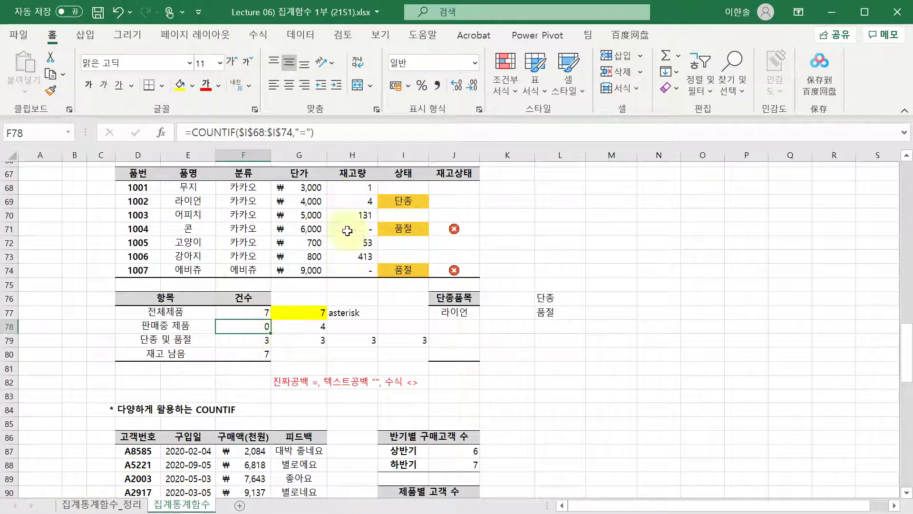
- Test "=" as the criterion, then confirm the empty "" criterion so F78 shows 4
{"action": "left_click", "coordinate": [303, 133]}
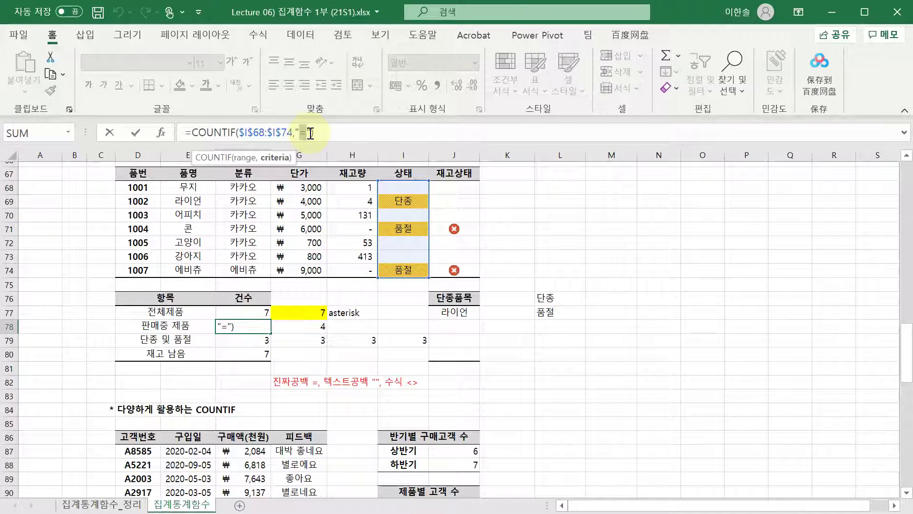
{"action": "left_click", "coordinate": [310, 134]}
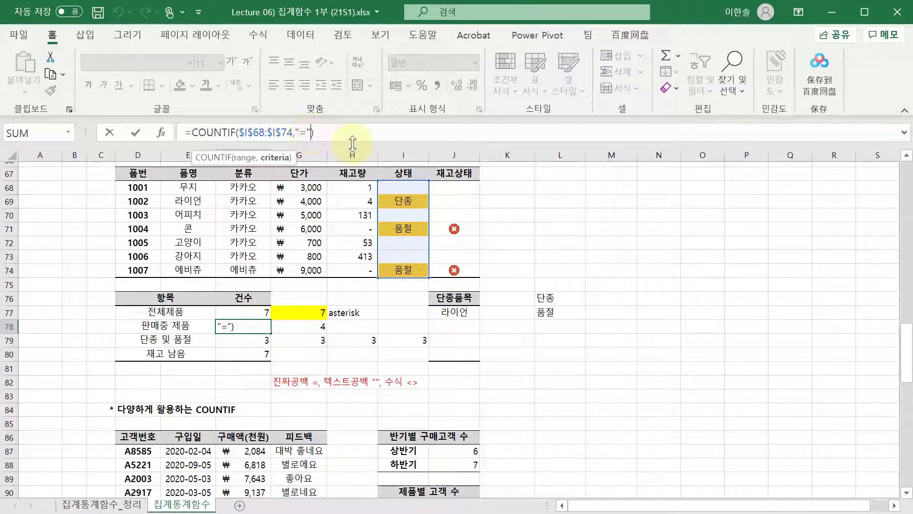
{"action": "left_click", "coordinate": [300, 133]}
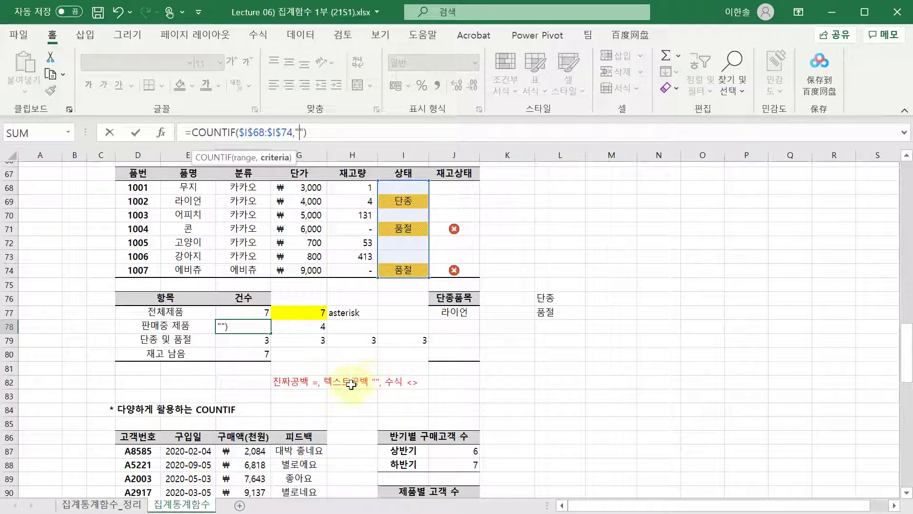
{"action": "type", "text": "="}
{"action": "key", "text": "ctrl+Return"}
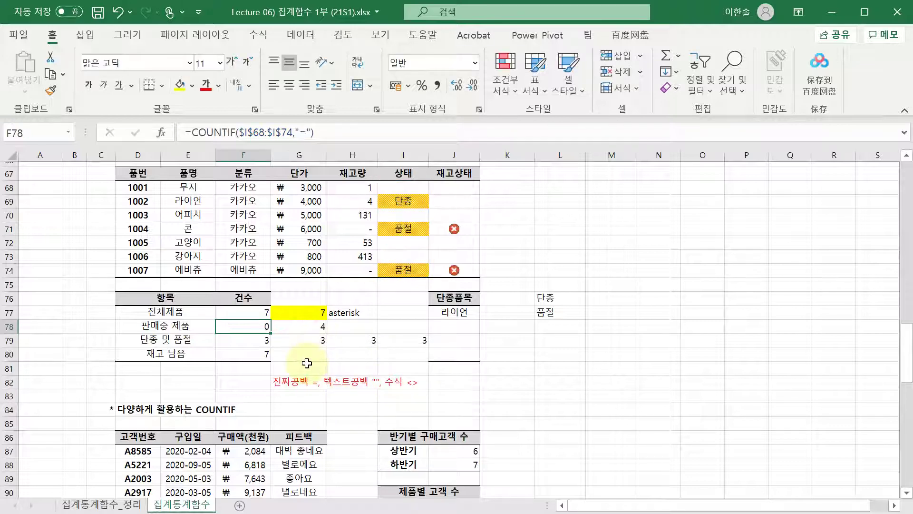
{"action": "left_click", "coordinate": [313, 132]}
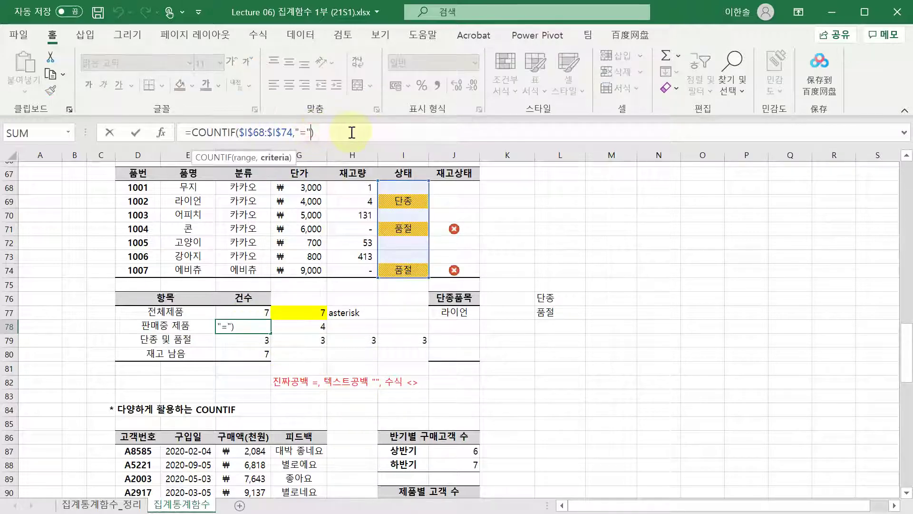
{"action": "key", "text": "ctrl+Return"}
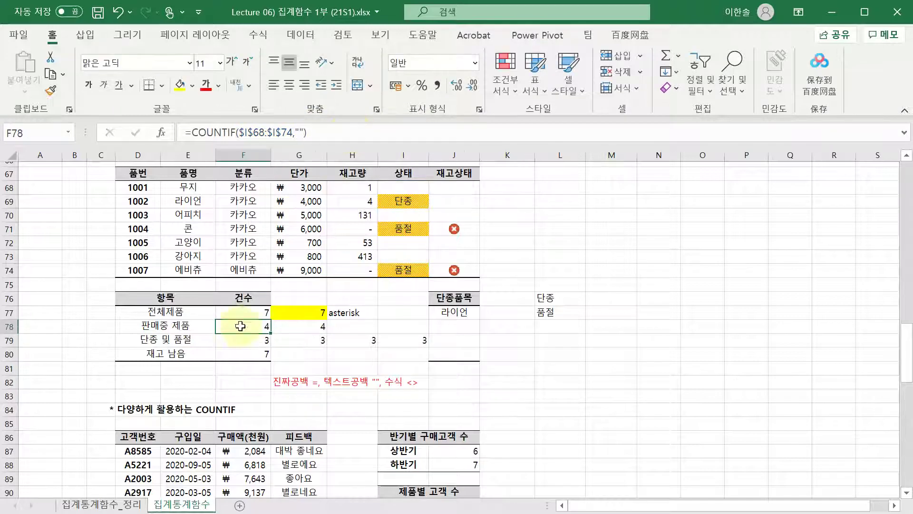
{"action": "left_click", "coordinate": [301, 363]}
- Type the note "* 아무문자나" into J82
{"action": "left_click", "coordinate": [454, 381]}
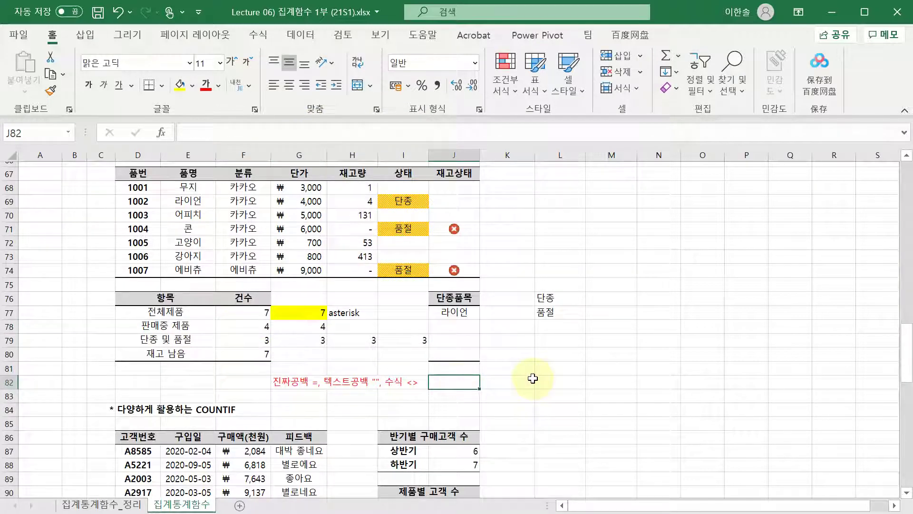
{"action": "type", "text": "*"}
{"action": "key", "text": "ctrl+Return"}
{"action": "key", "text": "Right"}
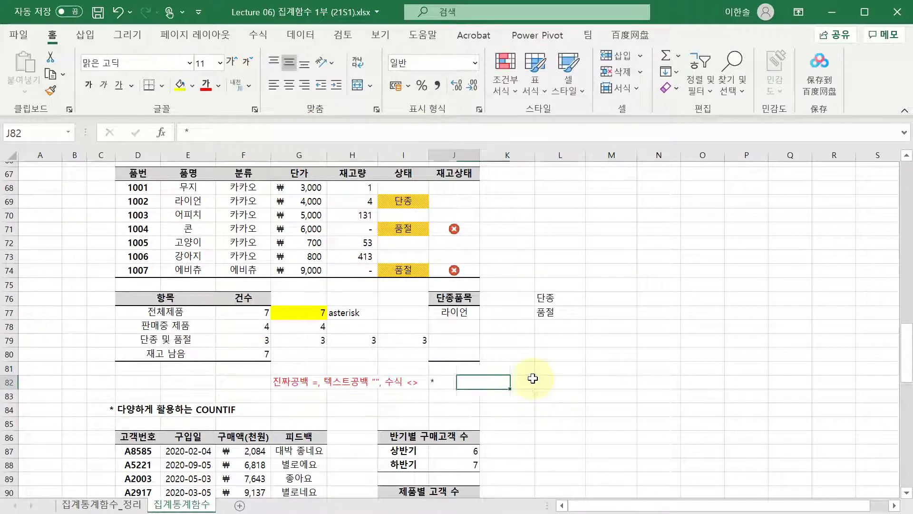
{"action": "double_click", "coordinate": [469, 383]}
{"action": "type", "text": "d"}
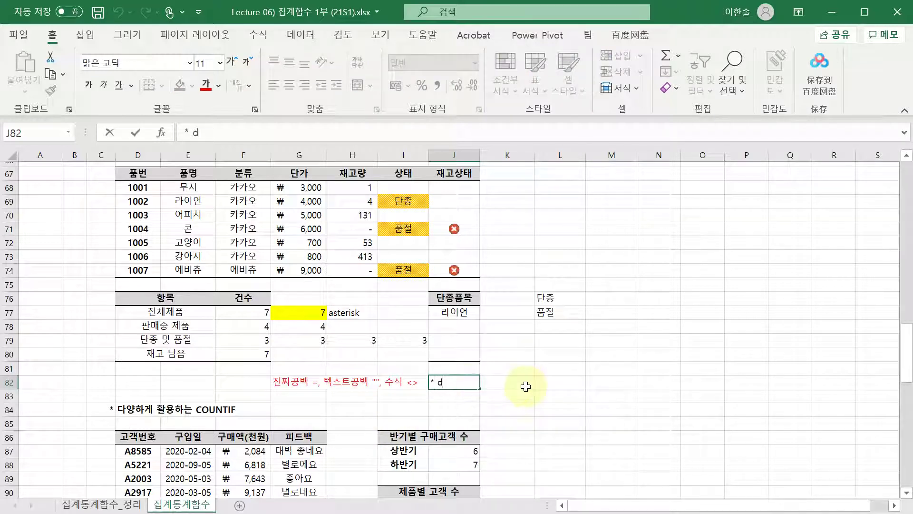
{"action": "key", "text": "BackSpace"}
{"action": "type", "text": "a"}
{"action": "type", "text": " 아무문자나"}
{"action": "key", "text": "Return"}
{"action": "key", "text": "Up"}
{"action": "left_click", "coordinate": [525, 386]}
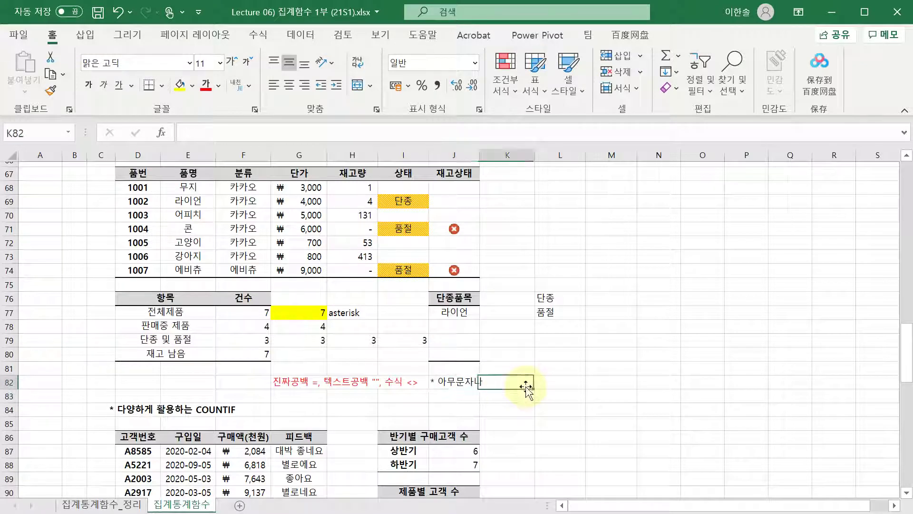
{"action": "key", "text": "Left"}
{"action": "left_click", "coordinate": [523, 391]}
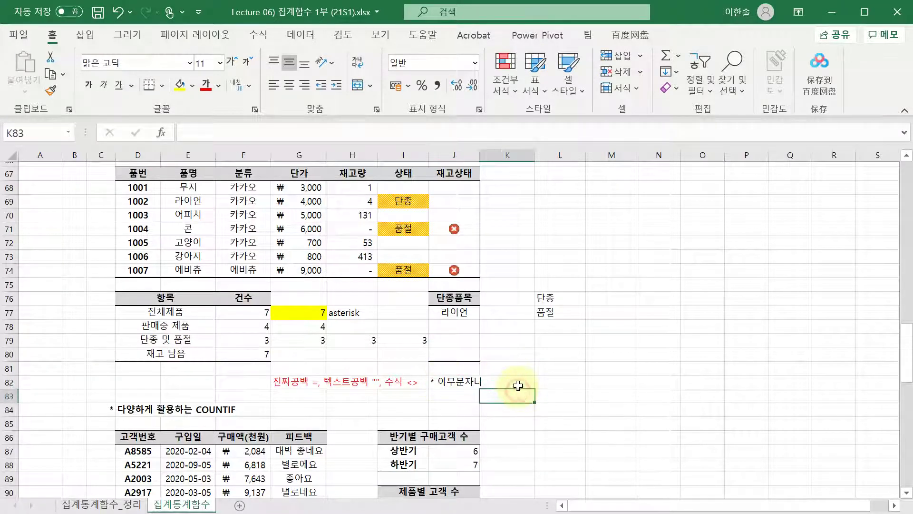
- Scroll down to the COUNTIF example tables
{"action": "scroll", "coordinate": [523, 386], "scroll_direction": "down", "scroll_amount": 1}
{"action": "left_click", "coordinate": [504, 351]}
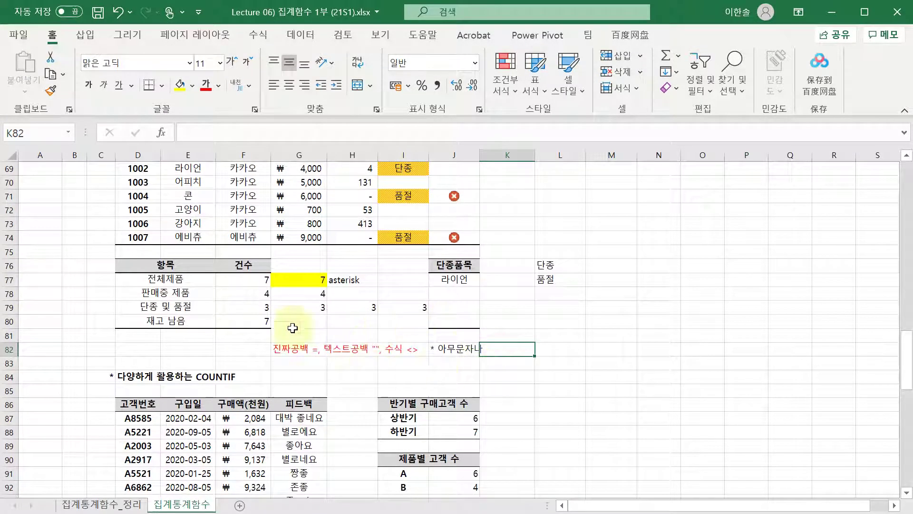
{"action": "scroll", "coordinate": [504, 322], "scroll_direction": "down", "scroll_amount": 3}
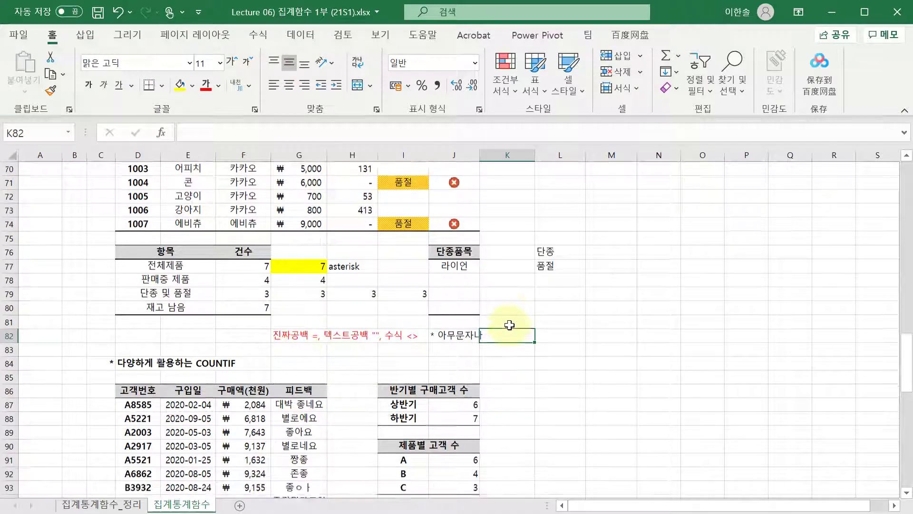
{"action": "scroll", "coordinate": [500, 321], "scroll_direction": "down", "scroll_amount": 3}
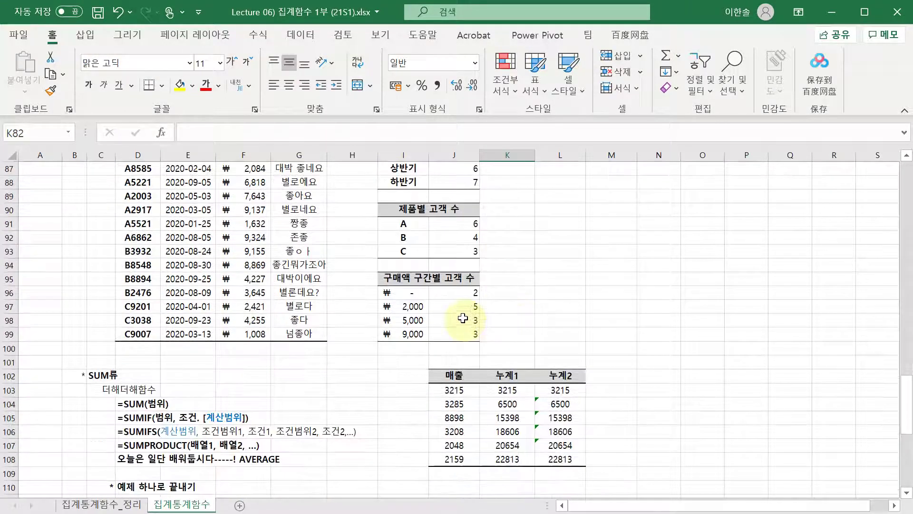
{"action": "scroll", "coordinate": [475, 321], "scroll_direction": "up", "scroll_amount": 1}
{"action": "left_click", "coordinate": [404, 250]}
{"action": "double_click", "coordinate": [452, 223]}
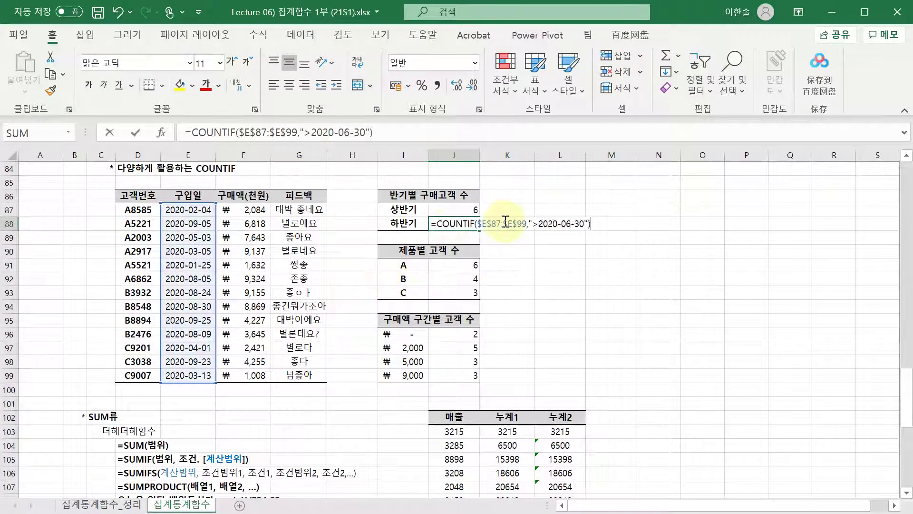
{"action": "key", "text": "Escape"}
{"action": "key", "text": "Down"}
{"action": "key", "text": "Down"}
{"action": "key", "text": "Down"}
{"action": "key", "text": "F2"}
{"action": "key", "text": "Escape"}
{"action": "key", "text": "Down"}
{"action": "key", "text": "F2"}
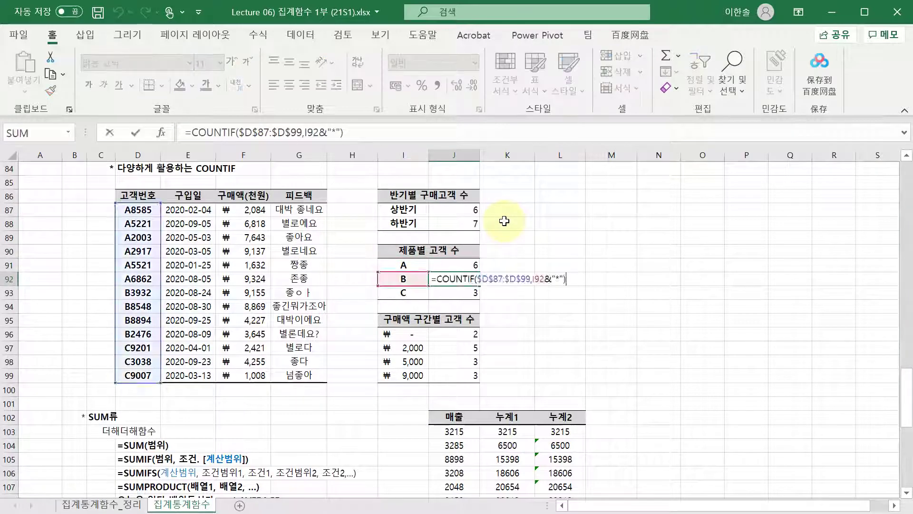
{"action": "key", "text": "Escape"}
{"action": "key", "text": "Up"}
{"action": "key", "text": "F2"}
{"action": "key", "text": "Escape"}
{"action": "key", "text": "Down"}
{"action": "key", "text": "Down"}
{"action": "key", "text": "Down"}
{"action": "key", "text": "F2"}
{"action": "key", "text": "Escape"}
{"action": "key", "text": "Down"}
{"action": "key", "text": "Down"}
{"action": "key", "text": "F2"}
{"action": "key", "text": "Escape"}
{"action": "key", "text": "Down"}
{"action": "key", "text": "F2"}
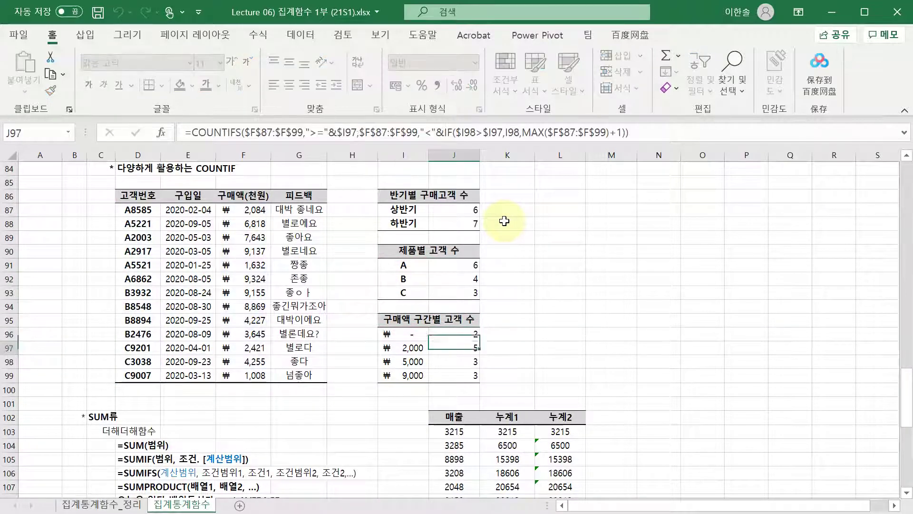
{"action": "key", "text": "Escape"}
{"action": "key", "text": "Down"}
{"action": "key", "text": "F2"}
{"action": "key", "text": "Escape"}
{"action": "key", "text": "Down"}
{"action": "key", "text": "F2"}
{"action": "key", "text": "Escape"}
{"action": "key", "text": "Down"}
{"action": "key", "text": "Up"}
{"action": "key", "text": "F2"}
{"action": "key", "text": "Escape"}
{"action": "key", "text": "Up"}
{"action": "key", "text": "F2"}
{"action": "key", "text": "Escape"}
{"action": "key", "text": "Up"}
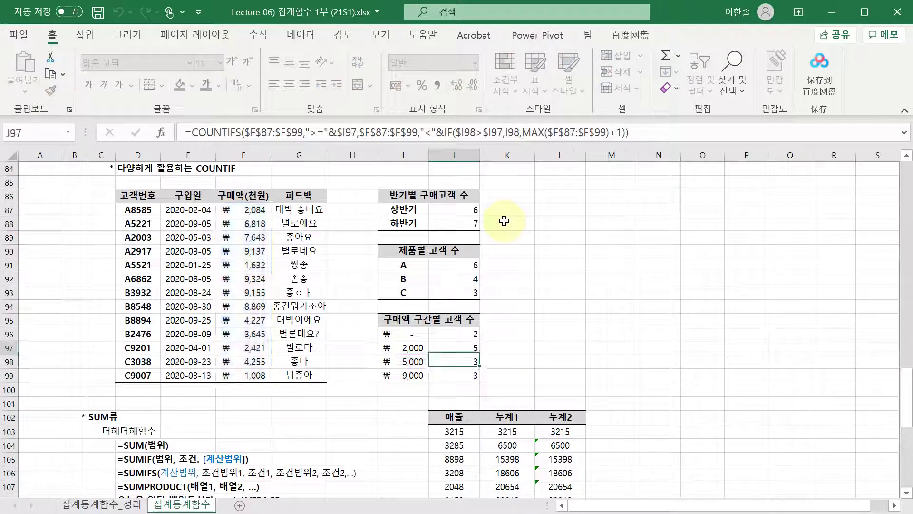
{"action": "key", "text": "F2"}
{"action": "key", "text": "Escape"}
{"action": "key", "text": "Up"}
{"action": "key", "text": "F2"}
{"action": "key", "text": "Escape"}
{"action": "key", "text": "Up"}
{"action": "key", "text": "Up"}
{"action": "key", "text": "Up"}
{"action": "key", "text": "Up"}
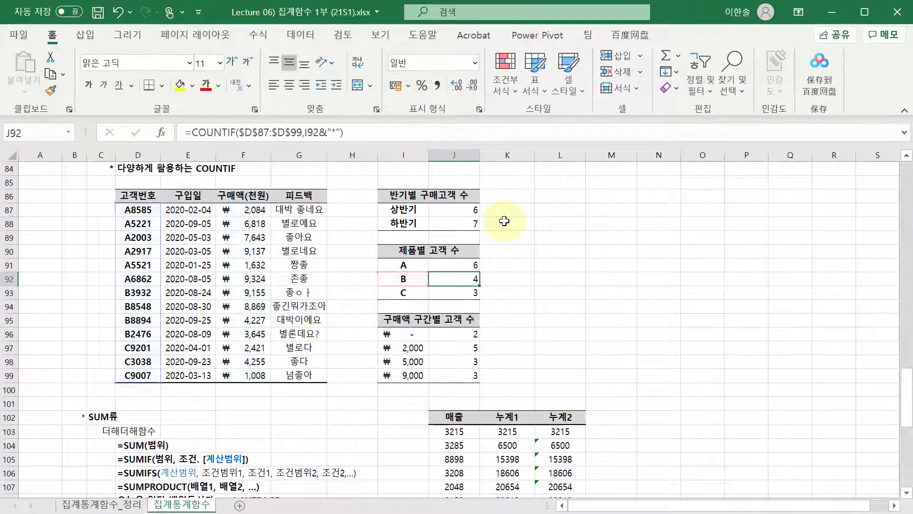
{"action": "key", "text": "Up"}
{"action": "key", "text": "Up"}
{"action": "key", "text": "Up"}
{"action": "key", "text": "Up"}
{"action": "key", "text": "F2"}
{"action": "key", "text": "Escape"}
{"action": "key", "text": "Up"}
{"action": "key", "text": "F2"}
{"action": "key", "text": "Escape"}
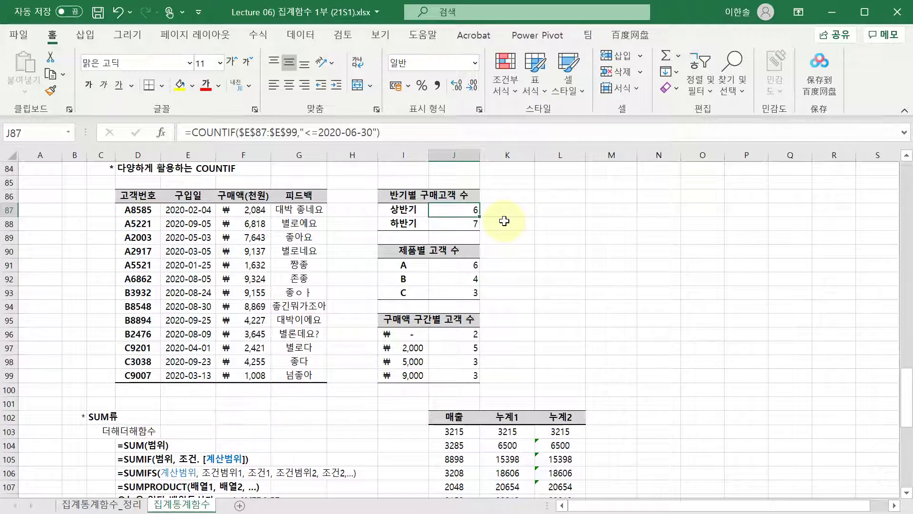
{"action": "scroll", "coordinate": [504, 221], "scroll_direction": "up", "scroll_amount": 1}
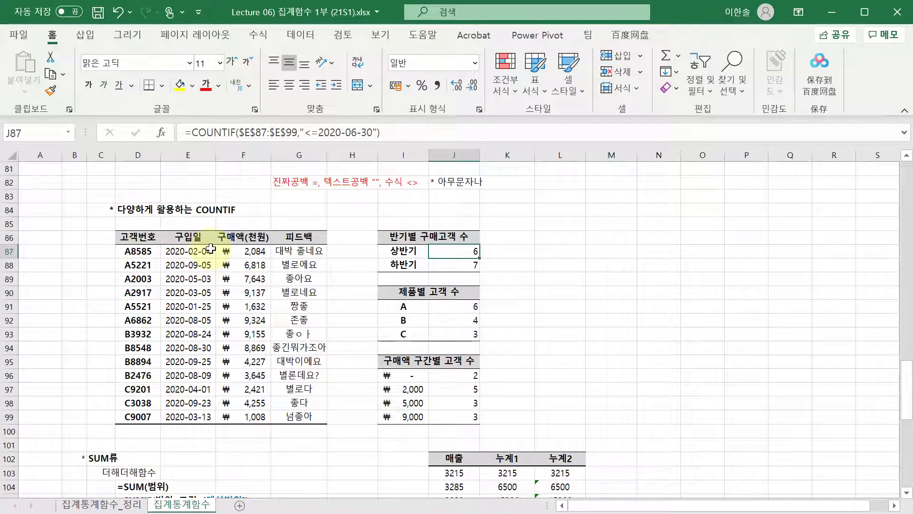
{"action": "double_click", "coordinate": [435, 251]}
{"action": "mouse_move", "coordinate": [205, 245]}
{"action": "left_mouse_down"}
{"action": "mouse_move", "coordinate": [222, 245]}
{"action": "mouse_move", "coordinate": [204, 245]}
{"action": "left_mouse_up"}
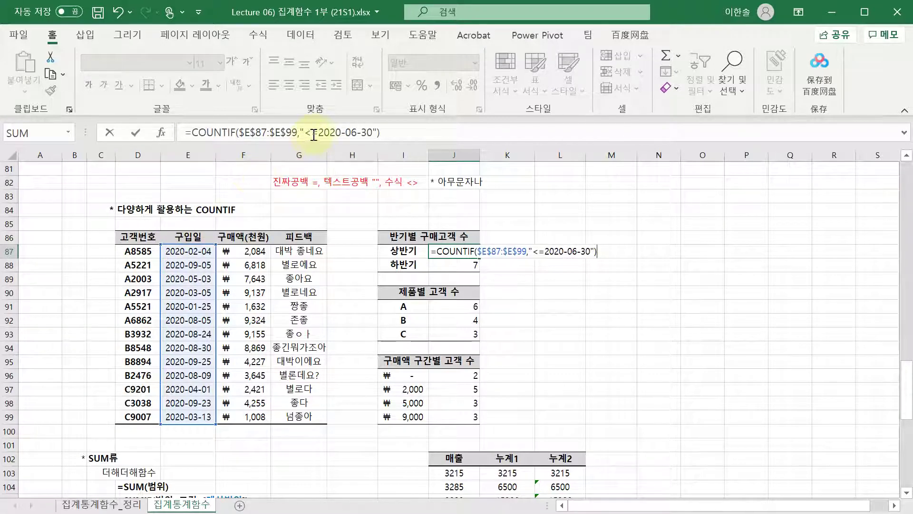
{"action": "left_click_drag", "start_coordinate": [319, 133], "coordinate": [373, 133]}
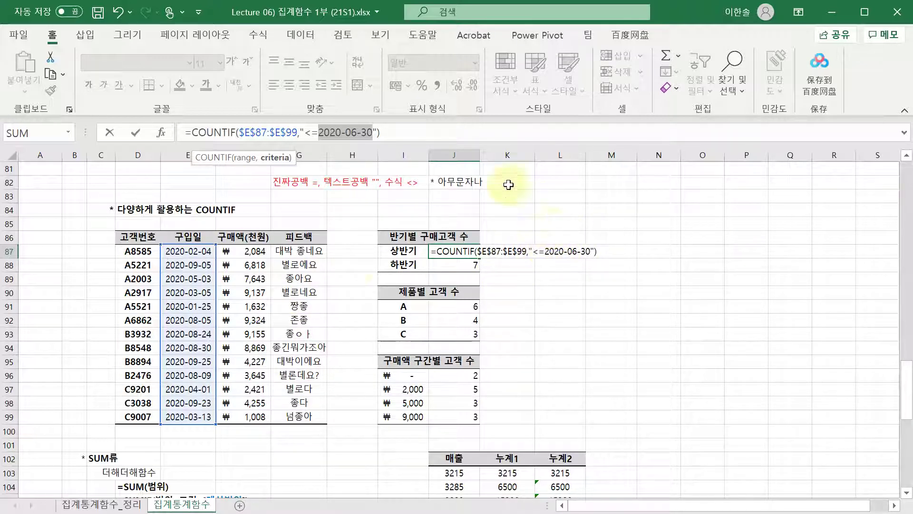
{"action": "double_click", "coordinate": [463, 266]}
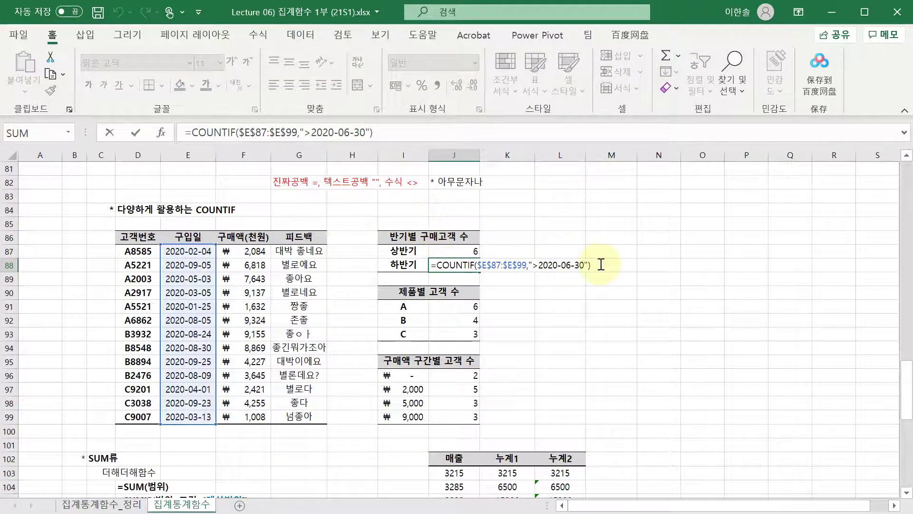
{"action": "double_click", "coordinate": [468, 306]}
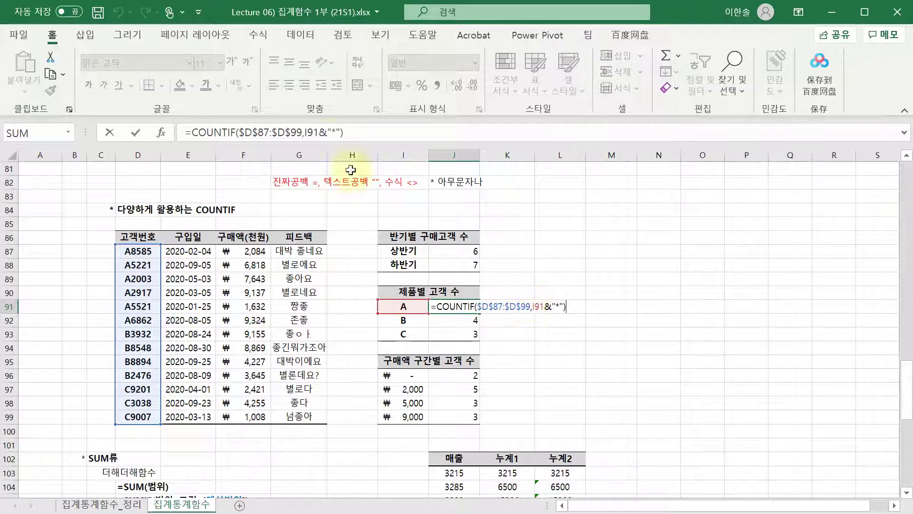
{"action": "left_click_drag", "start_coordinate": [327, 134], "coordinate": [343, 136]}
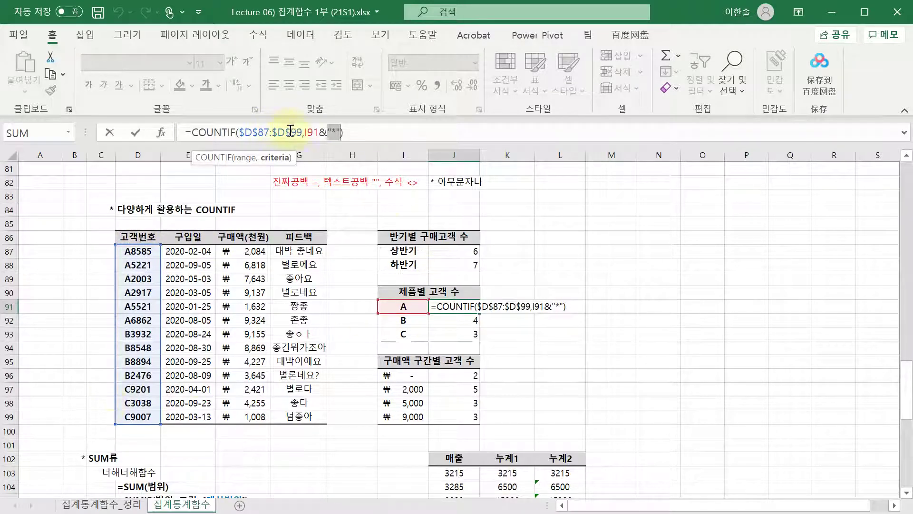
{"action": "left_click_drag", "start_coordinate": [304, 133], "coordinate": [334, 137]}
{"action": "left_click", "coordinate": [350, 133]}
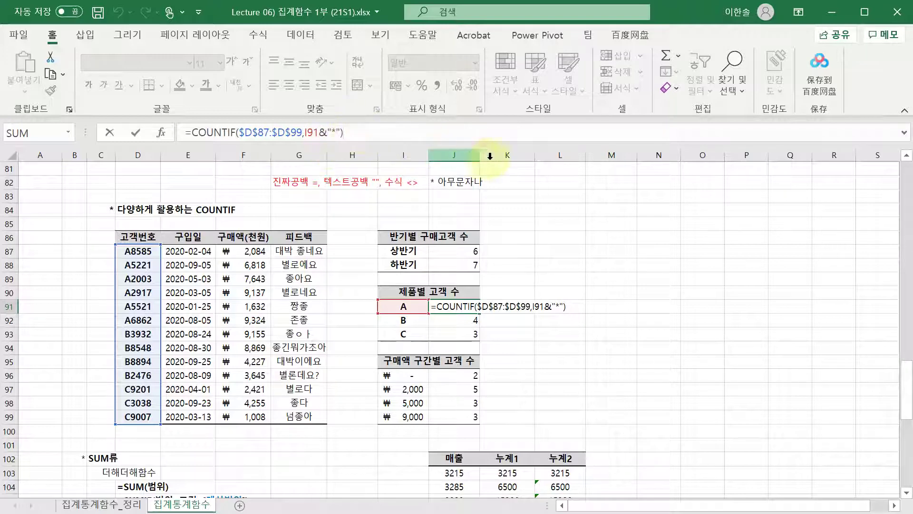
{"action": "left_click", "coordinate": [340, 135]}
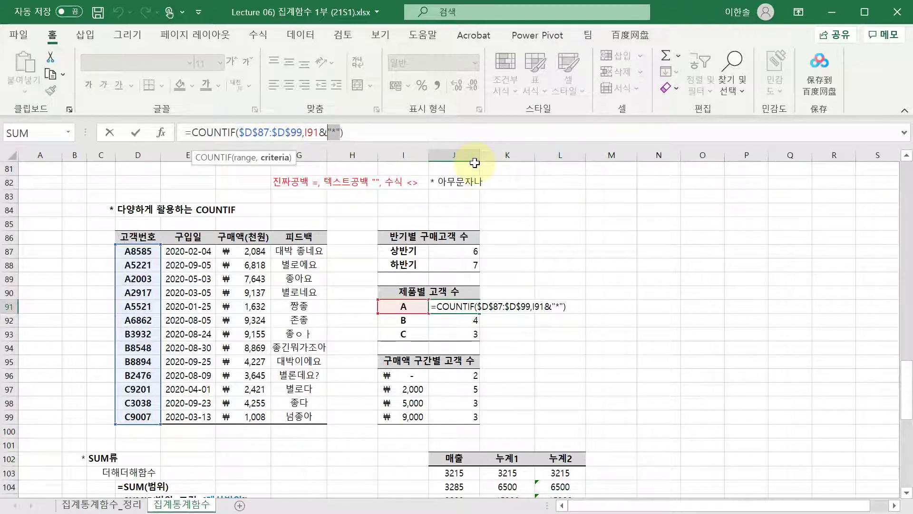
{"action": "left_click_drag", "start_coordinate": [338, 136], "coordinate": [330, 134]}
{"action": "left_click", "coordinate": [324, 133]}
{"action": "left_click_drag", "start_coordinate": [305, 132], "coordinate": [319, 132]}
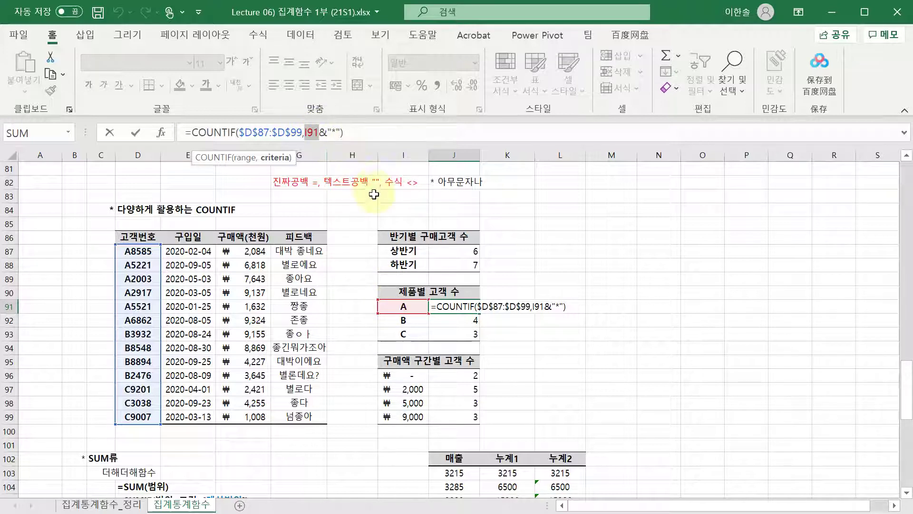
{"action": "type", "text": "\""}
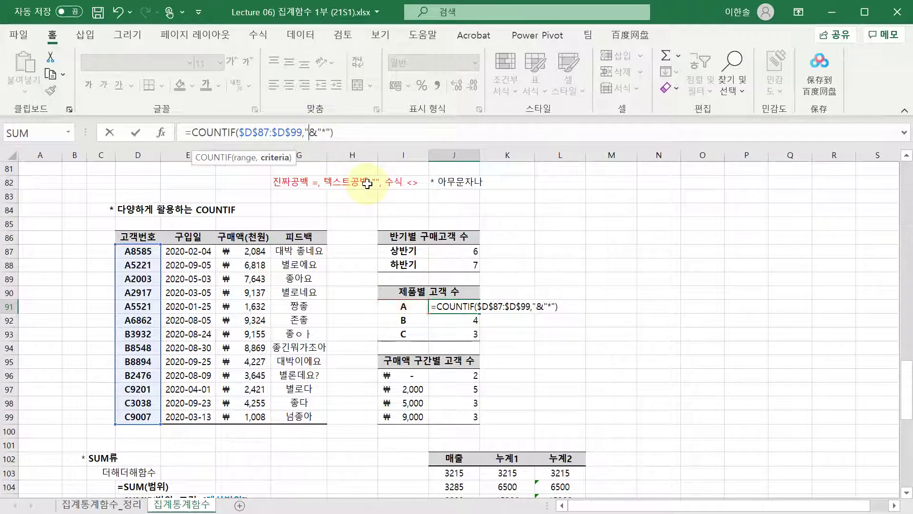
{"action": "type", "text": "A\""}
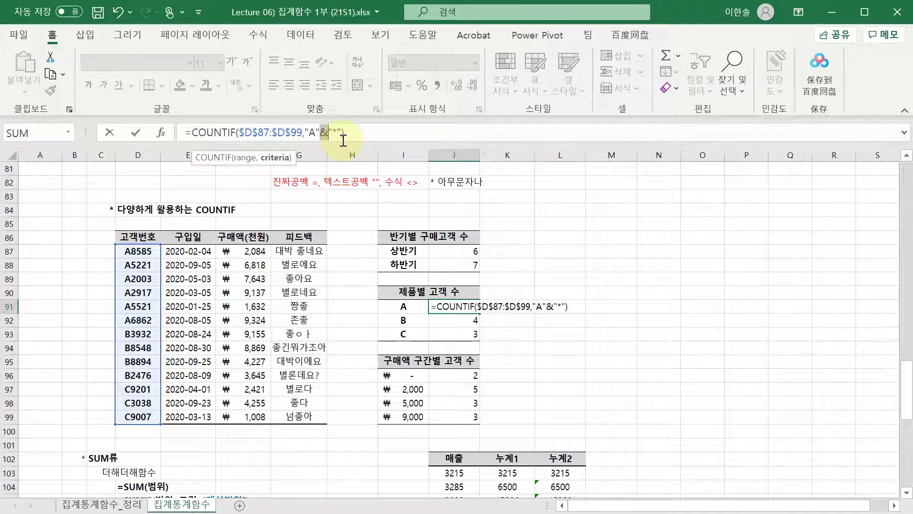
{"action": "key", "text": "ctrl+Return"}
{"action": "key", "text": "Right"}
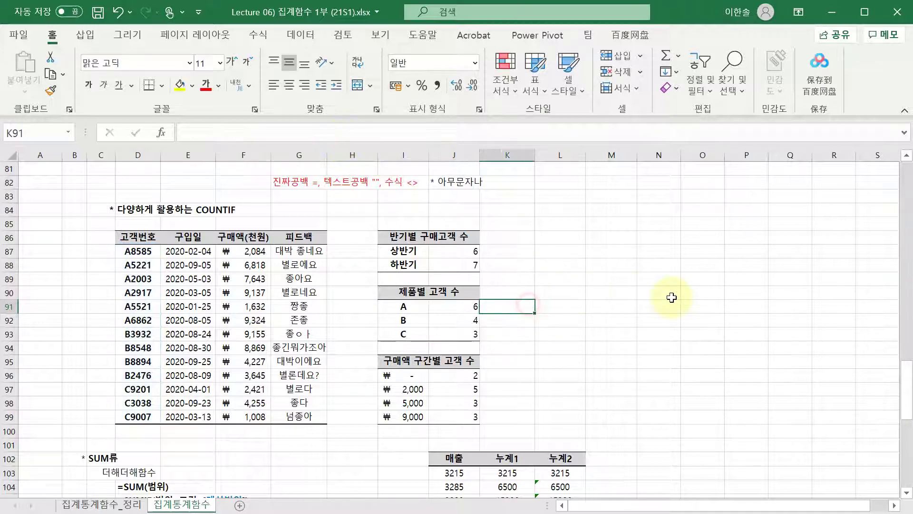
- Test text joining in K91: ="A"+"5" gives #VALUE!, while ="A"&"5" gives A5
{"action": "type", "text": "=\"A\""}
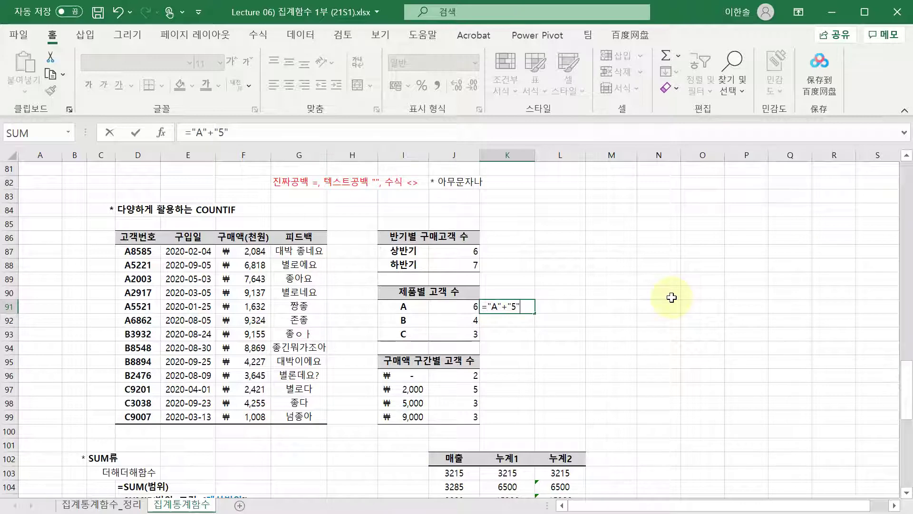
{"action": "type", "text": "+\"5\""}
{"action": "key", "text": "Return"}
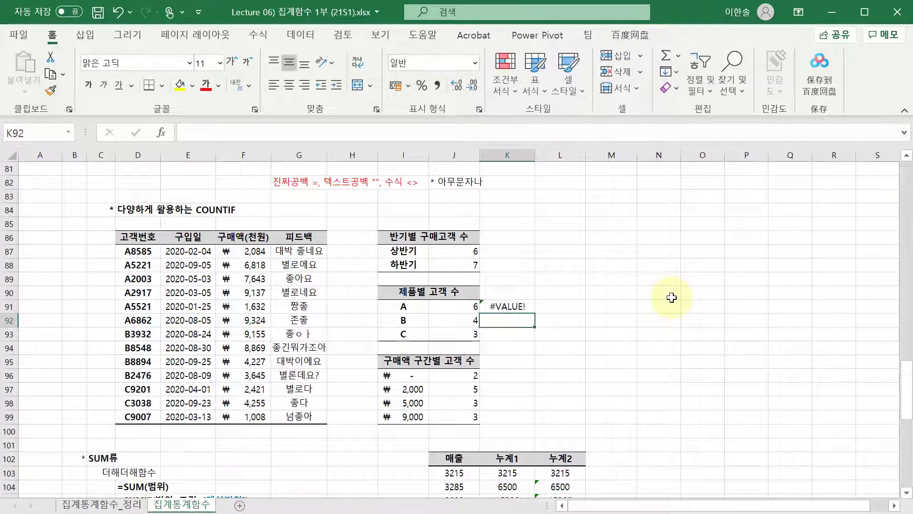
{"action": "key", "text": "Up"}
{"action": "key", "text": "F2"}
{"action": "key", "text": "BackSpace"}
{"action": "type", "text": "&\"5"}
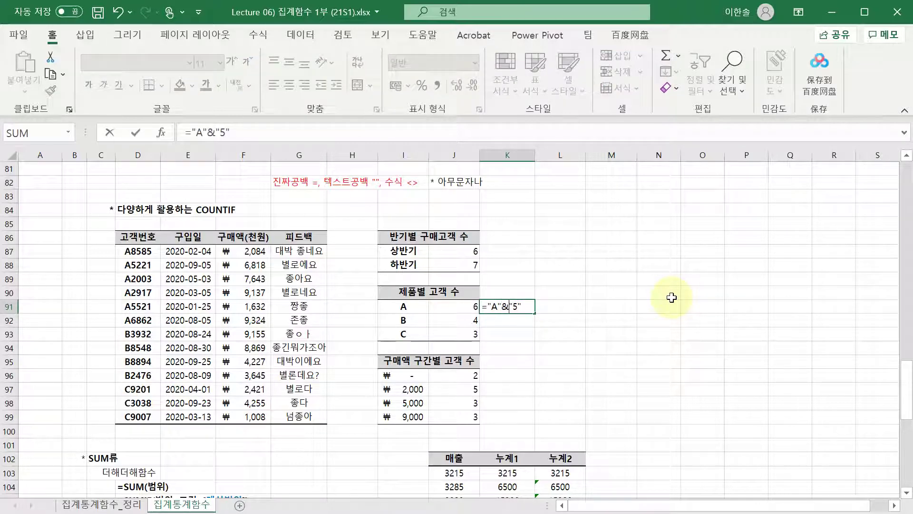
{"action": "key", "text": "Return"}
{"action": "key", "text": "Up"}
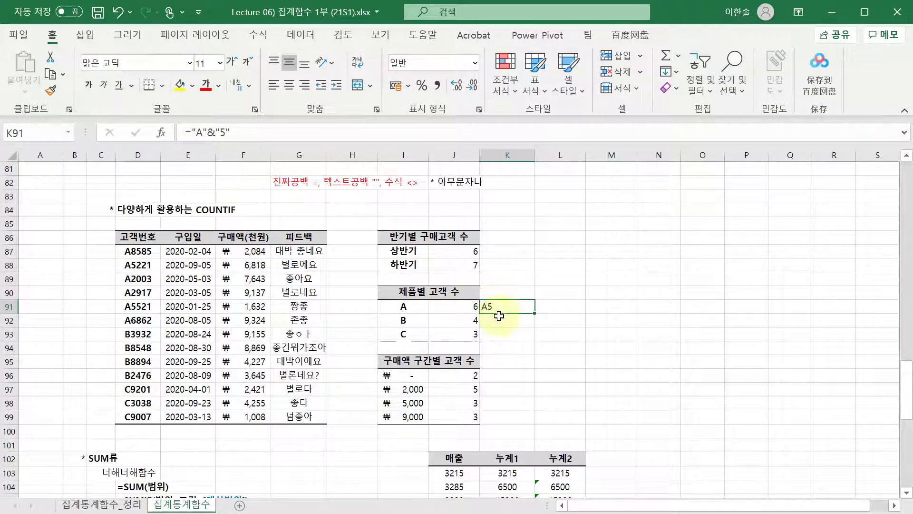
- Copy J91's criteria into K91 and make it =I91&"*", displaying A*
{"action": "left_click", "coordinate": [468, 305]}
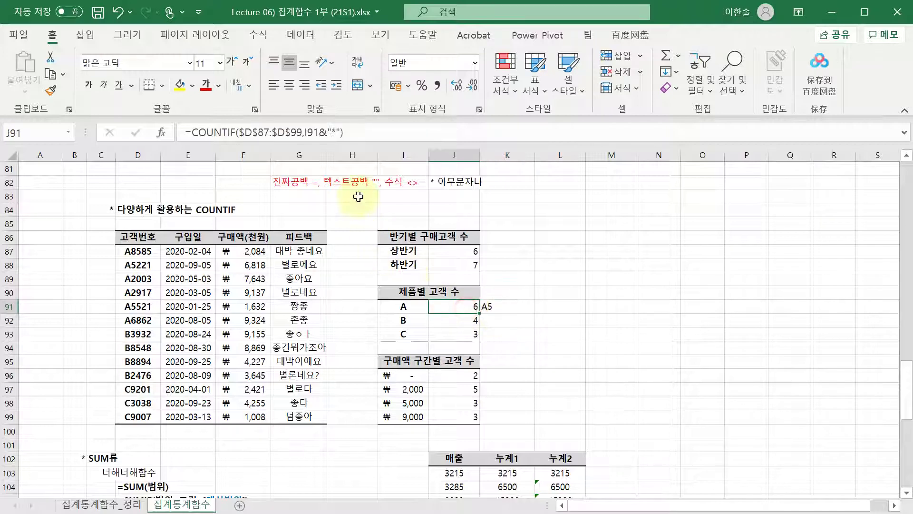
{"action": "left_click", "coordinate": [306, 130]}
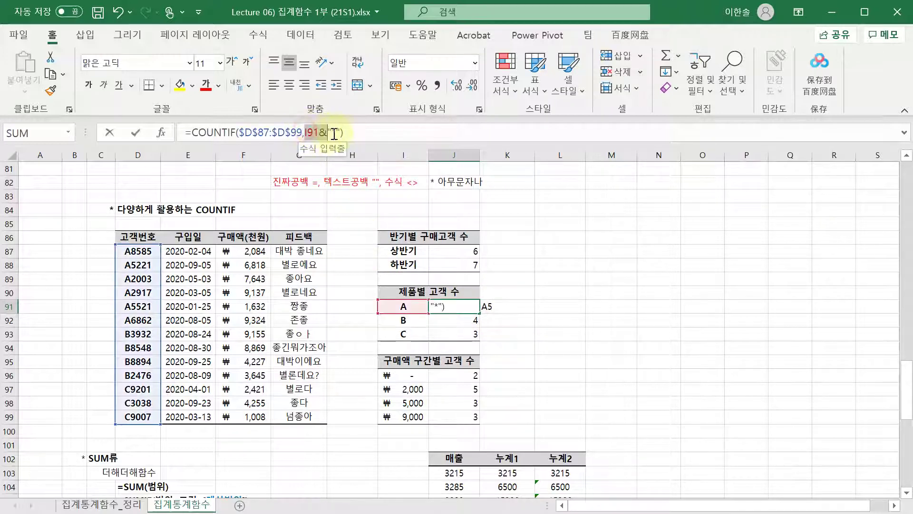
{"action": "key", "text": "Escape"}
{"action": "left_click", "coordinate": [507, 308]}
{"action": "double_click", "coordinate": [507, 309]}
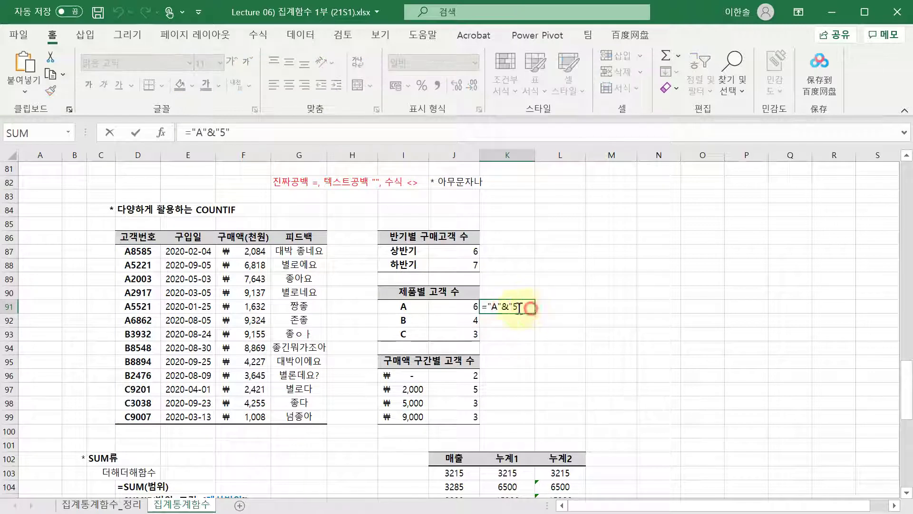
{"action": "left_click_drag", "start_coordinate": [529, 308], "coordinate": [469, 309]}
{"action": "type", "text": "I91&\"*\""}
{"action": "left_click", "coordinate": [483, 309]}
{"action": "type", "text": "="}
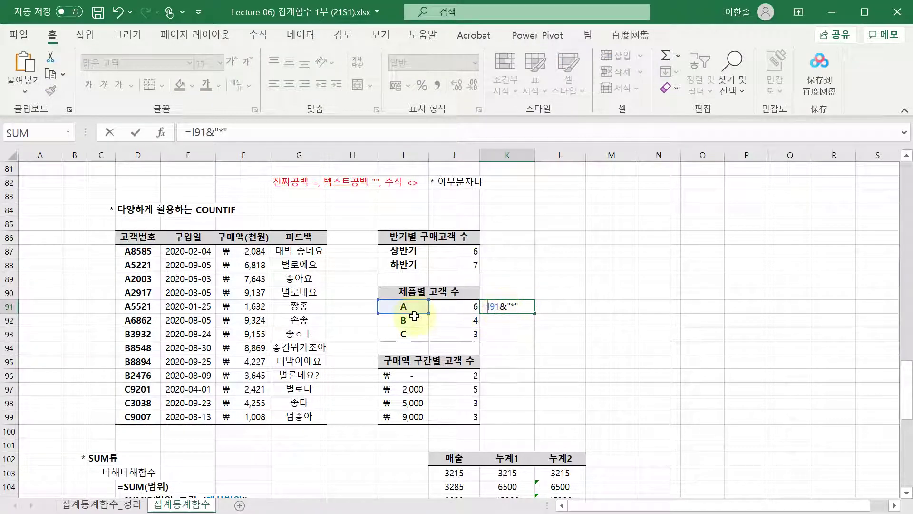
{"action": "key", "text": "Return"}
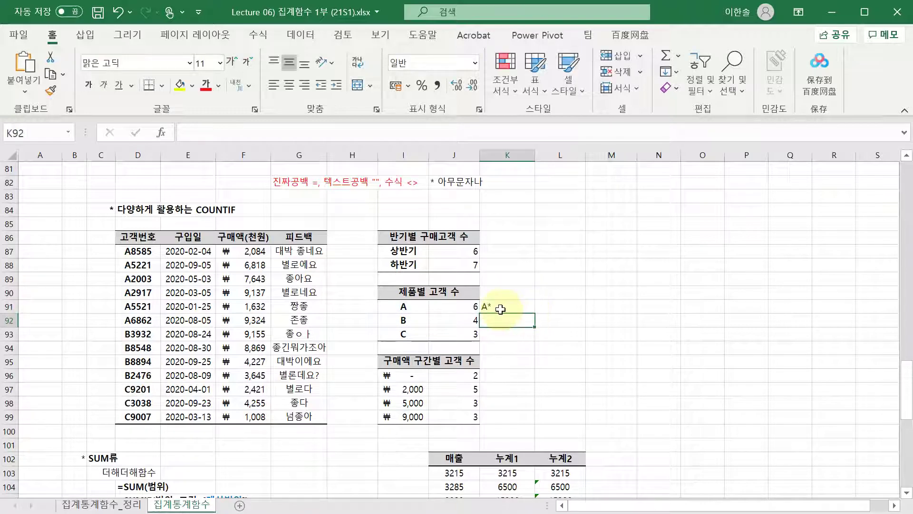
{"action": "left_click", "coordinate": [500, 309]}
{"action": "key", "text": "Left"}
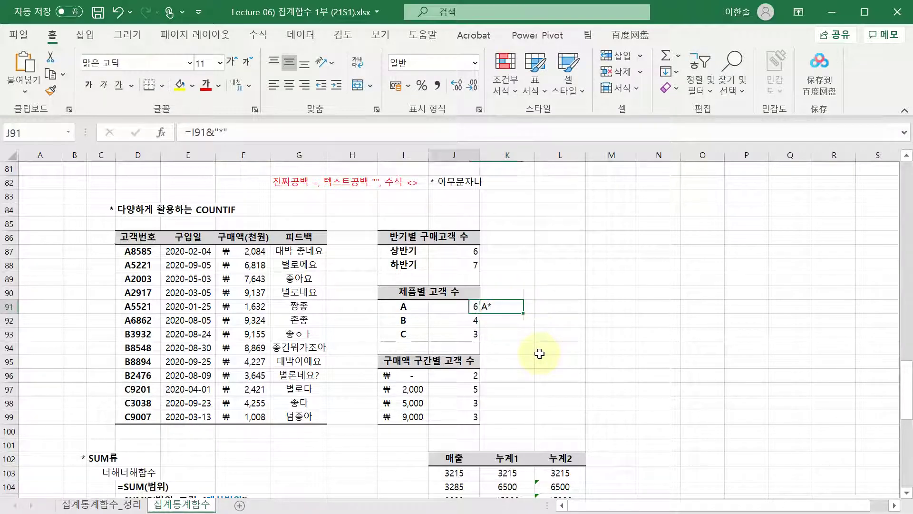
{"action": "key", "text": "F2"}
{"action": "left_click_drag", "start_coordinate": [575, 306], "coordinate": [399, 307]}
{"action": "key", "text": "ctrl+c"}
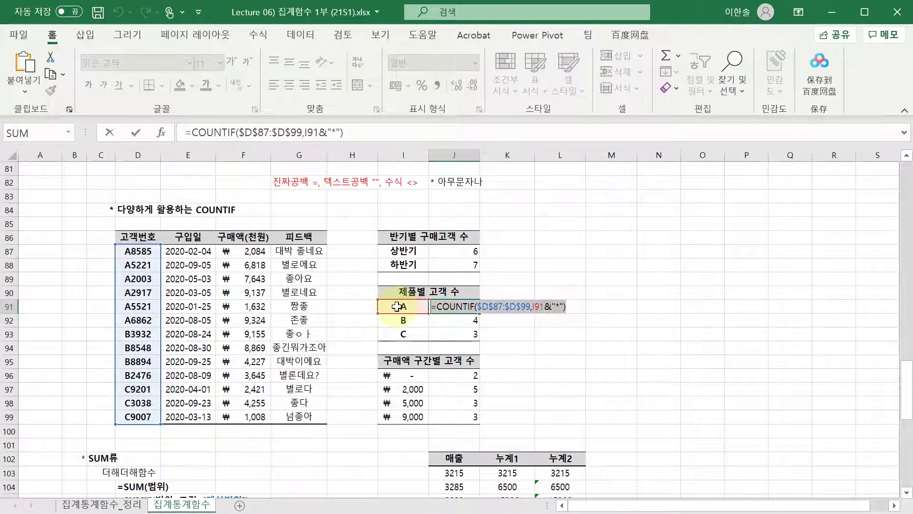
{"action": "key", "text": "Escape"}
{"action": "double_click", "coordinate": [522, 309]}
{"action": "left_click", "coordinate": [536, 305]}
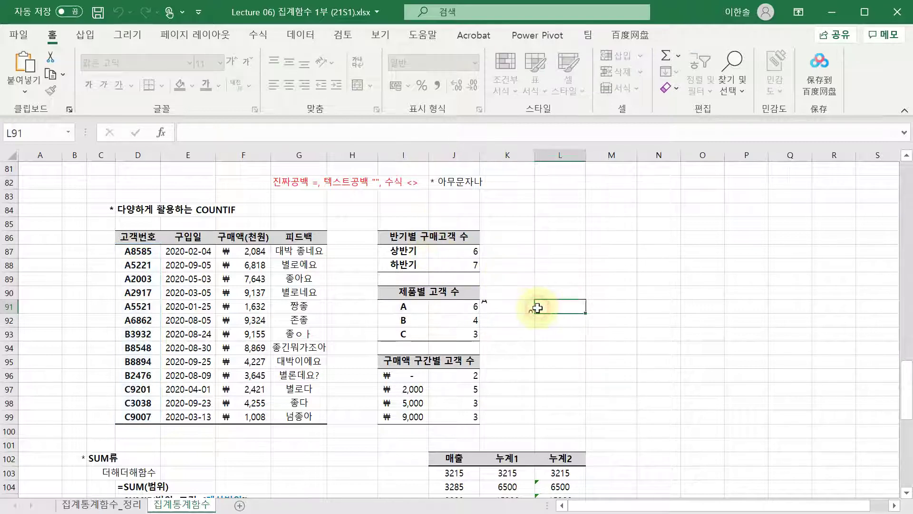
{"action": "double_click", "coordinate": [567, 310]}
{"action": "key", "text": "ctrl+v"}
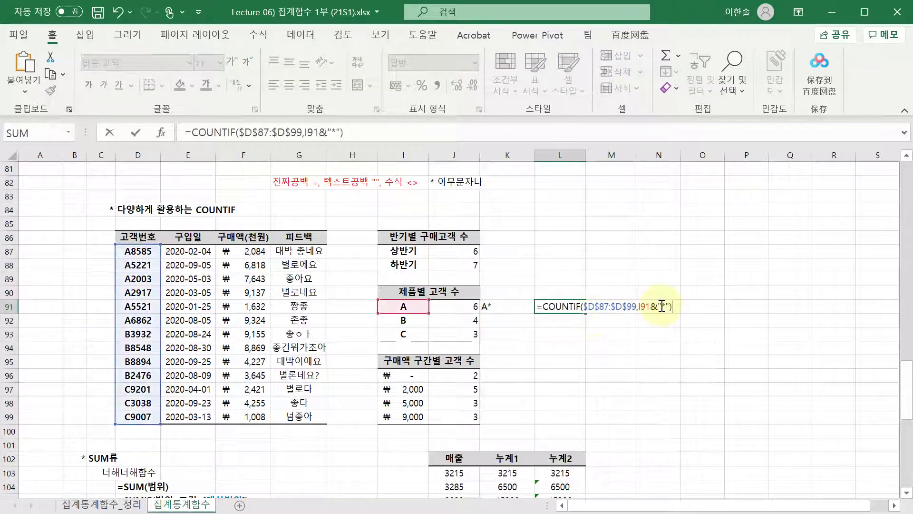
{"action": "left_click_drag", "start_coordinate": [638, 307], "coordinate": [660, 306]}
{"action": "key", "text": "BackSpace"}
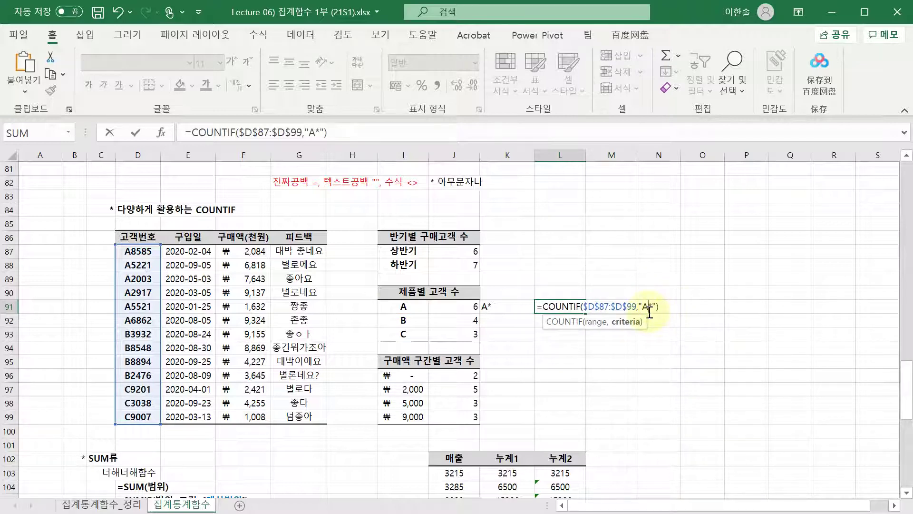
{"action": "left_click", "coordinate": [657, 312]}
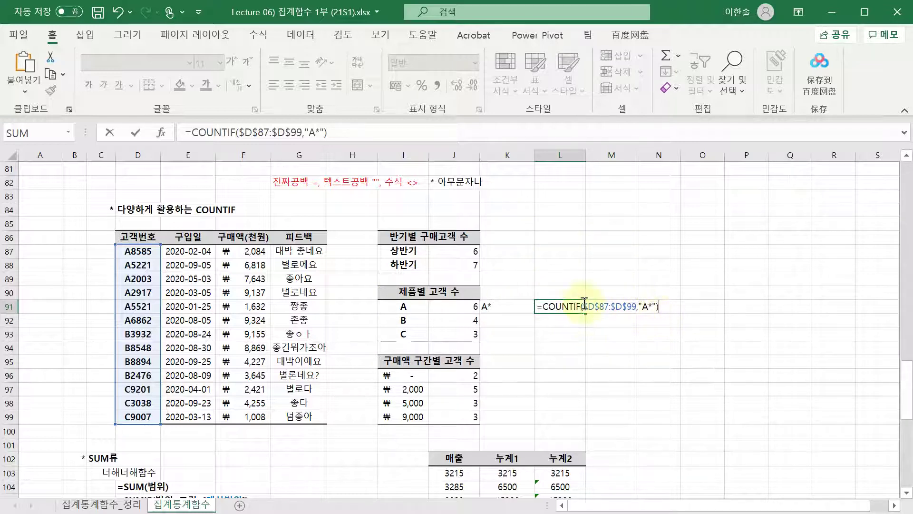
{"action": "left_click", "coordinate": [636, 306]}
{"action": "double_click", "coordinate": [644, 307]}
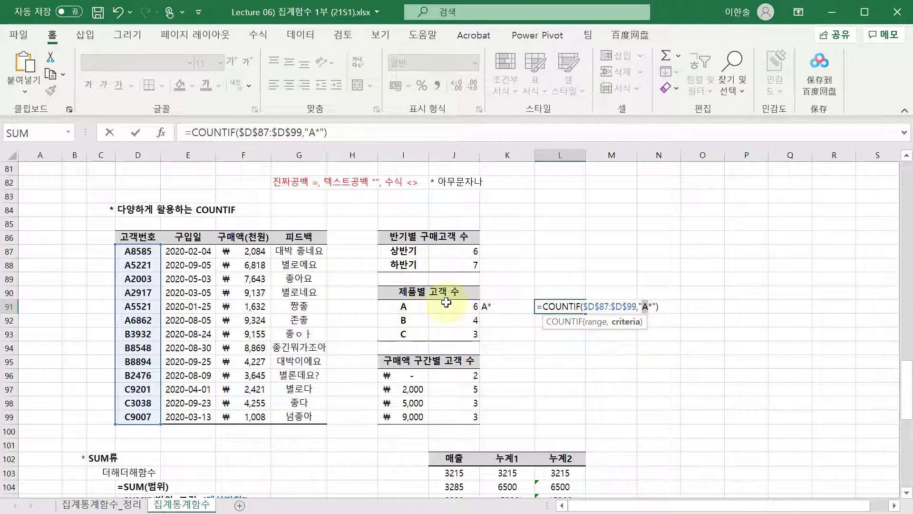
{"action": "key", "text": "Escape"}
{"action": "left_click_drag", "start_coordinate": [137, 251], "coordinate": [138, 319]}
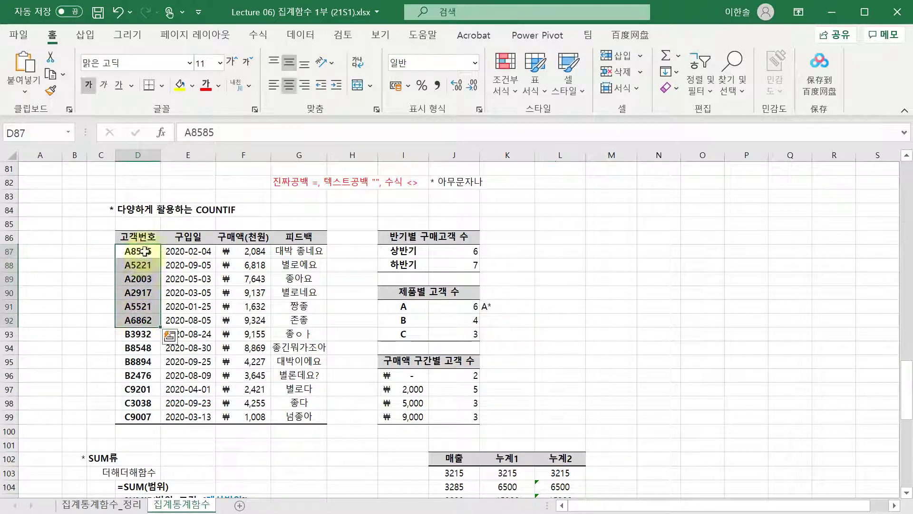
{"action": "left_click", "coordinate": [494, 309]}
{"action": "key", "text": "Delete"}
{"action": "key", "text": "Left"}
{"action": "key", "text": "Down"}
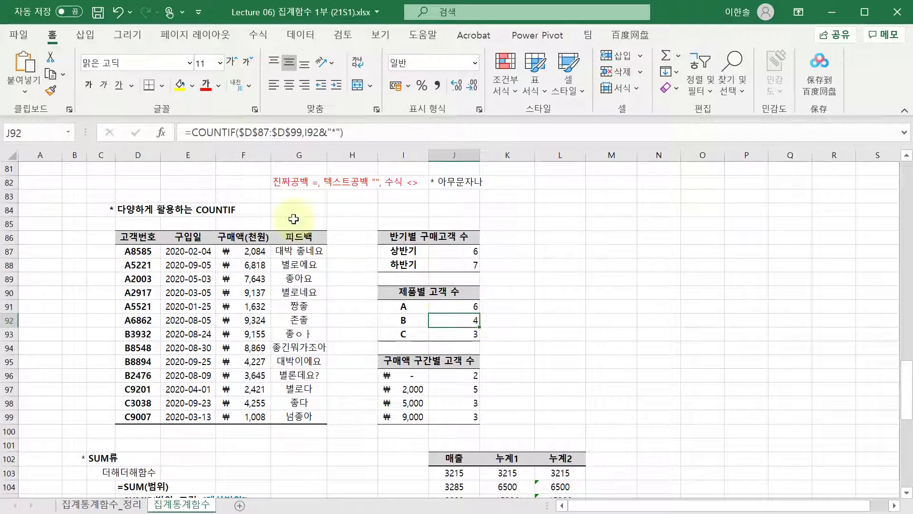
{"action": "left_click", "coordinate": [275, 127]}
{"action": "left_click", "coordinate": [315, 133]}
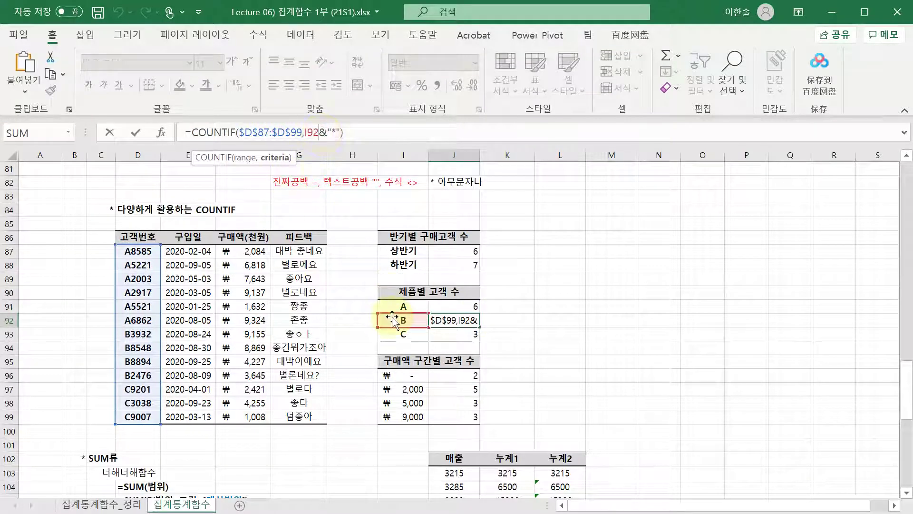
{"action": "left_click", "coordinate": [453, 323]}
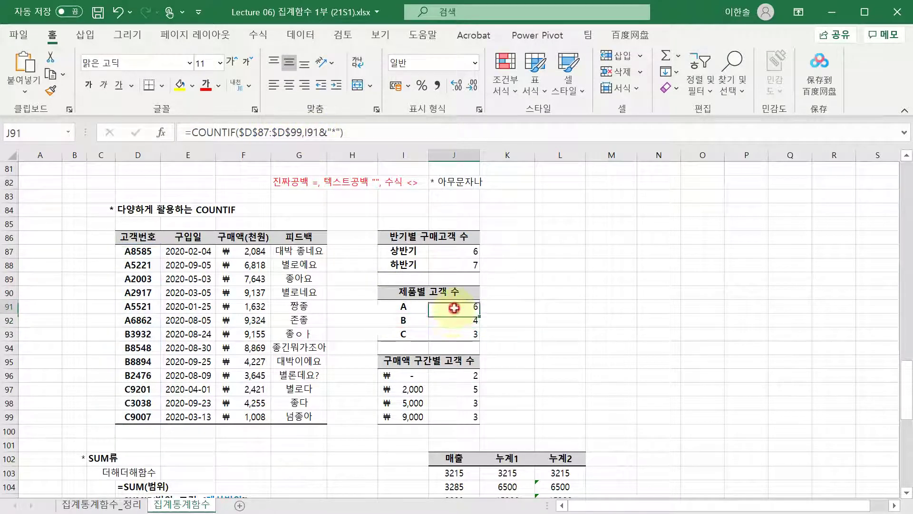
{"action": "double_click", "coordinate": [453, 322]}
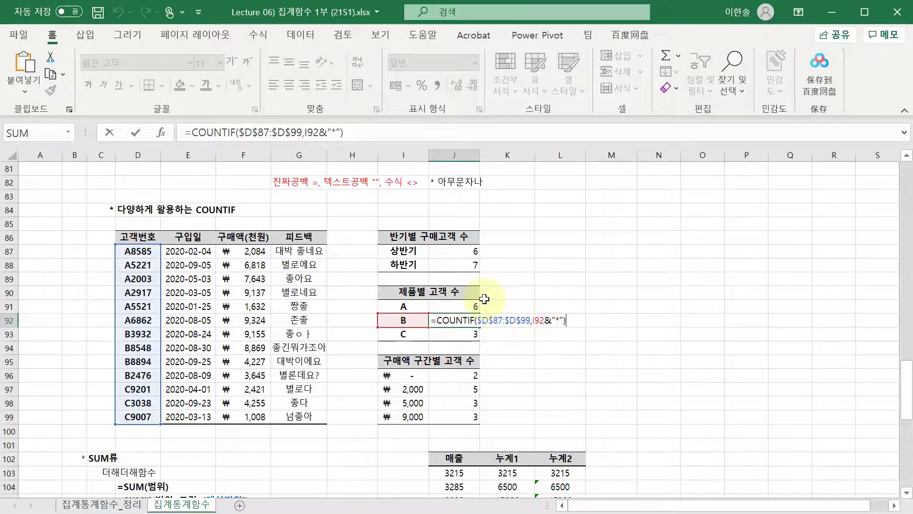
{"action": "left_click", "coordinate": [499, 320]}
{"action": "double_click", "coordinate": [457, 320]}
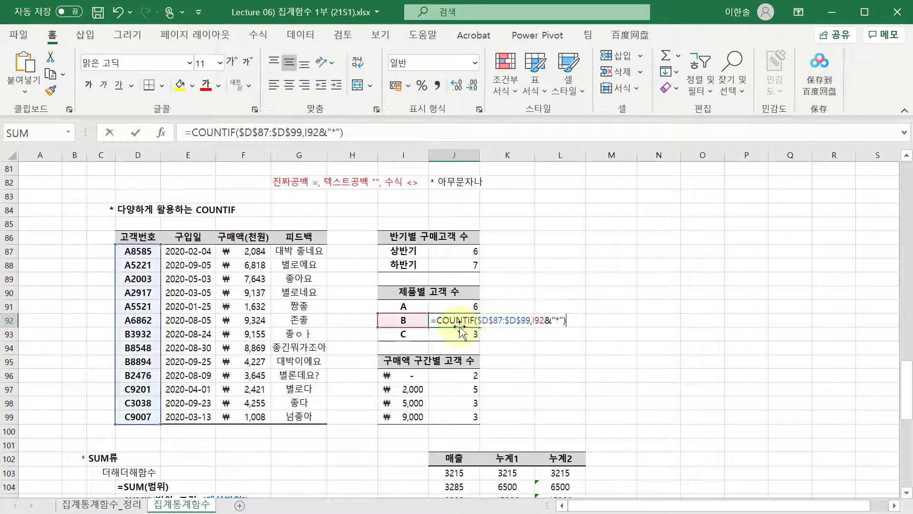
{"action": "left_click", "coordinate": [504, 320]}
{"action": "left_click", "coordinate": [460, 331]}
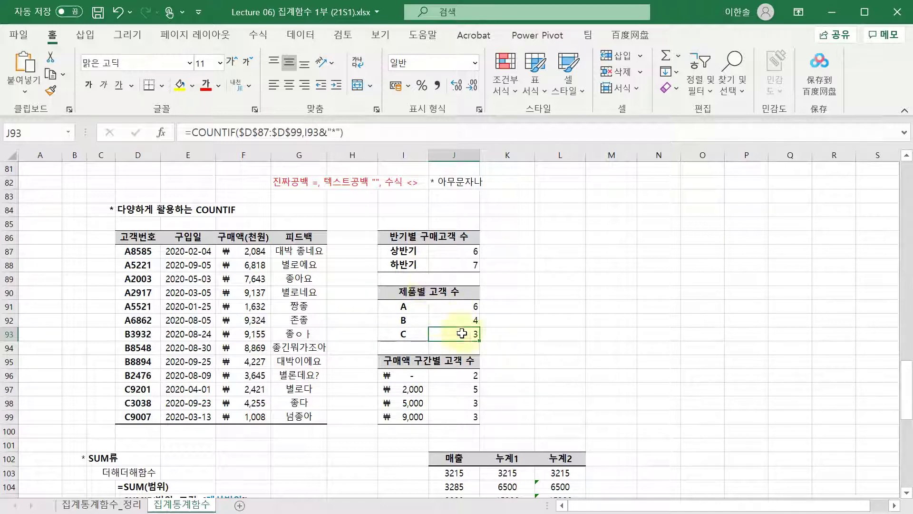
- Review the COUNTIFS purchase-amount band formulas in J96:J99 without changing them
{"action": "left_click", "coordinate": [454, 375]}
{"action": "left_click", "coordinate": [454, 389]}
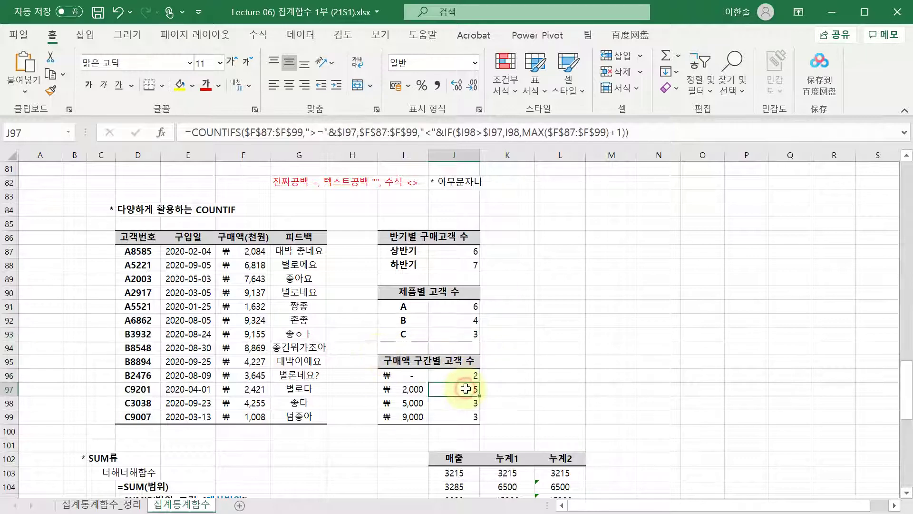
{"action": "left_click", "coordinate": [454, 375]}
{"action": "key", "text": "Down"}
{"action": "key", "text": "Down"}
{"action": "key", "text": "F2"}
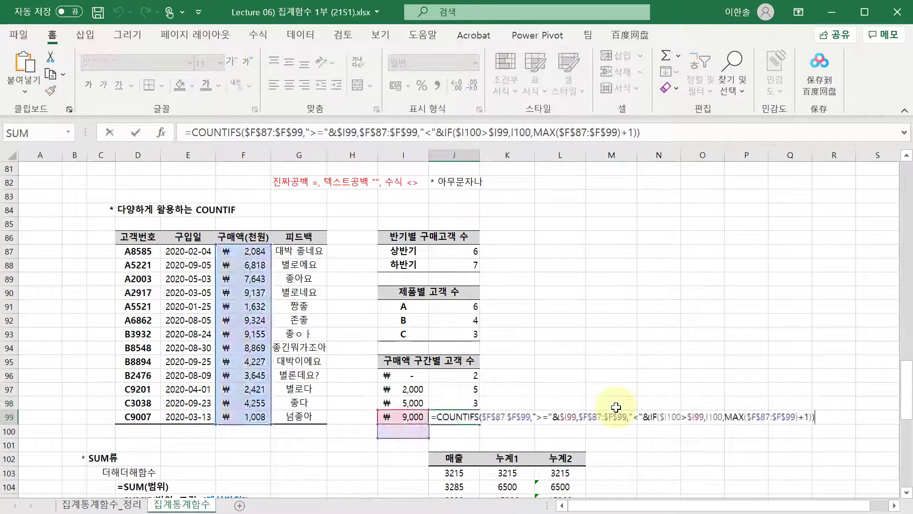
{"action": "key", "text": "Escape"}
{"action": "key", "text": "Up"}
{"action": "key", "text": "Up"}
{"action": "key", "text": "F2"}
{"action": "key", "text": "Escape"}
{"action": "key", "text": "Down"}
{"action": "key", "text": "F2"}
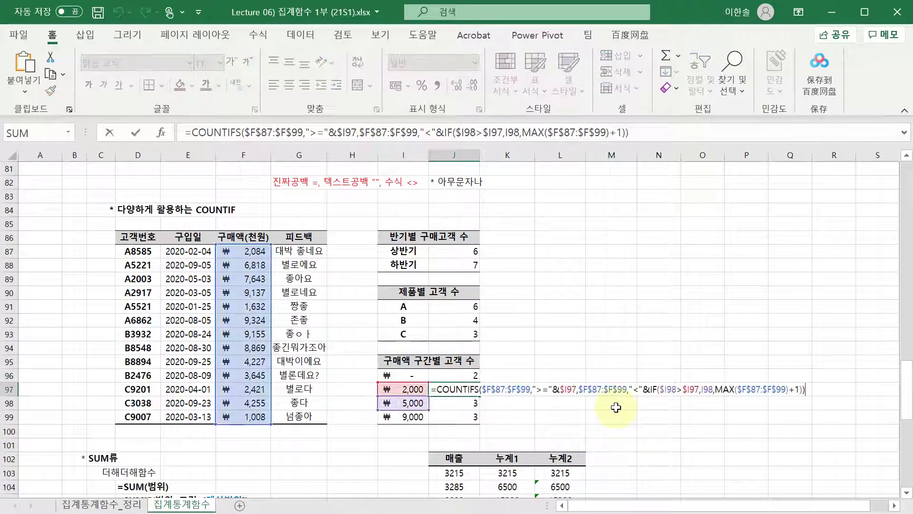
- Examine the ranges and lower/upper-bound conditions of the 2,000 band COUNTIFS formula, leaving it unchanged
{"action": "left_click", "coordinate": [536, 389]}
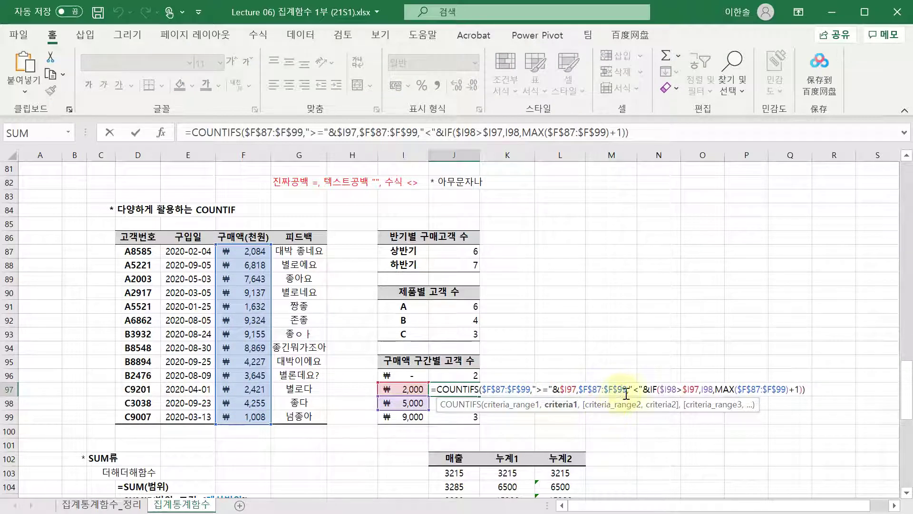
{"action": "left_click", "coordinate": [644, 389]}
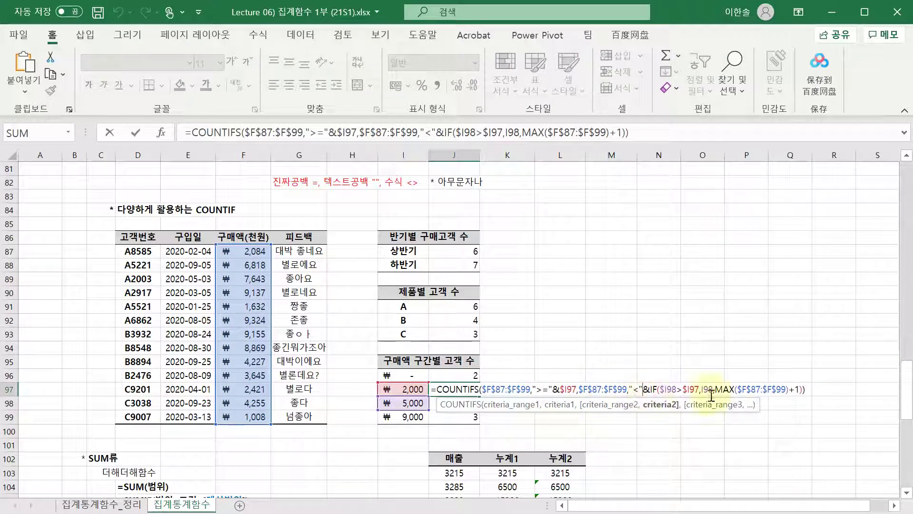
{"action": "left_click", "coordinate": [803, 392]}
{"action": "key", "text": "Left"}
{"action": "key", "text": "Left"}
{"action": "key", "text": "Left"}
{"action": "key", "text": "Left"}
{"action": "key", "text": "Left"}
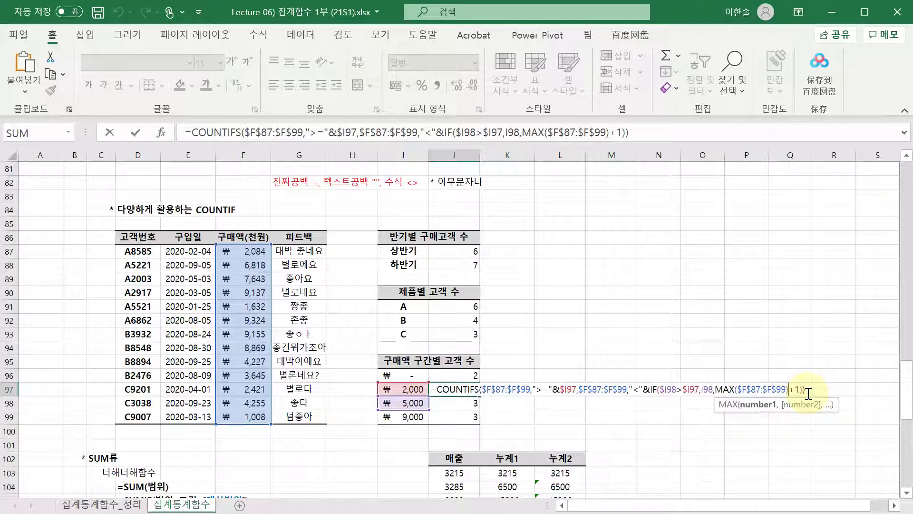
{"action": "left_click", "coordinate": [485, 390]}
{"action": "left_click_drag", "start_coordinate": [482, 390], "coordinate": [533, 390]}
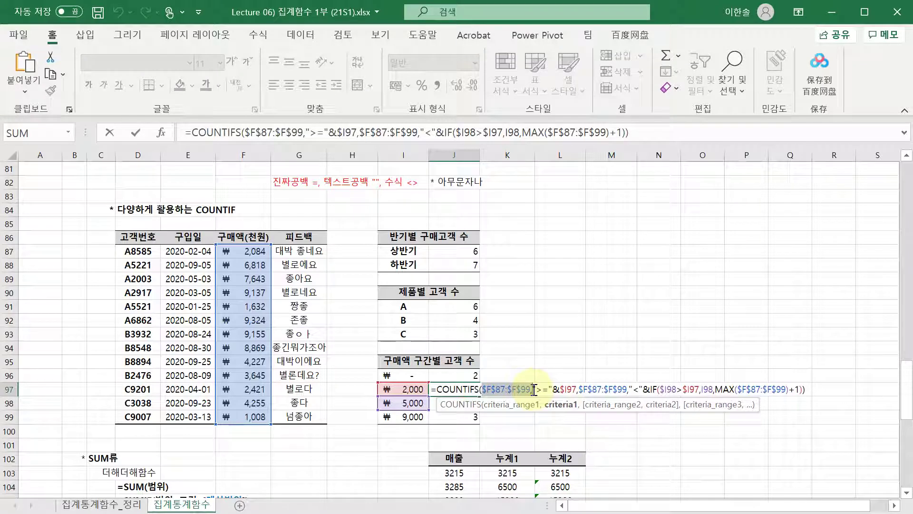
{"action": "left_click", "coordinate": [577, 390], "text": "shift"}
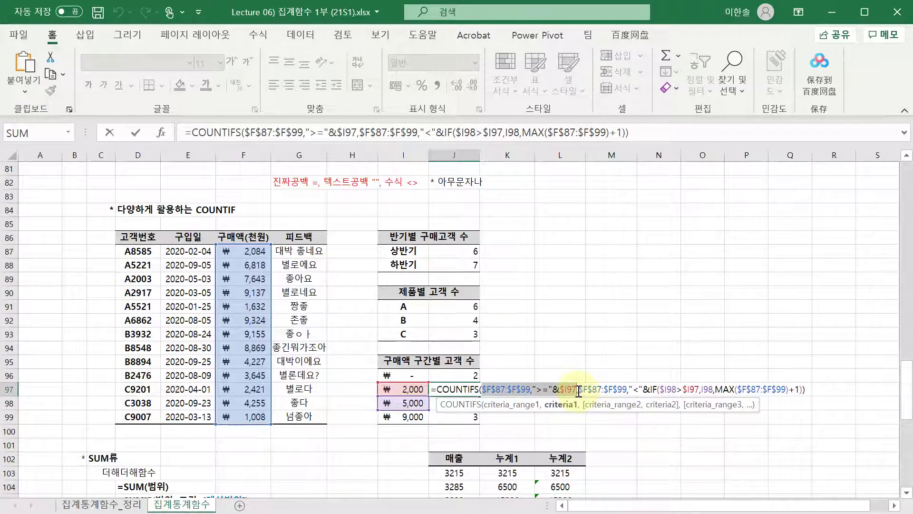
{"action": "left_click_drag", "start_coordinate": [578, 389], "coordinate": [806, 389]}
{"action": "key", "text": "F2"}
{"action": "key", "text": "Return"}
{"action": "key", "text": "F2"}
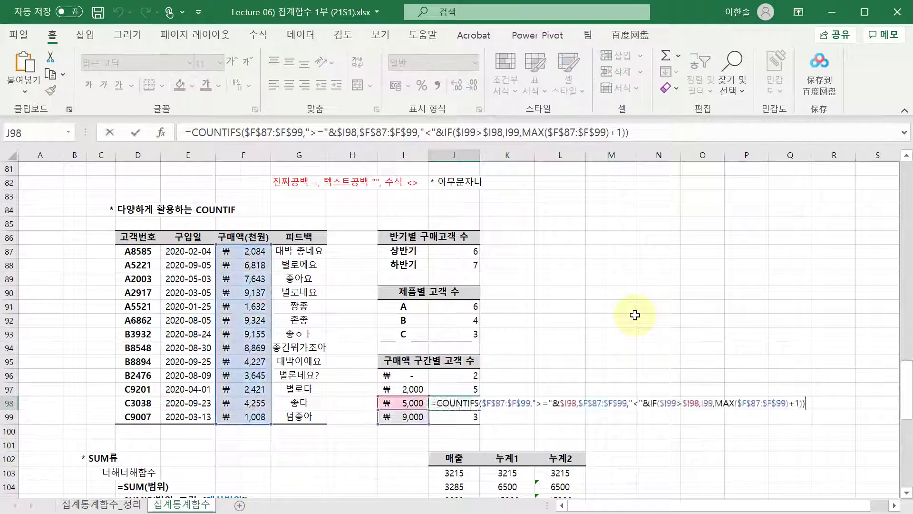
{"action": "key", "text": "Return"}
- Enter the note 메일로 알려주세용 in K96 beside the band counts 2, 5, 3 and 3
{"action": "key", "text": "F2"}
{"action": "key", "text": "Escape"}
{"action": "key", "text": "Up"}
{"action": "key", "text": "Up"}
{"action": "key", "text": "Right"}
{"action": "key", "text": "Up"}
{"action": "key", "text": "Up"}
{"action": "key", "text": "Down"}
{"action": "key", "text": "F2"}
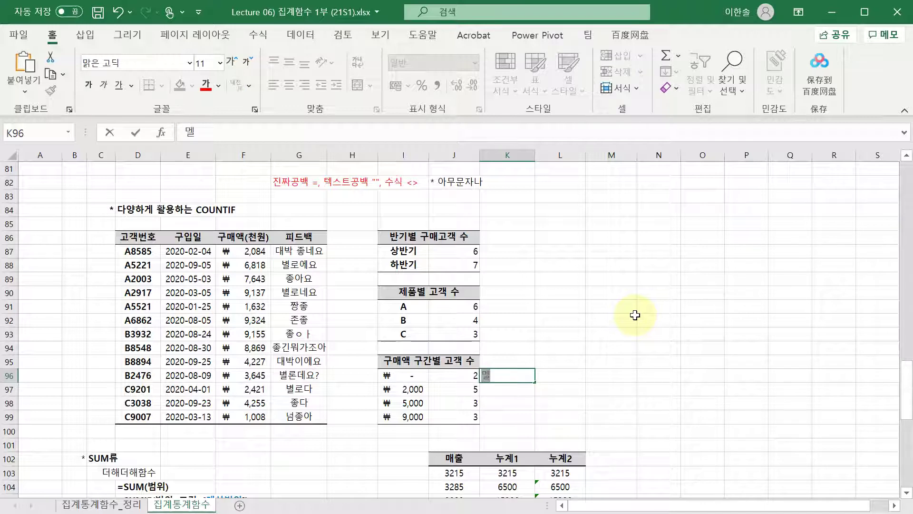
{"action": "type", "text": "메일로 알려주"}
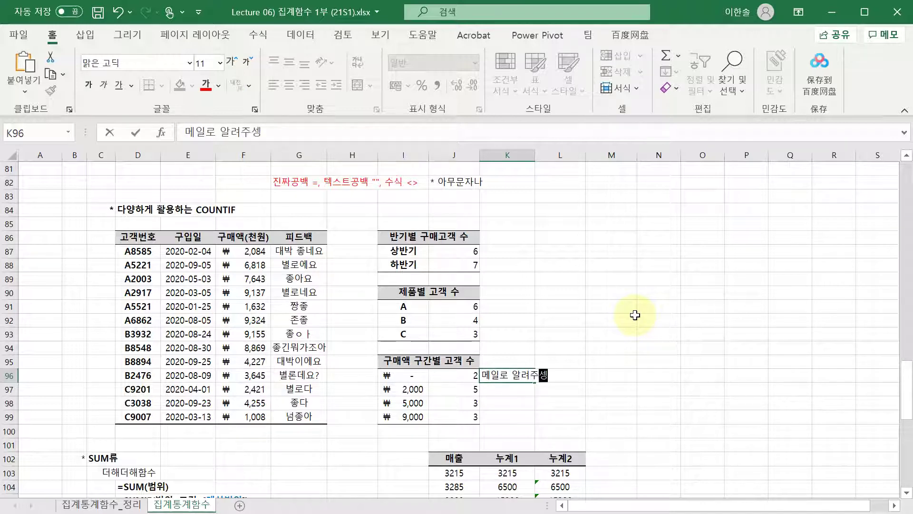
{"action": "type", "text": "세용"}
{"action": "key", "text": "Return"}
{"action": "key", "text": "Up"}
{"action": "left_click", "coordinate": [635, 315]}
{"action": "left_click", "coordinate": [557, 376]}
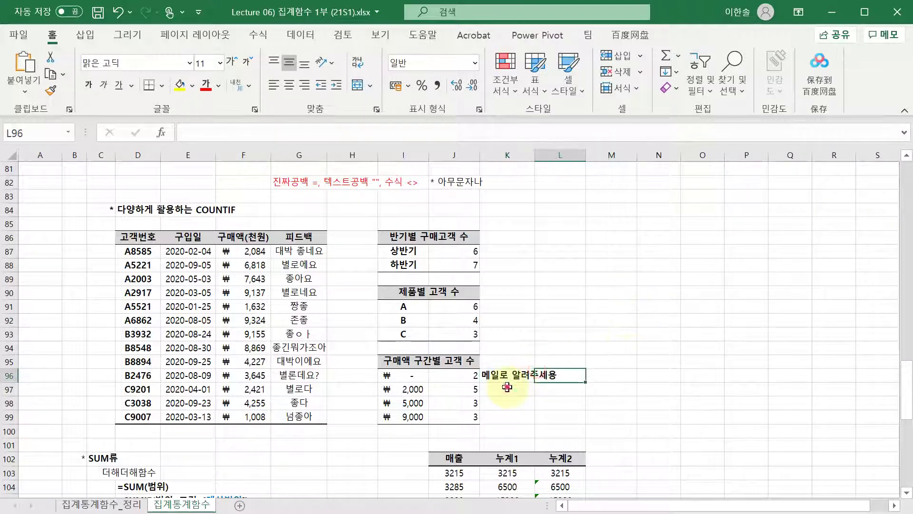
{"action": "left_click", "coordinate": [507, 377]}
{"action": "left_click", "coordinate": [471, 403]}
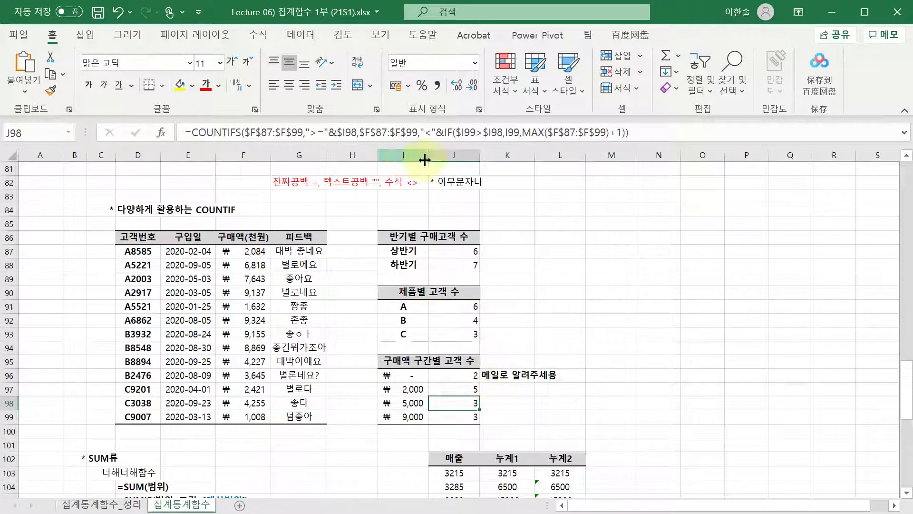
{"action": "left_click", "coordinate": [507, 389]}
{"action": "scroll", "coordinate": [507, 389], "scroll_direction": "down", "scroll_amount": 3}
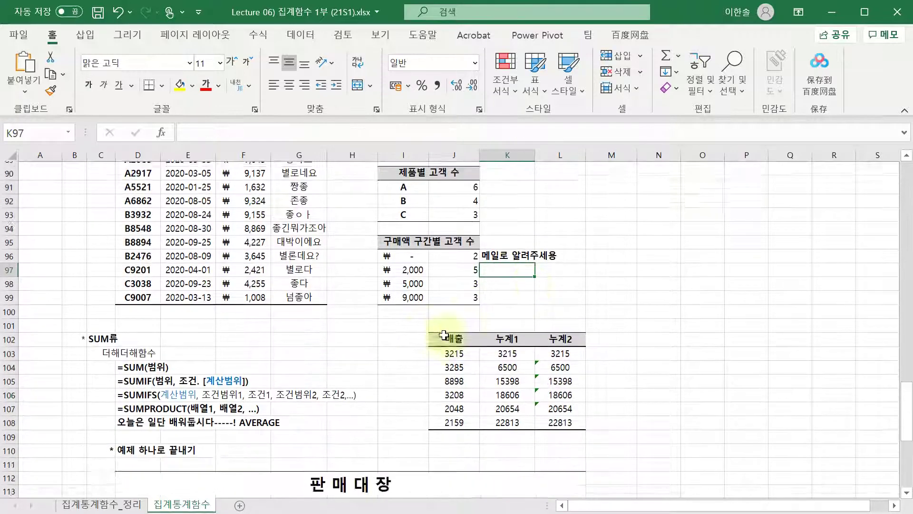
{"action": "scroll", "coordinate": [444, 335], "scroll_direction": "down", "scroll_amount": 1}
{"action": "scroll", "coordinate": [440, 277], "scroll_direction": "down", "scroll_amount": 1}
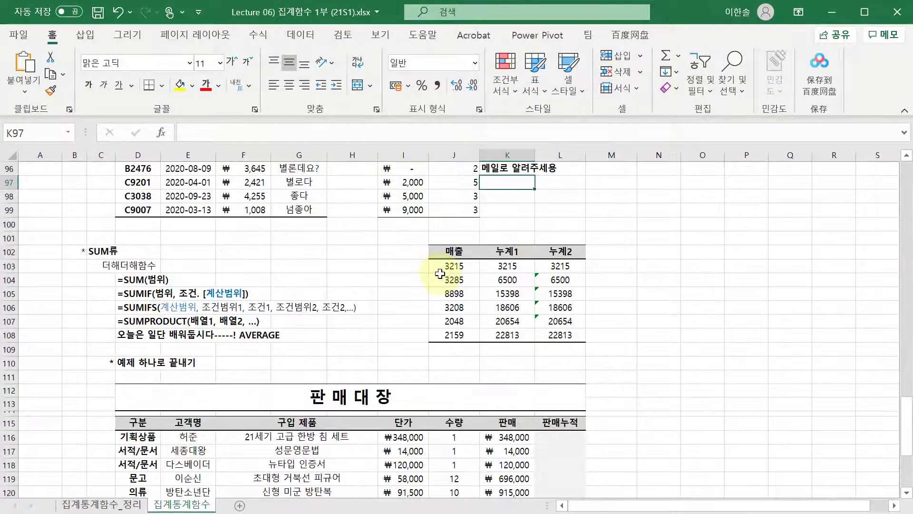
{"action": "scroll", "coordinate": [441, 273], "scroll_direction": "up", "scroll_amount": 3}
{"action": "scroll", "coordinate": [435, 210], "scroll_direction": "down", "scroll_amount": 11}
{"action": "scroll", "coordinate": [438, 210], "scroll_direction": "up", "scroll_amount": 5}
{"action": "scroll", "coordinate": [413, 271], "scroll_direction": "up", "scroll_amount": 3}
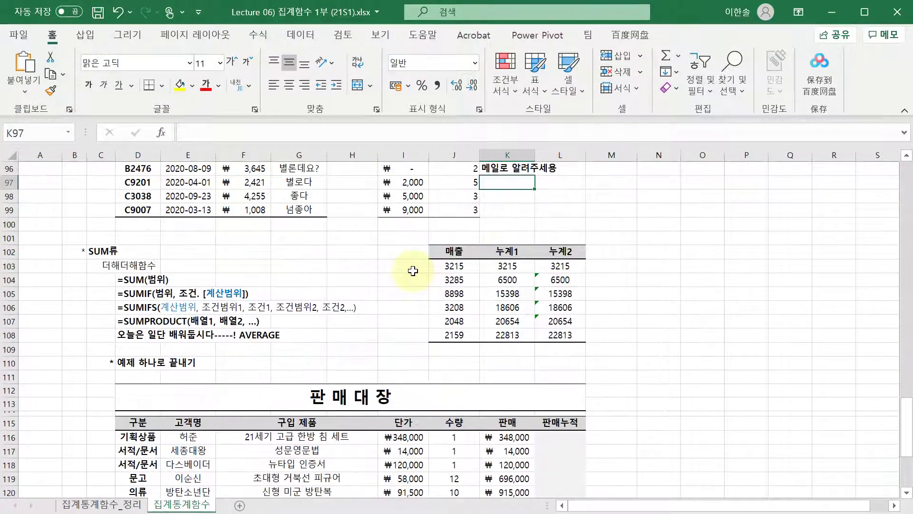
{"action": "scroll", "coordinate": [413, 271], "scroll_direction": "up", "scroll_amount": 1}
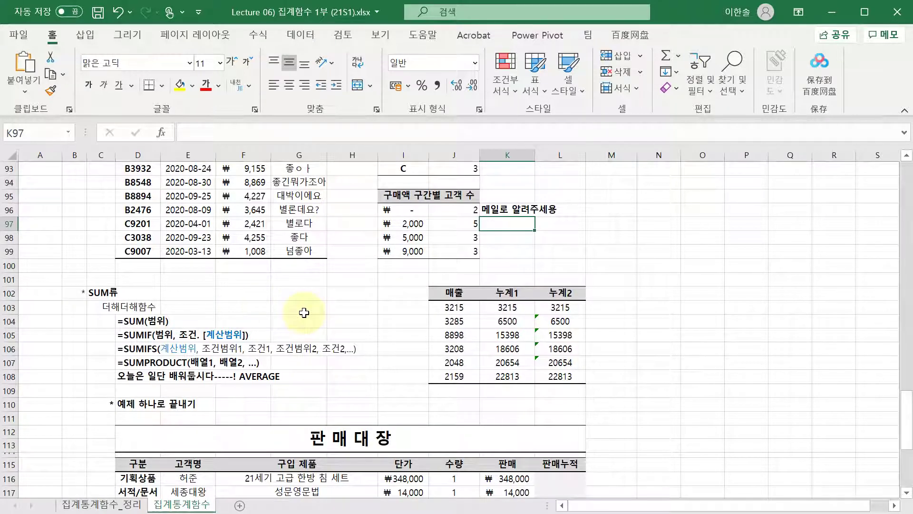
{"action": "left_click", "coordinate": [102, 292]}
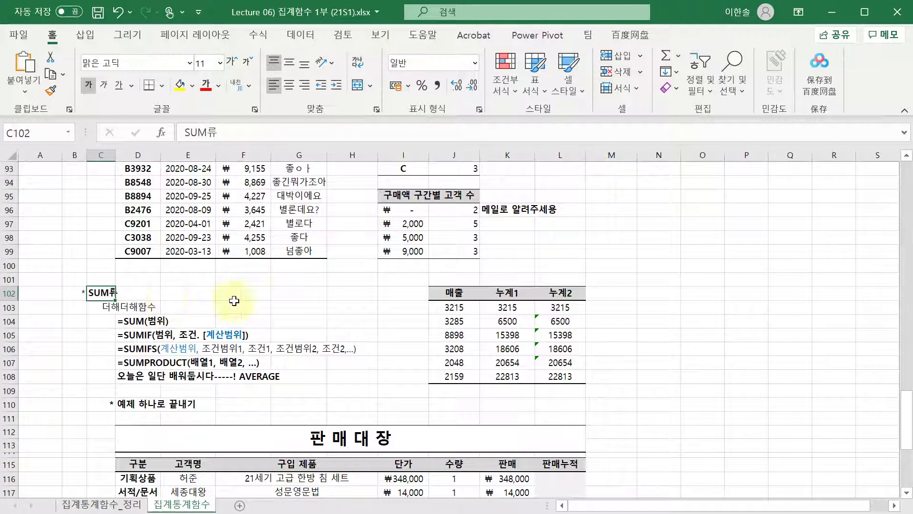
{"action": "left_click", "coordinate": [457, 306]}
{"action": "left_click", "coordinate": [509, 310]}
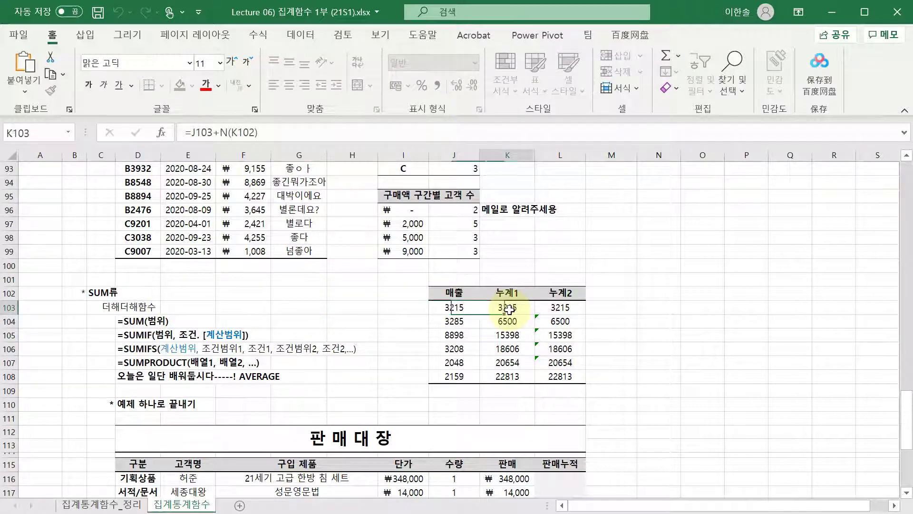
{"action": "key", "text": "Down"}
{"action": "key", "text": "Down"}
{"action": "key", "text": "Down"}
{"action": "key", "text": "Right"}
{"action": "key", "text": "F2"}
{"action": "key", "text": "Escape"}
{"action": "key", "text": "Up"}
{"action": "key", "text": "Up"}
{"action": "key", "text": "F2"}
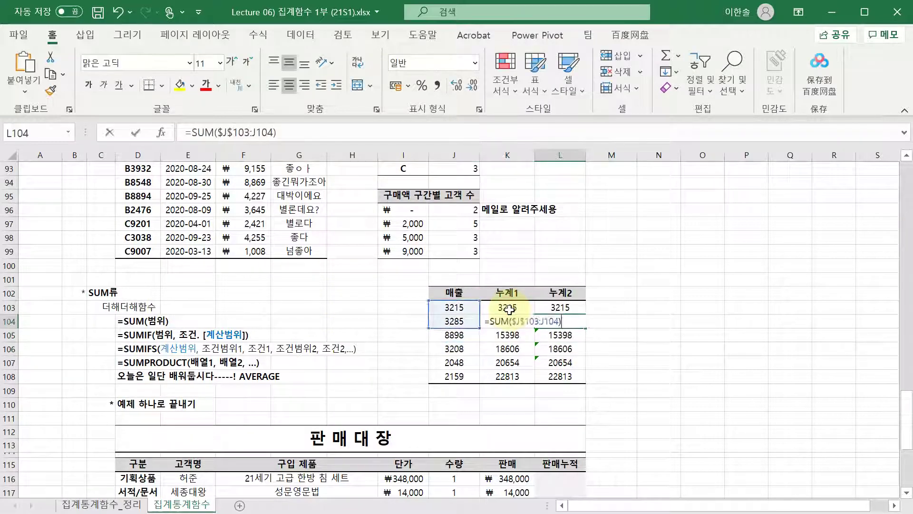
{"action": "key", "text": "Return"}
{"action": "key", "text": "F2"}
{"action": "key", "text": "Escape"}
{"action": "key", "text": "Left"}
{"action": "key", "text": "Down"}
{"action": "key", "text": "Down"}
{"action": "key", "text": "Down"}
{"action": "key", "text": "F2"}
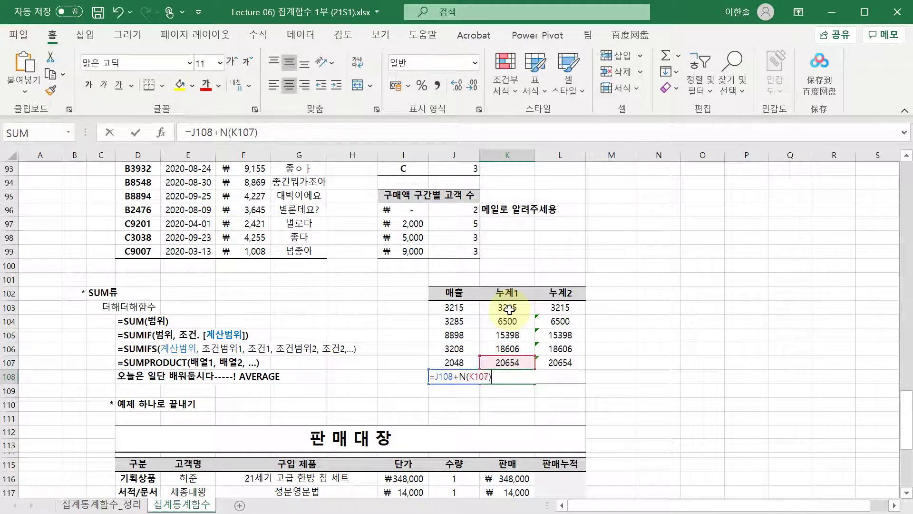
{"action": "key", "text": "Escape"}
{"action": "left_click", "coordinate": [245, 324]}
{"action": "scroll", "coordinate": [246, 324], "scroll_direction": "down", "scroll_amount": 1}
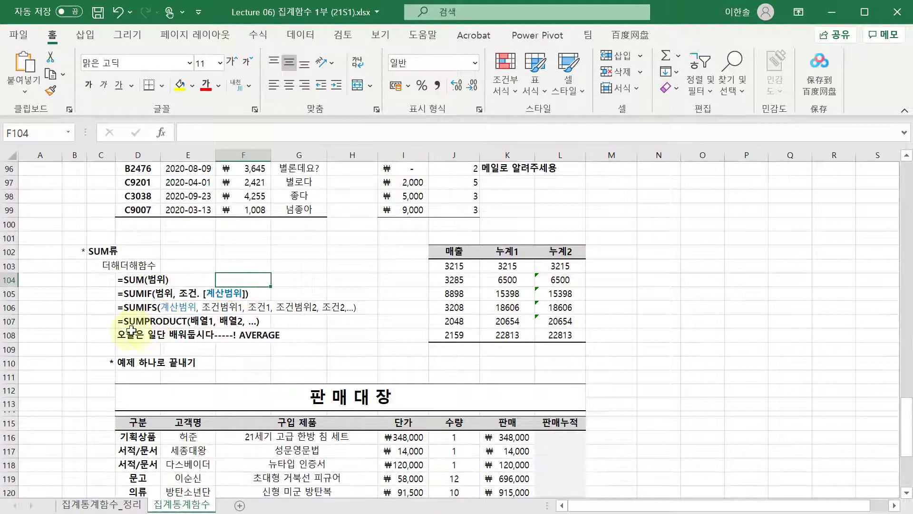
{"action": "left_click", "coordinate": [450, 295]}
{"action": "left_click", "coordinate": [489, 266]}
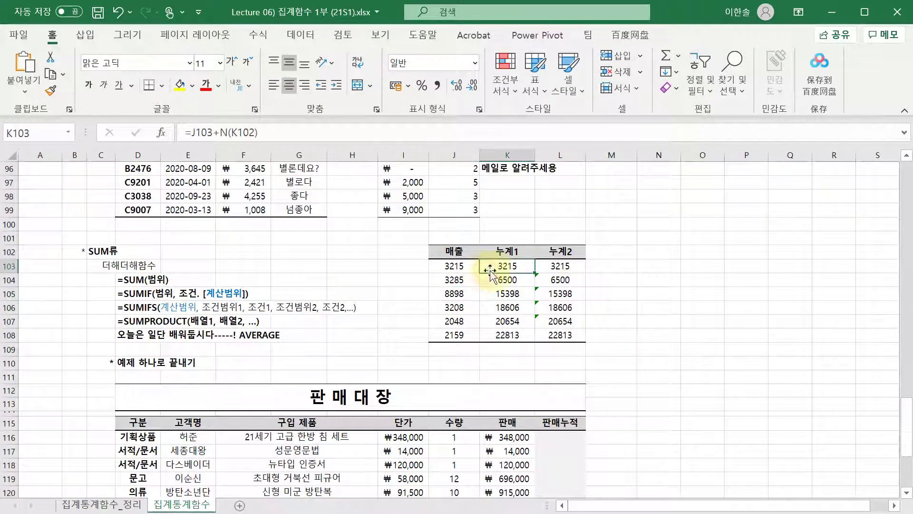
{"action": "left_click", "coordinate": [540, 263]}
{"action": "left_click", "coordinate": [506, 250]}
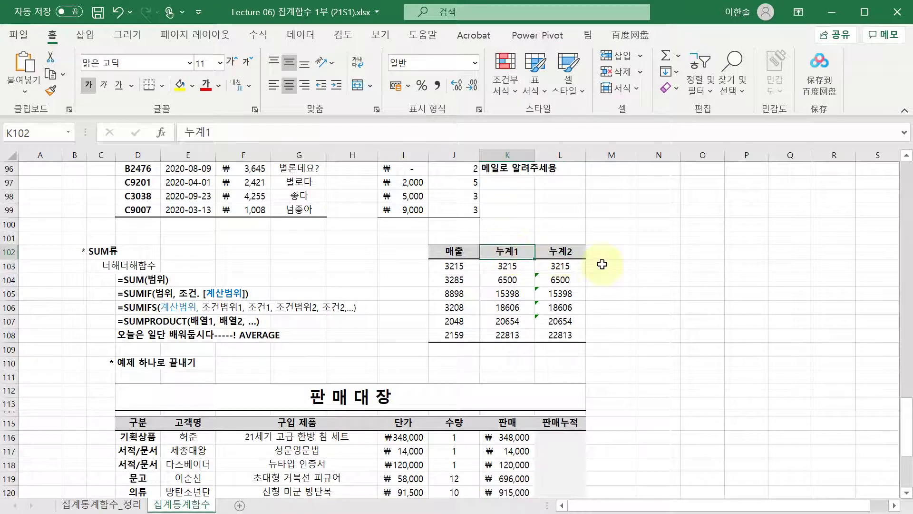
{"action": "key", "text": "Down"}
{"action": "key", "text": "Right"}
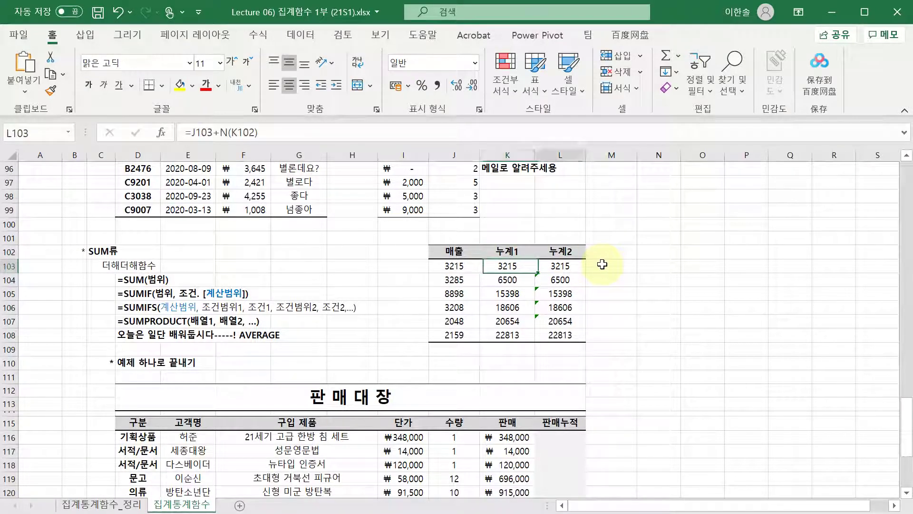
{"action": "key", "text": "Left"}
{"action": "key", "text": "F2"}
{"action": "key", "text": "Return"}
{"action": "key", "text": "F2"}
{"action": "key", "text": "Return"}
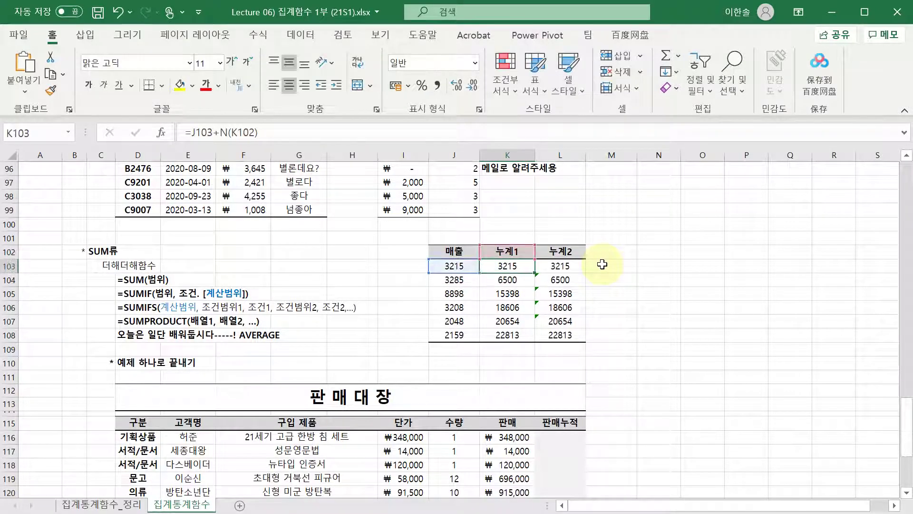
{"action": "key", "text": "F2"}
{"action": "key", "text": "Return"}
{"action": "key", "text": "F2"}
{"action": "key", "text": "Return"}
{"action": "key", "text": "Down"}
{"action": "key", "text": "Right"}
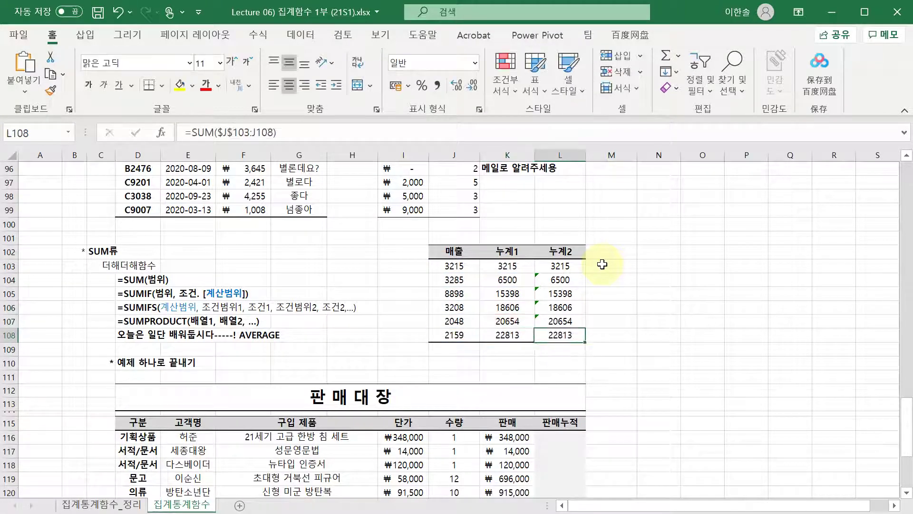
{"action": "key", "text": "Up"}
{"action": "key", "text": "Up"}
{"action": "key", "text": "Left"}
{"action": "key", "text": "Up"}
{"action": "key", "text": "Up"}
{"action": "key", "text": "Left"}
{"action": "key", "text": "Right"}
{"action": "key", "text": "Right"}
{"action": "key", "text": "Up"}
{"action": "key", "text": "Left"}
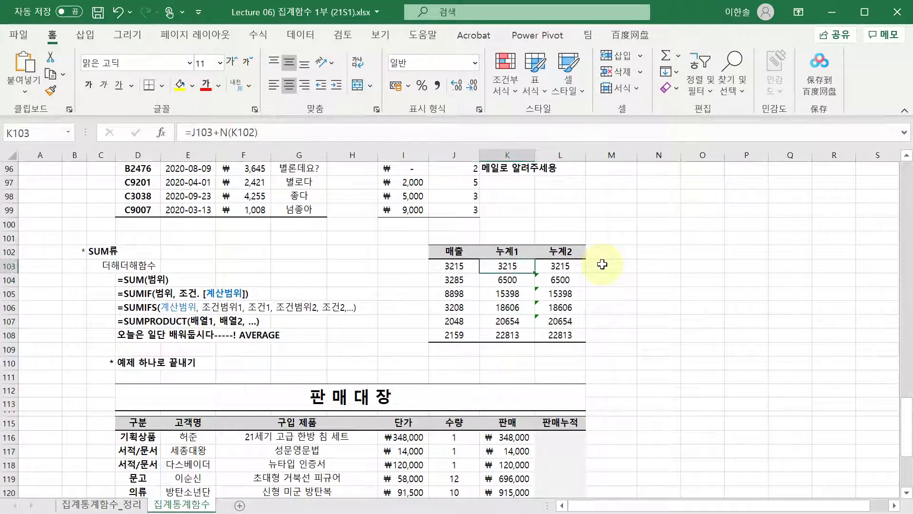
{"action": "key", "text": "F2"}
{"action": "key", "text": "Escape"}
{"action": "key", "text": "F2"}
{"action": "key", "text": "Escape"}
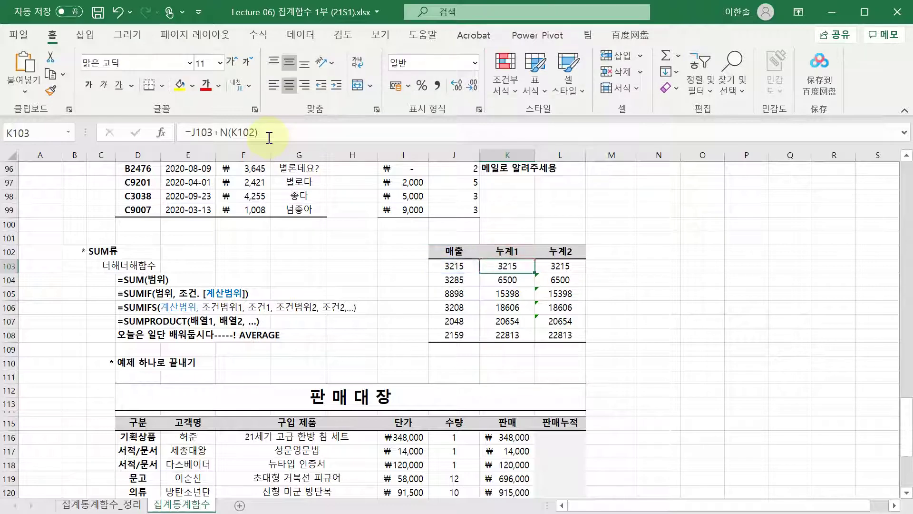
{"action": "key", "text": "F2"}
{"action": "key", "text": "Return"}
{"action": "key", "text": "Down"}
{"action": "key", "text": "F2"}
{"action": "key", "text": "Return"}
{"action": "key", "text": "Return"}
{"action": "key", "text": "F2"}
{"action": "key", "text": "Return"}
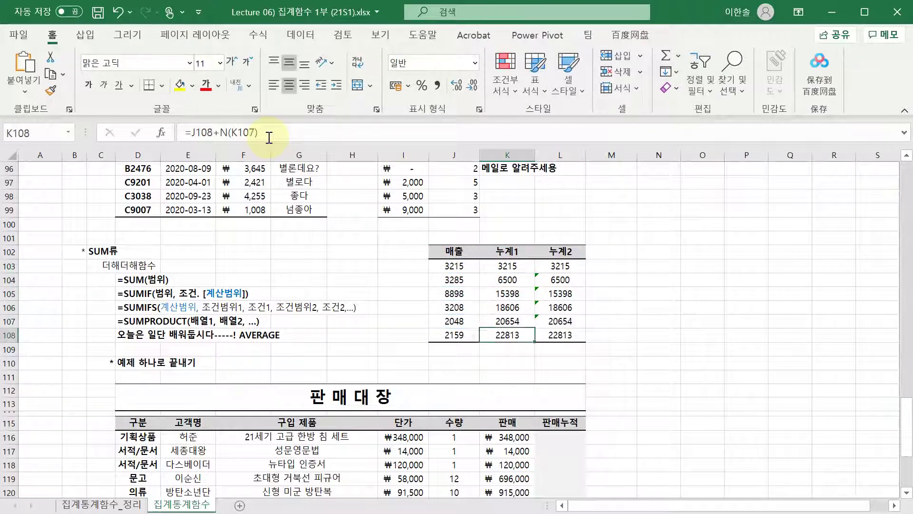
{"action": "key", "text": "F2"}
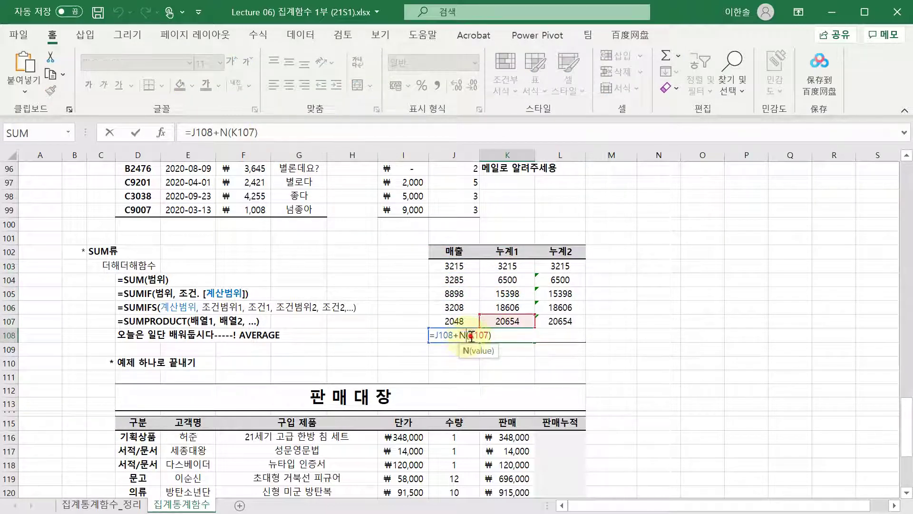
{"action": "key", "text": "Escape"}
{"action": "key", "text": "F2"}
{"action": "double_click", "coordinate": [525, 293]}
{"action": "double_click", "coordinate": [521, 280]}
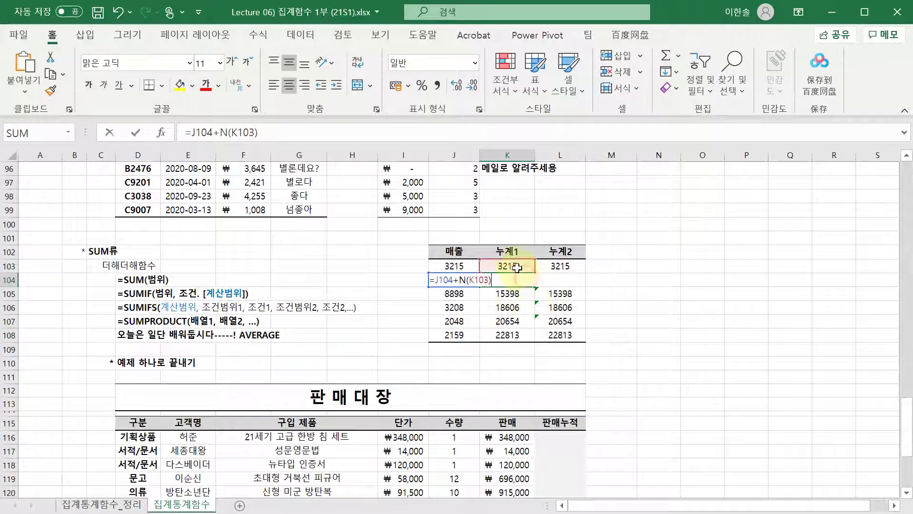
{"action": "key", "text": "Escape"}
{"action": "double_click", "coordinate": [582, 266]}
{"action": "key", "text": "Return"}
{"action": "key", "text": "F2"}
{"action": "key", "text": "Return"}
{"action": "key", "text": "F2"}
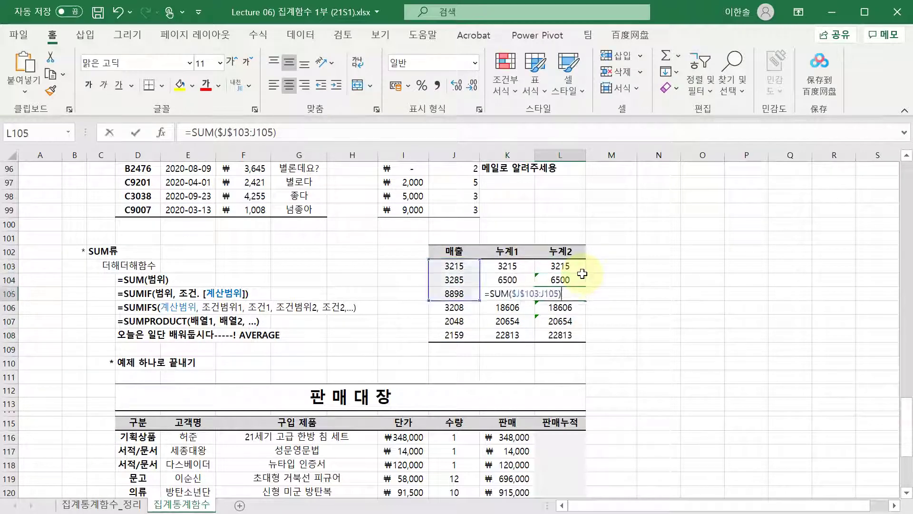
{"action": "key", "text": "Escape"}
{"action": "key", "text": "Left"}
{"action": "key", "text": "Up"}
{"action": "key", "text": "F2"}
{"action": "key", "text": "Escape"}
{"action": "key", "text": "Up"}
{"action": "key", "text": "F2"}
{"action": "key", "text": "Escape"}
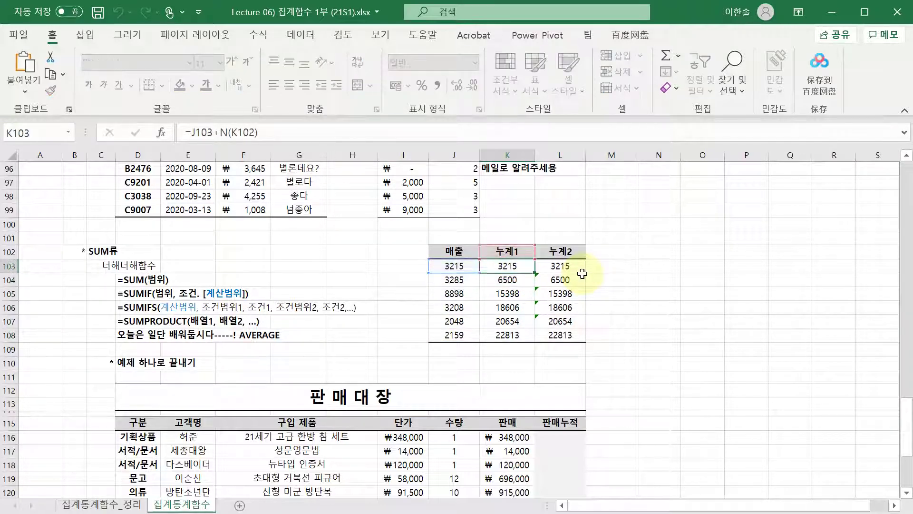
{"action": "key", "text": "Down"}
{"action": "key", "text": "Down"}
{"action": "key", "text": "Down"}
{"action": "key", "text": "Up"}
{"action": "key", "text": "Up"}
{"action": "key", "text": "Up"}
{"action": "key", "text": "Right"}
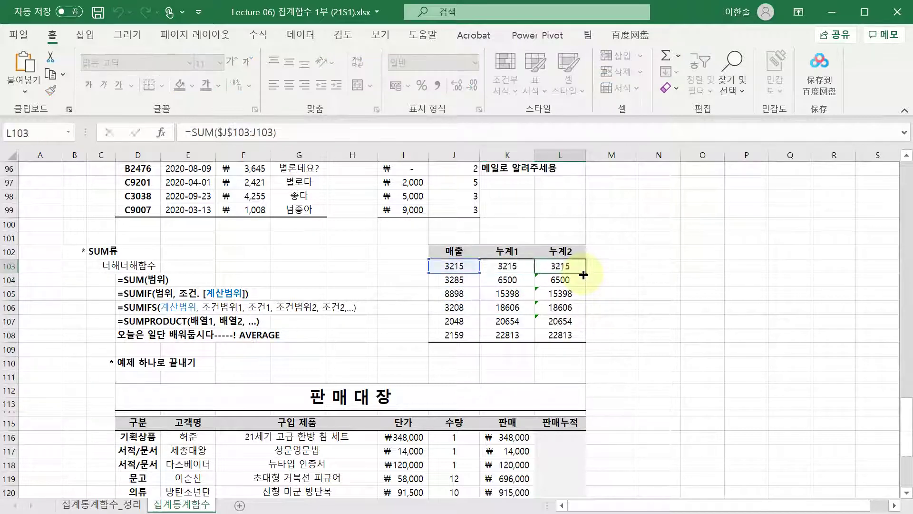
{"action": "key", "text": "F2"}
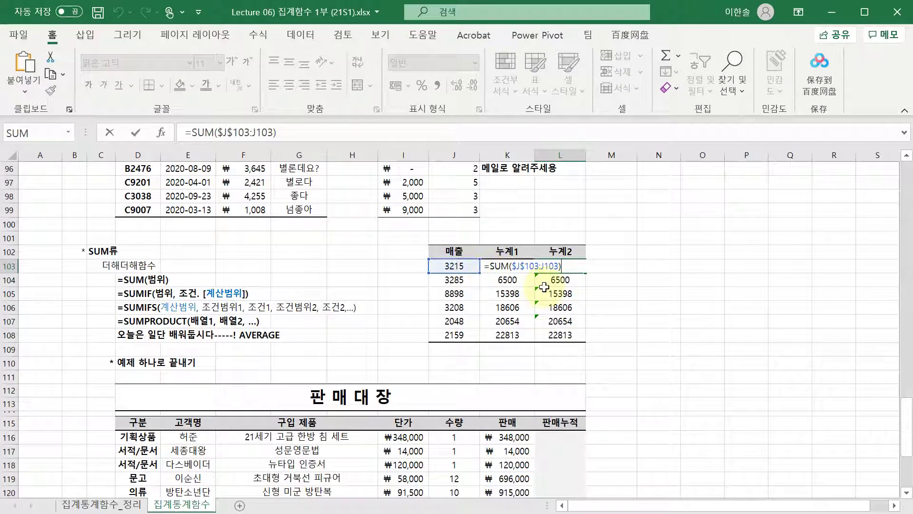
{"action": "left_click", "coordinate": [550, 266]}
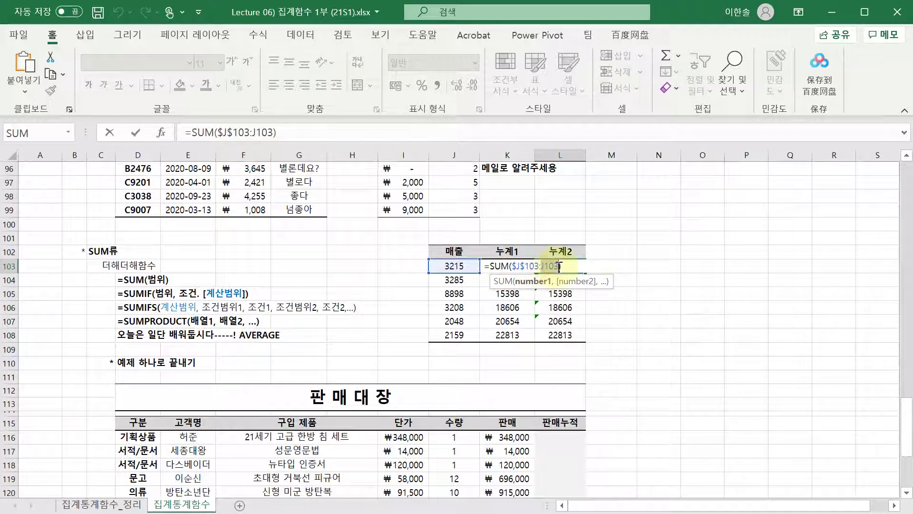
{"action": "double_click", "coordinate": [547, 267]}
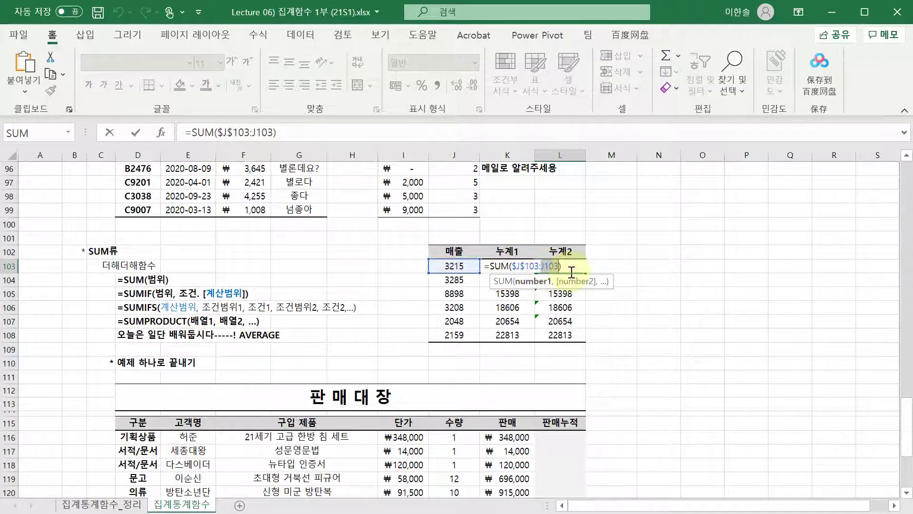
{"action": "key", "text": "Return"}
{"action": "key", "text": "Return"}
{"action": "key", "text": "Return"}
{"action": "key", "text": "Return"}
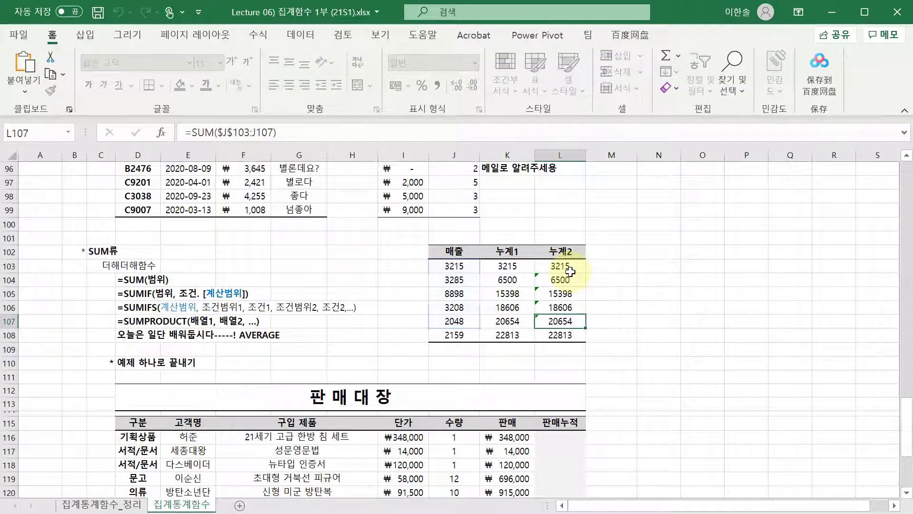
{"action": "key", "text": "Down"}
{"action": "key", "text": "F2"}
{"action": "key", "text": "Escape"}
{"action": "key", "text": "Up"}
{"action": "key", "text": "F2"}
{"action": "key", "text": "Escape"}
{"action": "key", "text": "F2"}
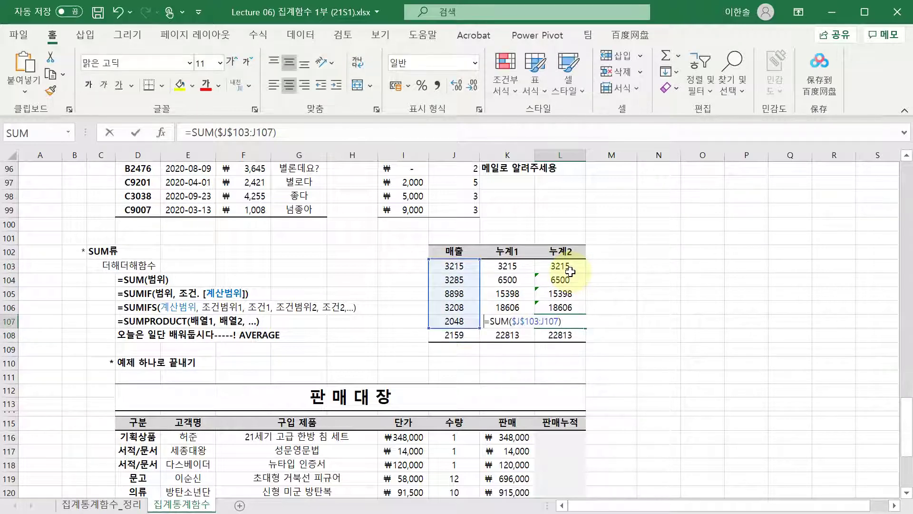
{"action": "key", "text": "Escape"}
{"action": "key", "text": "Up"}
{"action": "key", "text": "Up"}
{"action": "key", "text": "Up"}
{"action": "key", "text": "Up"}
{"action": "key", "text": "Right"}
{"action": "type", "text": "=sum"}
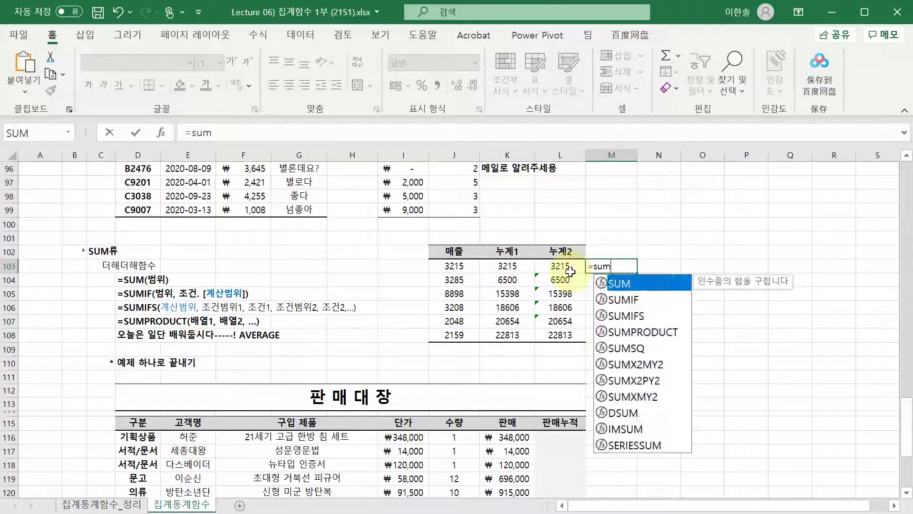
{"action": "type", "text": "("}
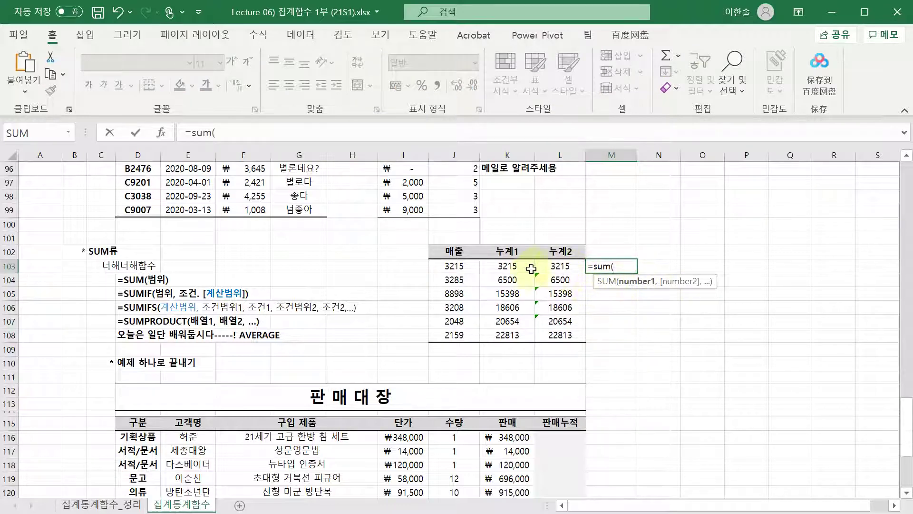
{"action": "left_click_drag", "start_coordinate": [454, 266], "coordinate": [454, 335]}
{"action": "key", "text": "Return"}
{"action": "left_click", "coordinate": [604, 266]}
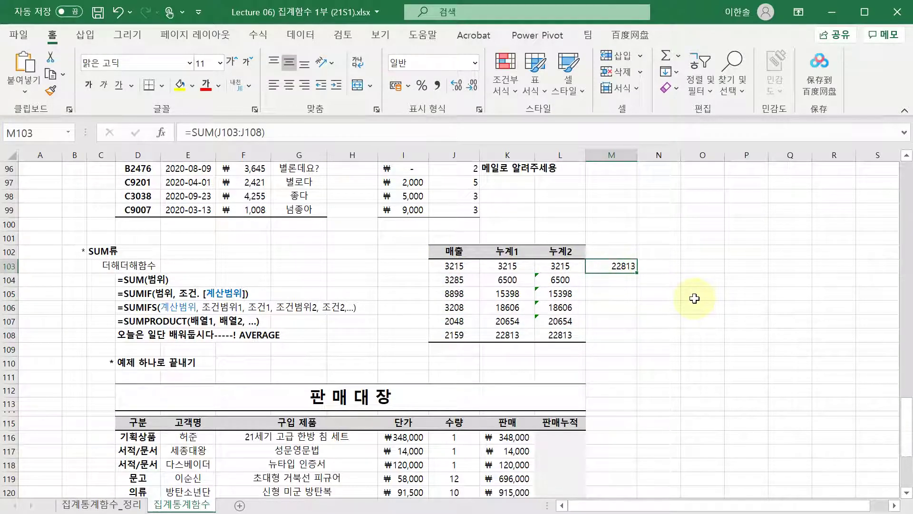
{"action": "key", "text": "F2"}
{"action": "key", "text": "Escape"}
{"action": "key", "text": "Delete"}
{"action": "key", "text": "Left"}
{"action": "key", "text": "F2"}
{"action": "key", "text": "Return"}
{"action": "key", "text": "F2"}
{"action": "key", "text": "Return"}
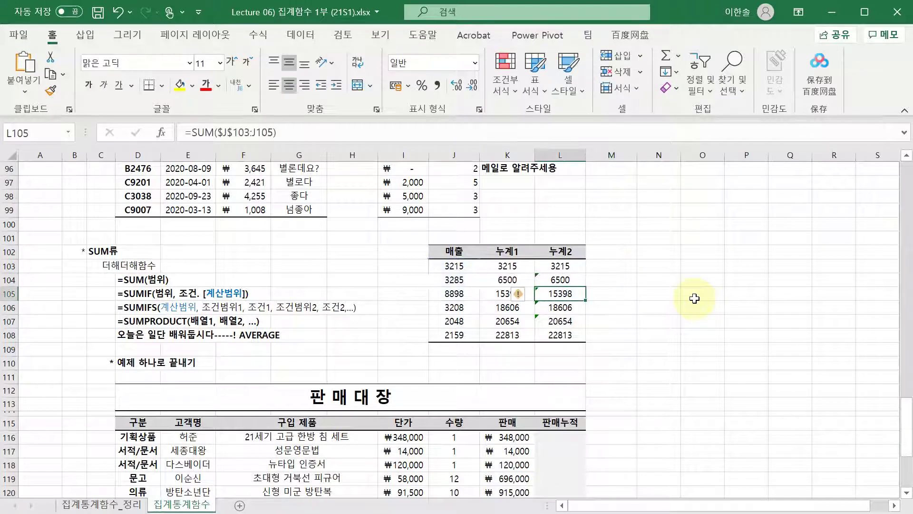
{"action": "key", "text": "Down"}
{"action": "key", "text": "Down"}
{"action": "key", "text": "F2"}
{"action": "key", "text": "Return"}
{"action": "key", "text": "Left"}
{"action": "key", "text": "Up"}
{"action": "key", "text": "Up"}
{"action": "key", "text": "Up"}
{"action": "key", "text": "Up"}
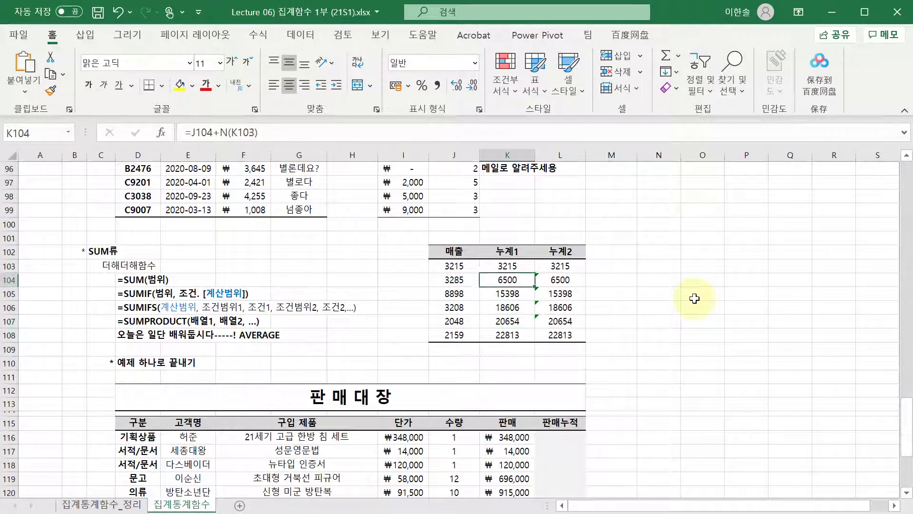
{"action": "key", "text": "Up"}
{"action": "key", "text": "F2"}
{"action": "key", "text": "Return"}
{"action": "key", "text": "F2"}
{"action": "key", "text": "Return"}
{"action": "key", "text": "F2"}
{"action": "key", "text": "Return"}
{"action": "key", "text": "Up"}
{"action": "key", "text": "Up"}
{"action": "key", "text": "Up"}
{"action": "key", "text": "F2"}
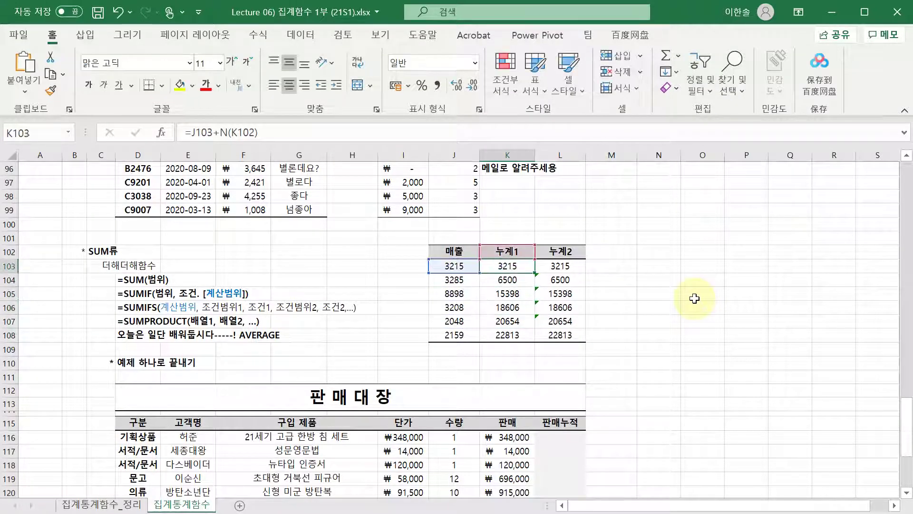
{"action": "key", "text": "Return"}
{"action": "key", "text": "F2"}
{"action": "key", "text": "Return"}
{"action": "key", "text": "F2"}
{"action": "key", "text": "Return"}
{"action": "key", "text": "F2"}
{"action": "key", "text": "Return"}
{"action": "key", "text": "F2"}
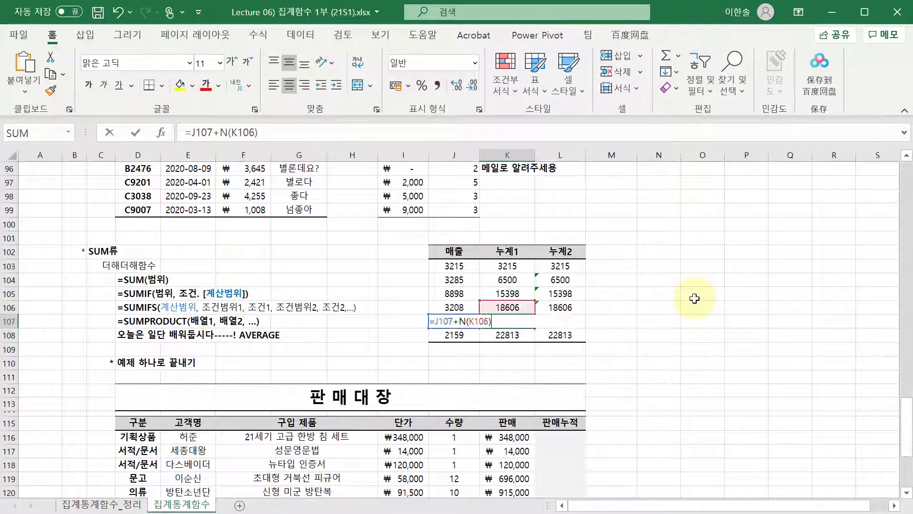
{"action": "key", "text": "Escape"}
{"action": "key", "text": "Up"}
{"action": "key", "text": "Up"}
{"action": "key", "text": "Up"}
{"action": "key", "text": "Up"}
{"action": "key", "text": "F2"}
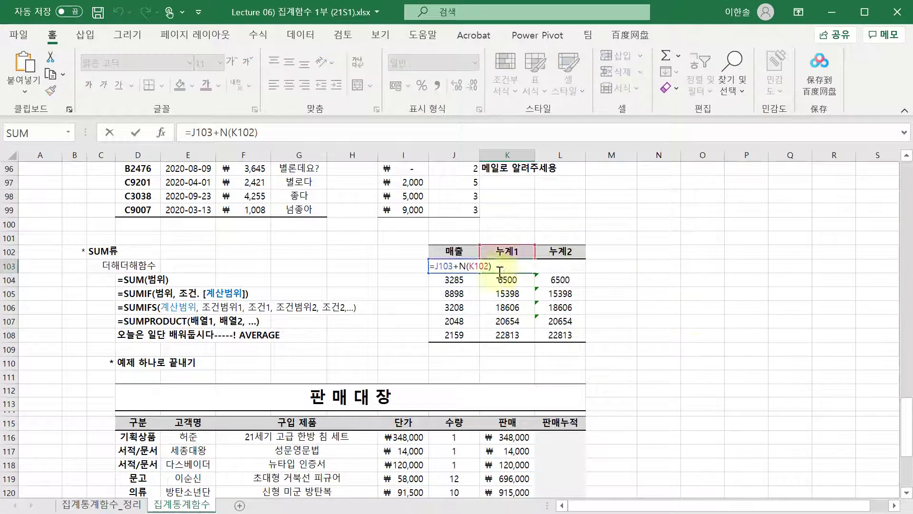
{"action": "left_click", "coordinate": [519, 238]}
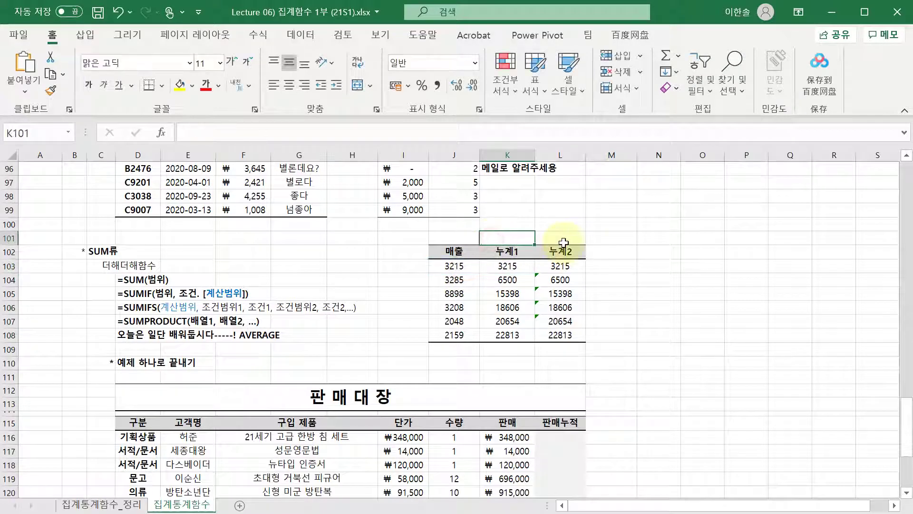
{"action": "type", "text": "=ㅜ"}
{"action": "key", "text": "BackSpace"}
{"action": "key", "text": "Hangul"}
{"action": "type", "text": "N"}
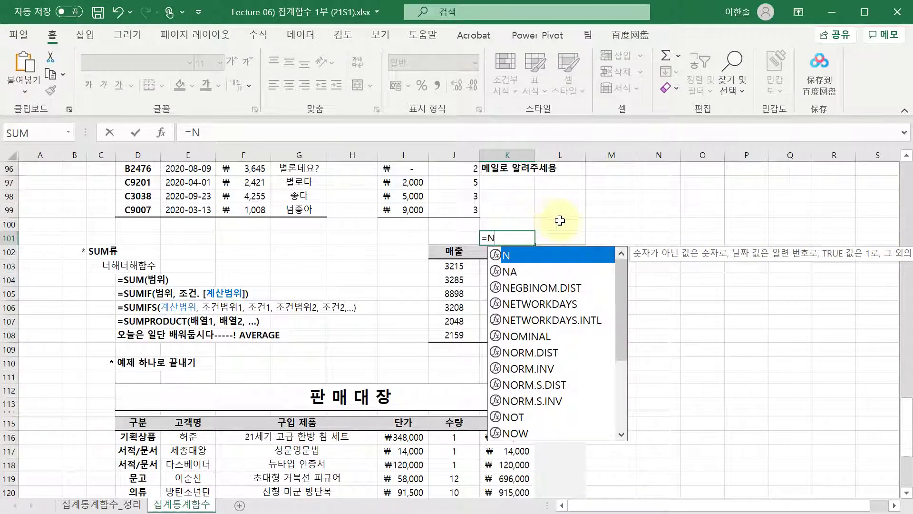
{"action": "right_click", "coordinate": [562, 221]}
{"action": "left_click", "coordinate": [516, 238]}
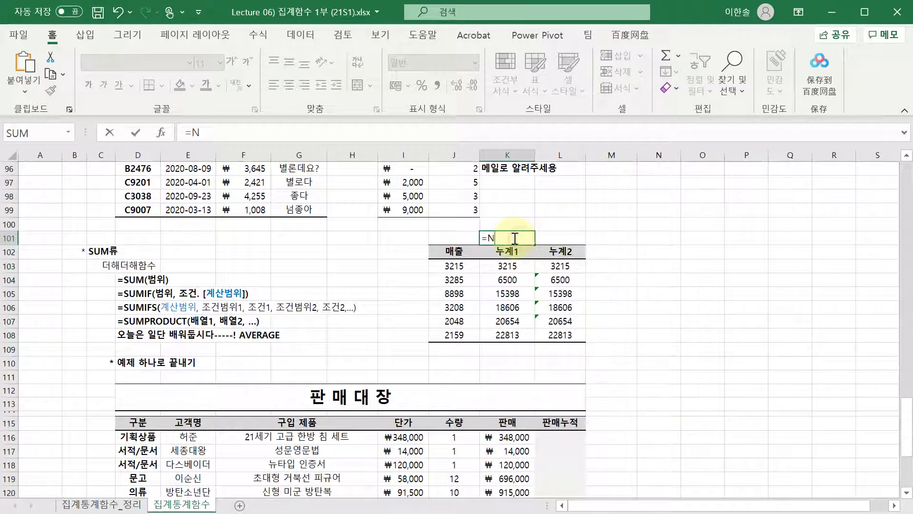
{"action": "type", "text": "("}
{"action": "key", "text": "Left"}
{"action": "key", "text": "Down"}
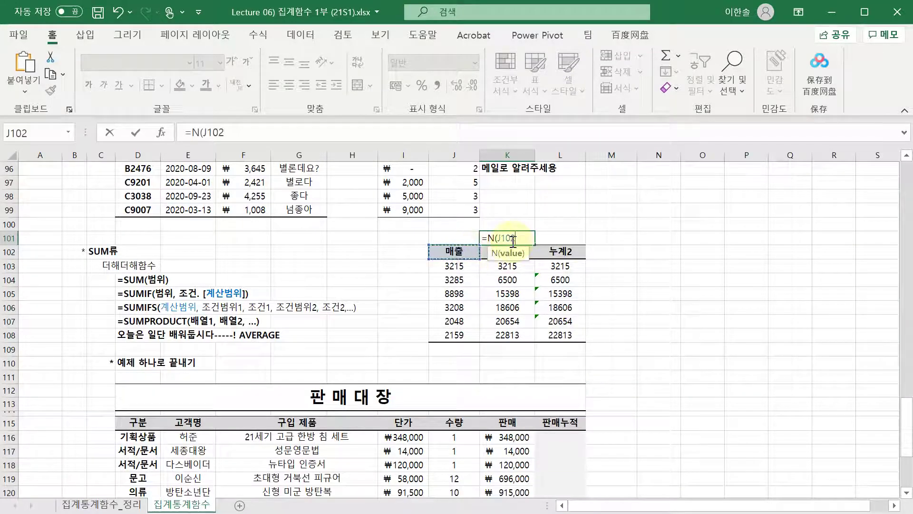
{"action": "key", "text": "Escape"}
{"action": "left_click", "coordinate": [507, 266]}
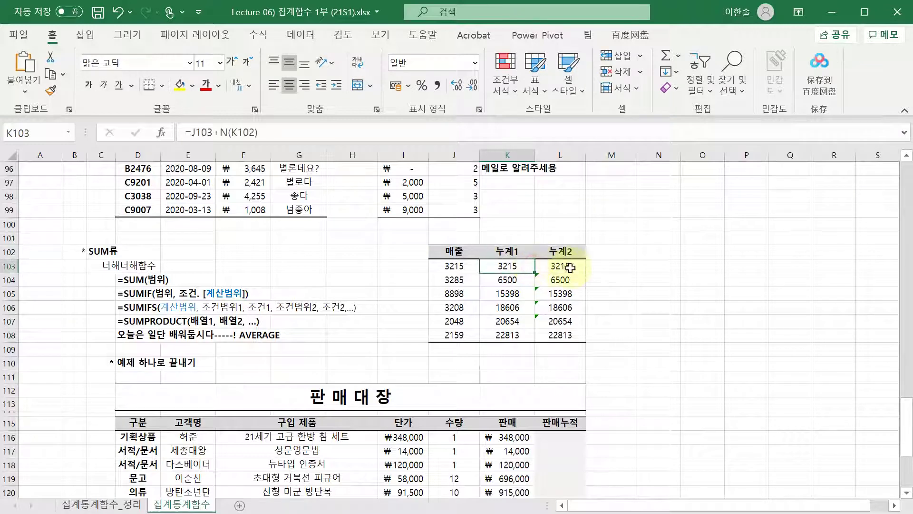
{"action": "key", "text": "F2"}
- Check the running-total formulas in K103 through K105
{"action": "key", "text": "Return"}
{"action": "key", "text": "Return"}
{"action": "key", "text": "F2"}
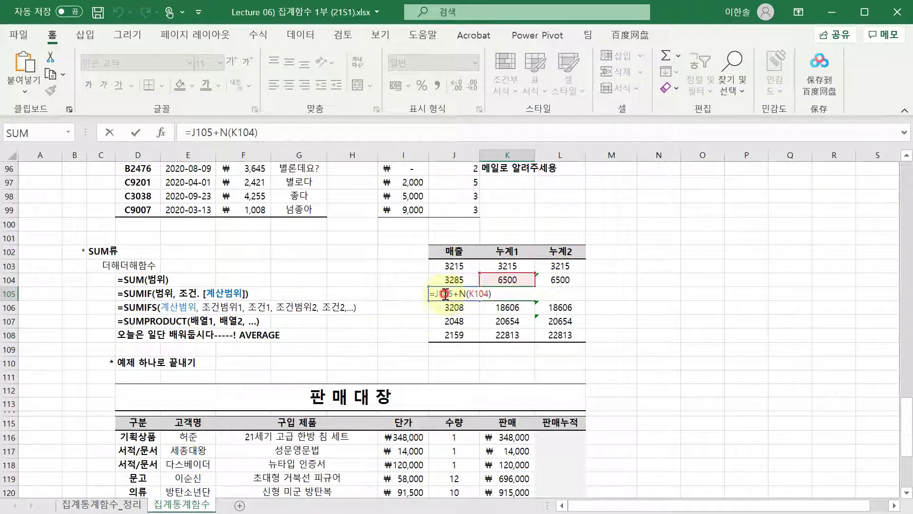
{"action": "left_click", "coordinate": [508, 291]}
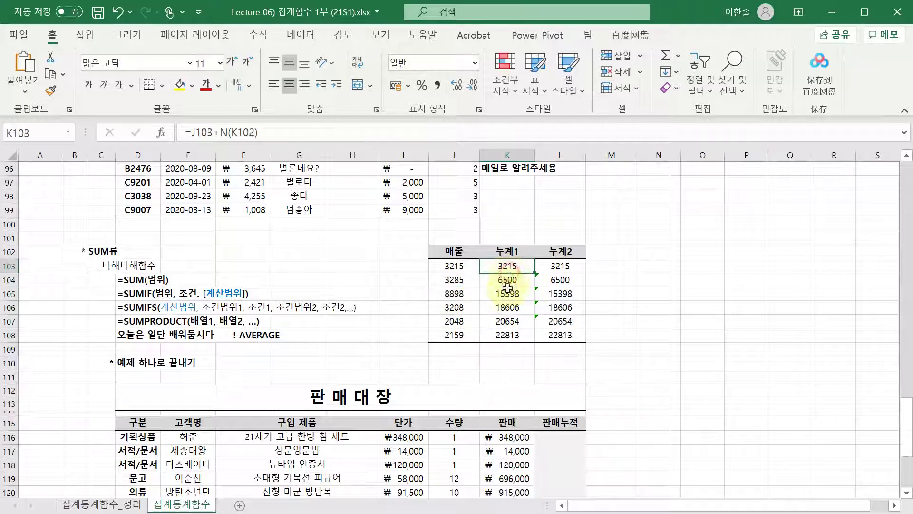
{"action": "key", "text": "F2"}
- Drop N() from K103, making it =J103+K102, which produces #VALUE! errors down the column
{"action": "left_click", "coordinate": [516, 267]}
{"action": "key", "text": "F2"}
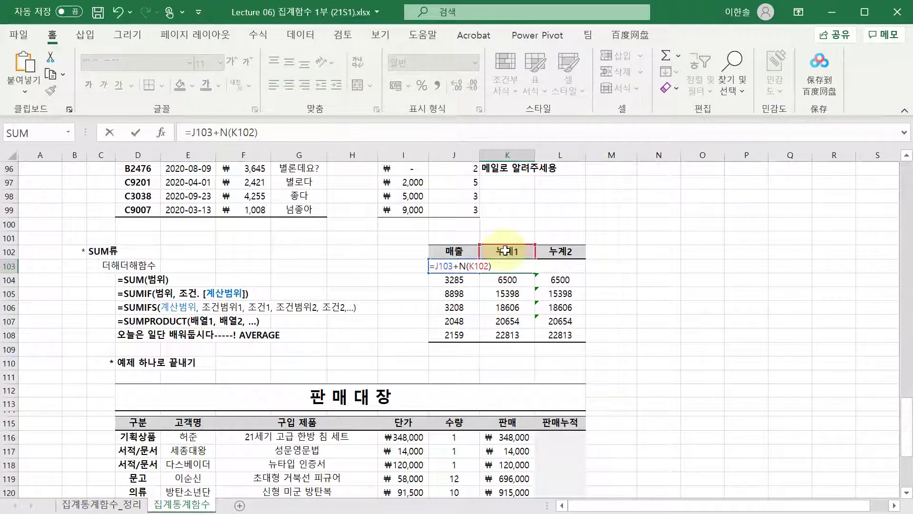
{"action": "left_click", "coordinate": [468, 265]}
{"action": "key", "text": "BackSpace"}
{"action": "key", "text": "BackSpace"}
{"action": "key", "text": "Delete"}
{"action": "key", "text": "Return"}
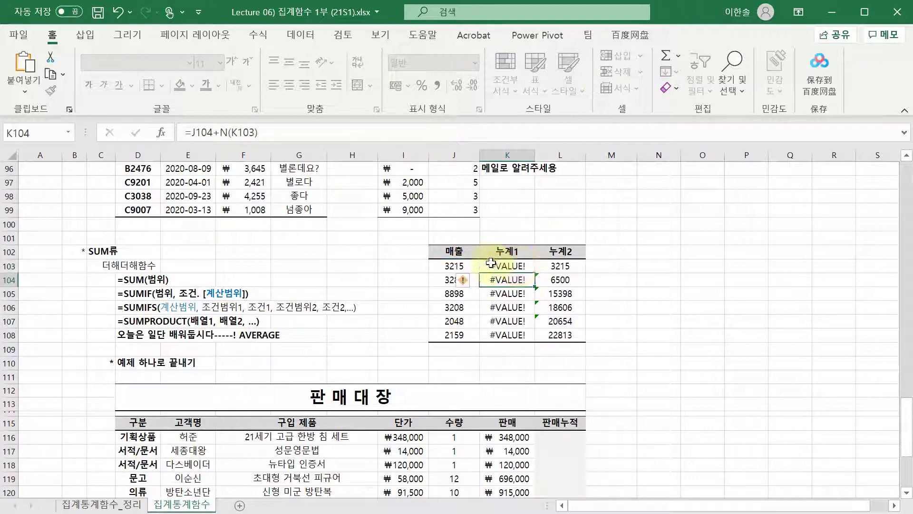
{"action": "left_click", "coordinate": [516, 266]}
{"action": "key", "text": "F2"}
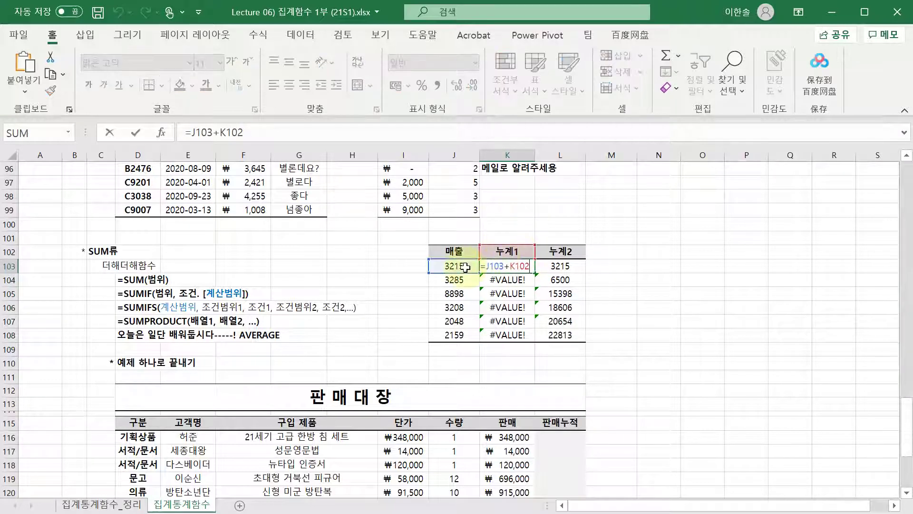
{"action": "key", "text": "Escape"}
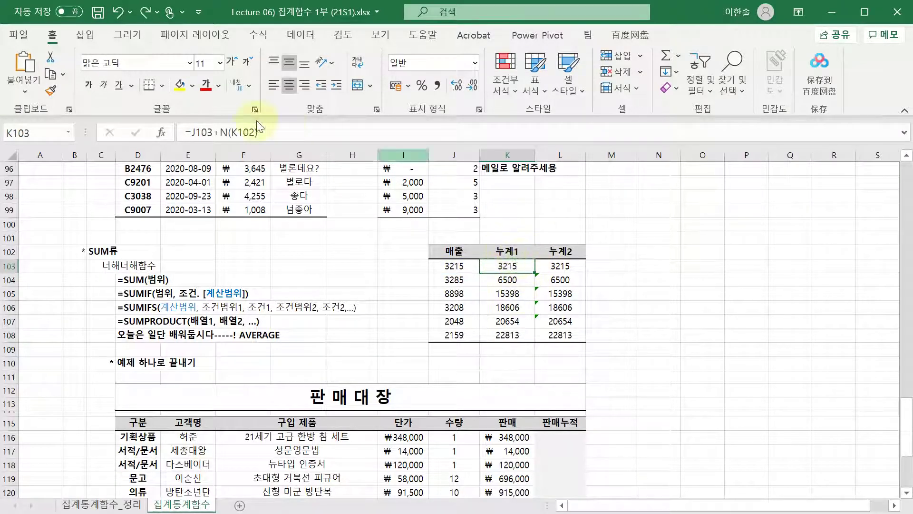
- Restore K103 to =J103+N(K102) so 누계1 runs up to 22813, then check K104
{"action": "double_click", "coordinate": [227, 131]}
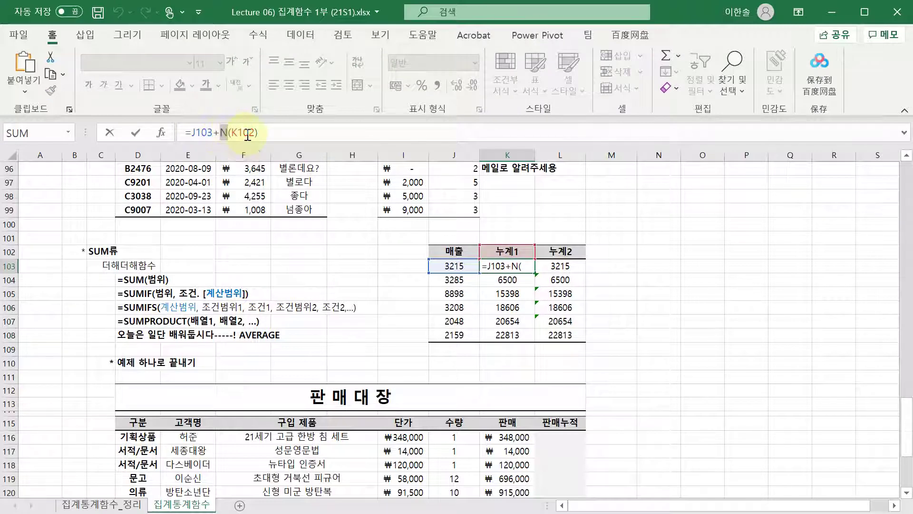
{"action": "key", "text": "Return"}
{"action": "key", "text": "Down"}
{"action": "key", "text": "Down"}
{"action": "key", "text": "Down"}
{"action": "key", "text": "Down"}
{"action": "key", "text": "Up"}
{"action": "key", "text": "Up"}
{"action": "key", "text": "Up"}
{"action": "key", "text": "Up"}
{"action": "key", "text": "Up"}
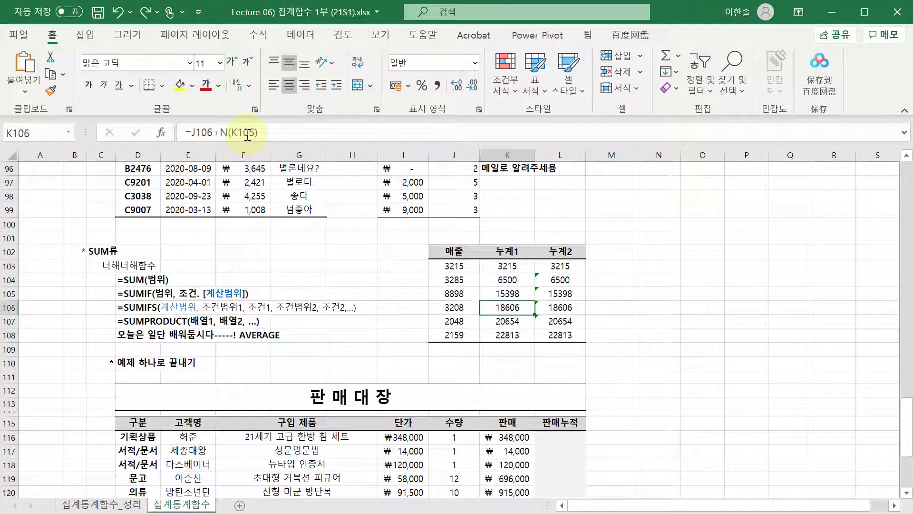
{"action": "key", "text": "F2"}
{"action": "key", "text": "Return"}
{"action": "key", "text": "F2"}
{"action": "key", "text": "Escape"}
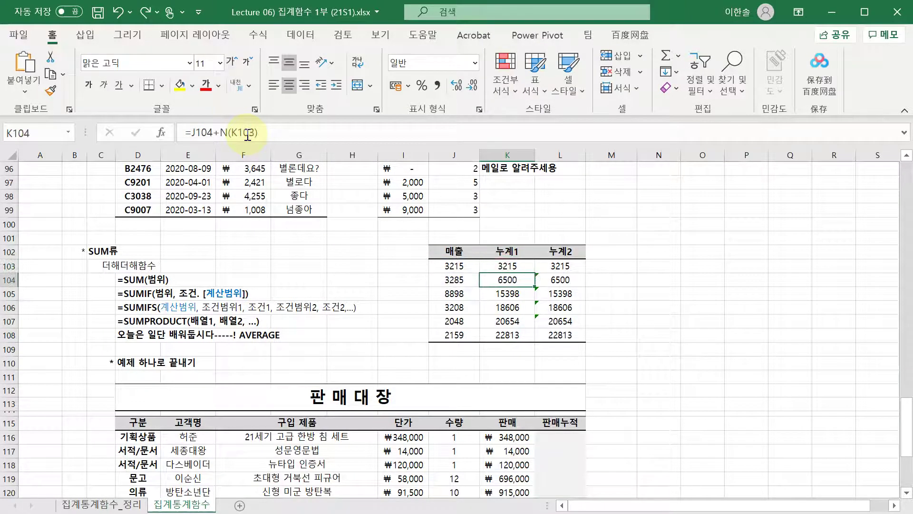
- Move through the 판매 대장 ledger and 집계 summary cells for 서적/문서 and 세종대왕
{"action": "scroll", "coordinate": [408, 261], "scroll_direction": "down", "scroll_amount": 6}
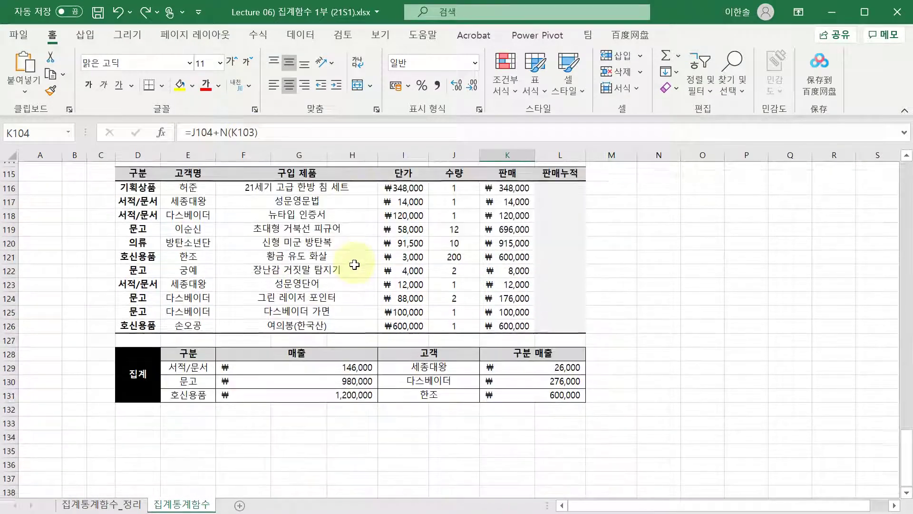
{"action": "left_click", "coordinate": [355, 265]}
{"action": "scroll", "coordinate": [352, 262], "scroll_direction": "up", "scroll_amount": 1}
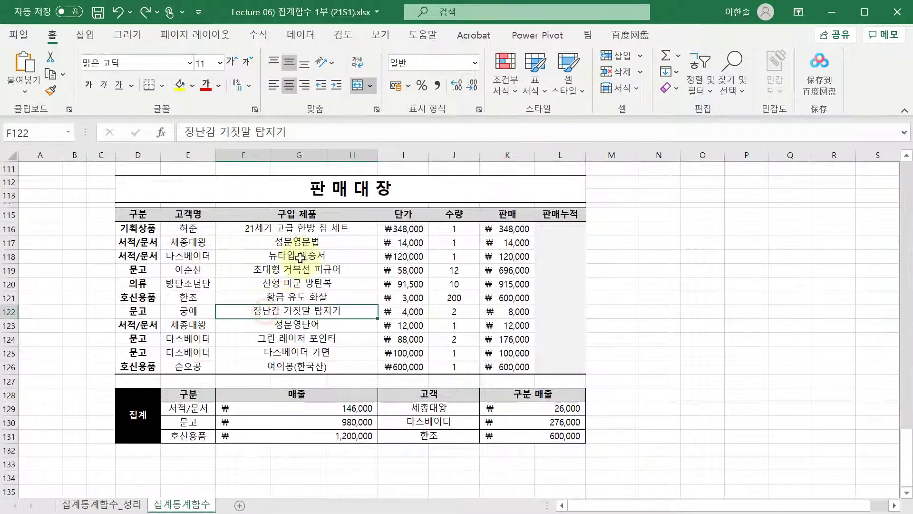
{"action": "key", "text": "Up"}
{"action": "key", "text": "Up"}
{"action": "key", "text": "Up"}
{"action": "key", "text": "Up"}
{"action": "key", "text": "Up"}
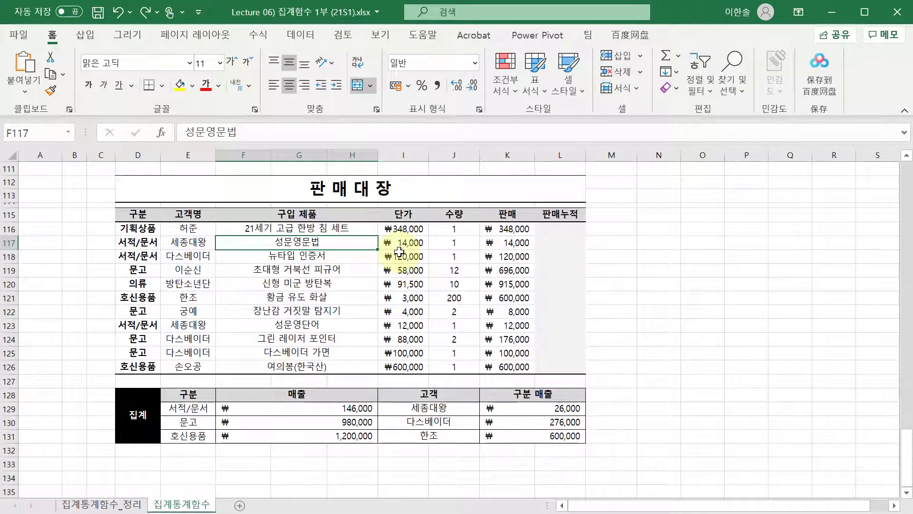
{"action": "key", "text": "Left"}
{"action": "key", "text": "Down"}
{"action": "key", "text": "Down"}
{"action": "key", "text": "Down"}
{"action": "key", "text": "Down"}
{"action": "key", "text": "Down"}
{"action": "key", "text": "Down"}
{"action": "key", "text": "Down"}
{"action": "key", "text": "Down"}
{"action": "key", "text": "Down"}
{"action": "key", "text": "Down"}
{"action": "key", "text": "Down"}
{"action": "key", "text": "Down"}
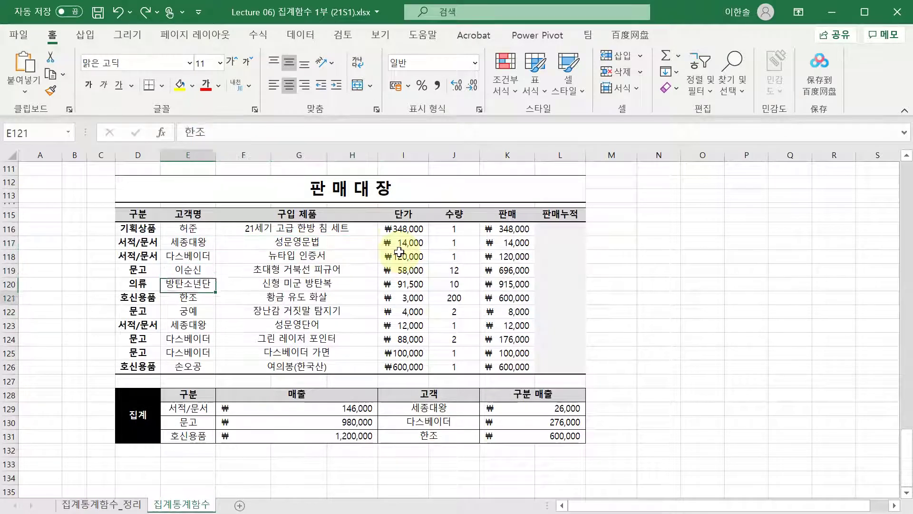
{"action": "key", "text": "Up"}
{"action": "key", "text": "Right"}
{"action": "key", "text": "Down"}
{"action": "key", "text": "Left"}
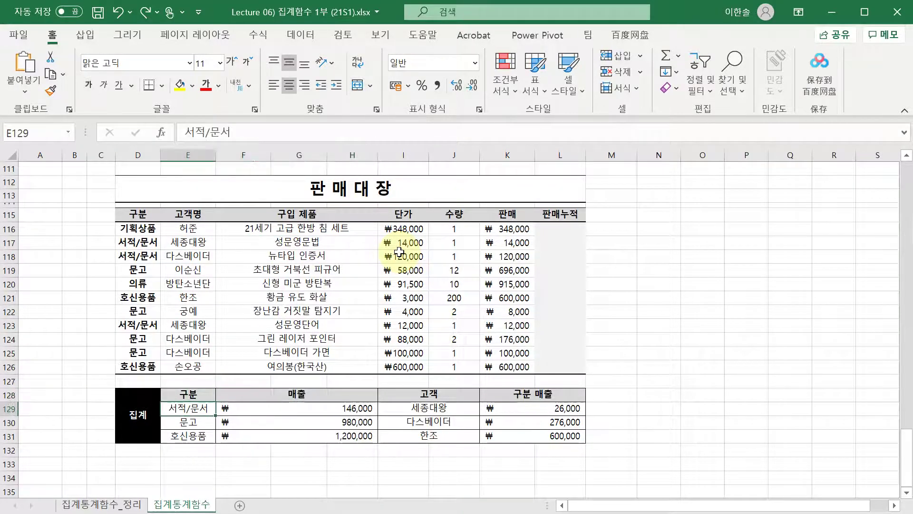
{"action": "key", "text": "Right"}
{"action": "key", "text": "Right"}
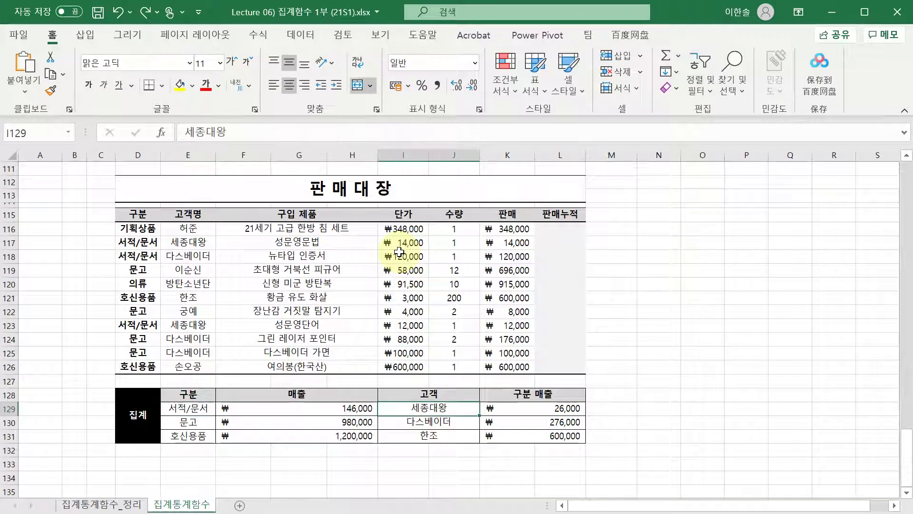
{"action": "key", "text": "Right"}
{"action": "key", "text": "Left"}
{"action": "key", "text": "Left"}
{"action": "key", "text": "Left"}
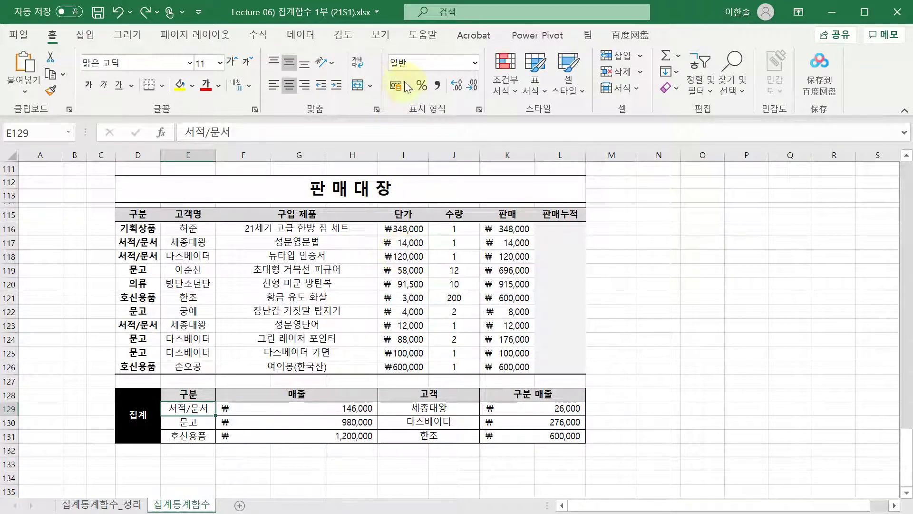
- Select the ledger table, then inspect the arguments of F129's 서적/문서 SUMIF formula
{"action": "left_click_drag", "start_coordinate": [135, 215], "coordinate": [558, 364]}
{"action": "left_click", "coordinate": [331, 336]}
{"action": "left_click", "coordinate": [558, 364]}
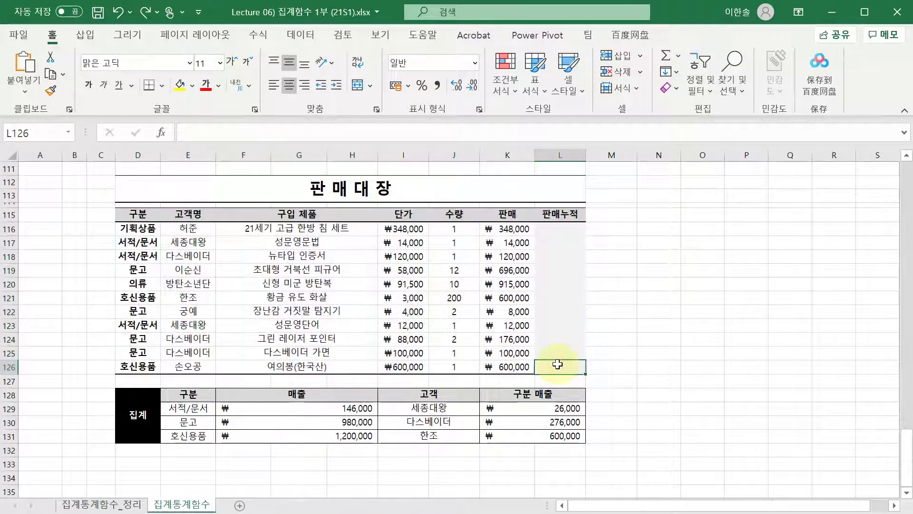
{"action": "left_click", "coordinate": [556, 326]}
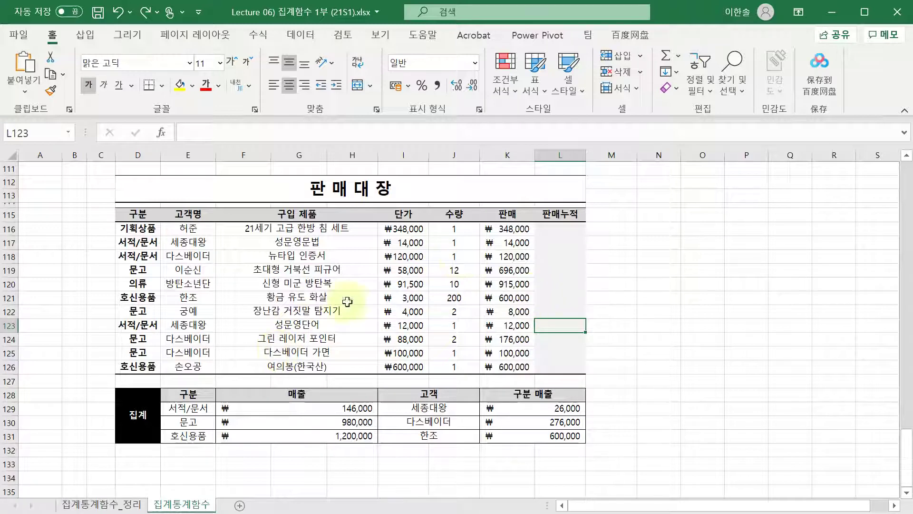
{"action": "left_click", "coordinate": [209, 408]}
{"action": "key", "text": "Right"}
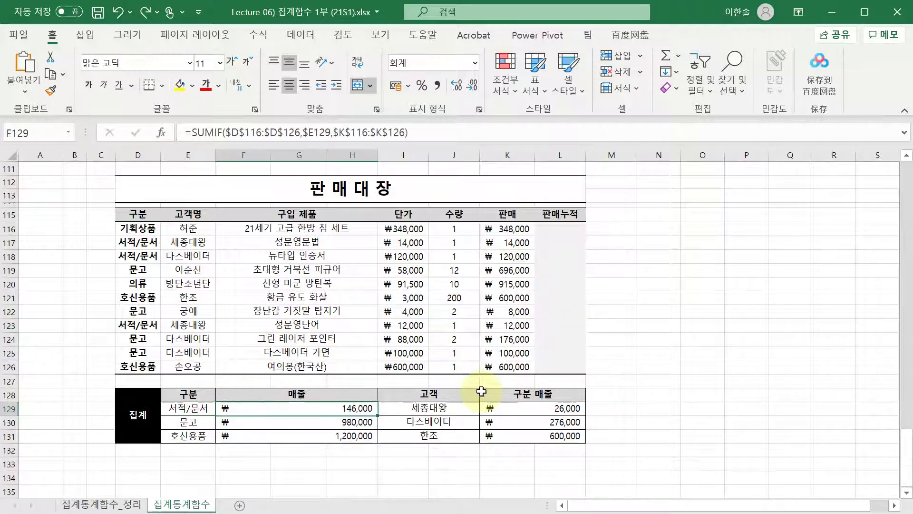
{"action": "key", "text": "F2"}
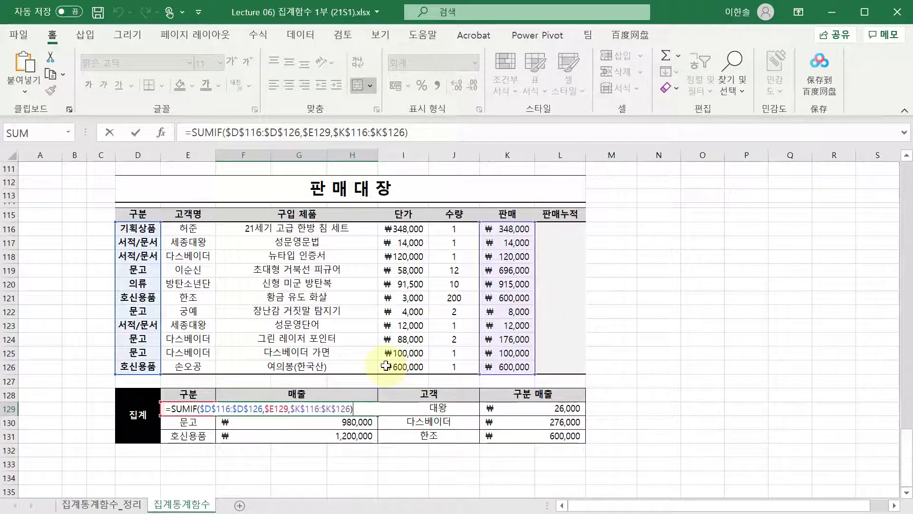
{"action": "left_click", "coordinate": [301, 410]}
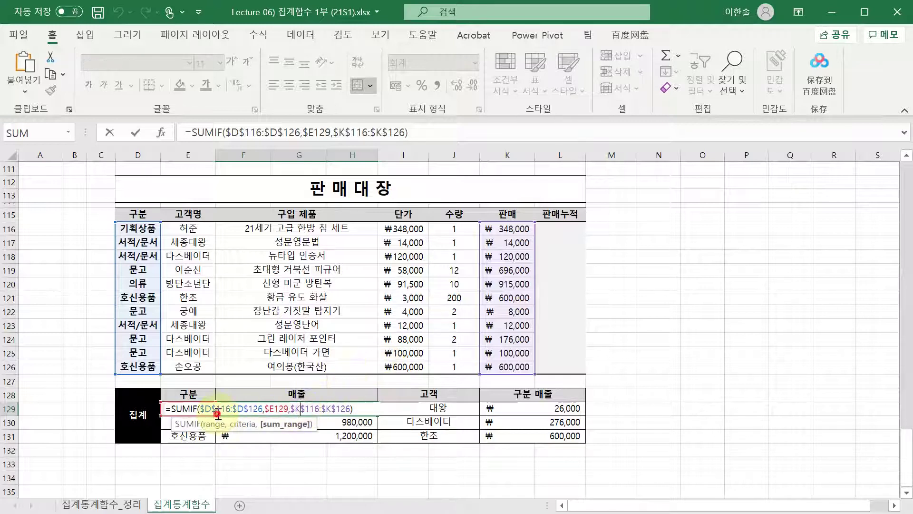
{"action": "left_click", "coordinate": [217, 412]}
{"action": "left_click", "coordinate": [183, 408]}
{"action": "left_click", "coordinate": [292, 409]}
{"action": "left_click", "coordinate": [253, 409]}
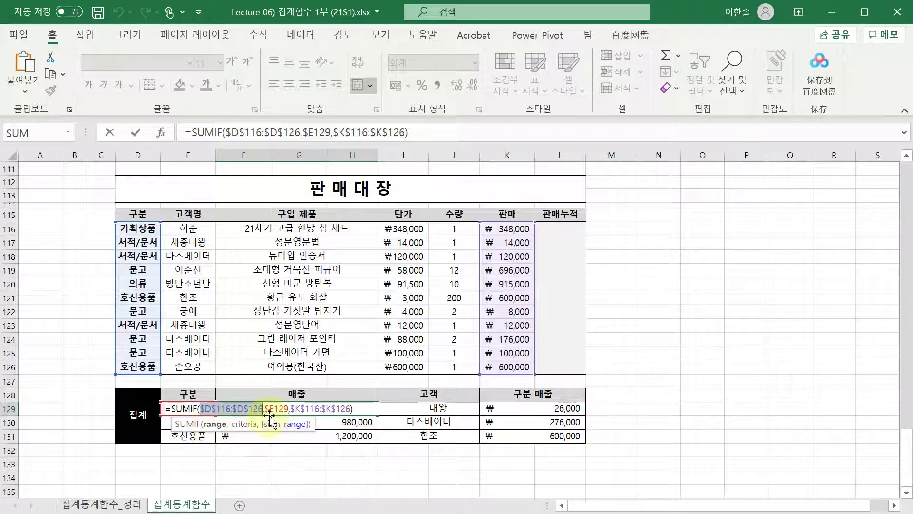
{"action": "left_click", "coordinate": [246, 425]}
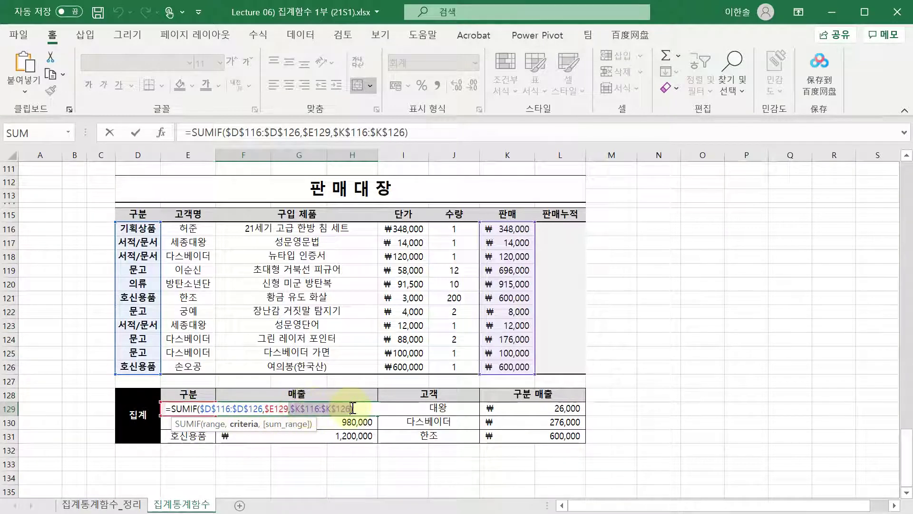
- Try removing and retargeting the sum range, keeping =SUMIF($D$116:$D$126,$E129,$K$116:$K$126) unchanged
{"action": "key", "text": "BackSpace"}
{"action": "key", "text": "BackSpace"}
{"action": "key", "text": "BackSpace"}
{"action": "key", "text": "BackSpace"}
{"action": "key", "text": "BackSpace"}
{"action": "key", "text": "BackSpace"}
{"action": "key", "text": "BackSpace"}
{"action": "key", "text": "BackSpace"}
{"action": "key", "text": "BackSpace"}
{"action": "key", "text": "BackSpace"}
{"action": "key", "text": "BackSpace"}
{"action": "key", "text": "BackSpace"}
{"action": "key", "text": "BackSpace"}
{"action": "key", "text": "BackSpace"}
{"action": "key", "text": "BackSpace"}
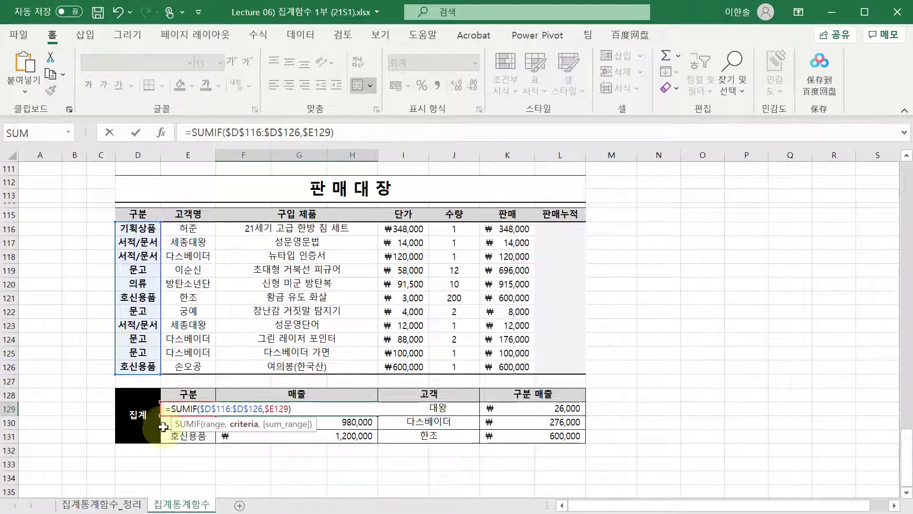
{"action": "key", "text": "ctrl+z"}
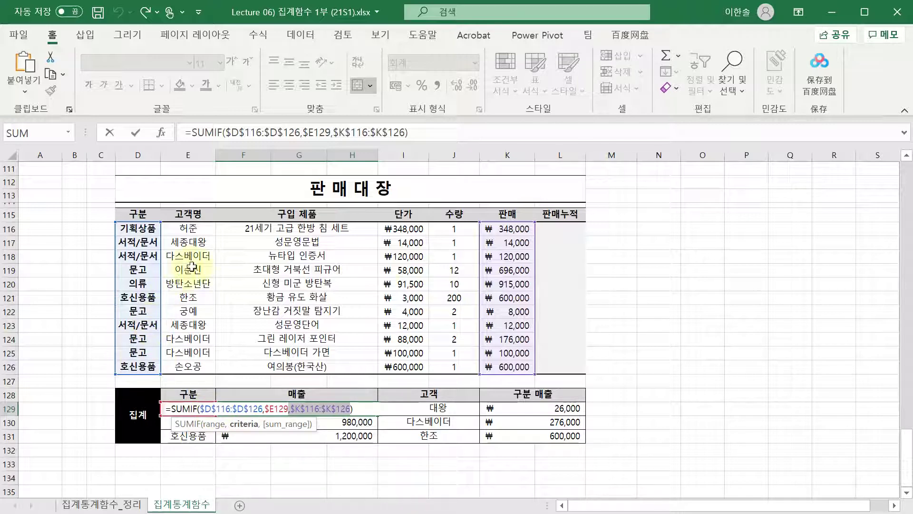
{"action": "left_click", "coordinate": [300, 415]}
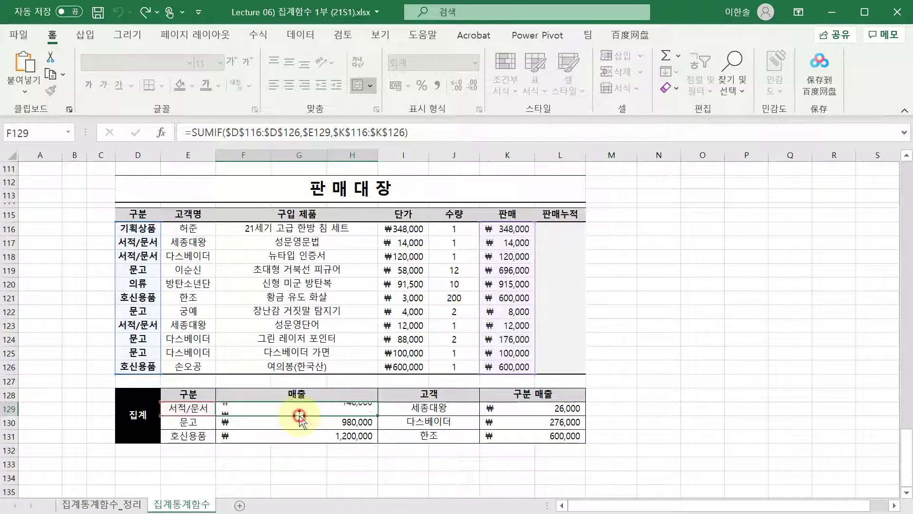
{"action": "double_click", "coordinate": [311, 409]}
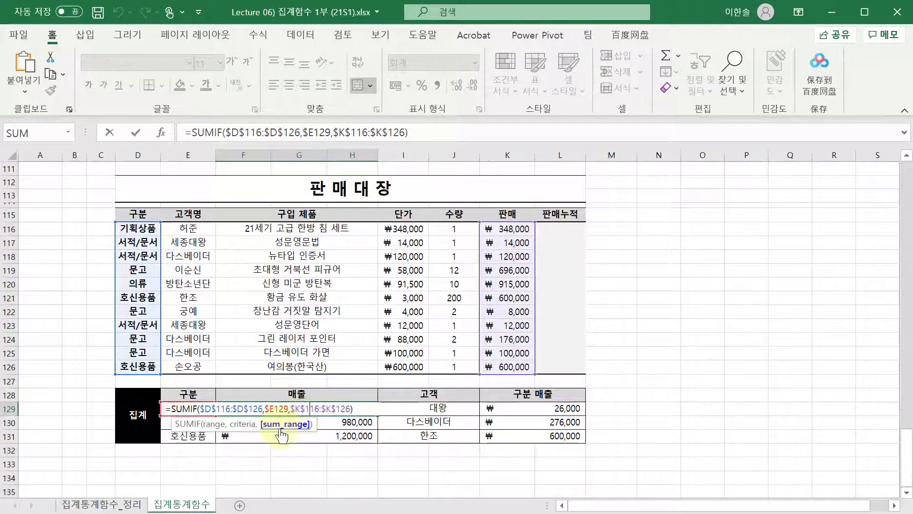
{"action": "left_click_drag", "start_coordinate": [291, 408], "coordinate": [351, 409]}
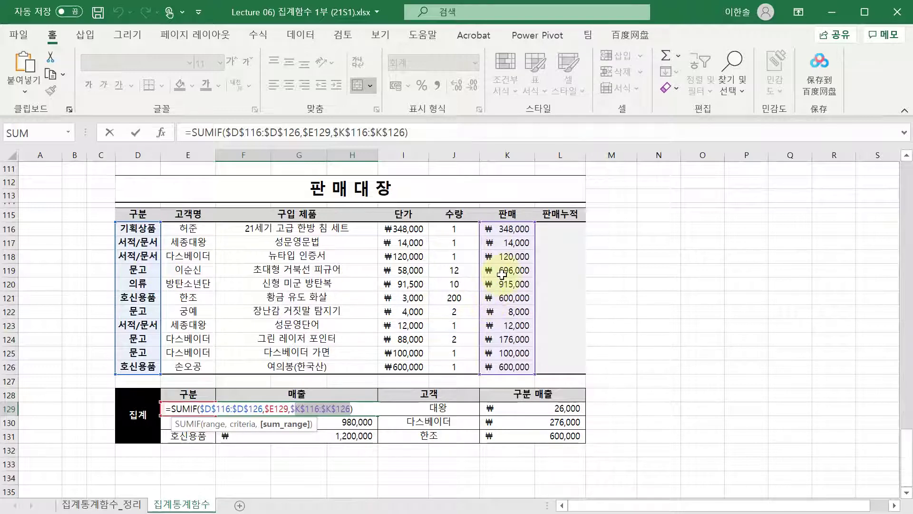
{"action": "left_click_drag", "start_coordinate": [477, 280], "coordinate": [138, 288]}
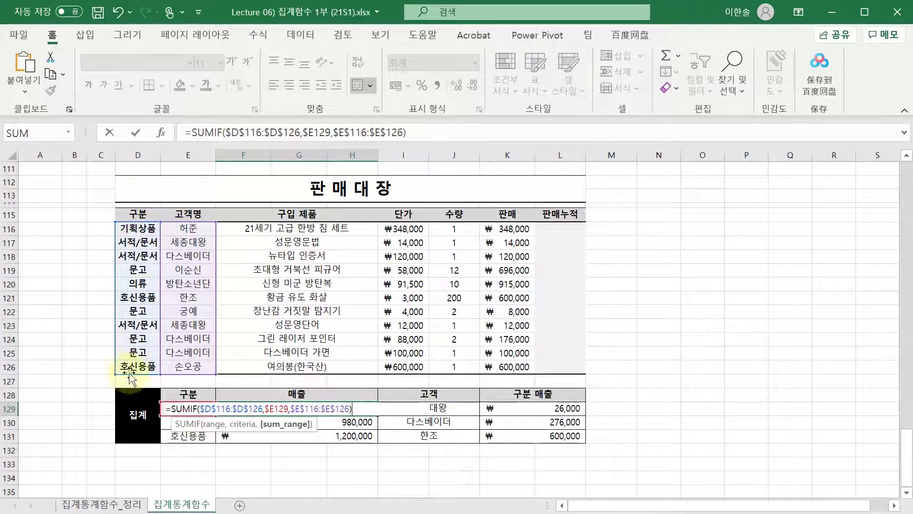
{"action": "left_click_drag", "start_coordinate": [162, 269], "coordinate": [492, 269]}
{"action": "left_click", "coordinate": [175, 408]}
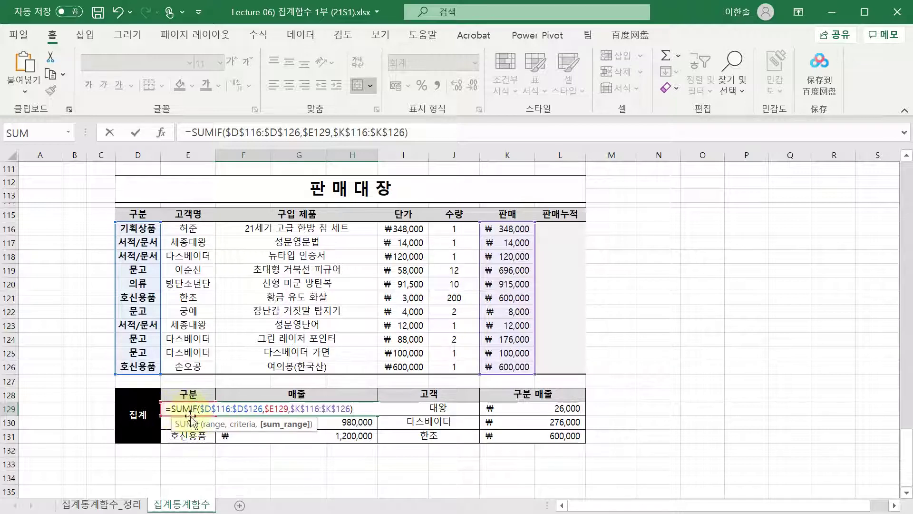
{"action": "left_click", "coordinate": [239, 409]}
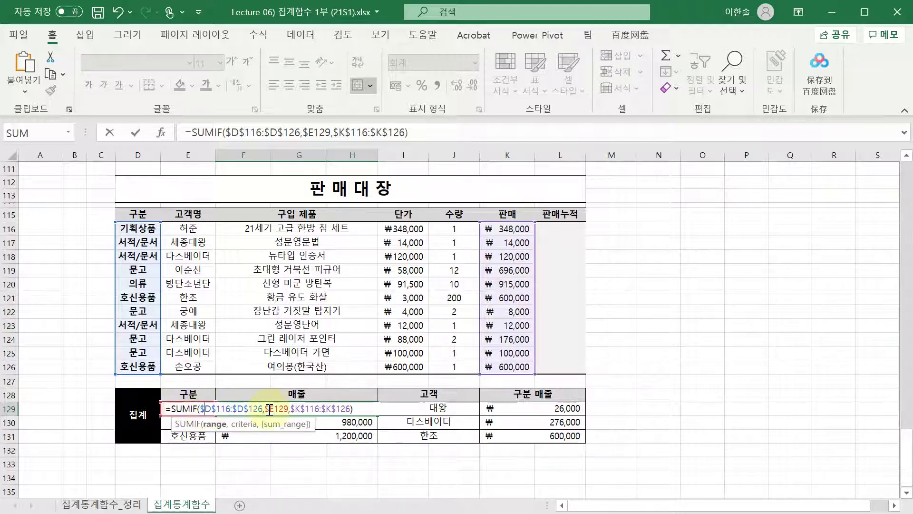
{"action": "left_click_drag", "start_coordinate": [269, 409], "coordinate": [290, 409]}
{"action": "key", "text": "Escape"}
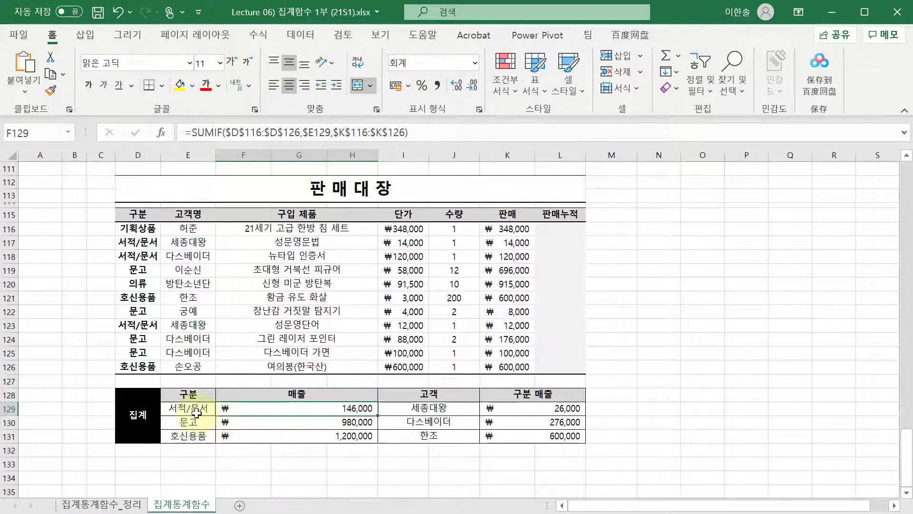
- Re-commit the F129 and F130 SUMIF category totals, 146,000 and 980,000
{"action": "double_click", "coordinate": [238, 408]}
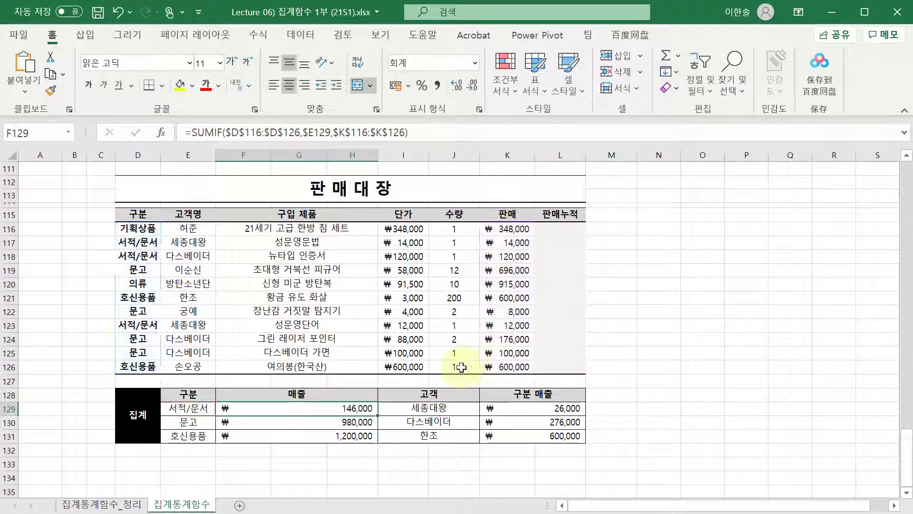
{"action": "left_click", "coordinate": [261, 409]}
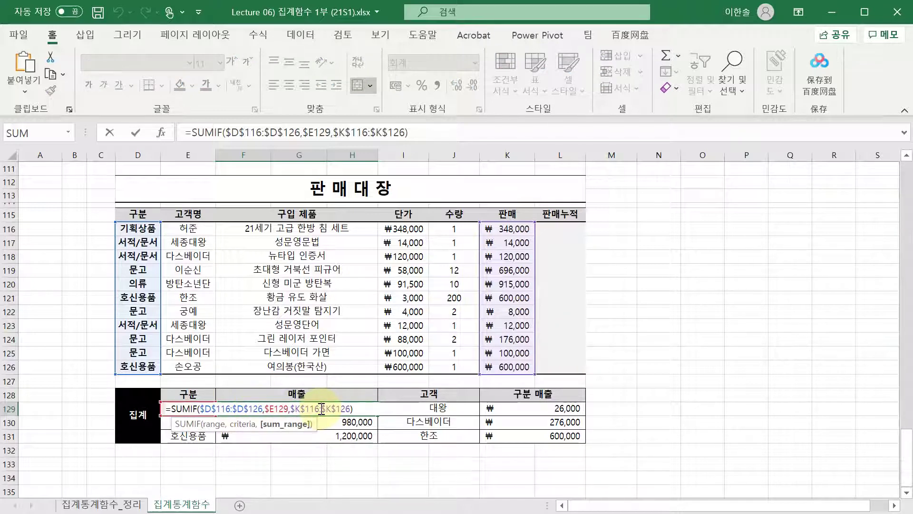
{"action": "key", "text": "Return"}
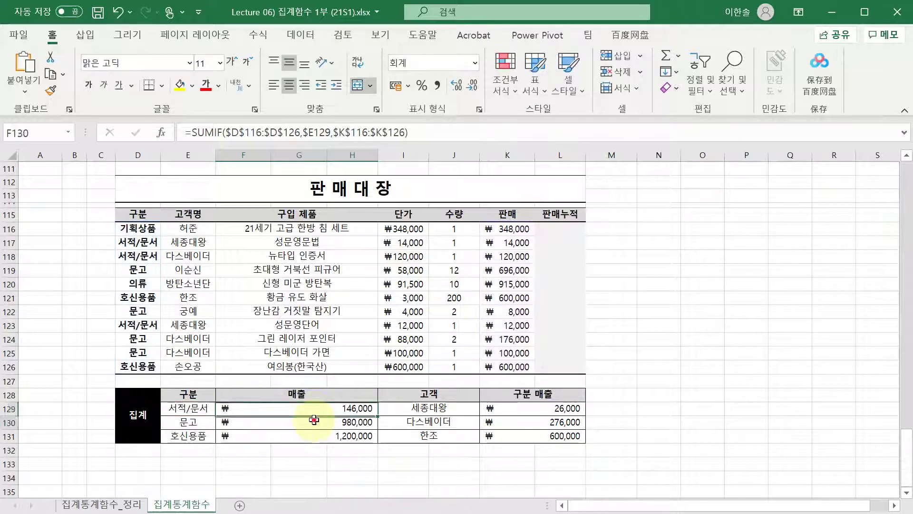
{"action": "double_click", "coordinate": [312, 423]}
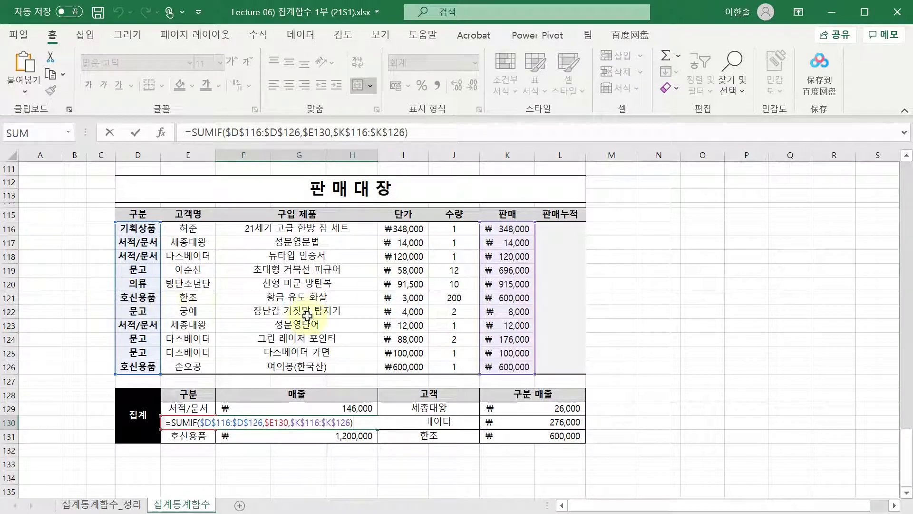
{"action": "key", "text": "ctrl+Return"}
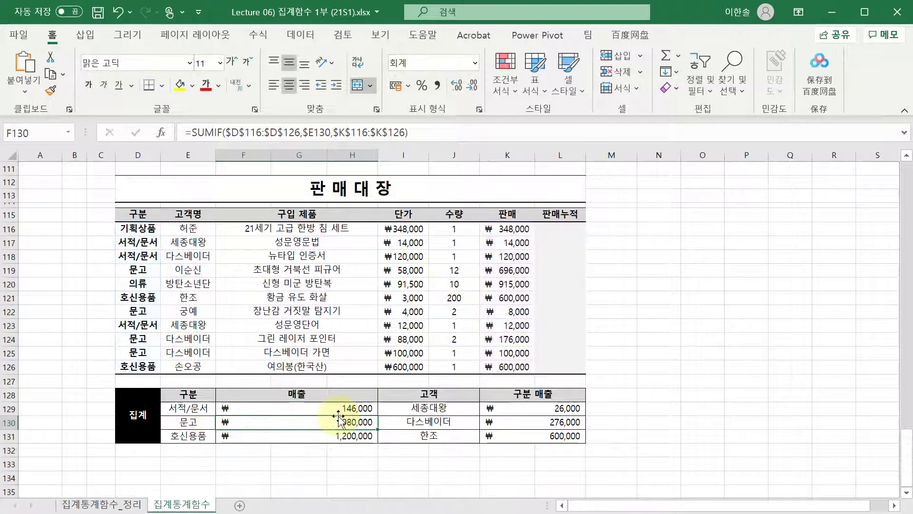
- Open K129's SUMIFS formula for the 서적/문서 and 세종대왕 total of 26,000
{"action": "key", "text": "F2"}
{"action": "key", "text": "Escape"}
{"action": "key", "text": "Down"}
{"action": "key", "text": "F2"}
{"action": "key", "text": "Escape"}
{"action": "key", "text": "Up"}
{"action": "key", "text": "Up"}
{"action": "key", "text": "Right"}
{"action": "key", "text": "Right"}
{"action": "key", "text": "F2"}
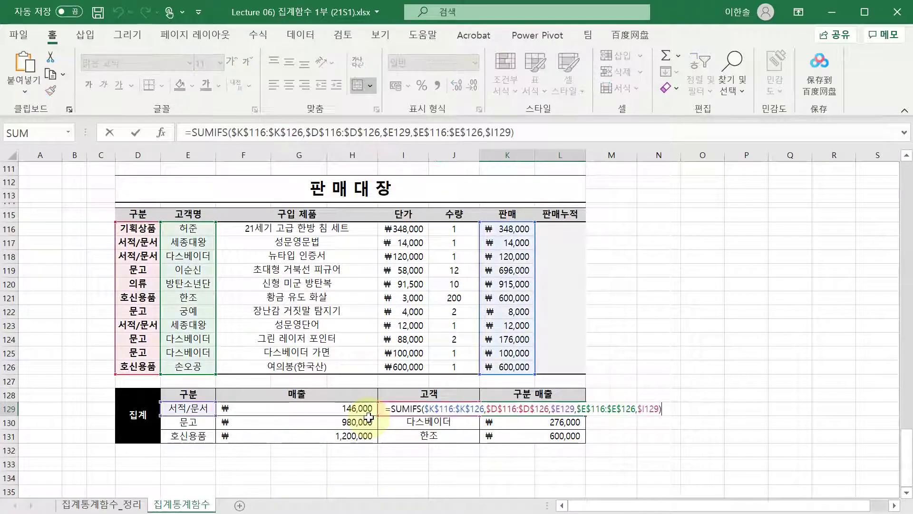
- Highlight the $K$116:$K$126 sum range in K129's SUMIFS formula
{"action": "left_click", "coordinate": [410, 409]}
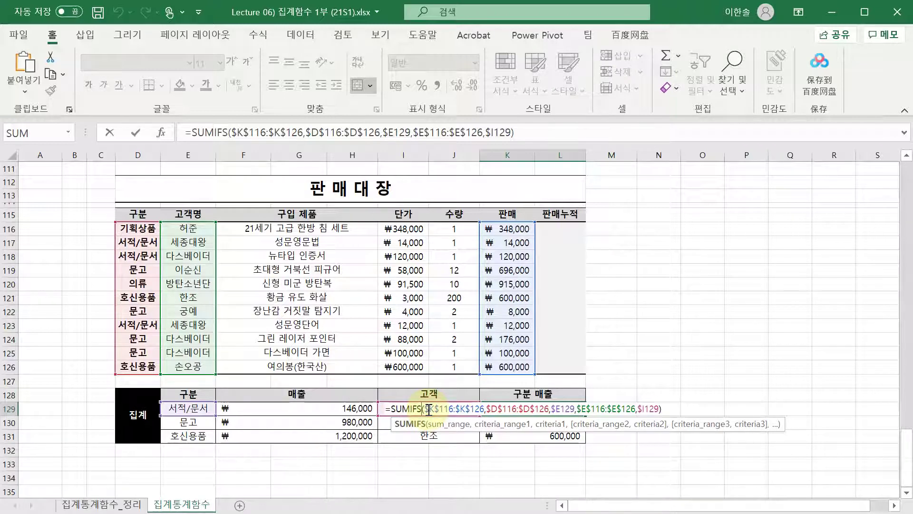
{"action": "left_click", "coordinate": [451, 424]}
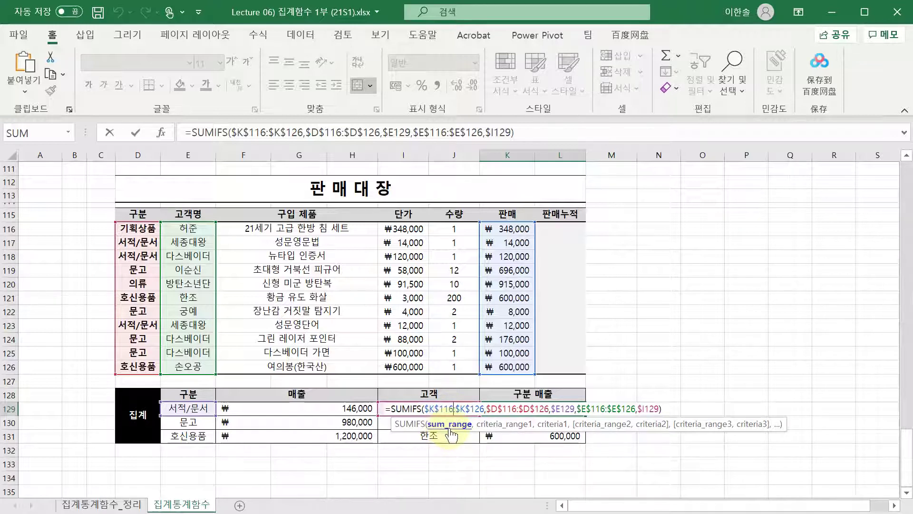
{"action": "left_click", "coordinate": [454, 408]}
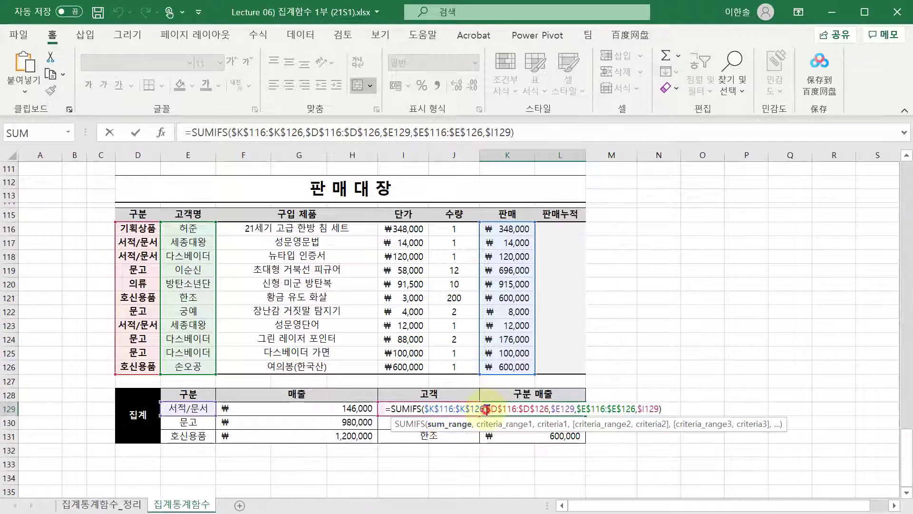
{"action": "left_click_drag", "start_coordinate": [486, 409], "coordinate": [424, 409]}
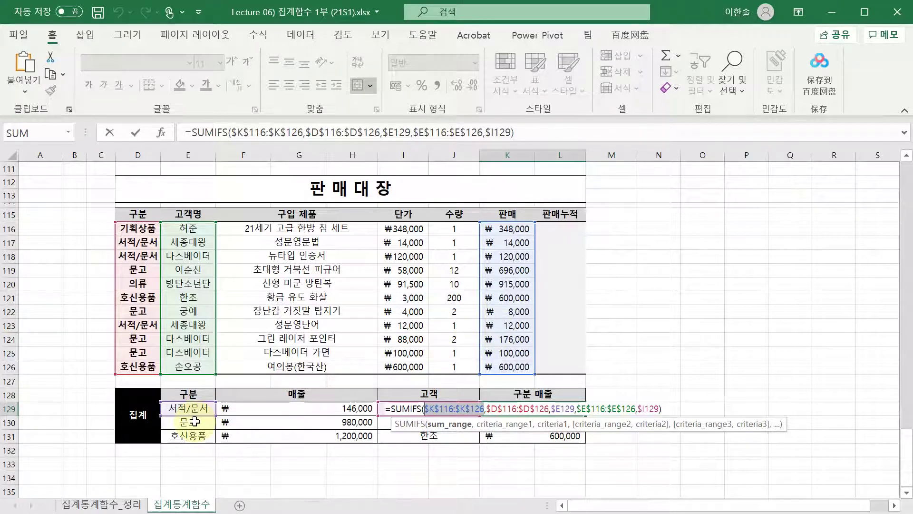
{"action": "left_click", "coordinate": [428, 408]}
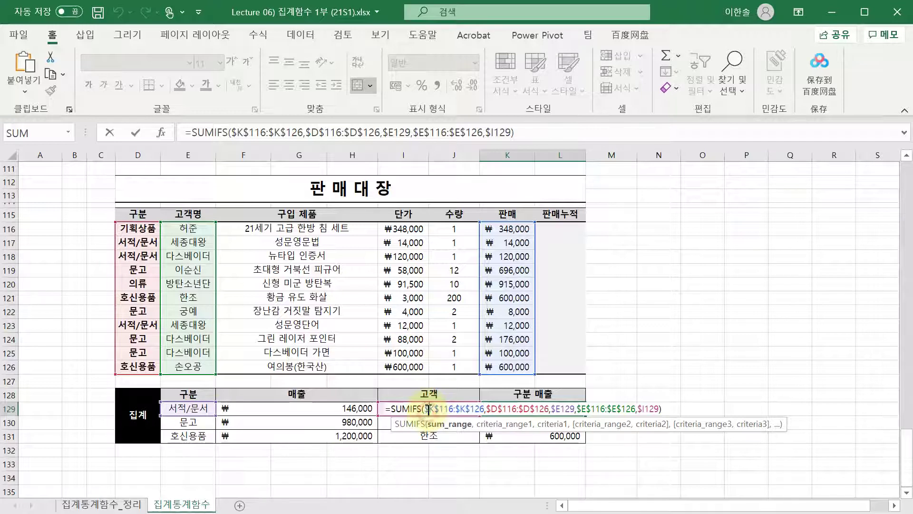
{"action": "double_click", "coordinate": [443, 408]}
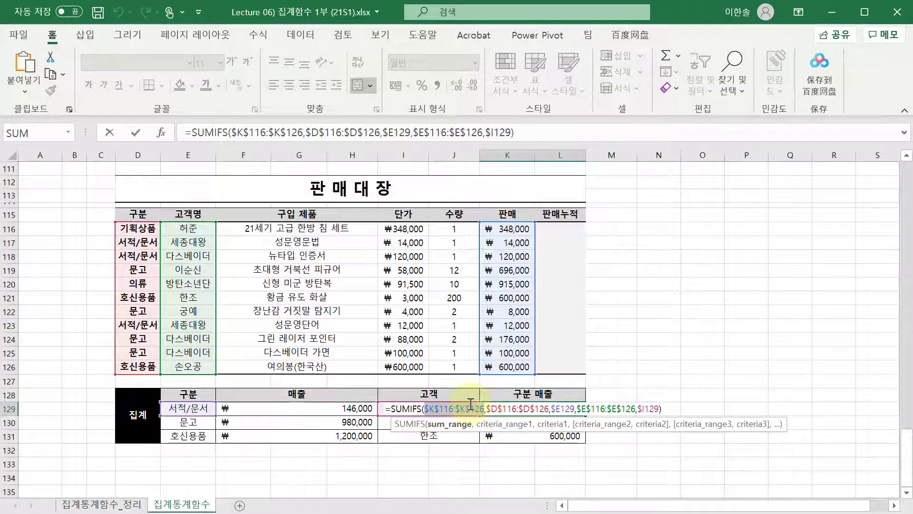
- Highlight the criteria pairs: $D$116:$D$126 with $E129, and $E$116:$E$126 with $I129
{"action": "left_click", "coordinate": [492, 409]}
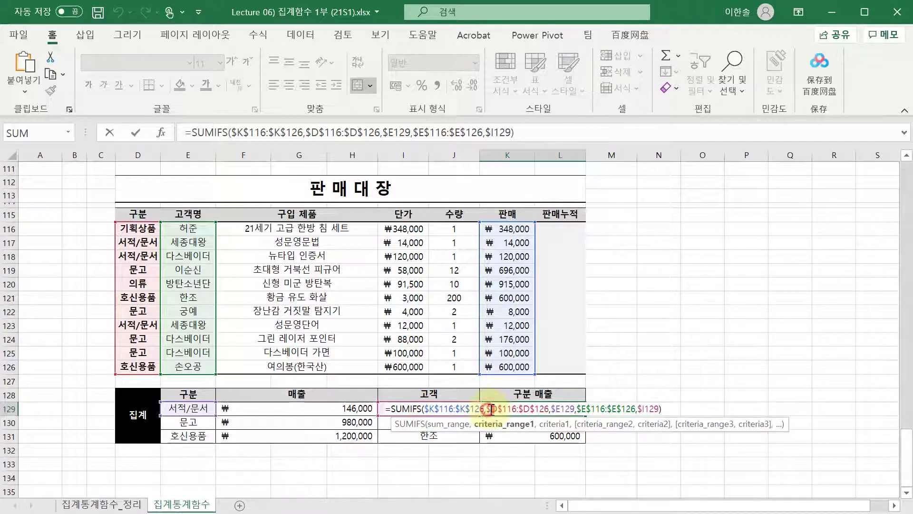
{"action": "left_click_drag", "start_coordinate": [491, 409], "coordinate": [550, 409]}
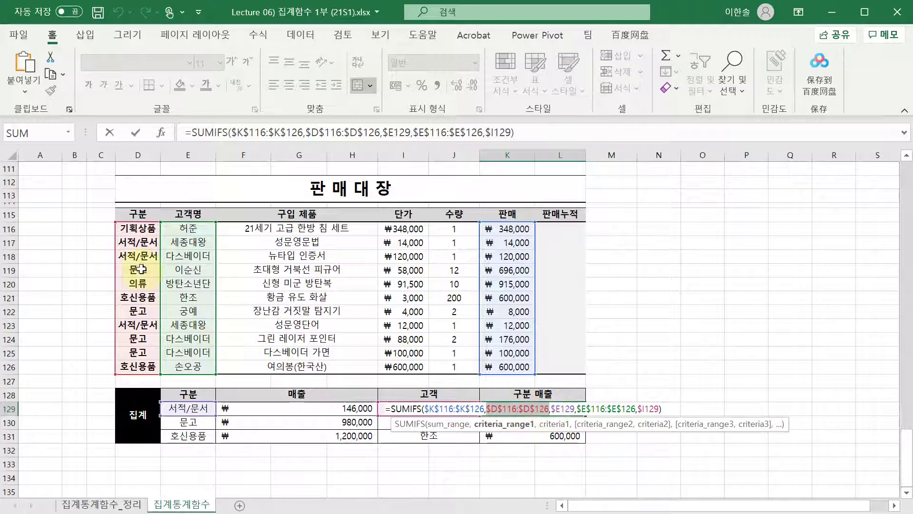
{"action": "left_click", "coordinate": [560, 408]}
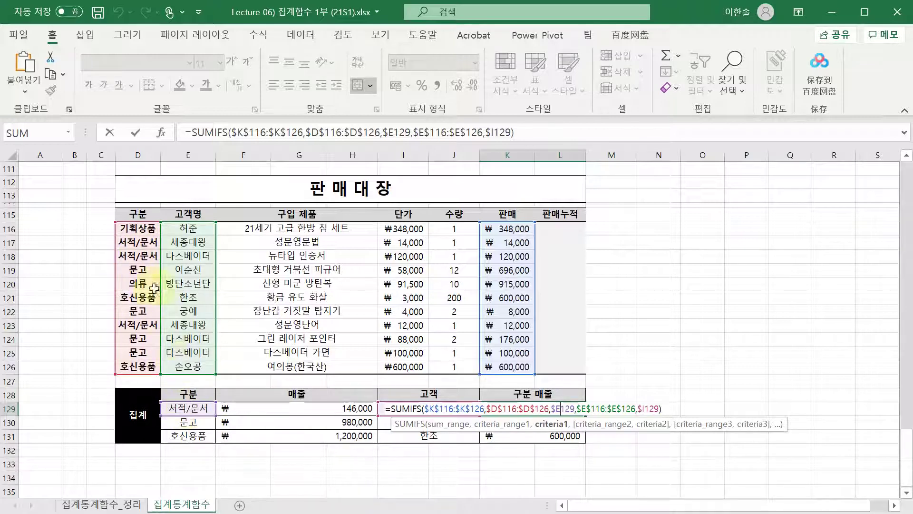
{"action": "left_click", "coordinate": [583, 409]}
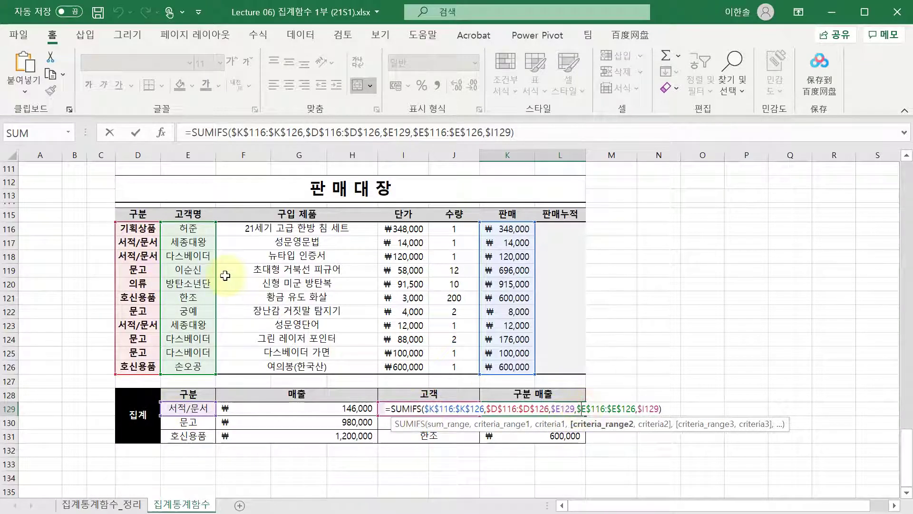
{"action": "left_click_drag", "start_coordinate": [578, 409], "coordinate": [630, 410]}
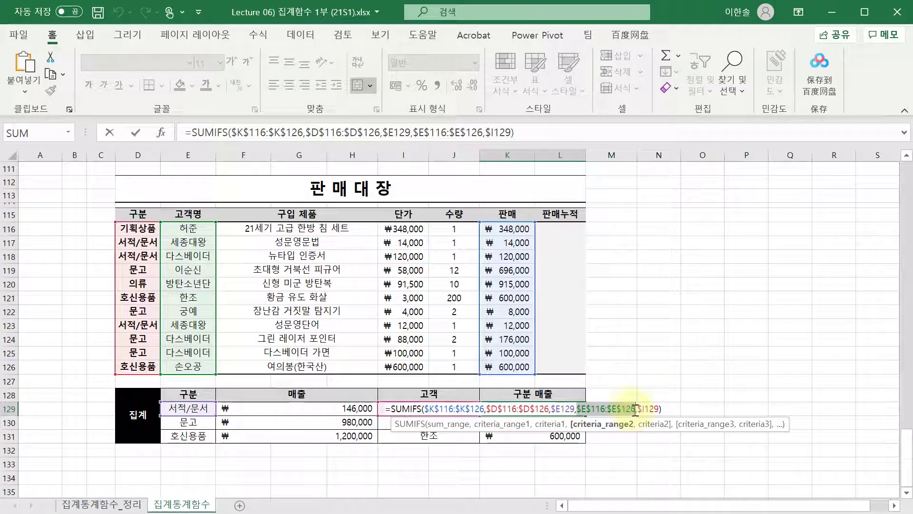
{"action": "left_click", "coordinate": [652, 409]}
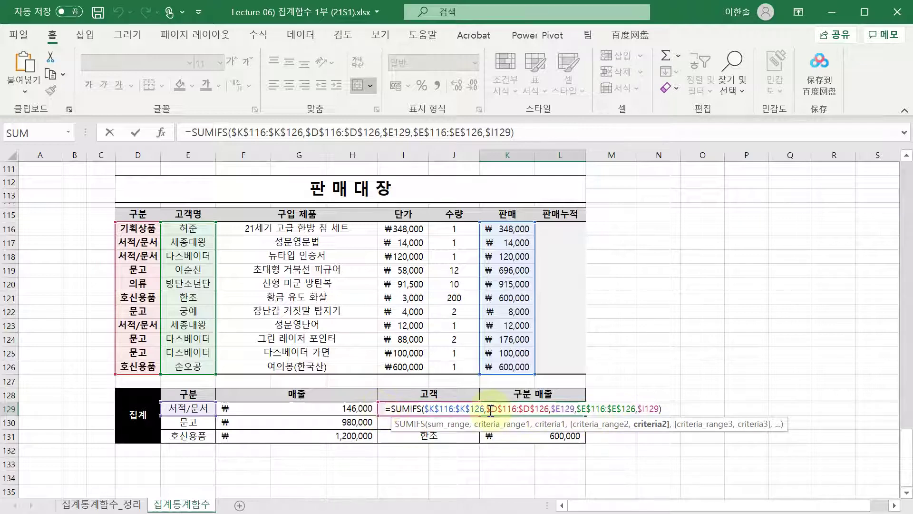
{"action": "left_click_drag", "start_coordinate": [489, 409], "coordinate": [662, 409]}
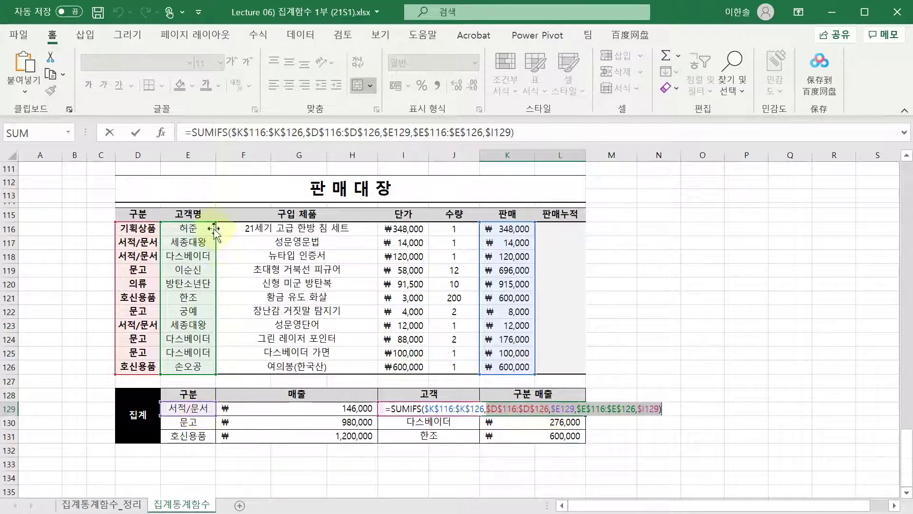
{"action": "left_click", "coordinate": [607, 409]}
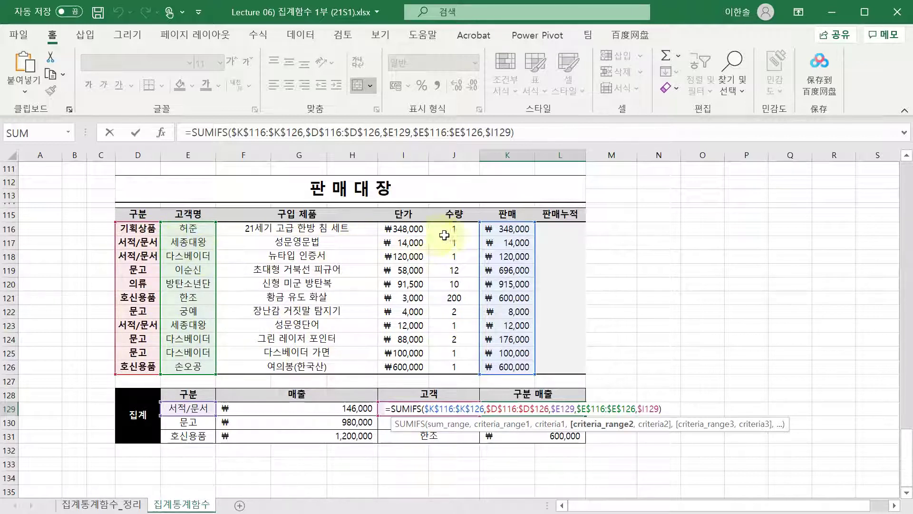
- Commit K129, then check the K130 and K131 SUMIFS formulas, leaving them unchanged
{"action": "key", "text": "Return"}
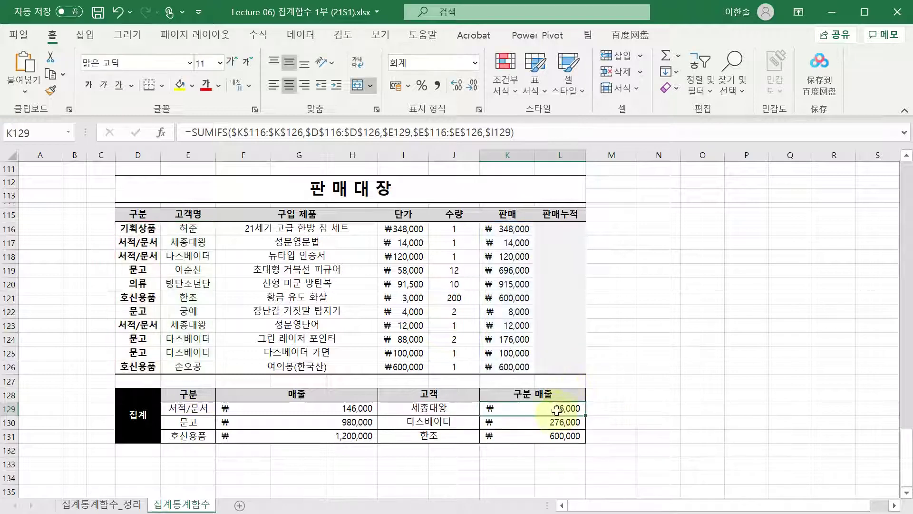
{"action": "key", "text": "F2"}
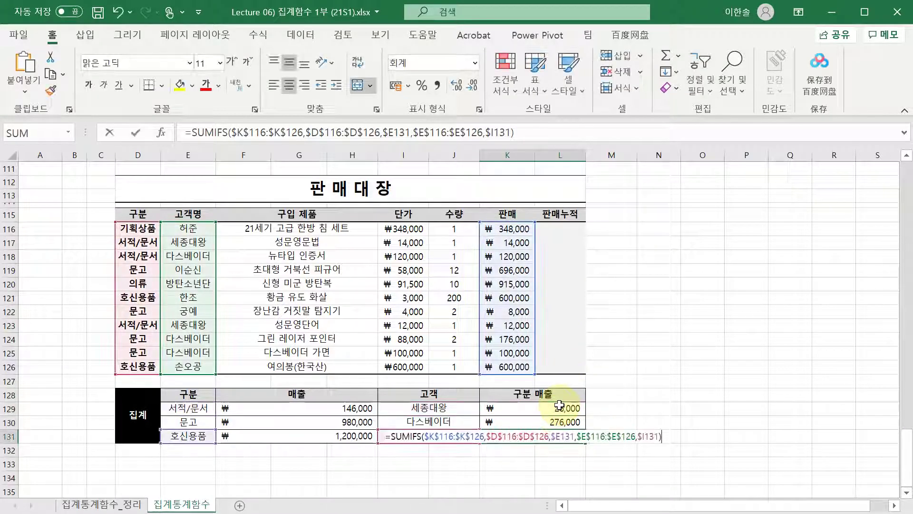
{"action": "key", "text": "Return"}
{"action": "key", "text": "F2"}
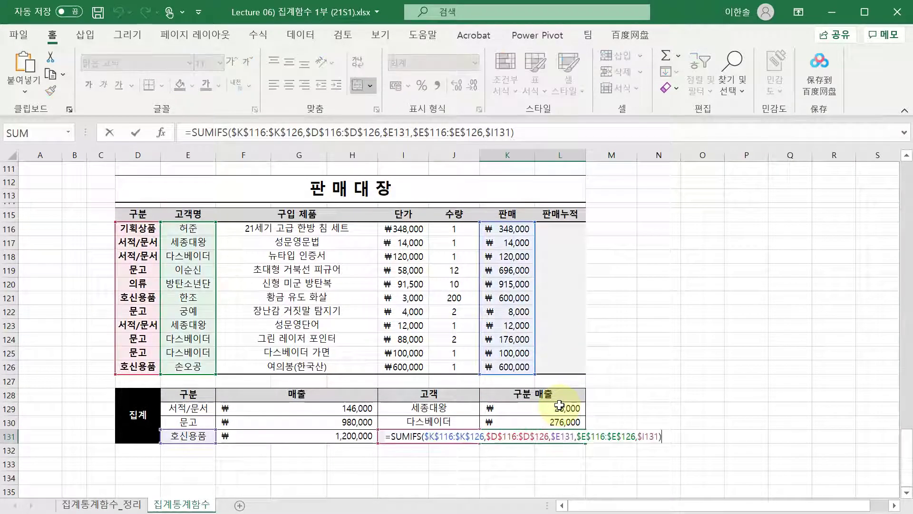
{"action": "key", "text": "Escape"}
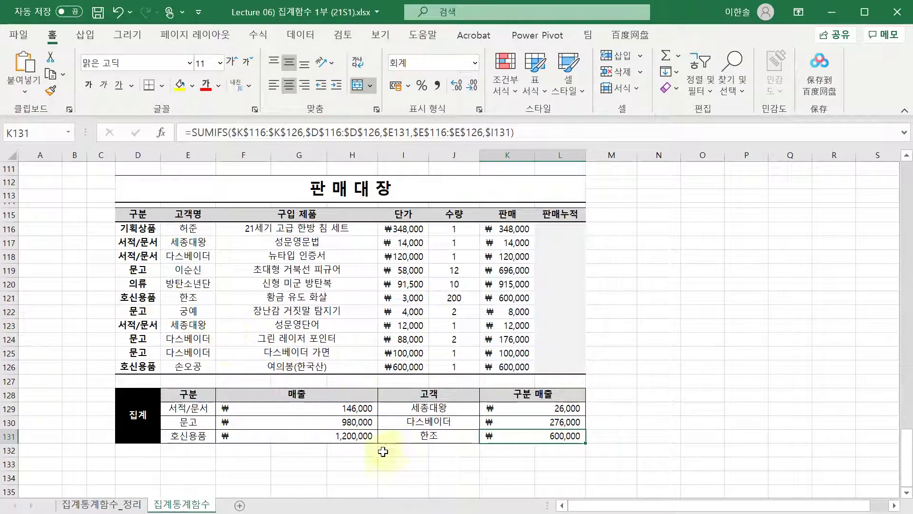
{"action": "scroll", "coordinate": [376, 440], "scroll_direction": "up", "scroll_amount": 3}
- Revisit the wildcard note in E18 at the sheet top, then scroll down toward row 82
{"action": "scroll", "coordinate": [378, 398], "scroll_direction": "up", "scroll_amount": 20}
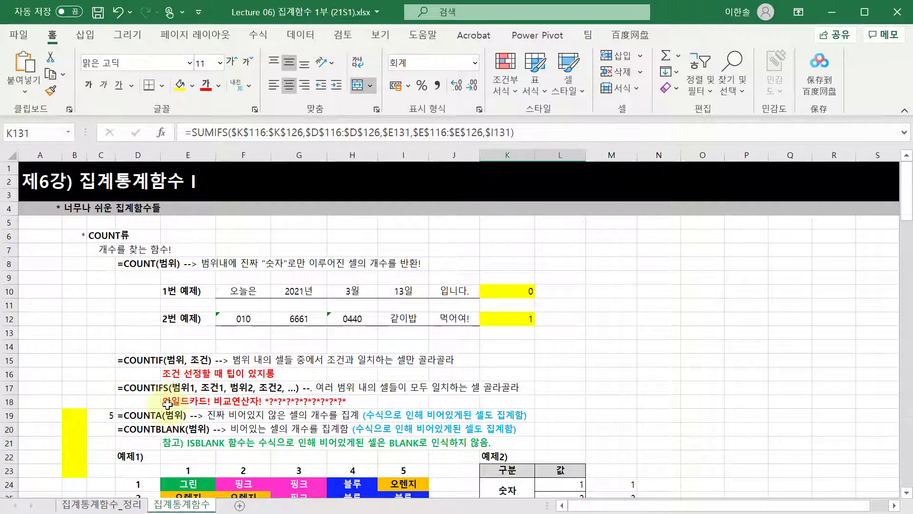
{"action": "left_click", "coordinate": [171, 402]}
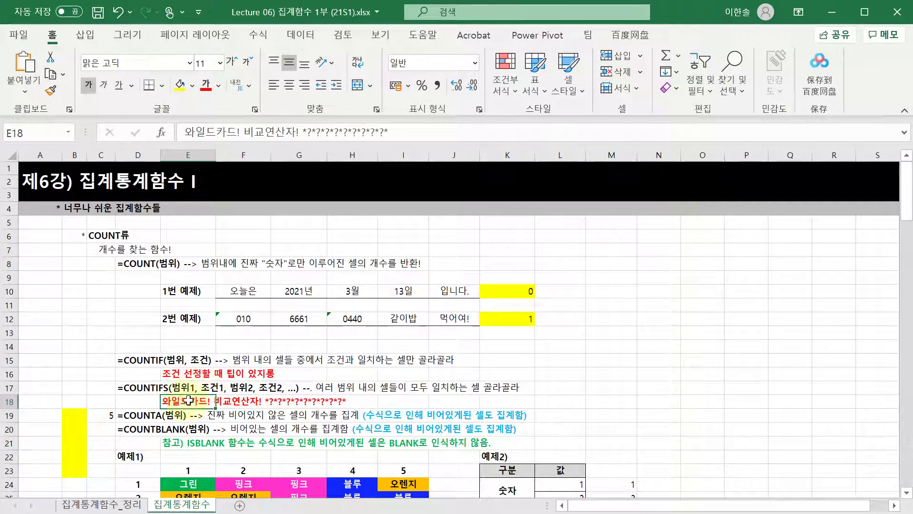
{"action": "left_click", "coordinate": [262, 403]}
{"action": "left_click", "coordinate": [186, 406]}
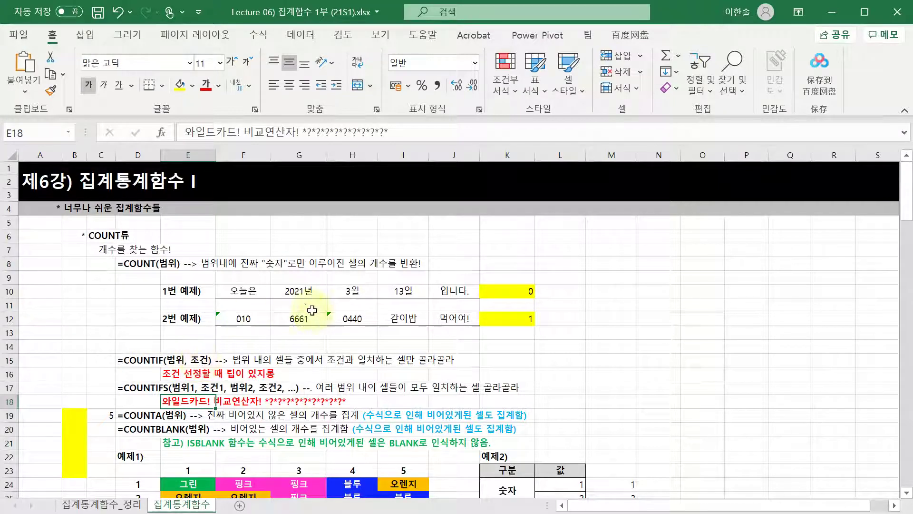
{"action": "scroll", "coordinate": [314, 362], "scroll_direction": "down", "scroll_amount": 20}
{"action": "scroll", "coordinate": [322, 376], "scroll_direction": "down", "scroll_amount": 6}
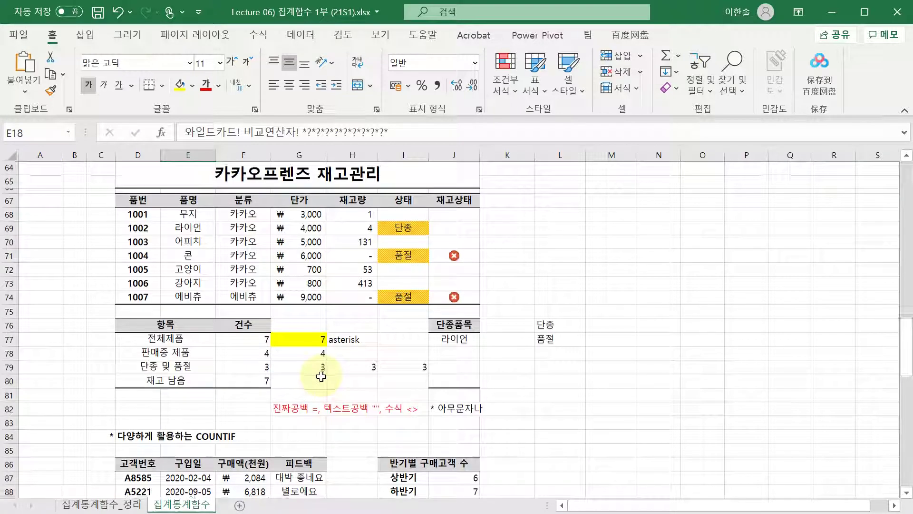